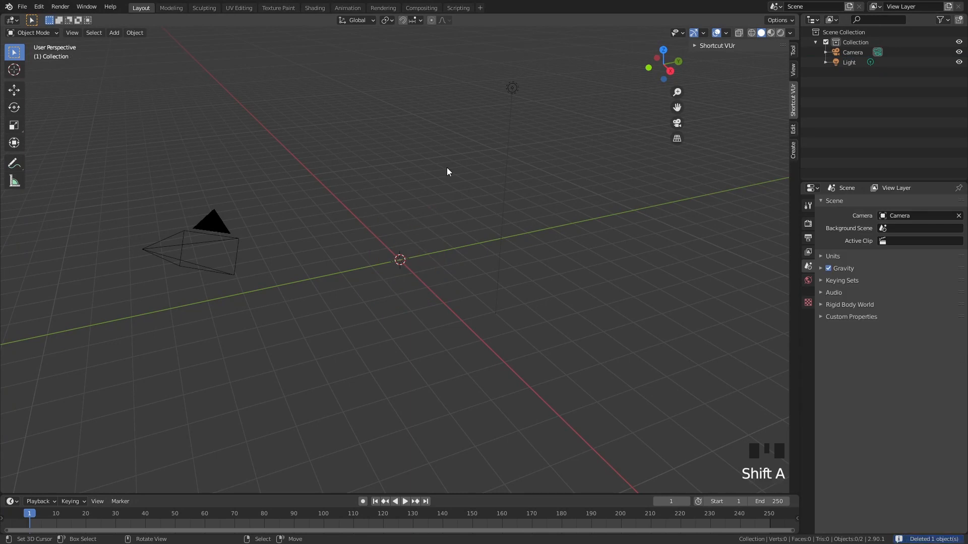
# Add a UV sphere at the origin with 64 segments and 32 rings
pyautogui.hotkey('shift', 'a')
pyautogui.moveTo(452, 170)
pyautogui.click(487, 201)
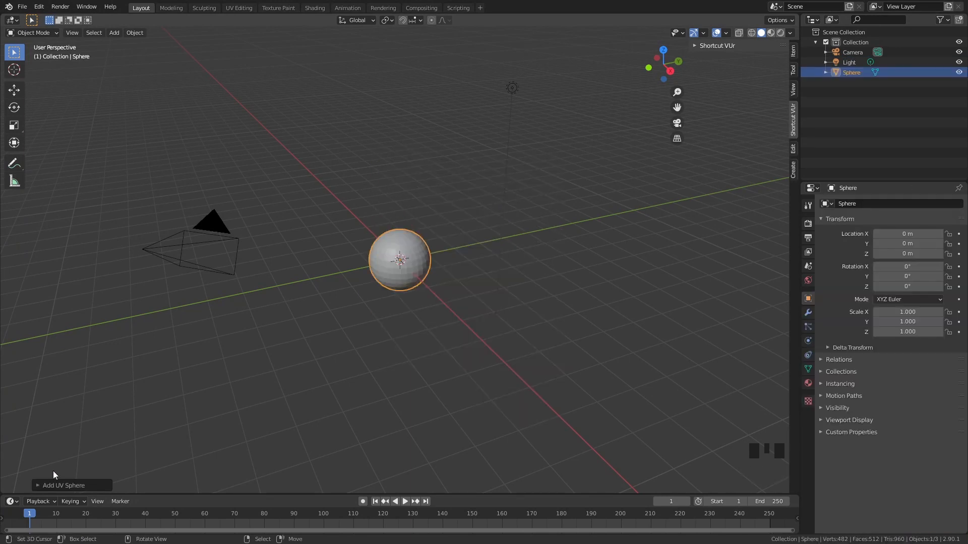
pyautogui.click(58, 485)
pyautogui.click(136, 375)
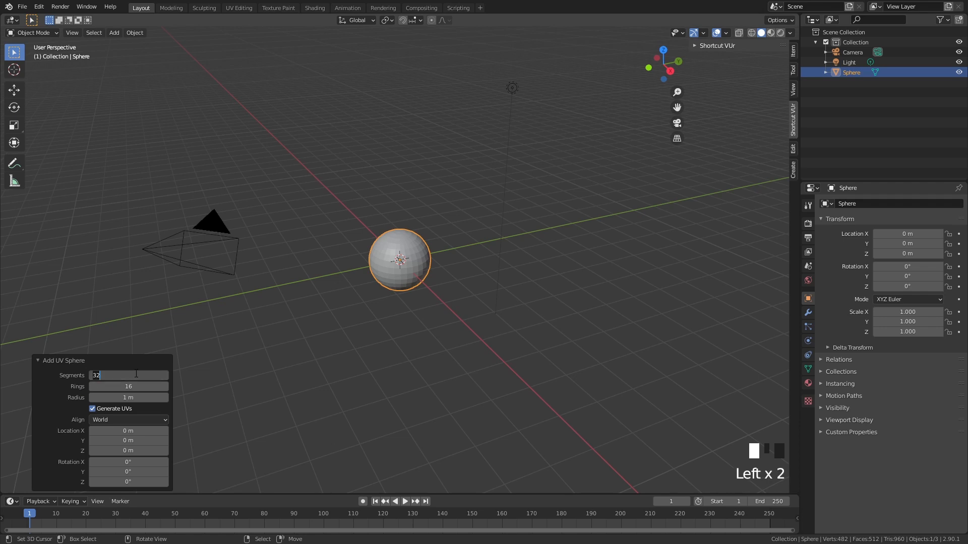
pyautogui.write('*2')
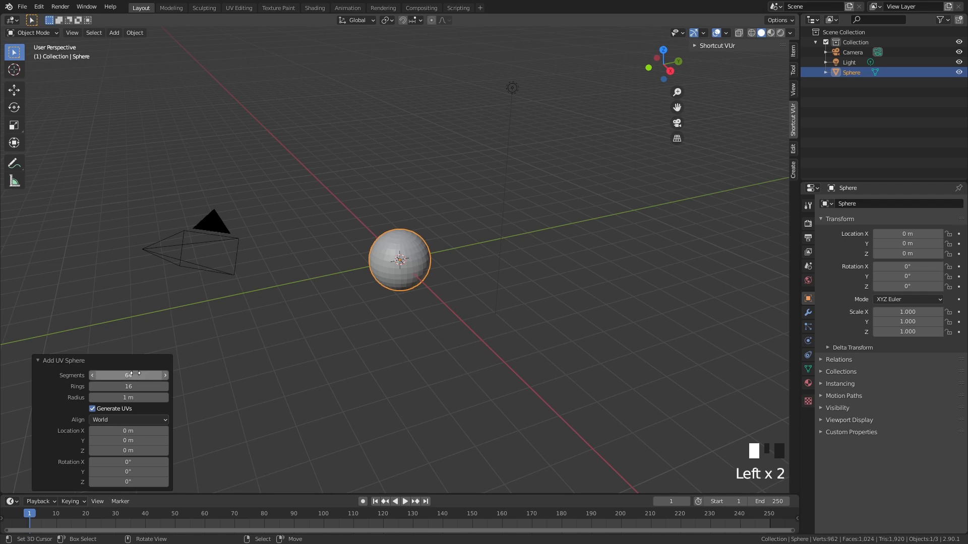
pyautogui.click(146, 390)
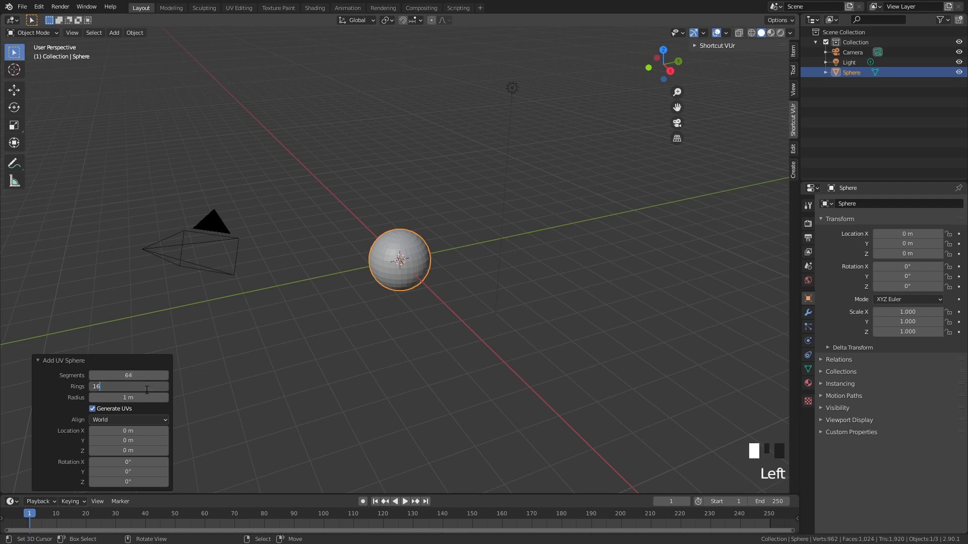
pyautogui.press('Return')
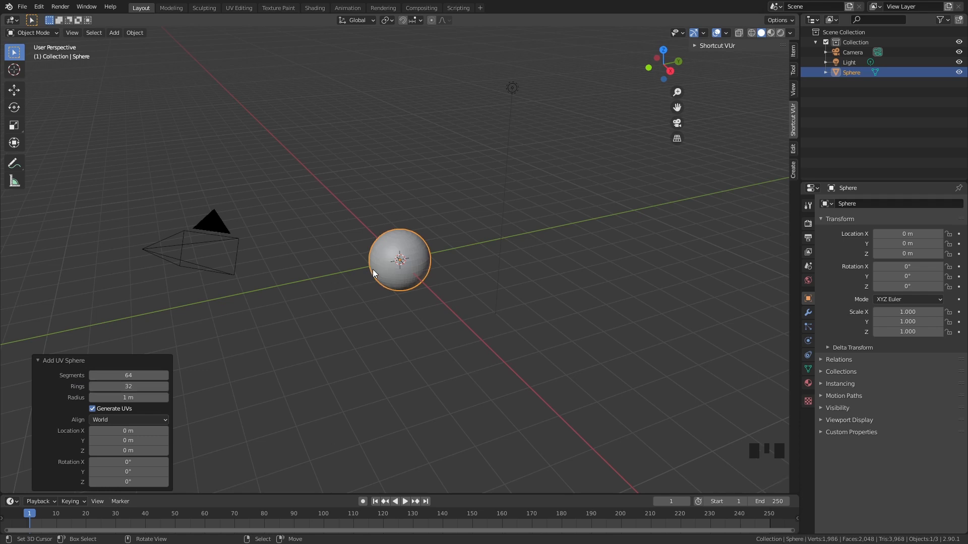
# Shape the sphere into an egg by pulling its top pole vertex up along Z with smooth proportional editing at size about 1.33
pyautogui.scroll(7, 401, 258)
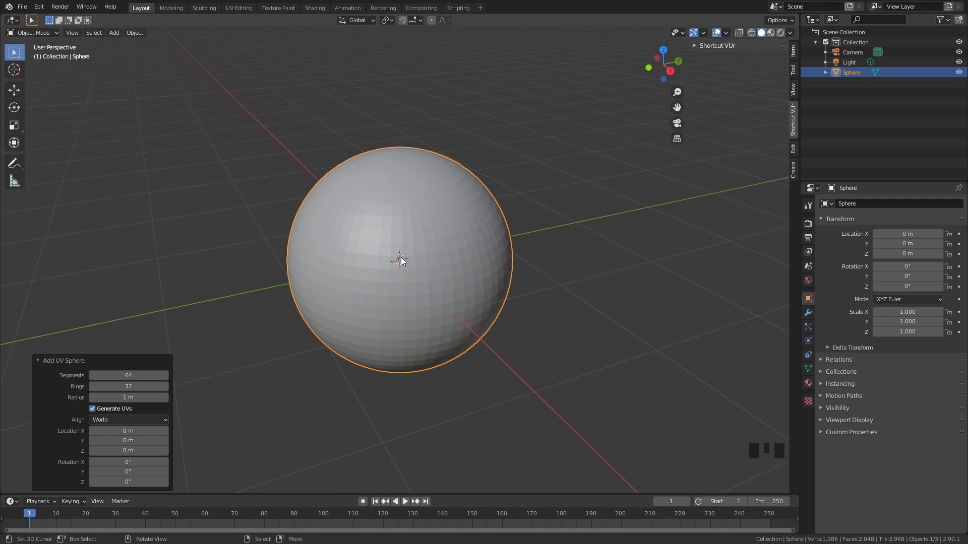
pyautogui.press('KP_1')
pyautogui.press('Tab')
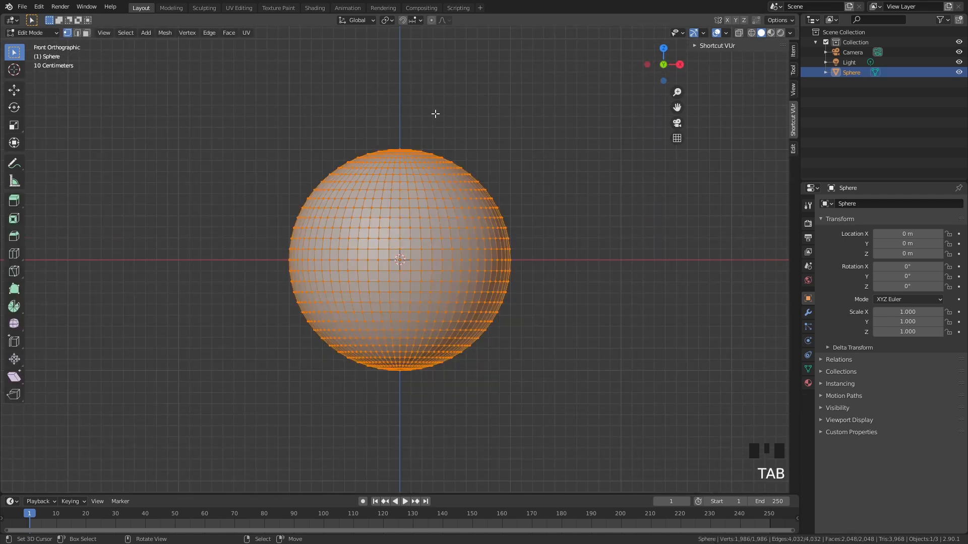
pyautogui.moveTo(435, 114); pyautogui.dragTo(412, 164, button='middle')
pyautogui.rightClick(401, 162)
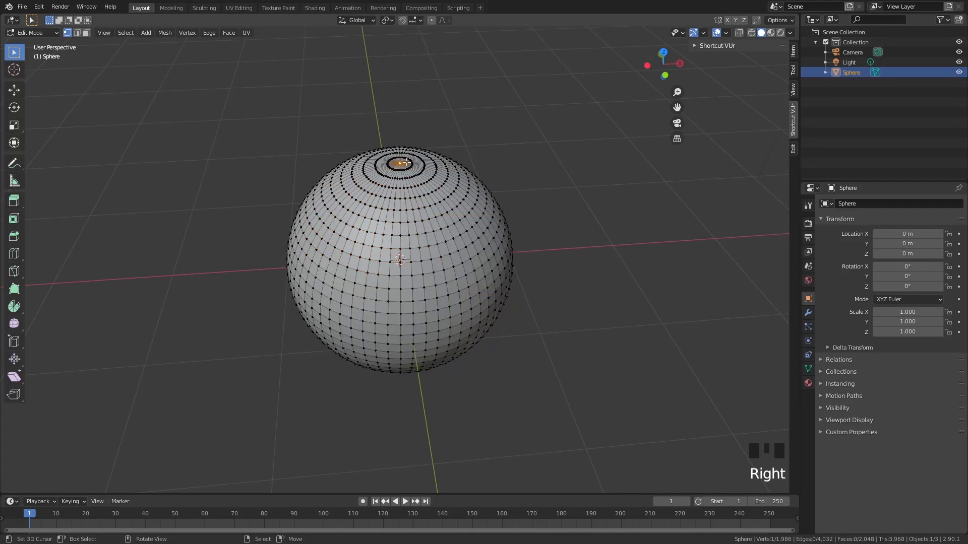
pyautogui.press('KP_1')
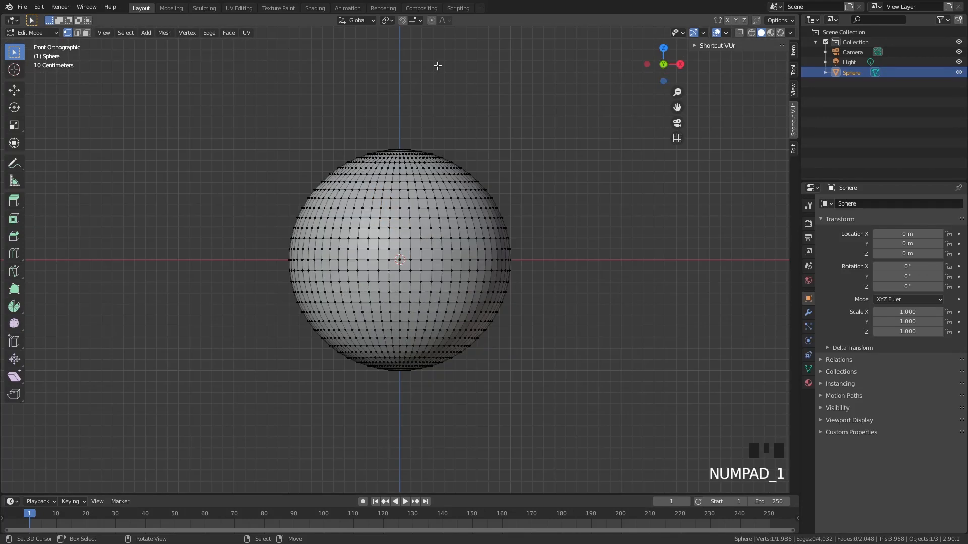
pyautogui.click(431, 22)
pyautogui.press('g')
pyautogui.press('z')
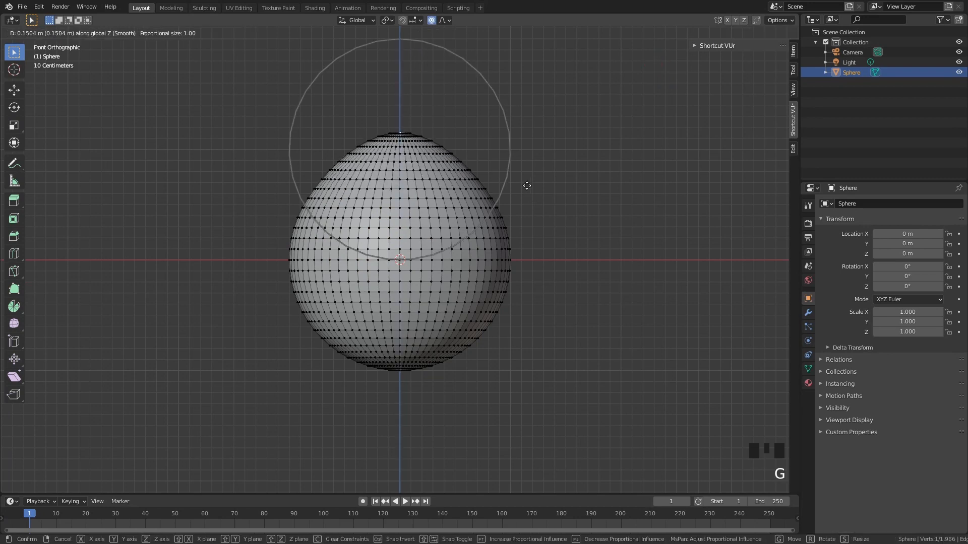
pyautogui.scroll(-3, 532, 173)
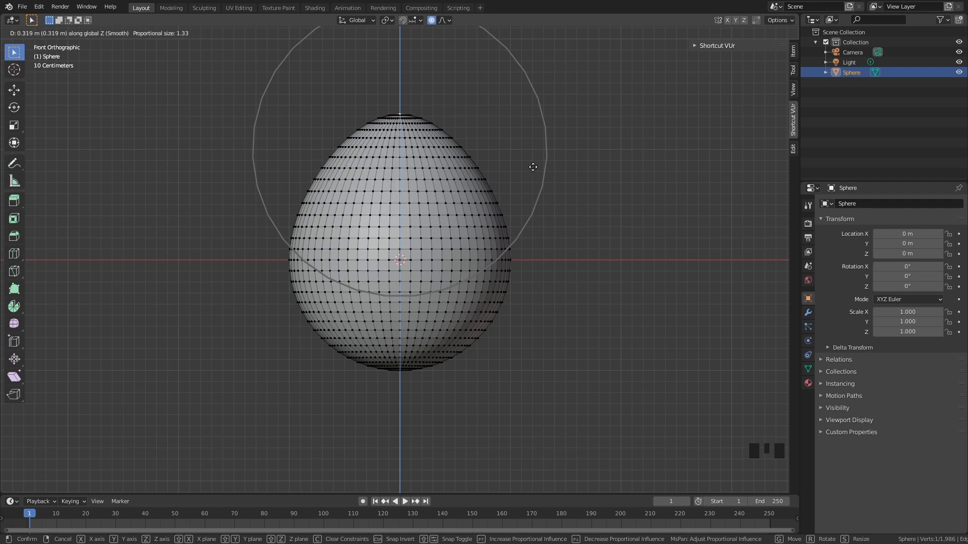
pyautogui.click(535, 157)
pyautogui.press('Tab')
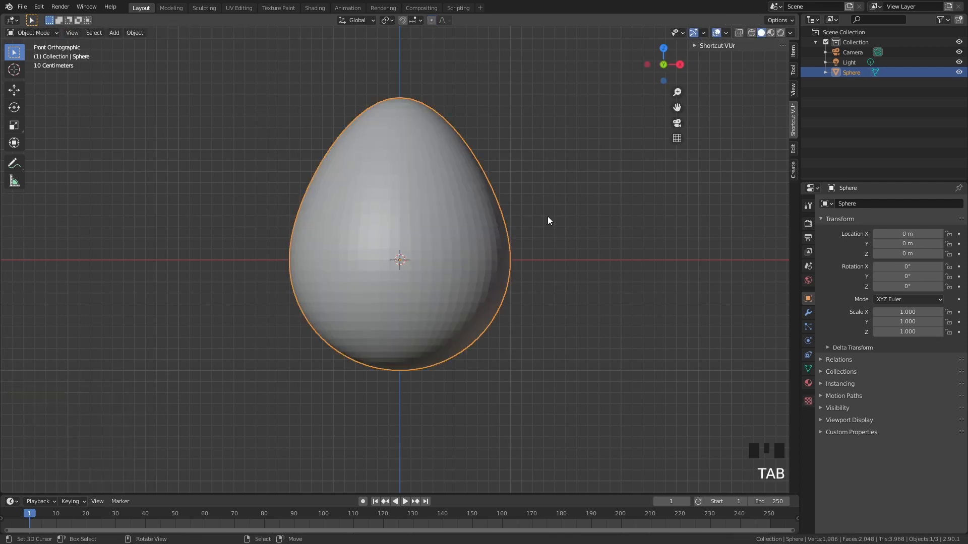
# Rename the sphere object as egg
pyautogui.doubleClick(857, 73)
pyautogui.write('egg')
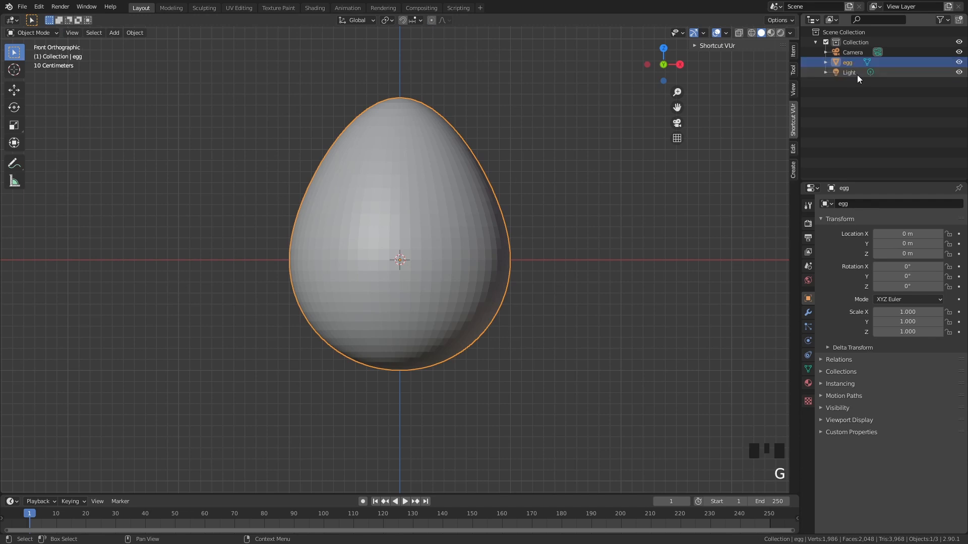
pyautogui.press('Return')
# Duplicate the egg in place and rename the copy as egg_white
pyautogui.hotkey('shift', 'd')
pyautogui.rightClick(549, 242)
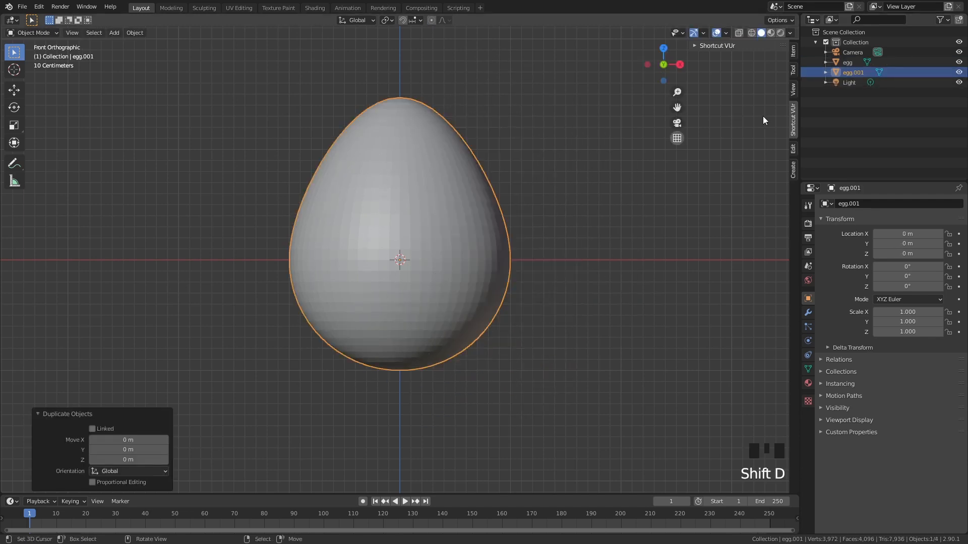
pyautogui.doubleClick(846, 76)
pyautogui.press('Left')
pyautogui.press('Left')
pyautogui.press('Left')
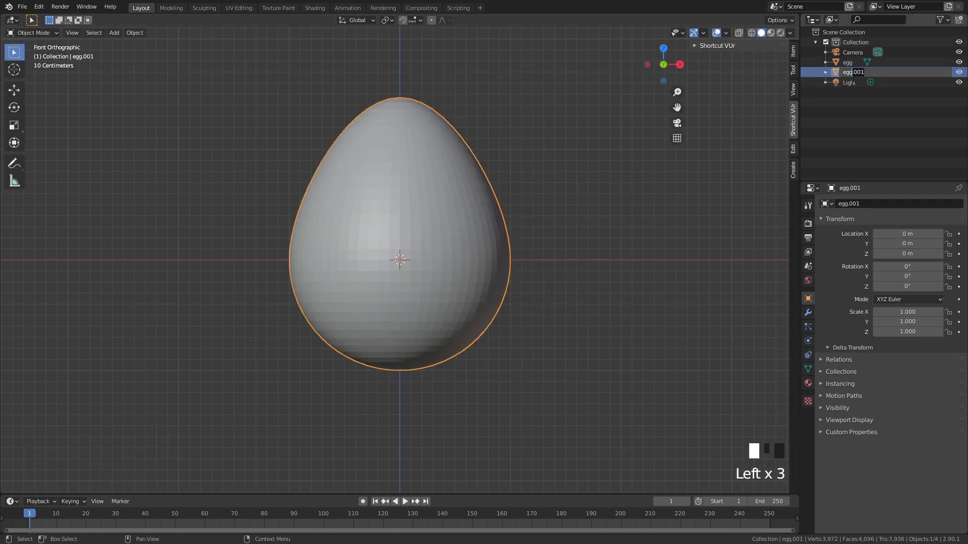
pyautogui.write('_white')
pyautogui.press('Return')
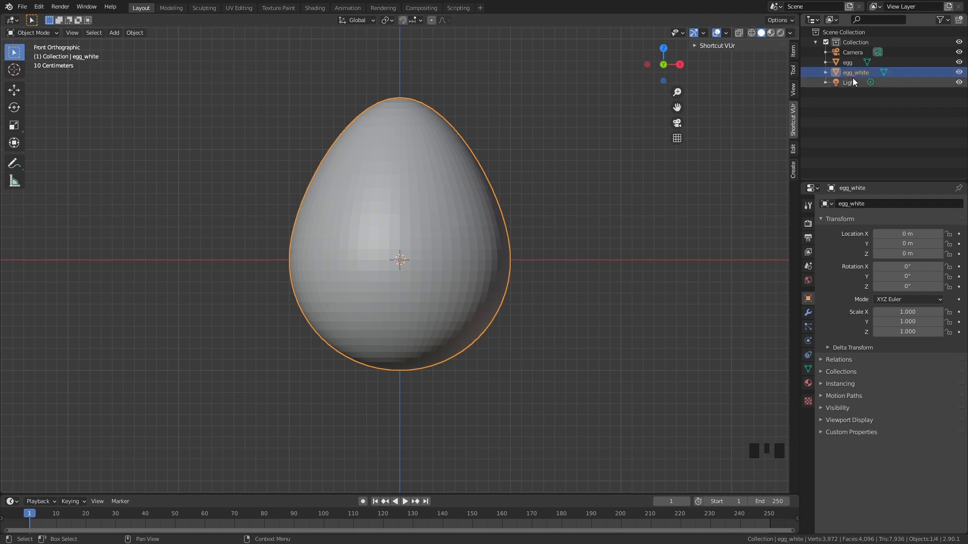
# Hide the egg_white object and select the original egg
pyautogui.press('Left')
pyautogui.press('Left')
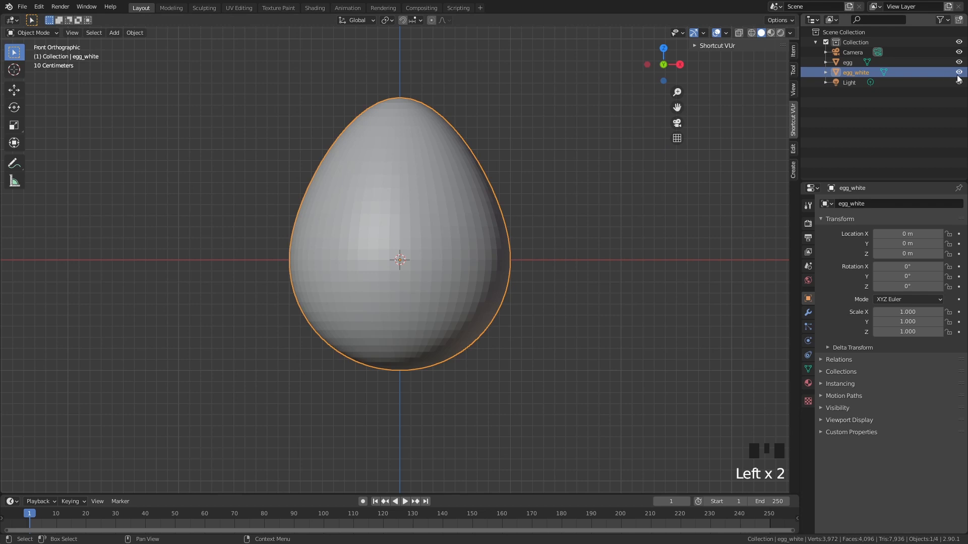
pyautogui.click(958, 73)
pyautogui.click(863, 63)
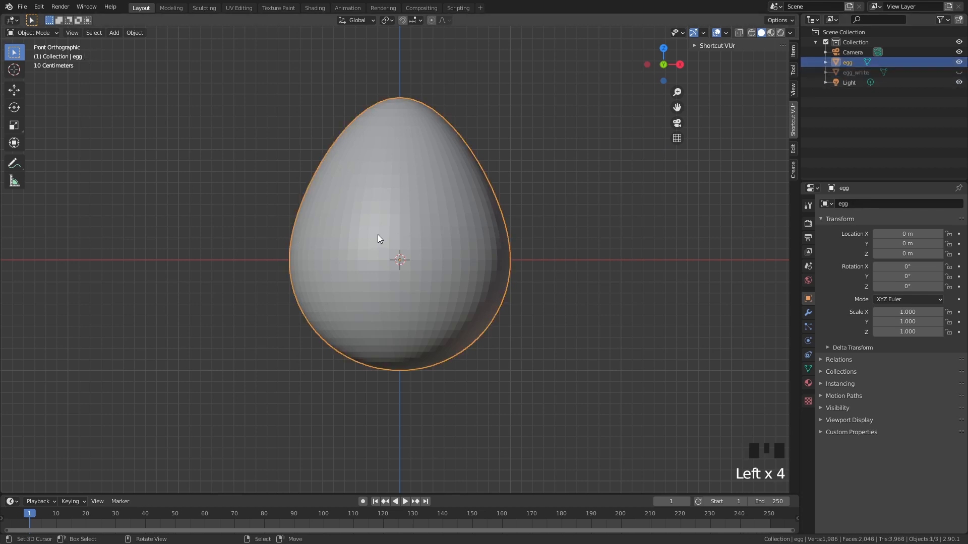
# Knife-cut a zigzag crack line across the front of the egg mesh, slightly above its middle
pyautogui.scroll(2, 378, 235)
pyautogui.press('Tab')
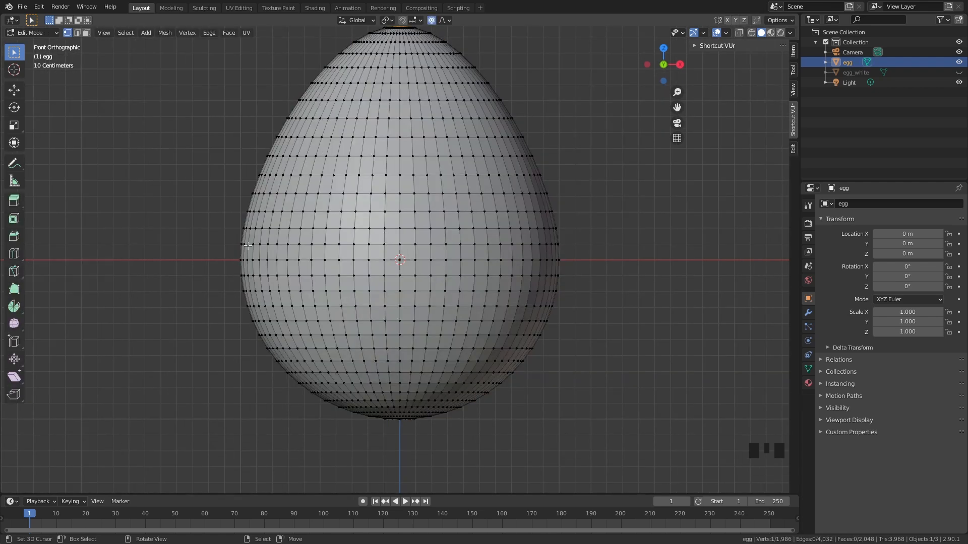
pyautogui.press('k')
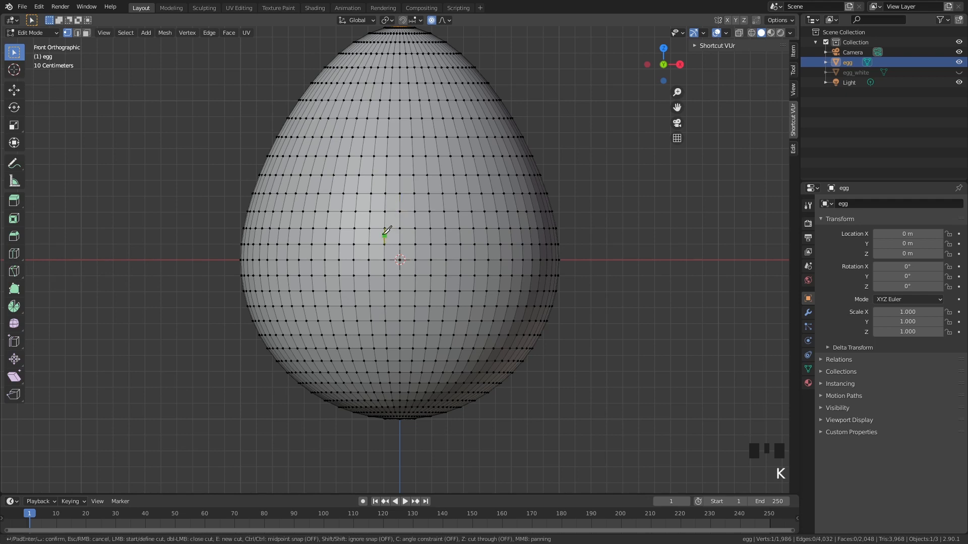
pyautogui.click(363, 239)
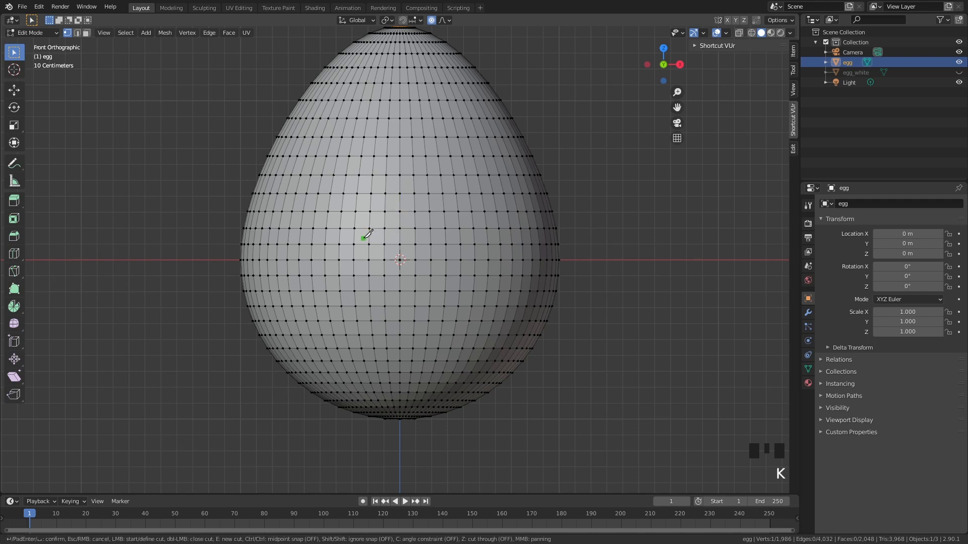
pyautogui.click(400, 193)
pyautogui.click(435, 244)
pyautogui.click(444, 211)
pyautogui.click(500, 244)
pyautogui.click(507, 211)
pyautogui.click(536, 252)
pyautogui.press('Return')
# Continue the zigzag knife cut from the end of the front crack around the egg's right side
pyautogui.moveTo(640, 225); pyautogui.dragTo(454, 226, button='middle')
pyautogui.press('k')
pyautogui.click(330, 232)
pyautogui.click(337, 256)
pyautogui.click(355, 247)
pyautogui.click(389, 270)
pyautogui.click(421, 224)
pyautogui.click(444, 257)
pyautogui.click(495, 219)
pyautogui.click(527, 261)
pyautogui.click(549, 220)
pyautogui.press('Return')
# Extend the zigzag knife cut across the back of the egg
pyautogui.press('k')
pyautogui.click(259, 219)
pyautogui.click(265, 262)
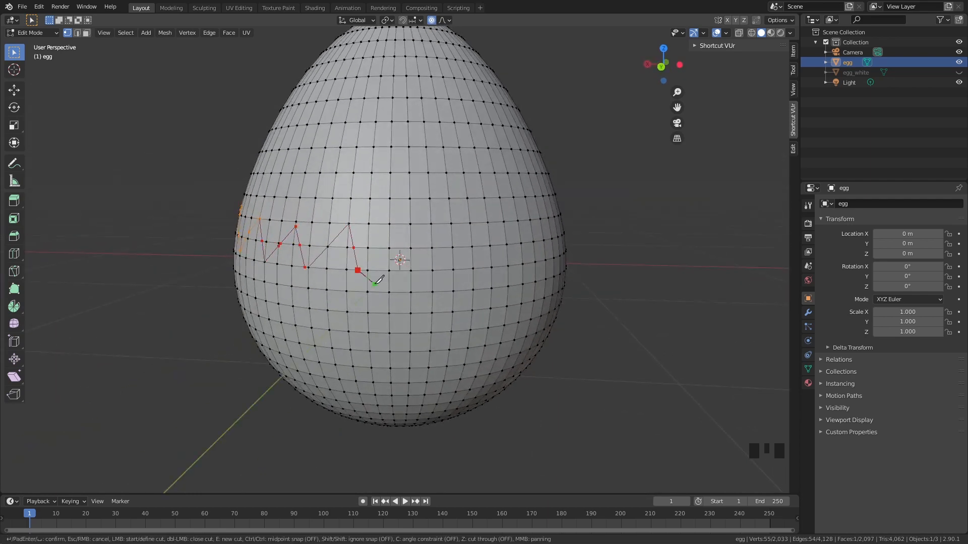
pyautogui.click(550, 233)
pyautogui.press('Return')
# Extend the zigzag knife cut from the back across the egg's left side
pyautogui.moveTo(574, 234); pyautogui.dragTo(446, 233, button='middle')
pyautogui.press('k')
pyautogui.click(453, 214)
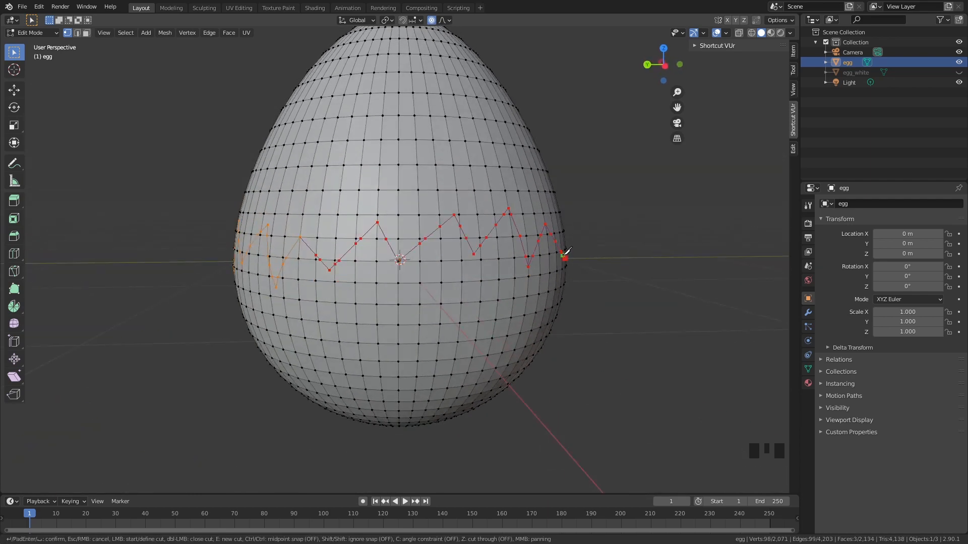
pyautogui.press('Return')
# Close the remaining gap with a short zigzag knife cut so the crack line runs fully around the egg
pyautogui.moveTo(567, 255); pyautogui.dragTo(453, 255, button='middle')
pyautogui.press('k')
pyautogui.click(389, 278)
pyautogui.click(404, 240)
pyautogui.click(432, 267)
pyautogui.press('Return')
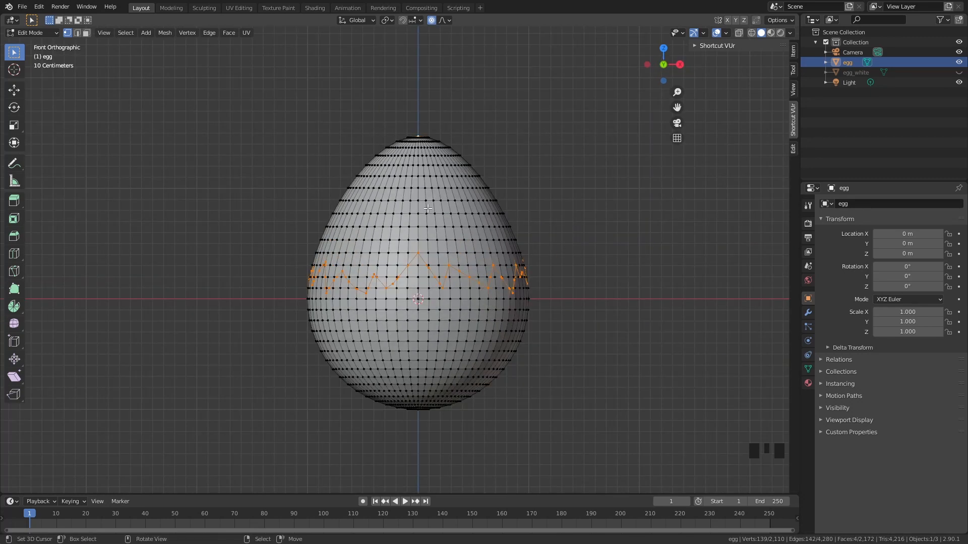
# Circle-select all vertices of the egg's upper part above the crack line, through the mesh in wireframe display
pyautogui.hotkey('alt', 'z')
pyautogui.scroll(2, 434, 154)
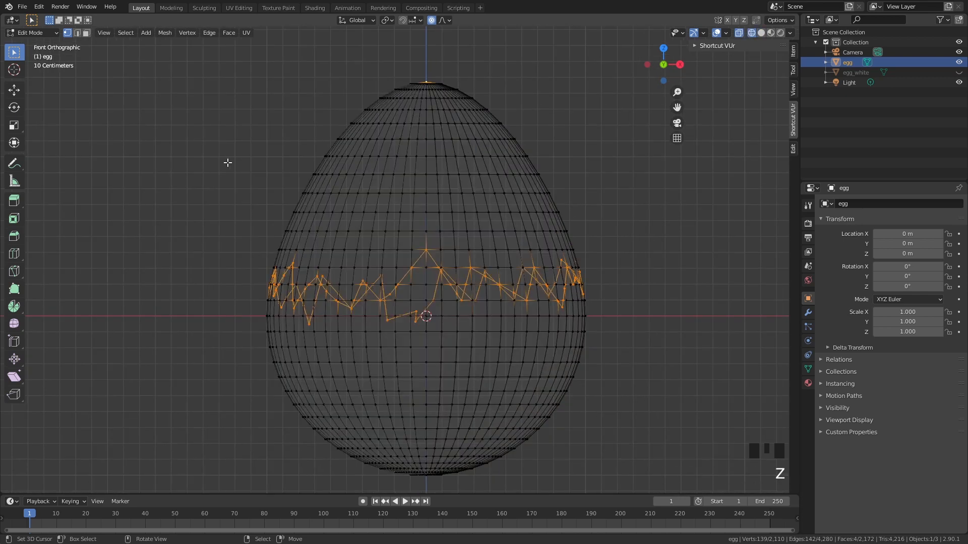
pyautogui.press('c')
pyautogui.scroll(-5, 404, 108)
pyautogui.moveTo(404, 108)
pyautogui.mouseDown()
pyautogui.moveTo(514, 129)
pyautogui.moveTo(473, 168)
pyautogui.moveTo(524, 166)
pyautogui.moveTo(531, 178)
pyautogui.moveTo(475, 200)
pyautogui.mouseUp()
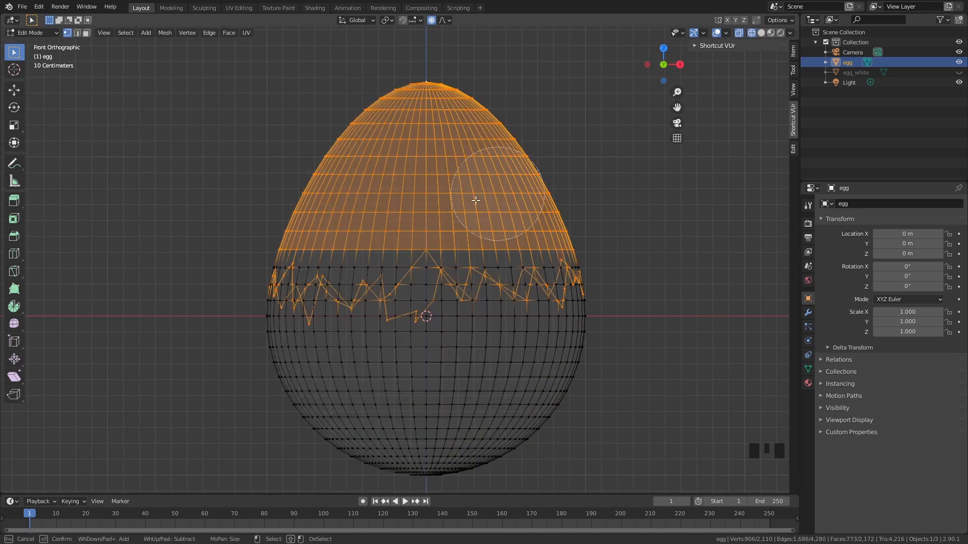
# Return to solid display and add the vertices between the selected cap and the zigzag crack on the first sides
pyautogui.hotkey('shift', 'z')
pyautogui.moveTo(475, 200); pyautogui.dragTo(509, 217, button='middle')
pyautogui.press('c')
pyautogui.moveTo(444, 307); pyautogui.dragTo(529, 322)
pyautogui.press('Escape')
pyautogui.moveTo(444, 323); pyautogui.dragTo(555, 325, button='middle')
pyautogui.press('c')
pyautogui.moveTo(531, 327); pyautogui.dragTo(256, 273)
pyautogui.rightClick(256, 274)
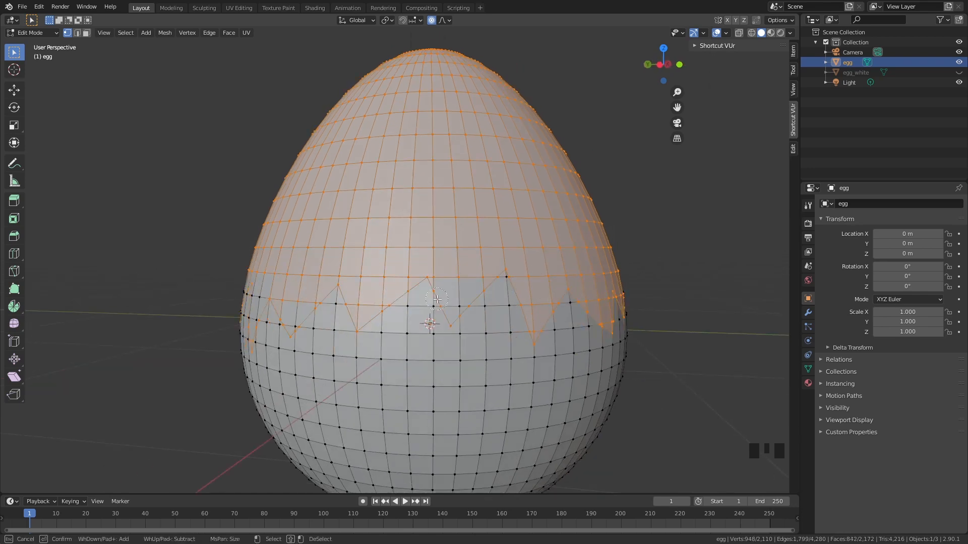
# Add the missing vertices above the zigzag crack on the remaining sides, using a smaller circle selection brush
pyautogui.moveTo(258, 278); pyautogui.dragTo(362, 283, button='middle')
pyautogui.press('c')
pyautogui.scroll(3, 187, 268)
pyautogui.moveTo(194, 275)
pyautogui.mouseDown()
pyautogui.moveTo(328, 321)
pyautogui.moveTo(487, 322)
pyautogui.mouseUp()
pyautogui.moveTo(487, 322); pyautogui.dragTo(428, 312, button='middle')
pyautogui.press('c')
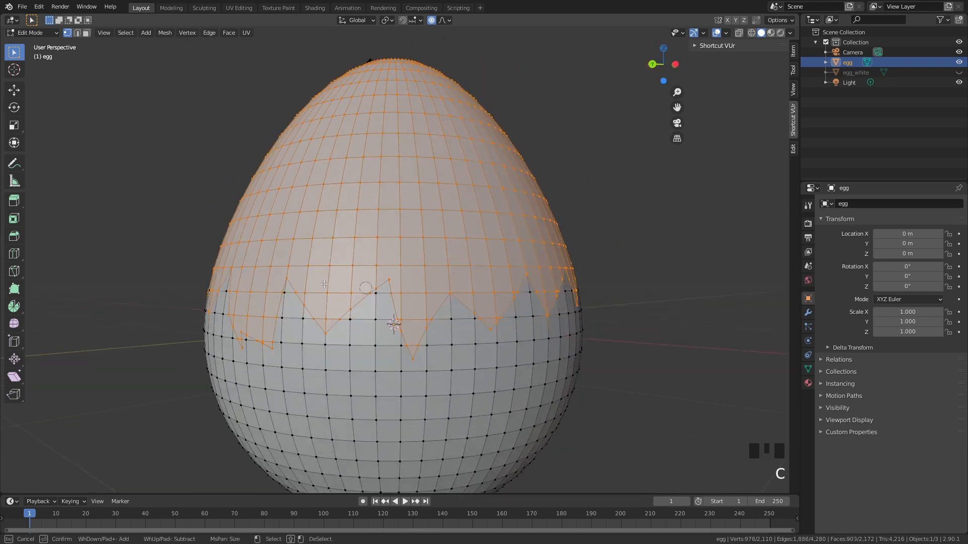
pyautogui.moveTo(484, 282); pyautogui.dragTo(410, 267, button='middle')
pyautogui.moveTo(410, 267); pyautogui.dragTo(512, 312)
pyautogui.moveTo(513, 312); pyautogui.dragTo(403, 303, button='middle')
pyautogui.press('c')
pyautogui.moveTo(282, 280)
pyautogui.mouseDown()
pyautogui.moveTo(555, 313)
pyautogui.moveTo(408, 316)
pyautogui.mouseUp()
pyautogui.press('Escape')
# Switch to edge selection and check the selected upper shell all around the crack line
pyautogui.moveTo(453, 315); pyautogui.dragTo(391, 322, button='middle')
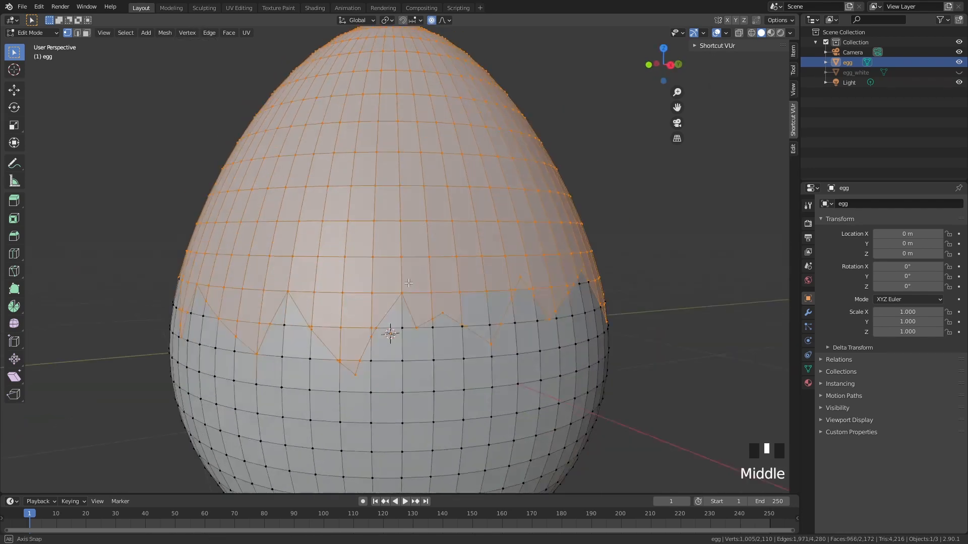
pyautogui.scroll(2, 391, 323)
pyautogui.click(77, 33)
pyautogui.moveTo(453, 303); pyautogui.dragTo(403, 317, button='middle')
pyautogui.scroll(-3, 454, 318)
pyautogui.moveTo(605, 312); pyautogui.dragTo(526, 321, button='middle')
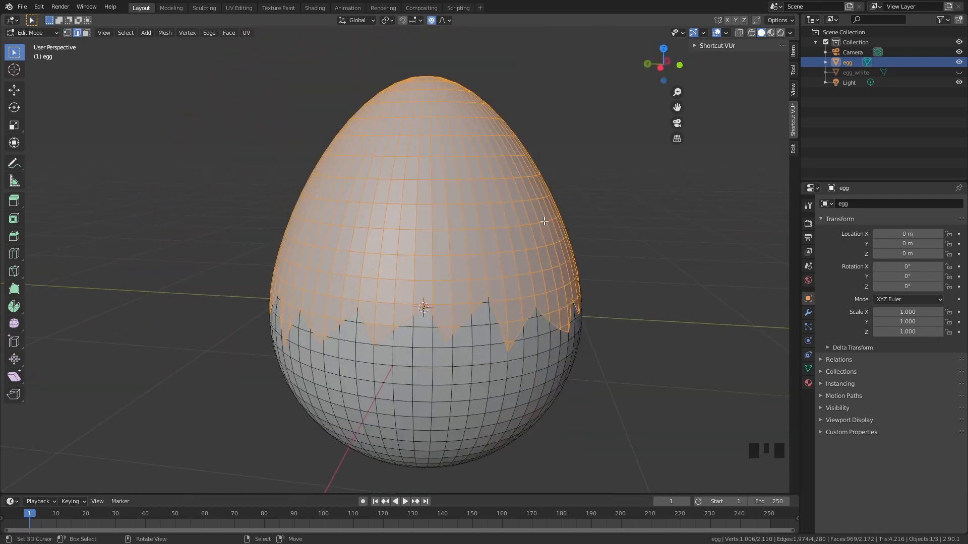
# Separate the selected upper shell into its own object and return to Object Mode
pyautogui.moveTo(543, 221); pyautogui.dragTo(450, 112, button='middle')
pyautogui.press('p')
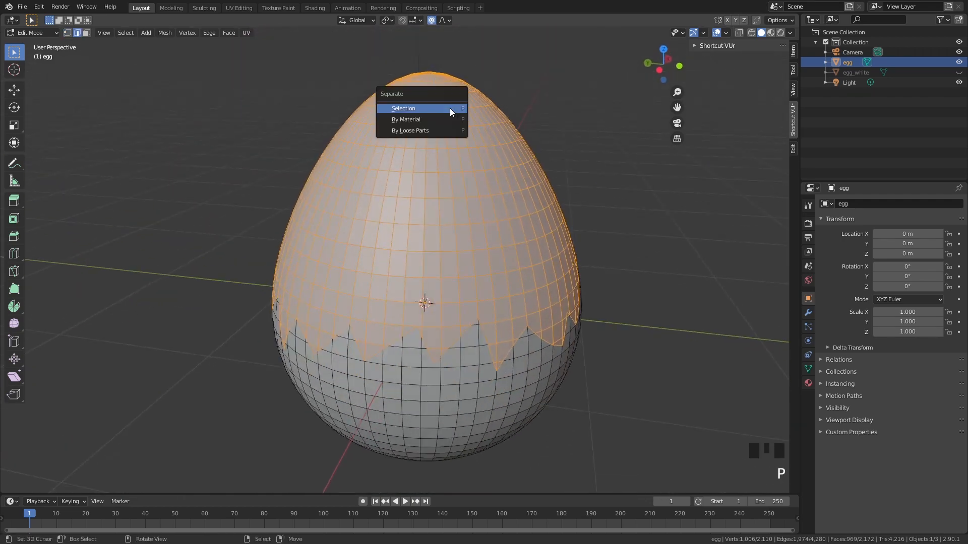
pyautogui.click(450, 108)
pyautogui.press('Tab')
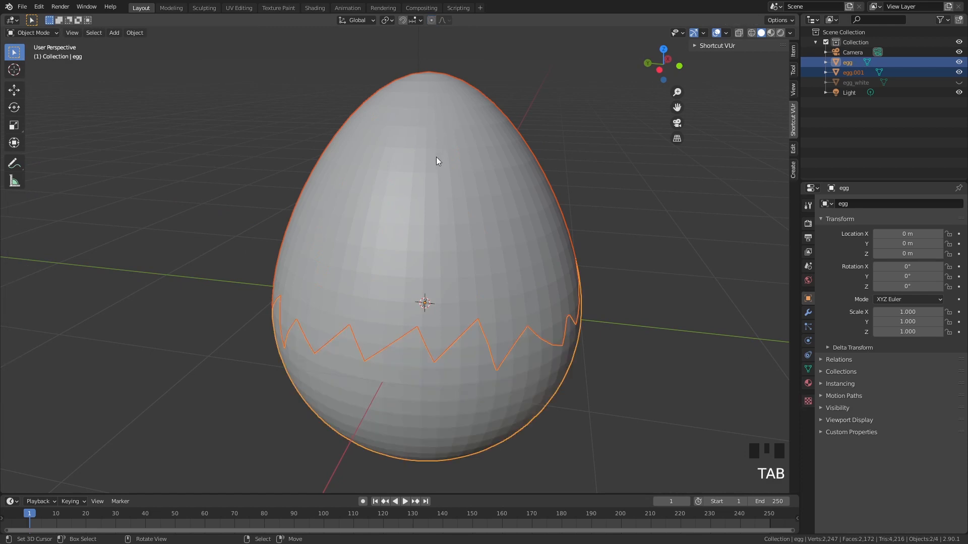
# Move the upper and the lower shell pieces apart as a test and undo both moves
pyautogui.moveTo(437, 157); pyautogui.dragTo(488, 63, button='right')
pyautogui.hotkey('ctrl', 'z')
pyautogui.moveTo(438, 340); pyautogui.dragTo(536, 419, button='right')
pyautogui.hotkey('ctrl', 'z')
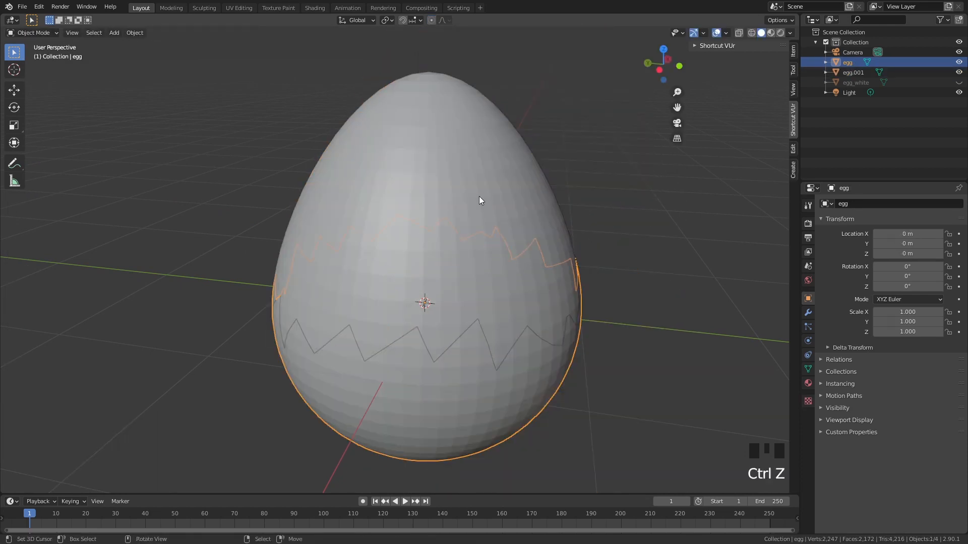
# Apply smooth shading to the upper shell and to the lower shell
pyautogui.rightClick(436, 134)
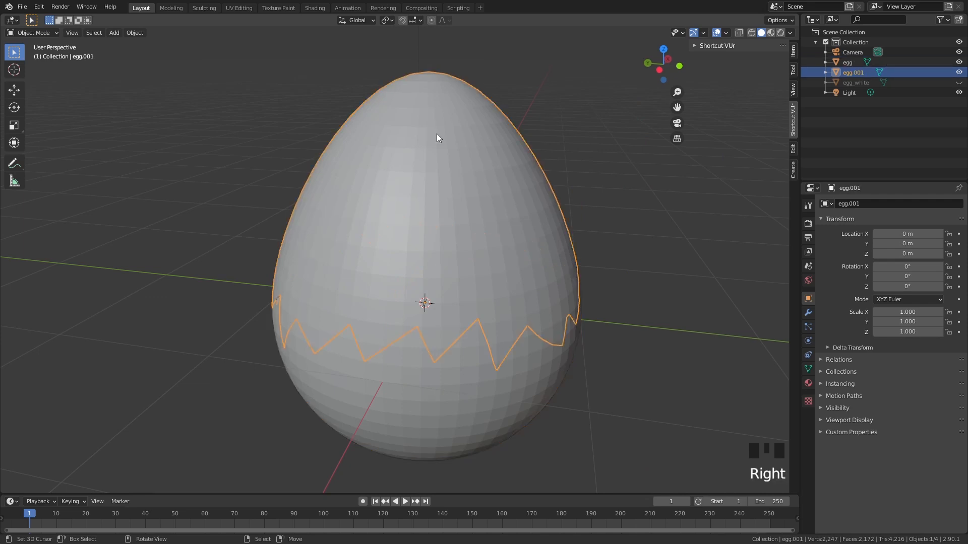
pyautogui.press('w')
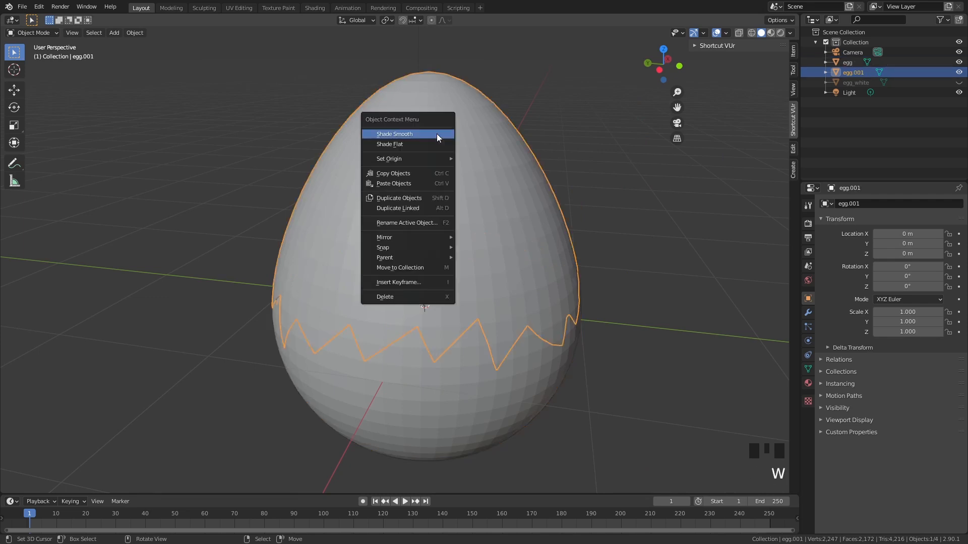
pyautogui.click(437, 134)
pyautogui.rightClick(415, 389)
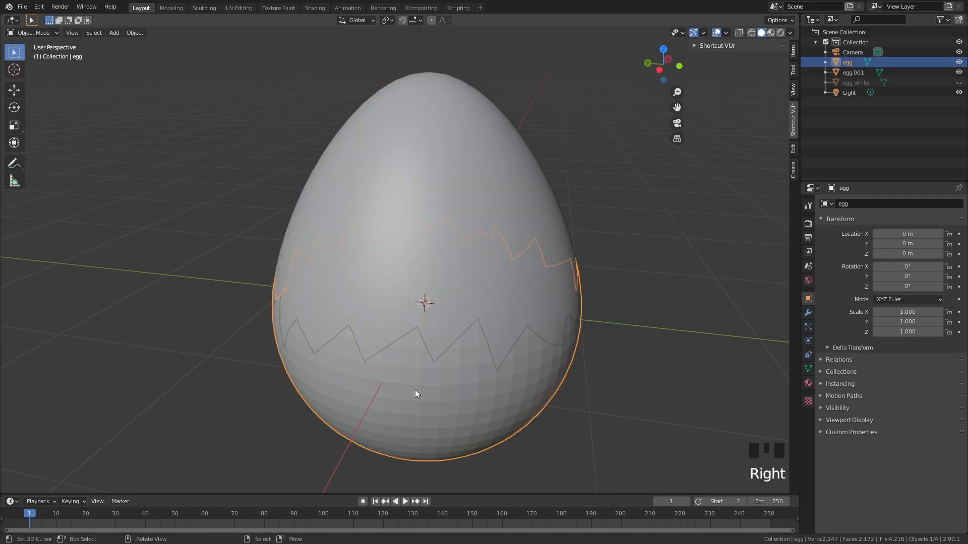
pyautogui.press('w')
pyautogui.moveTo(413, 389)
pyautogui.click(391, 369)
# Hide the upper shell and add a Solidify modifier with a thickness of 0.05 m to the lower shell
pyautogui.rightClick(458, 171)
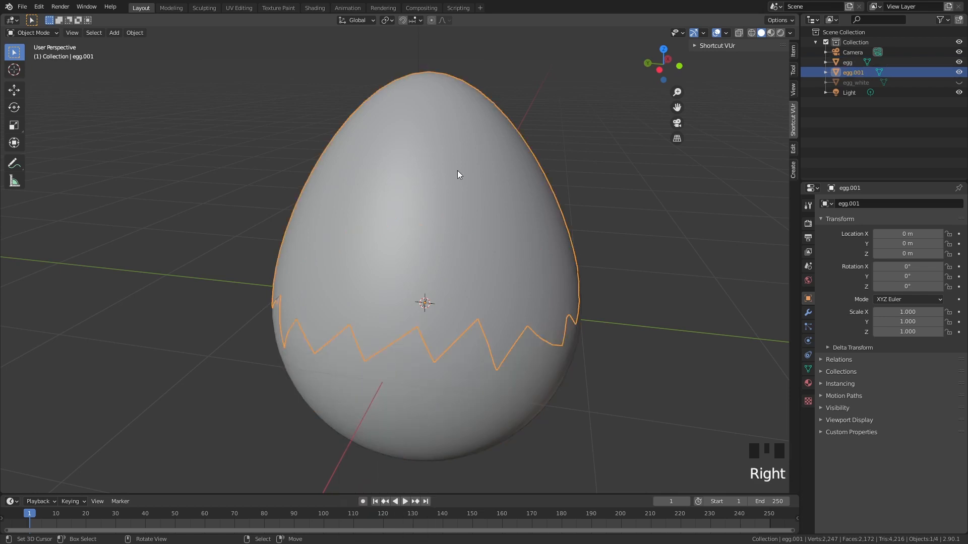
pyautogui.press('h')
pyautogui.rightClick(445, 326)
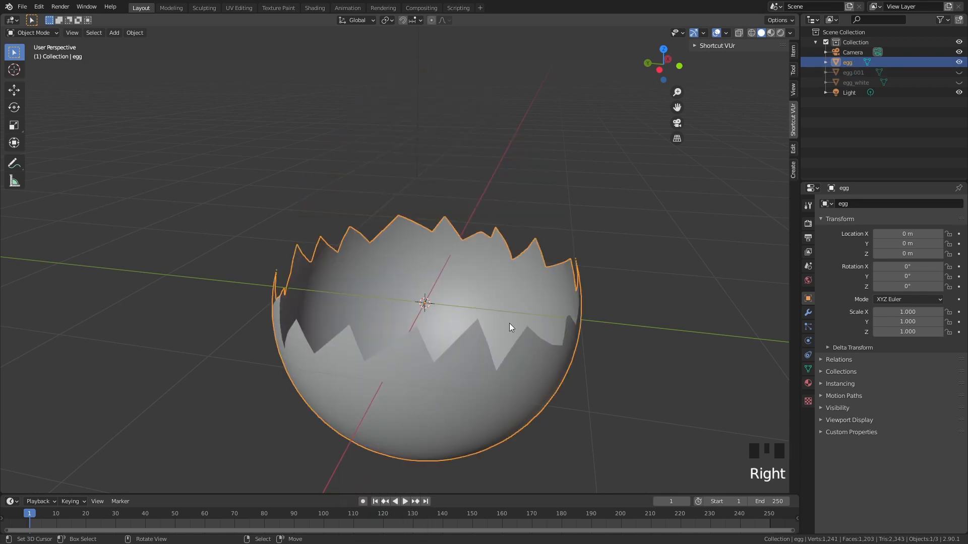
pyautogui.click(808, 313)
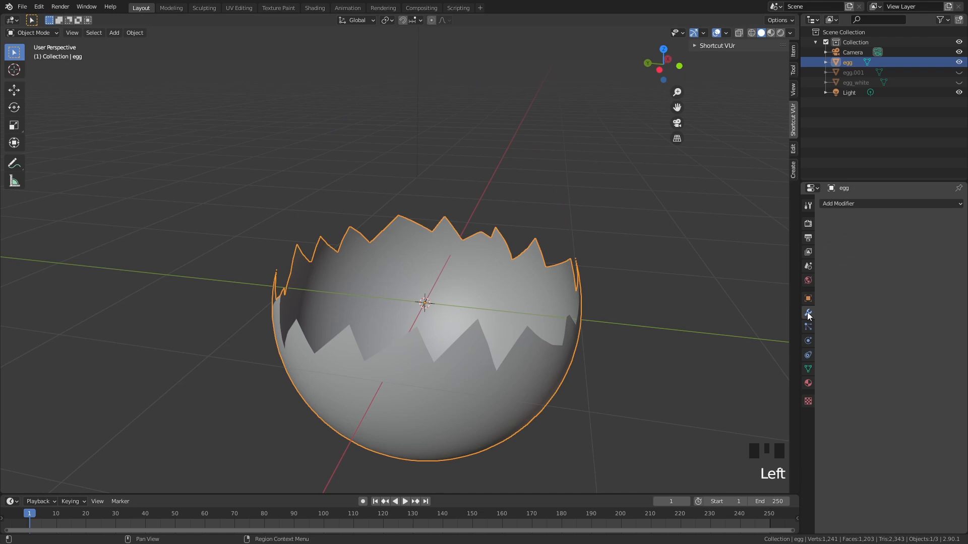
pyautogui.click(857, 204)
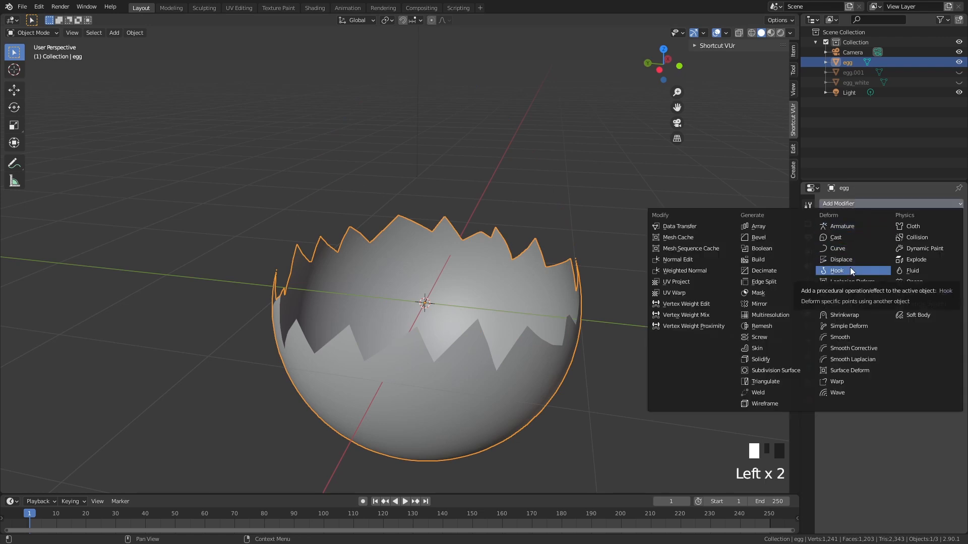
pyautogui.click(761, 359)
pyautogui.click(892, 248)
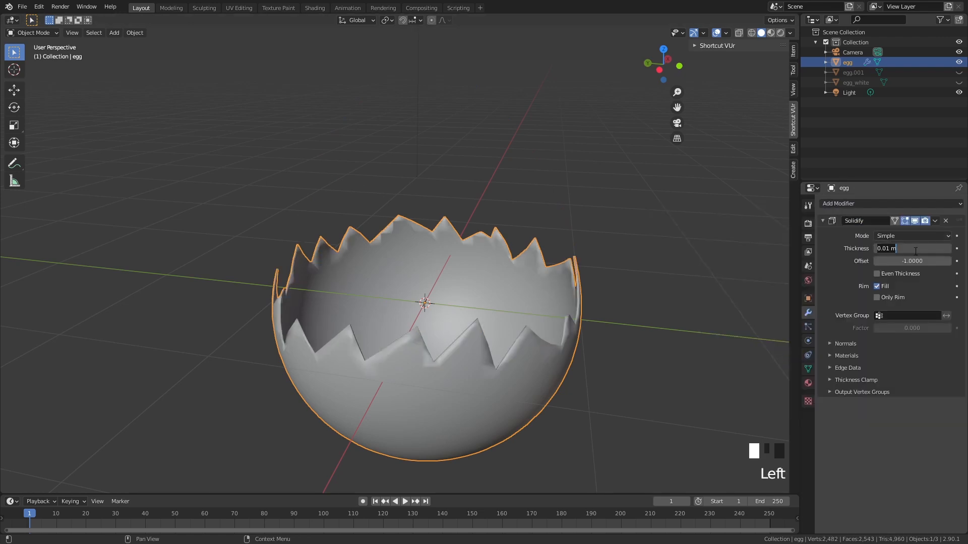
pyautogui.moveTo(891, 262); pyautogui.dragTo(885, 261)
pyautogui.write('5')
pyautogui.press('Return')
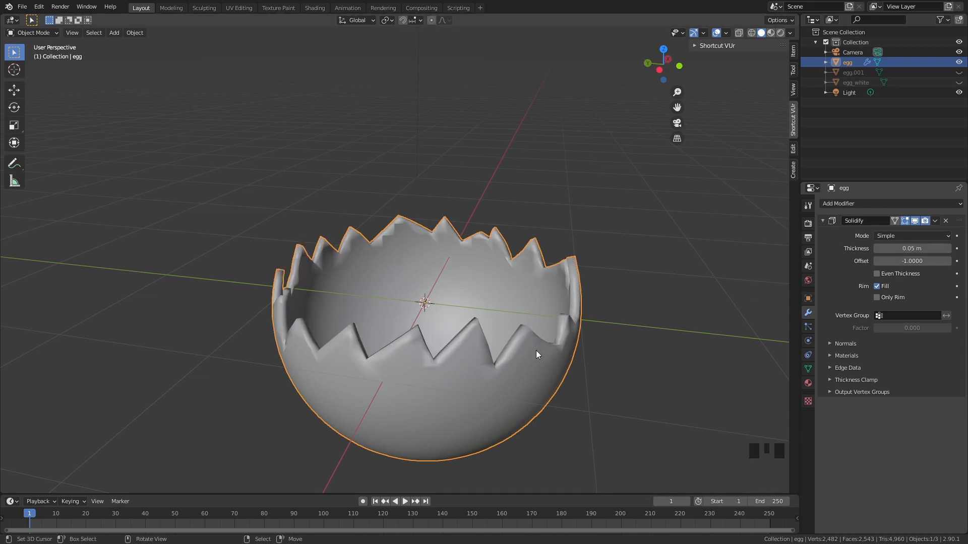
# Enable Auto Smooth at 30° in the lower shell's normals settings
pyautogui.click(807, 369)
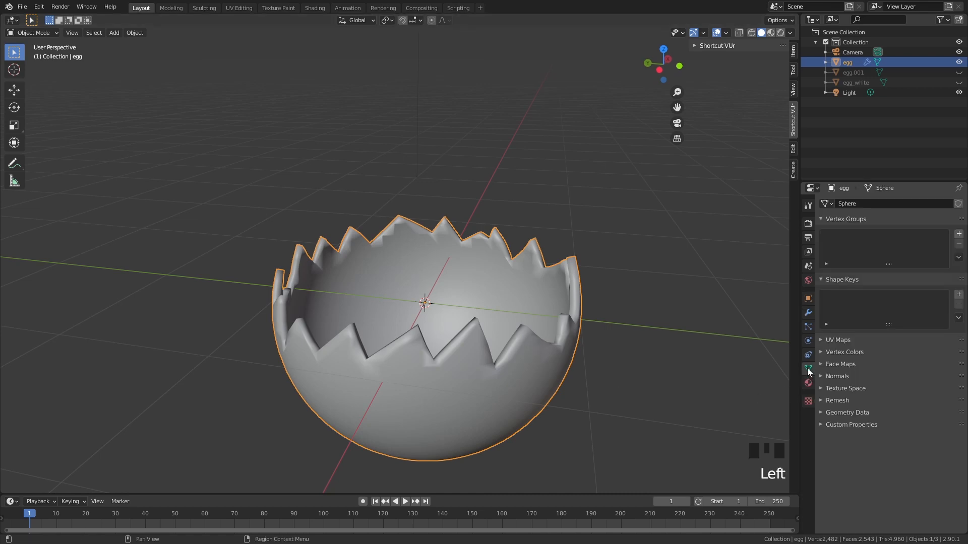
pyautogui.click(837, 376)
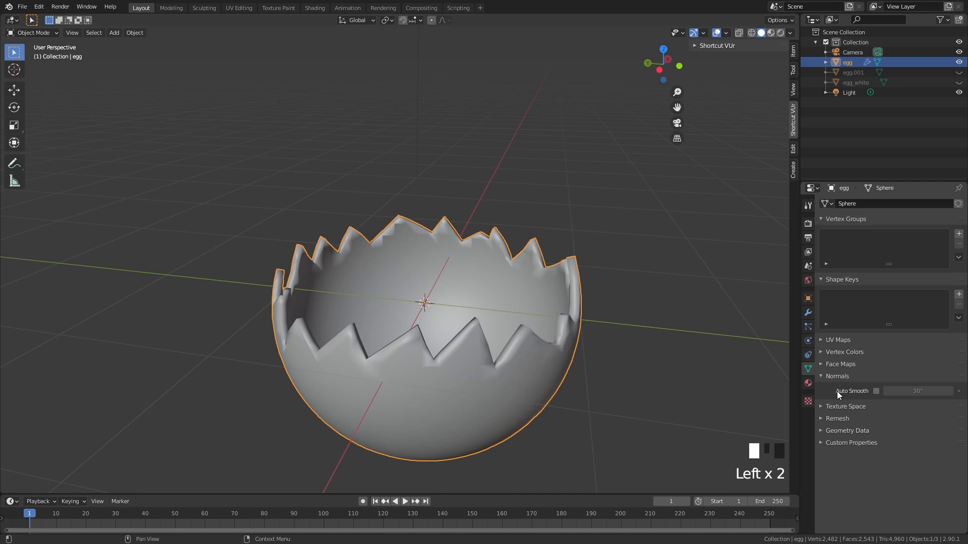
pyautogui.click(875, 391)
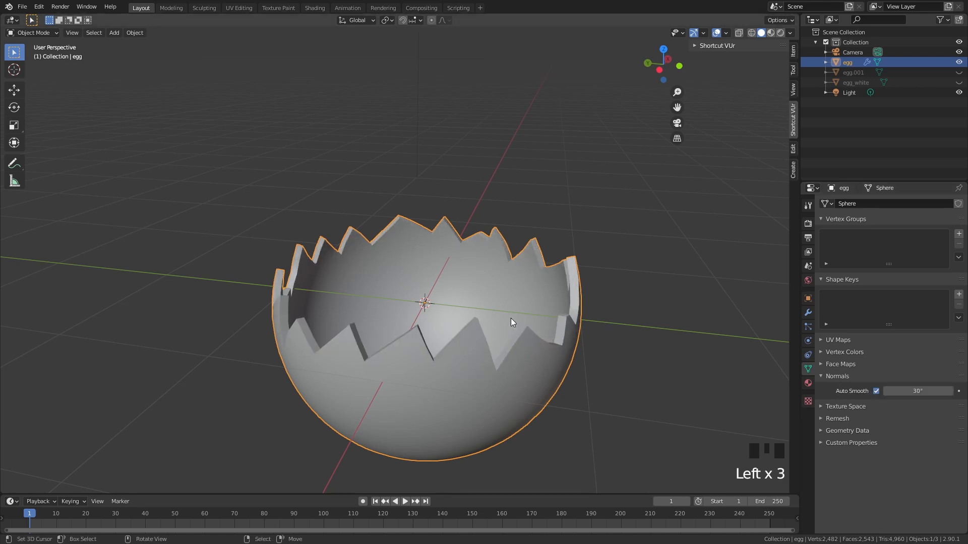
# Show the upper shell again, move it off the lower shell as a test and undo the move
pyautogui.click(958, 72)
pyautogui.moveTo(509, 246); pyautogui.dragTo(535, 166, button='right')
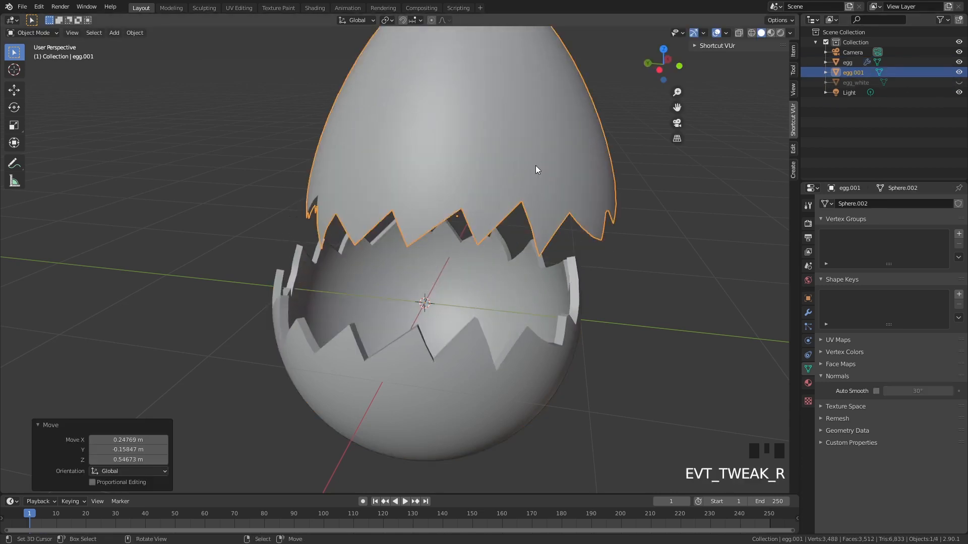
pyautogui.hotkey('ctrl', 'z')
# Copy the Solidify modifier from the lower shell to the upper shell by linking modifiers
pyautogui.click(808, 312)
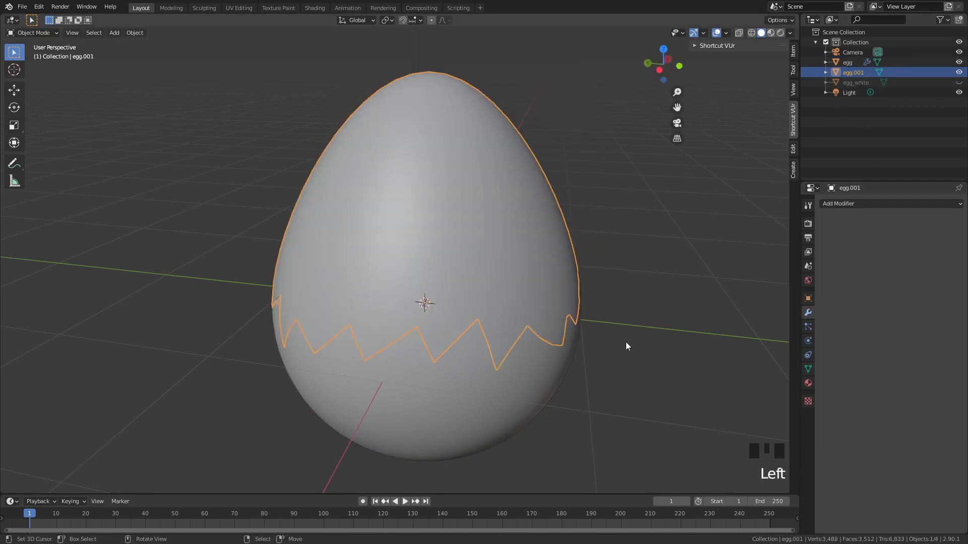
pyautogui.moveTo(550, 341); pyautogui.dragTo(489, 224, button='middle')
pyautogui.rightClick(449, 167)
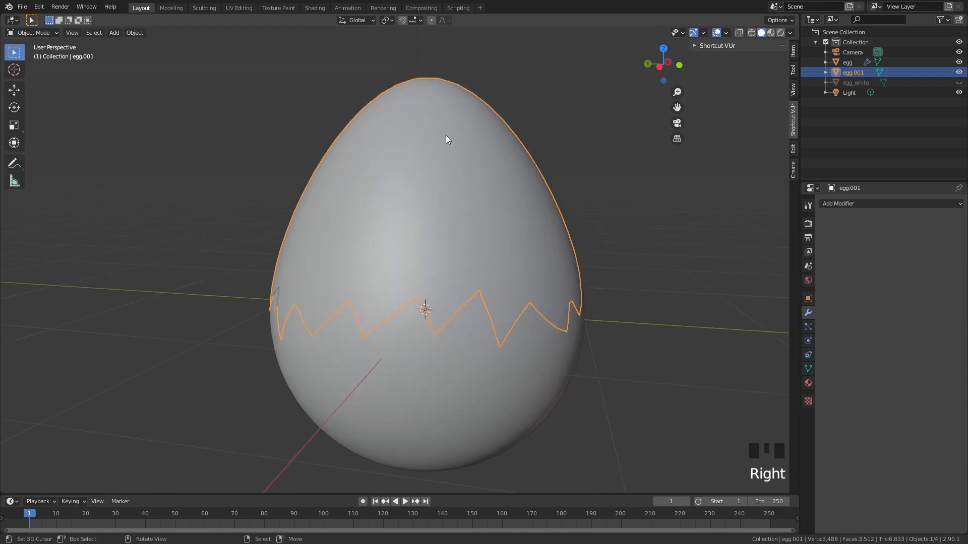
pyautogui.keyDown('shift'); pyautogui.rightClick(477, 387); pyautogui.keyUp('shift')
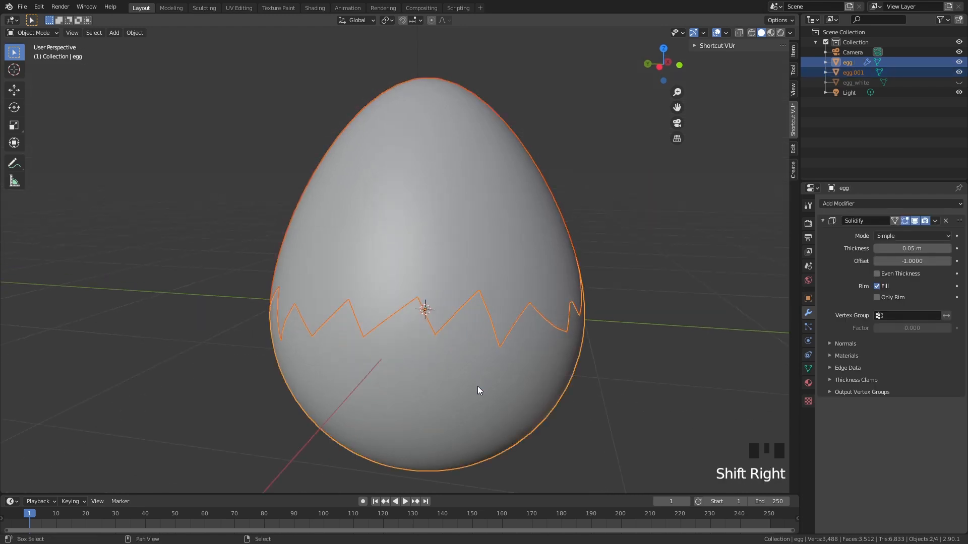
pyautogui.hotkey('ctrl', 'l')
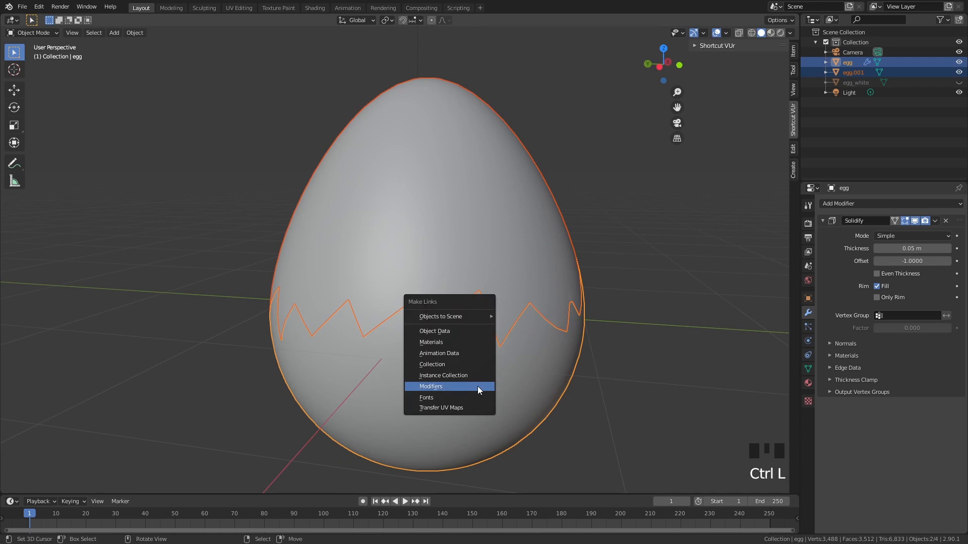
pyautogui.click(477, 386)
# Hide the lower shell and enable Auto Smooth at 30° for the upper shell
pyautogui.rightClick(501, 209)
pyautogui.rightClick(463, 374)
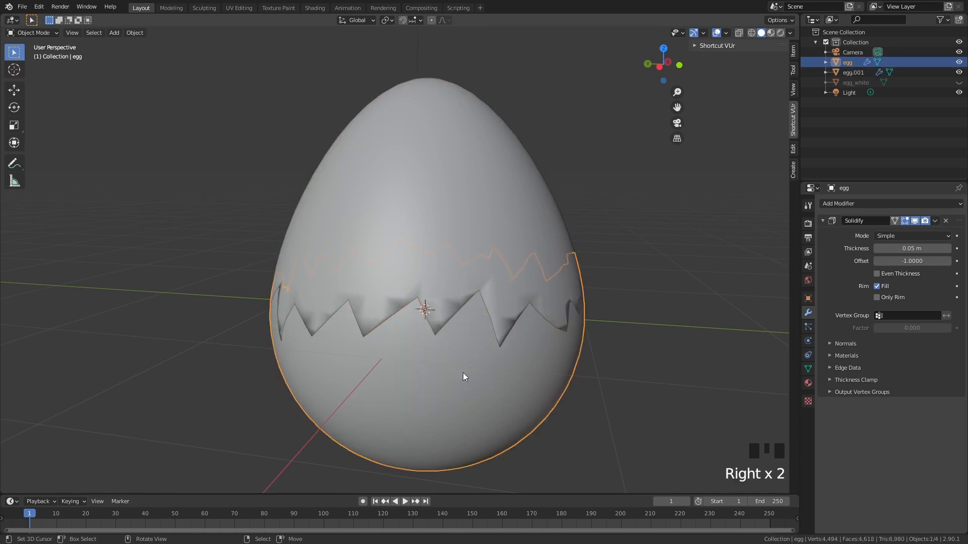
pyautogui.press('h')
pyautogui.moveTo(468, 369); pyautogui.dragTo(489, 222, button='middle')
pyautogui.rightClick(489, 222)
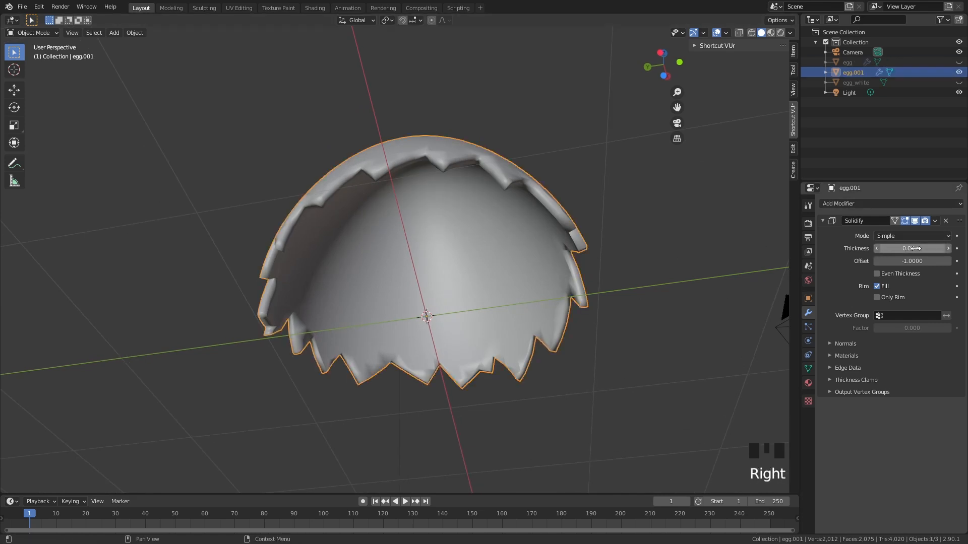
pyautogui.click(808, 370)
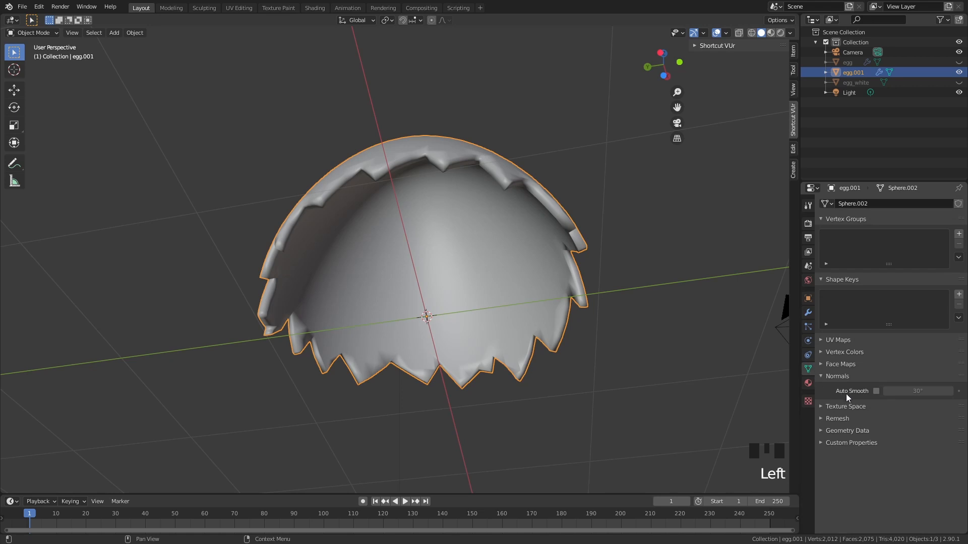
pyautogui.click(875, 391)
pyautogui.moveTo(730, 348)
pyautogui.mouseDown(button='middle')
pyautogui.moveTo(599, 297)
pyautogui.moveTo(698, 204)
pyautogui.mouseUp(button='middle')
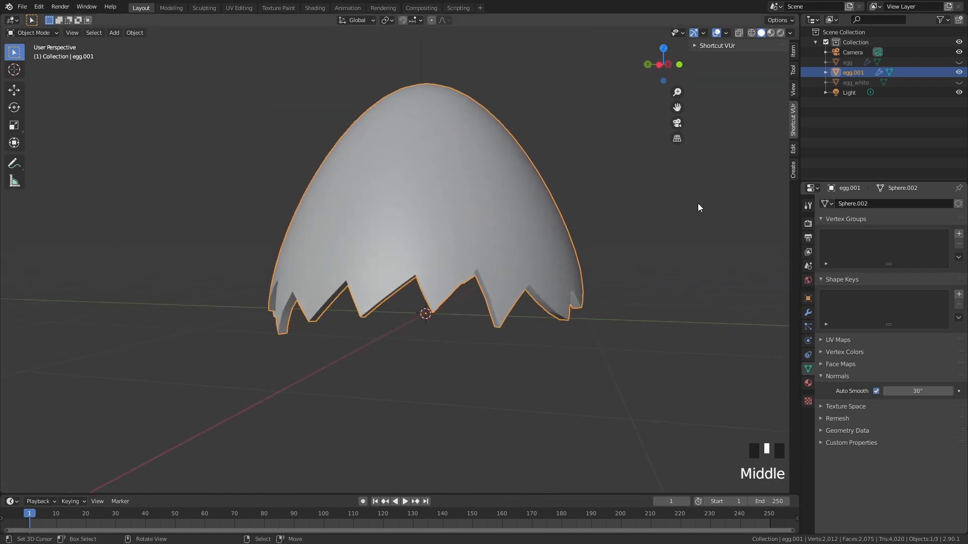
# Show the egg white, scale it to about 0.957 inside the shell in wireframe view and return to solid shading
pyautogui.click(959, 83)
pyautogui.scroll(-2, 472, 343)
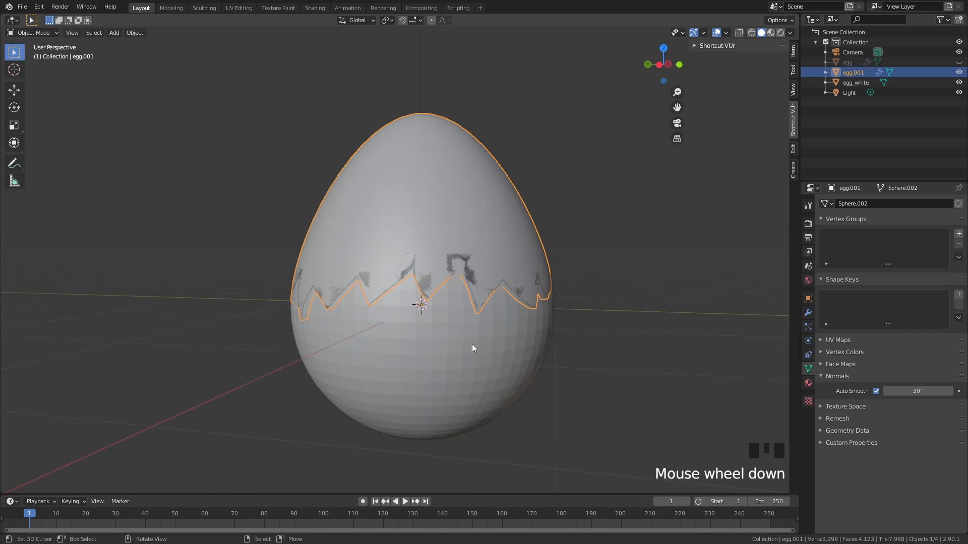
pyautogui.rightClick(520, 330)
pyautogui.press('z')
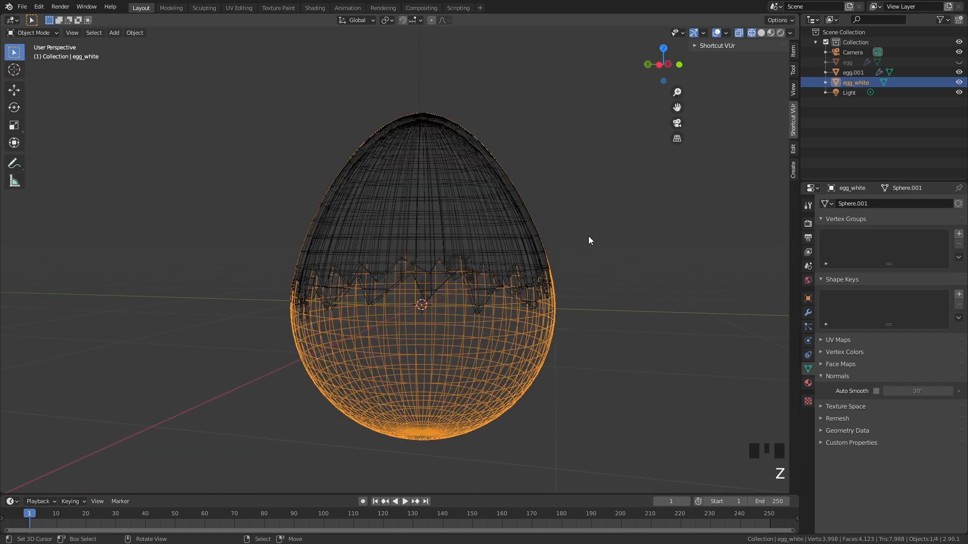
pyautogui.scroll(4, 606, 319)
pyautogui.press('s')
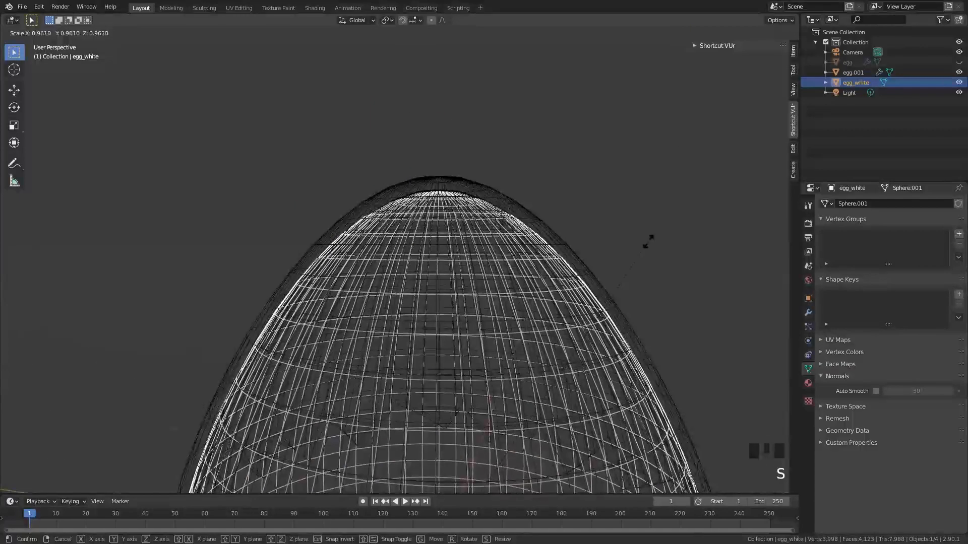
pyautogui.click(645, 242)
pyautogui.scroll(-5, 629, 265)
pyautogui.press('z')
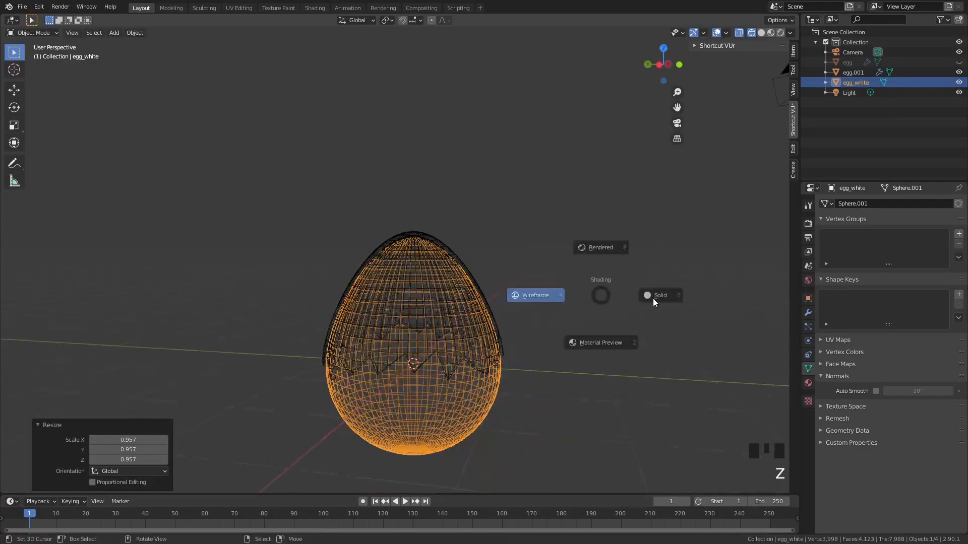
pyautogui.click(653, 299)
# Apply smooth shading to the egg white
pyautogui.moveTo(652, 300); pyautogui.dragTo(588, 341, button='middle')
pyautogui.scroll(1, 588, 339)
pyautogui.press('w')
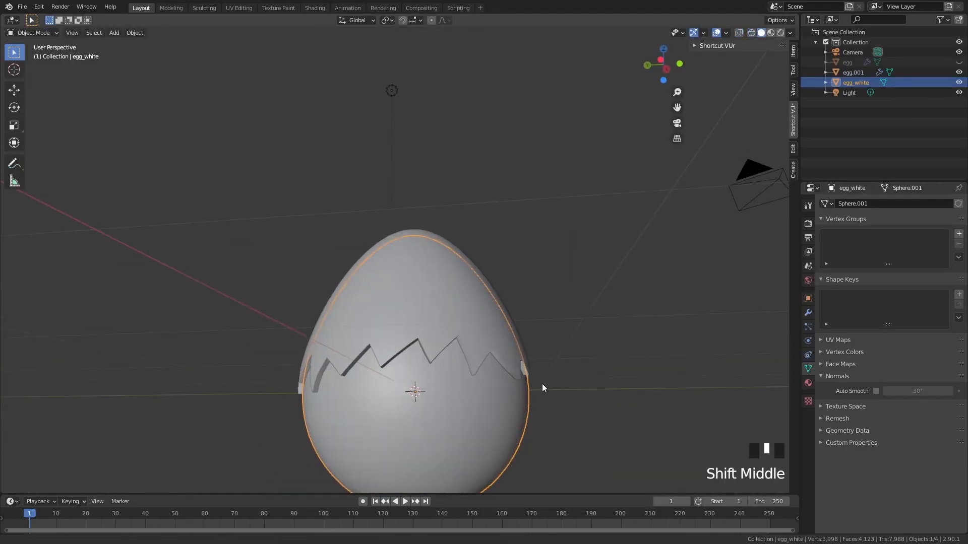
pyautogui.keyDown('shift'); pyautogui.moveTo(543, 384); pyautogui.dragTo(508, 361, button='middle'); pyautogui.keyUp('shift')
# With the lower shell shown again, select both shells and the egg white and rotate them 90° about the global Y axis
pyautogui.click(850, 62)
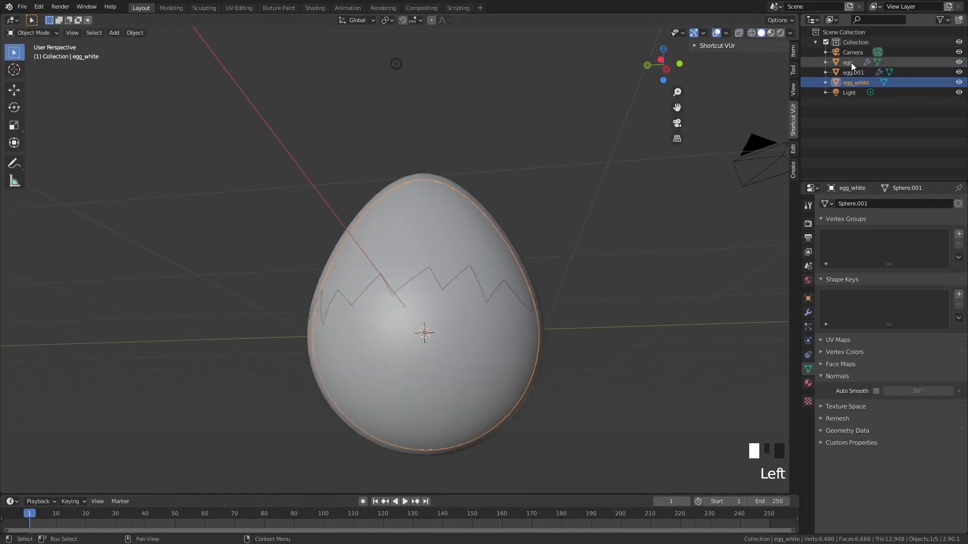
pyautogui.keyDown('shift'); pyautogui.click(854, 81); pyautogui.keyUp('shift')
pyautogui.scroll(-2, 561, 260)
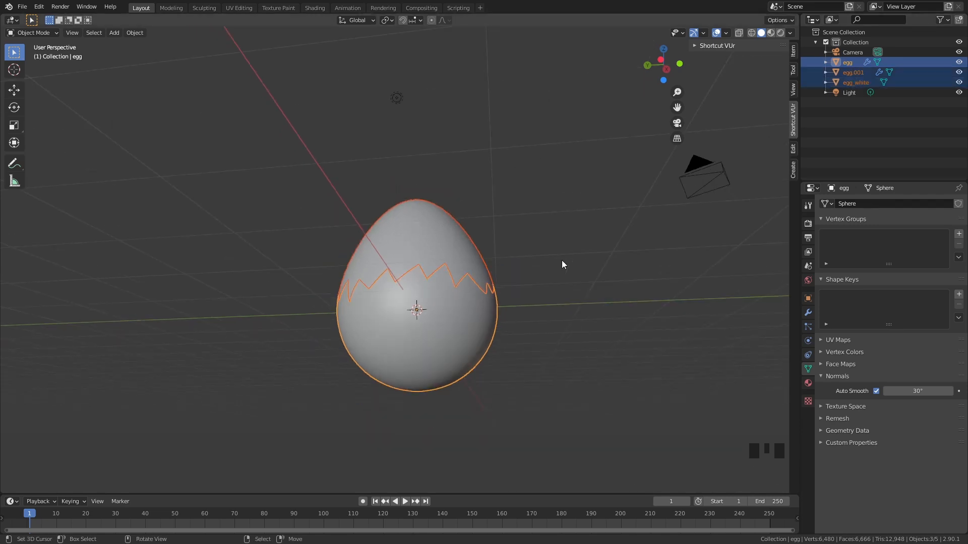
pyautogui.write('ry90')
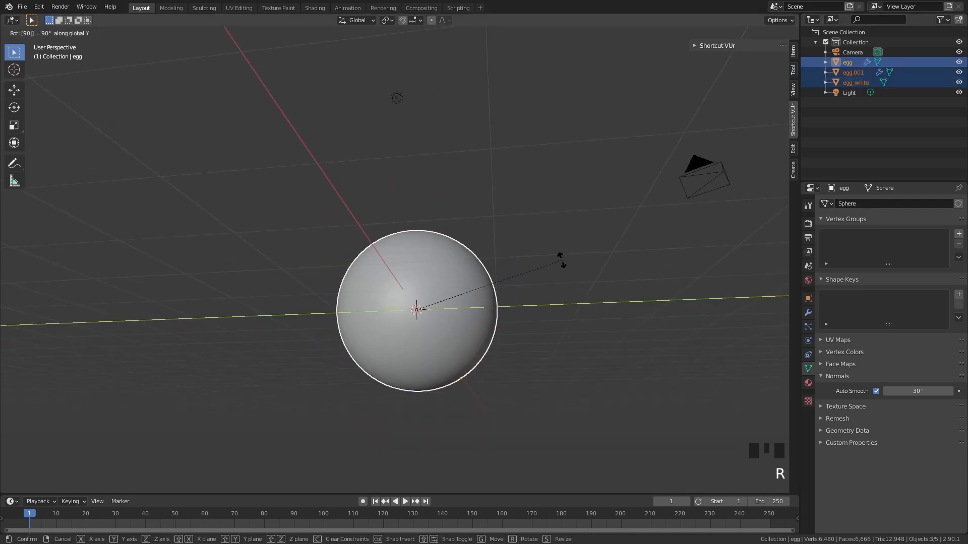
pyautogui.press('Return')
# In front view, move the three egg parts about -0.24 m along X and 1.75 m up along Z
pyautogui.press('KP_1')
pyautogui.press('g')
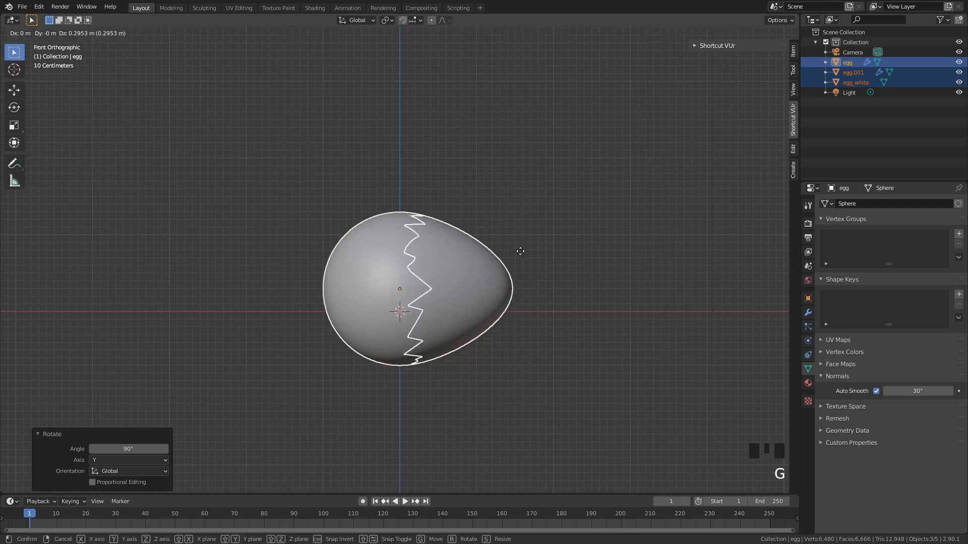
pyautogui.click(503, 148)
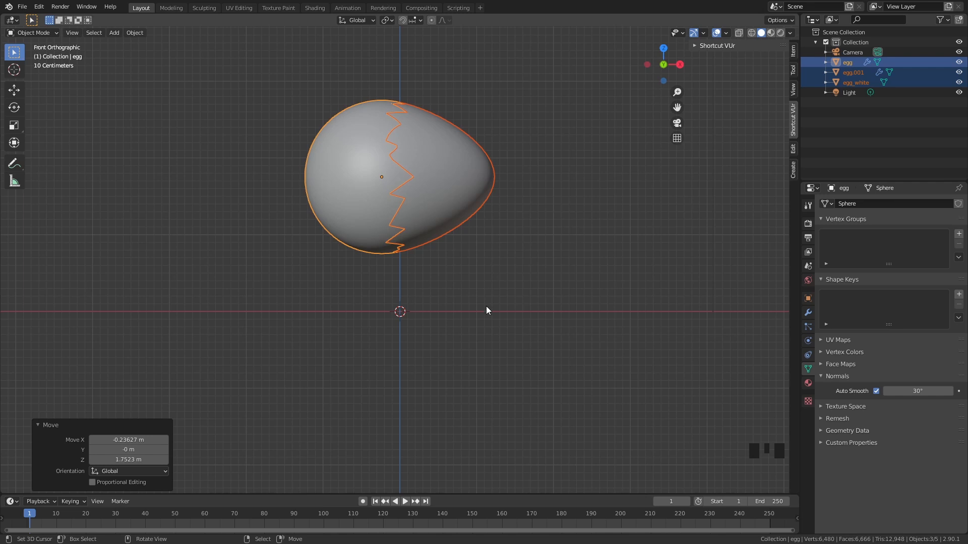
# Add a UV sphere with 64 segments, 32 rings and a 1 m radius at the world origin below the egg
pyautogui.scroll(4, 378, 308)
pyautogui.scroll(-3, 415, 307)
pyautogui.moveTo(417, 306); pyautogui.dragTo(429, 289, button='middle')
pyautogui.press('KP_1')
pyautogui.hotkey('shift', 'a')
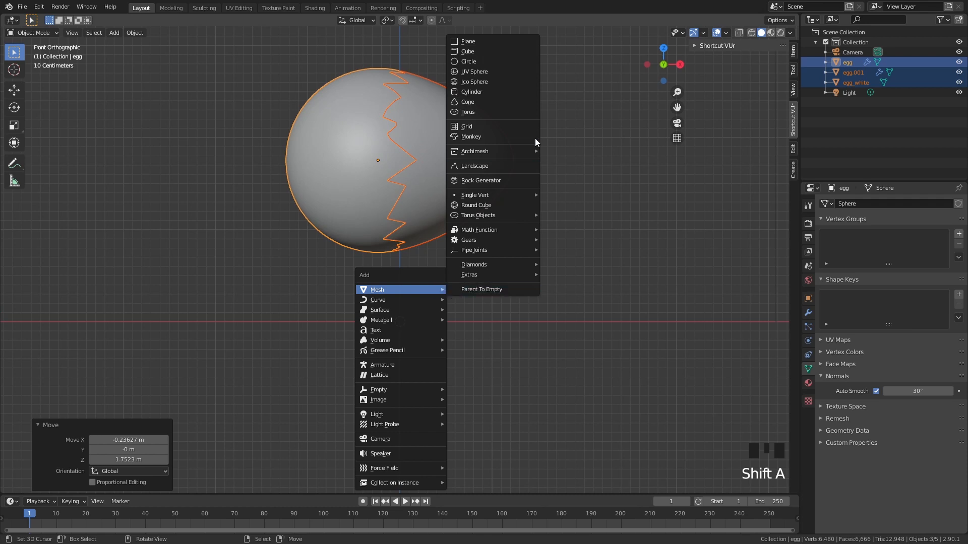
pyautogui.click(509, 70)
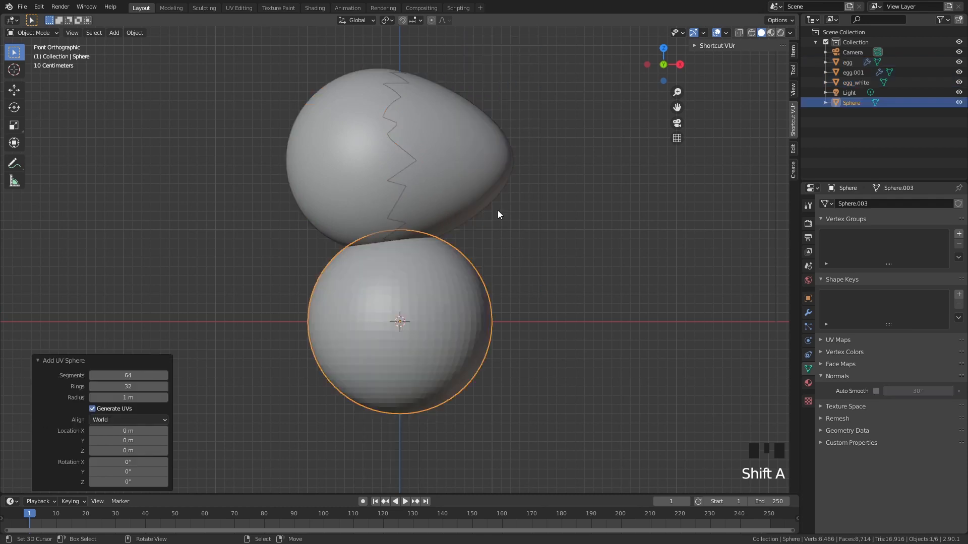
pyautogui.scroll(3, 452, 298)
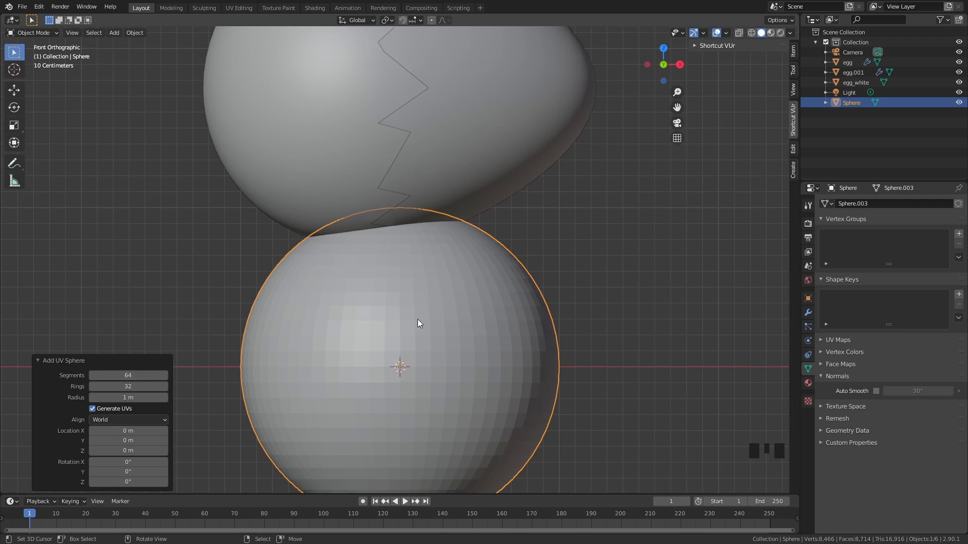
pyautogui.scroll(-1, 413, 368)
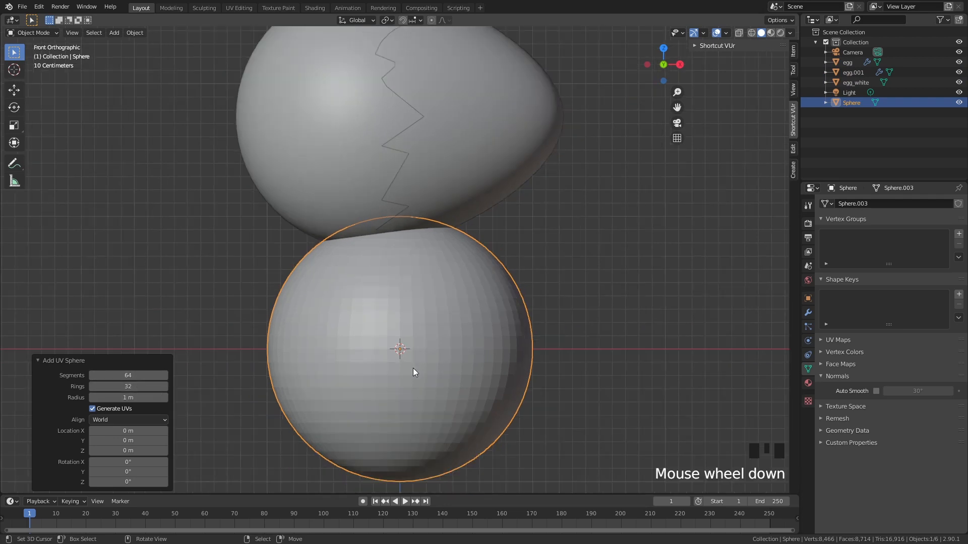
# Duplicate the UV sphere in place at the world origin
pyautogui.scroll(1, 413, 367)
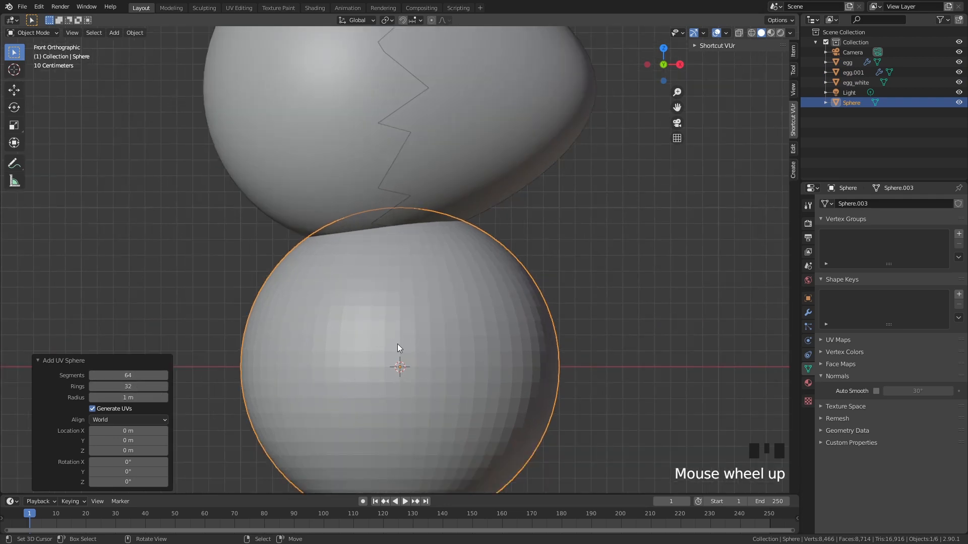
pyautogui.scroll(-3, 380, 356)
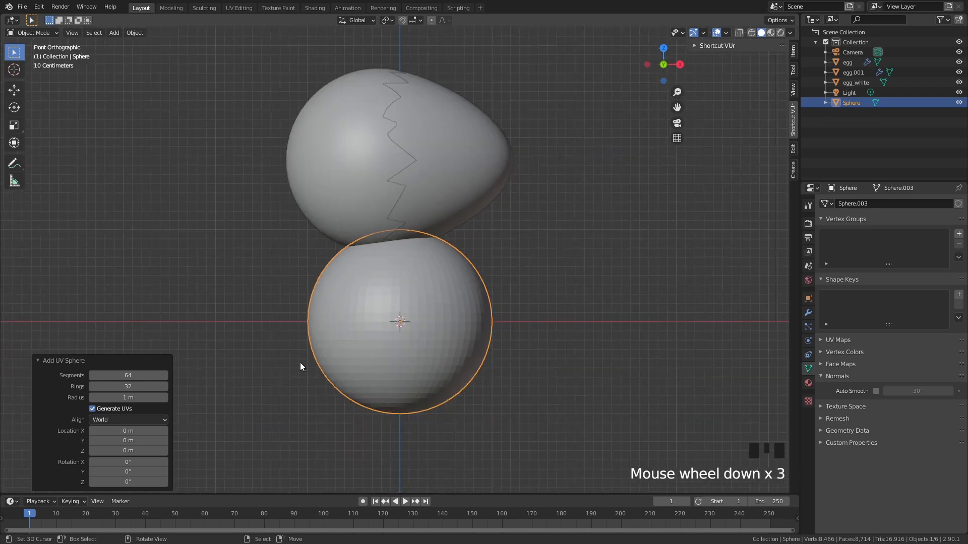
pyautogui.hotkey('shift', 'd')
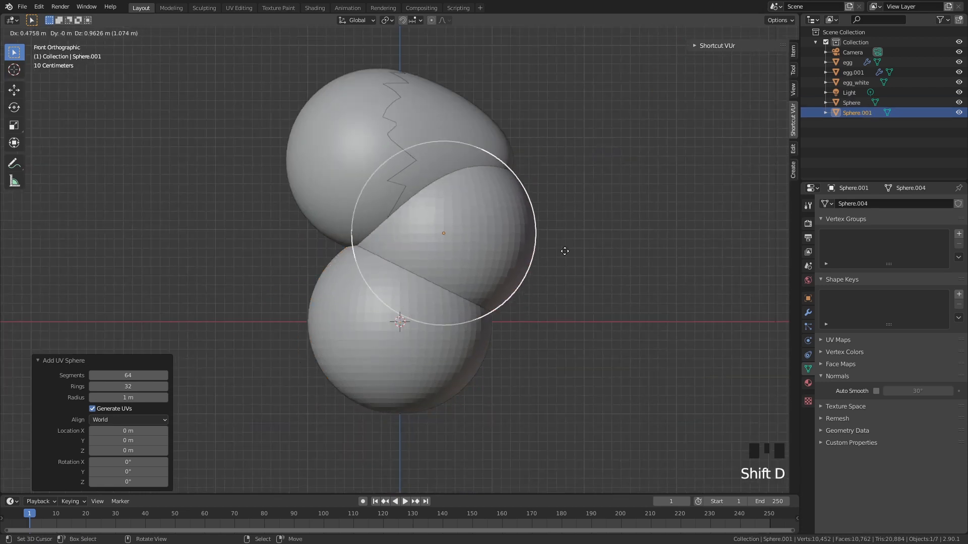
pyautogui.rightClick(532, 335)
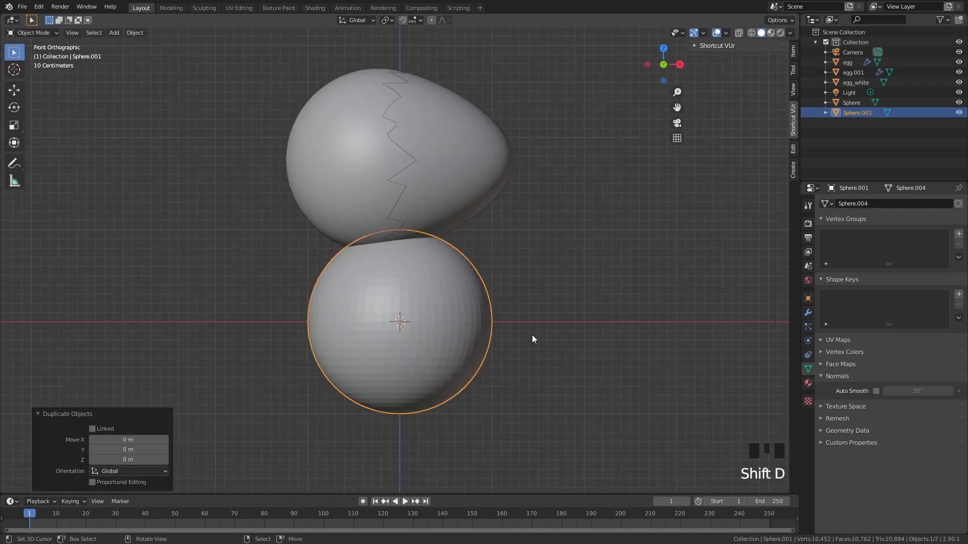
# Rename the duplicated sphere as sphere_snapping
pyautogui.doubleClick(856, 114)
pyautogui.press('Left')
pyautogui.press('Left')
pyautogui.press('Left')
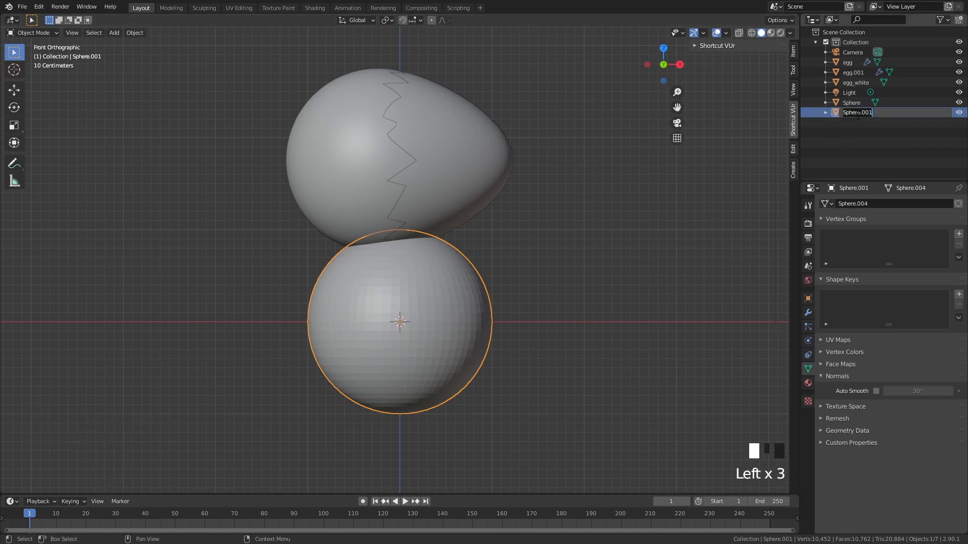
pyautogui.hotkey('ctrl', 'a')
pyautogui.write('sphere_snapp')
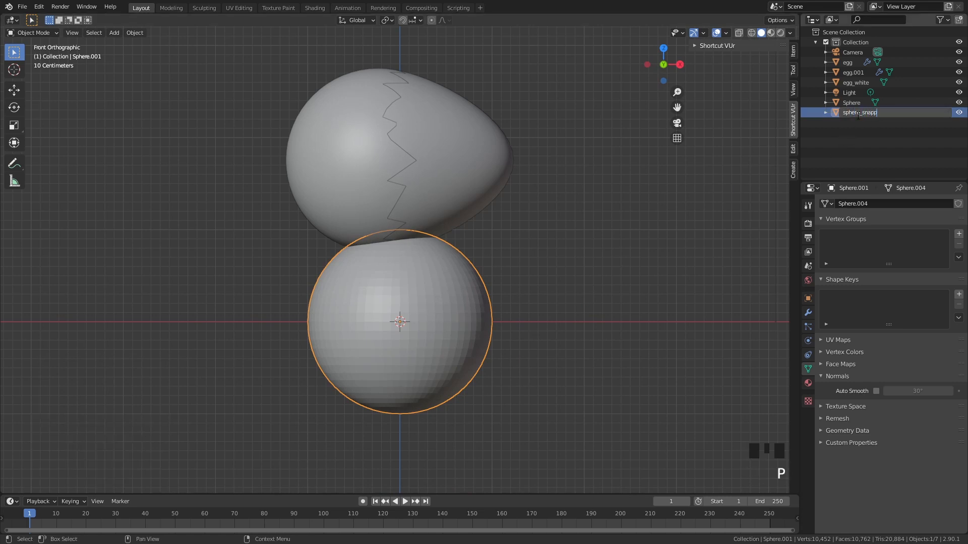
pyautogui.write('ing')
pyautogui.press('Return')
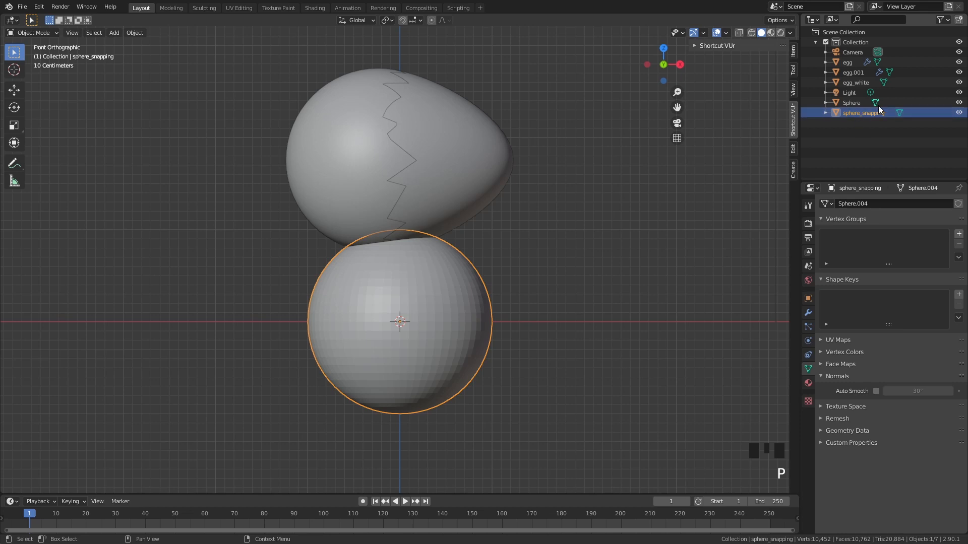
# Hide sphere_snapping, both egg shell halves and the egg white, leaving only the original sphere visible
pyautogui.click(959, 113)
pyautogui.click(959, 72)
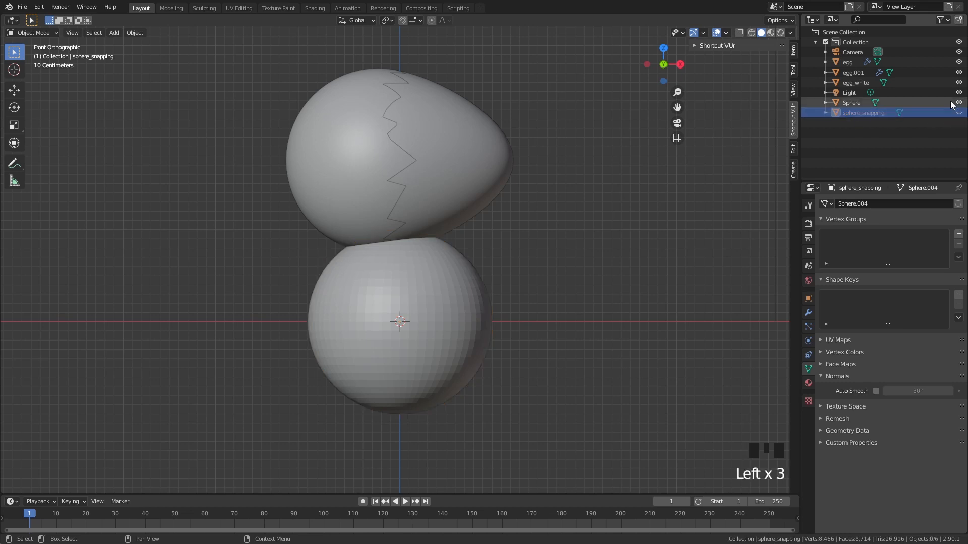
pyautogui.click(958, 61)
pyautogui.click(959, 82)
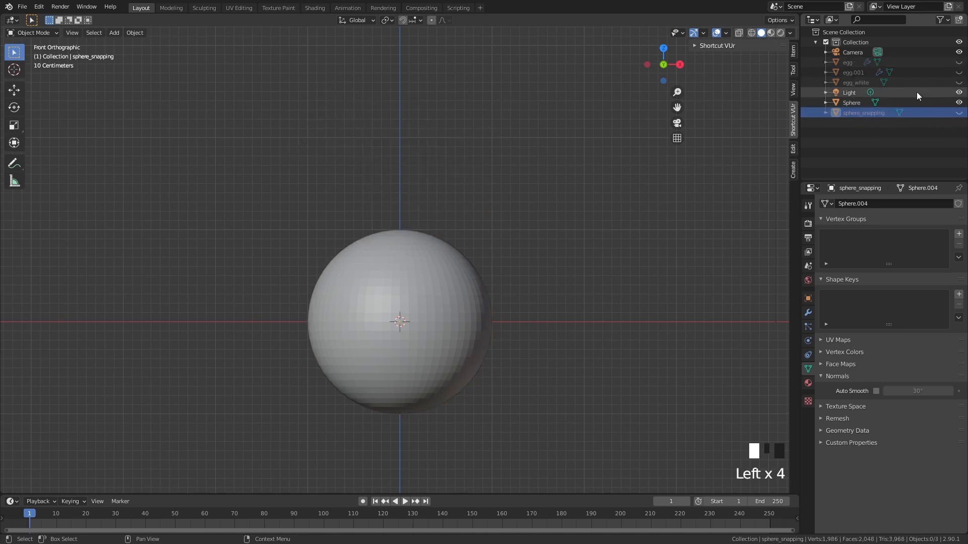
# In Edit Mode on the original sphere, delete the single vertex at the centre of its front side
pyautogui.click(852, 102)
pyautogui.scroll(4, 403, 386)
pyautogui.press('Tab')
pyautogui.keyDown('shift'); pyautogui.moveTo(400, 387); pyautogui.dragTo(407, 306, button='middle'); pyautogui.keyUp('shift')
pyautogui.scroll(1, 400, 337)
pyautogui.scroll(3, 407, 307)
pyautogui.click(68, 34)
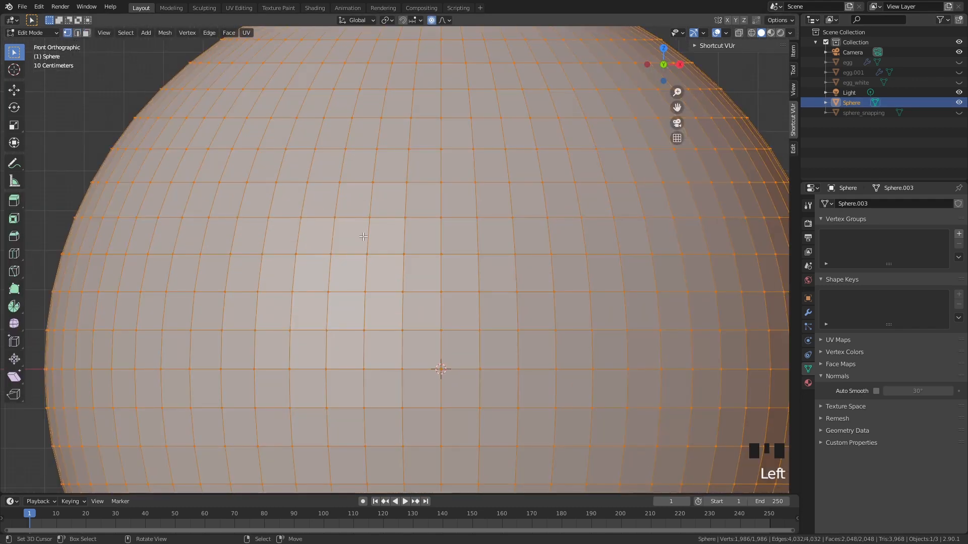
pyautogui.scroll(-2, 436, 301)
pyautogui.rightClick(426, 328)
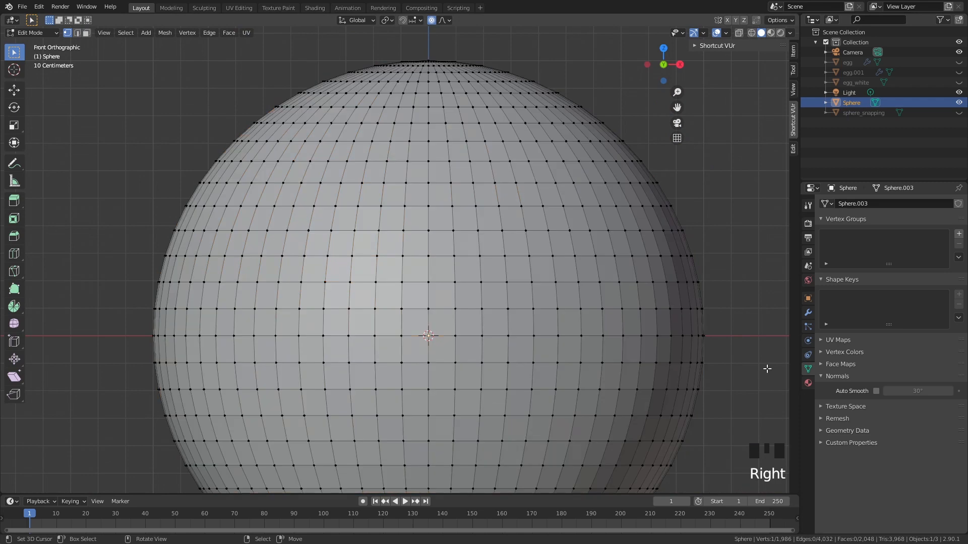
pyautogui.scroll(-2, 430, 338)
pyautogui.press('x')
pyautogui.click(427, 342)
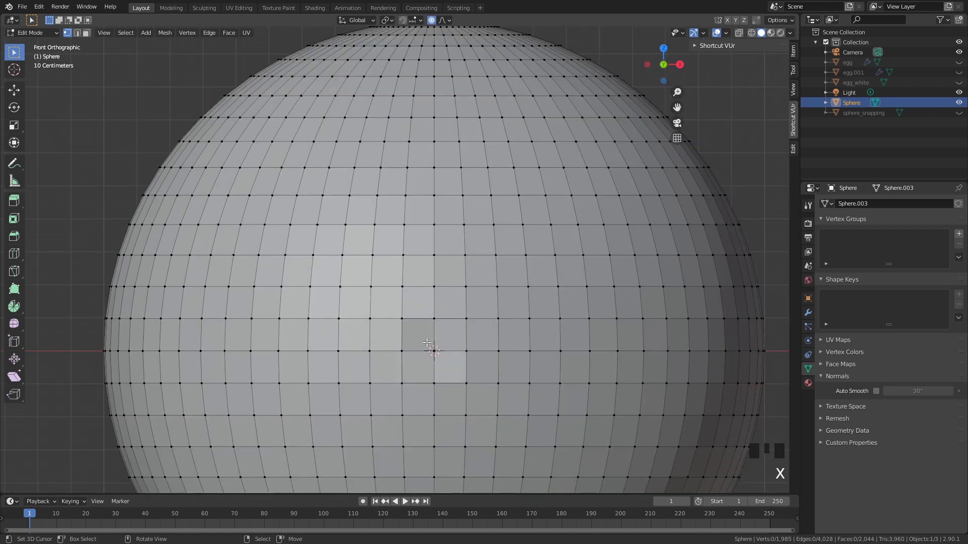
# Widen the front hole to four faces by deleting the vertices at the middle of its two side edges
pyautogui.moveTo(441, 359); pyautogui.dragTo(461, 347, button='middle')
pyautogui.scroll(-3, 439, 367)
pyautogui.rightClick(455, 350)
pyautogui.press('x')
pyautogui.click(455, 354)
pyautogui.scroll(1, 461, 347)
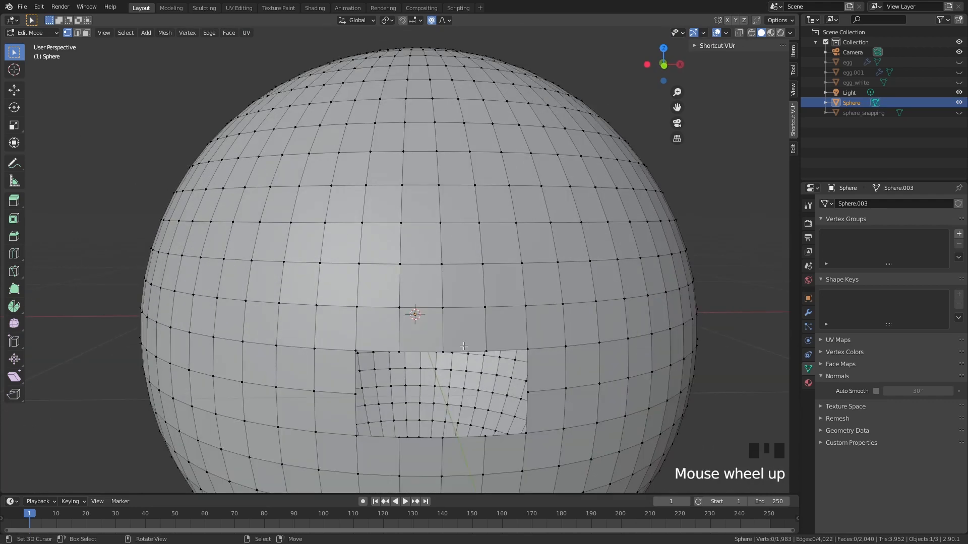
# In front view, delete the hole's two mid-side vertices and its surrounding vertex loop, enlarging it to eight by four faces
pyautogui.press('KP_3')
pyautogui.press('KP_1')
pyautogui.scroll(3, 481, 347)
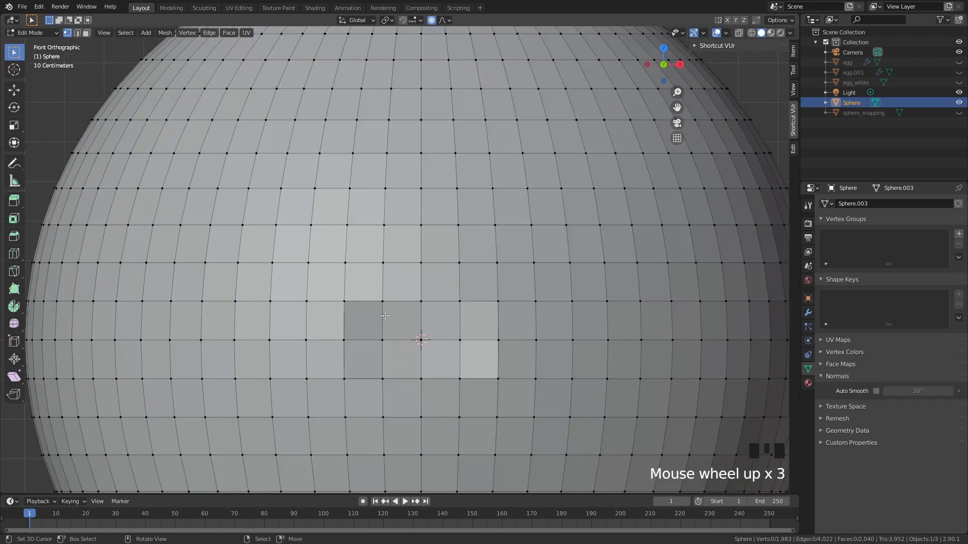
pyautogui.rightClick(338, 339)
pyautogui.press('x')
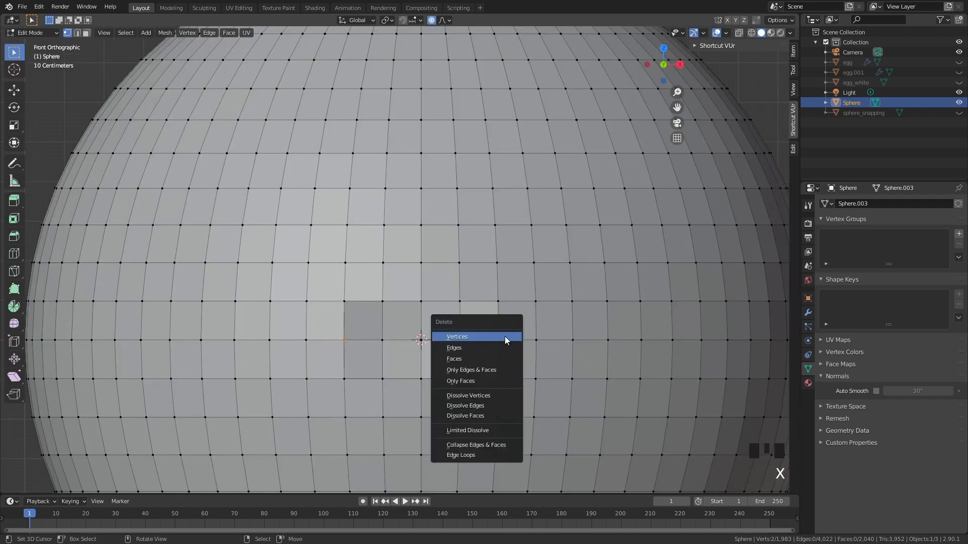
pyautogui.click(508, 336)
pyautogui.keyDown('alt'); pyautogui.rightClick(353, 303); pyautogui.keyUp('alt')
pyautogui.press('x')
pyautogui.click(355, 303)
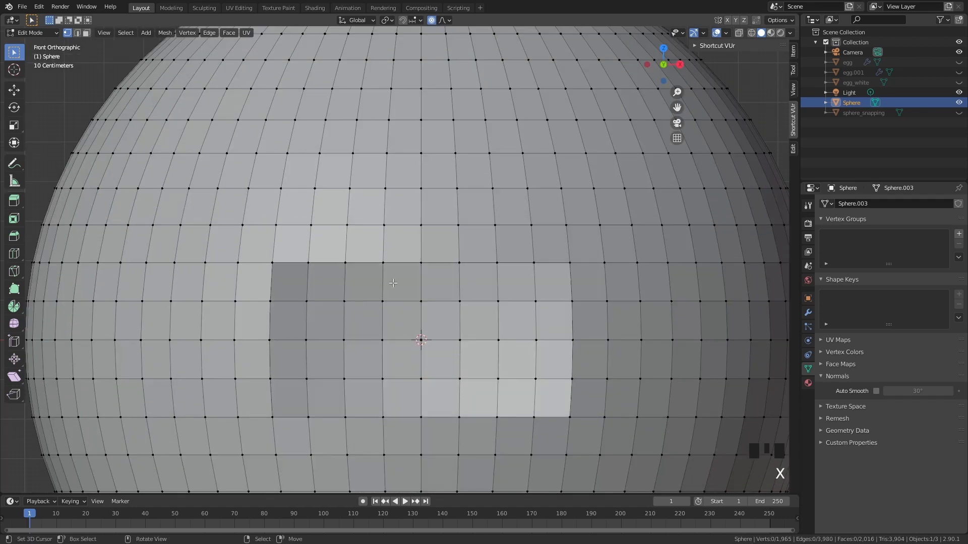
# Extrude the hole's border loop and scale it inward to about 0.7 with proportional editing off
pyautogui.keyDown('alt'); pyautogui.rightClick(534, 263); pyautogui.keyUp('alt')
pyautogui.press('e')
pyautogui.press('s')
pyautogui.press('o')
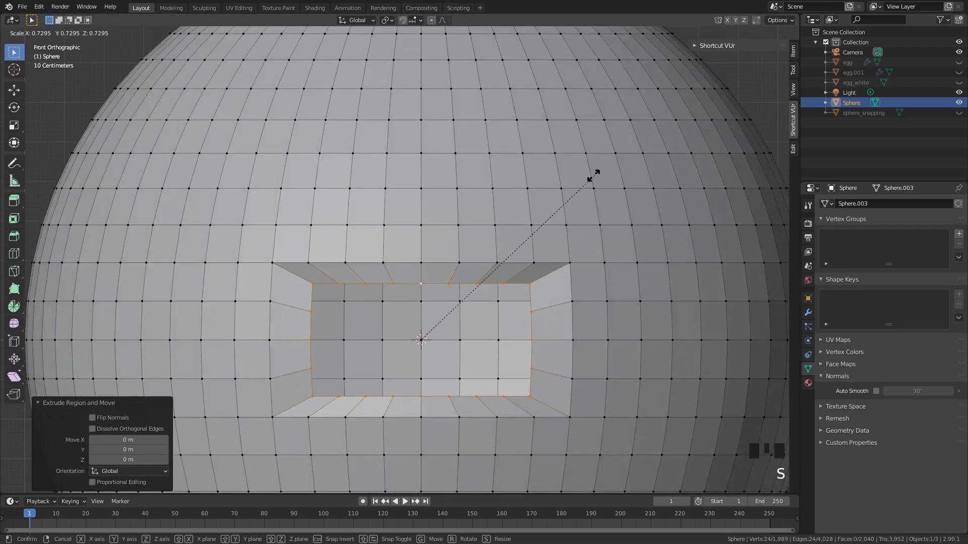
pyautogui.click(590, 195)
# Scale the inner rim's two mid-side vertices apart by 1.189 and the pair just above them by about 1.1
pyautogui.rightClick(533, 341)
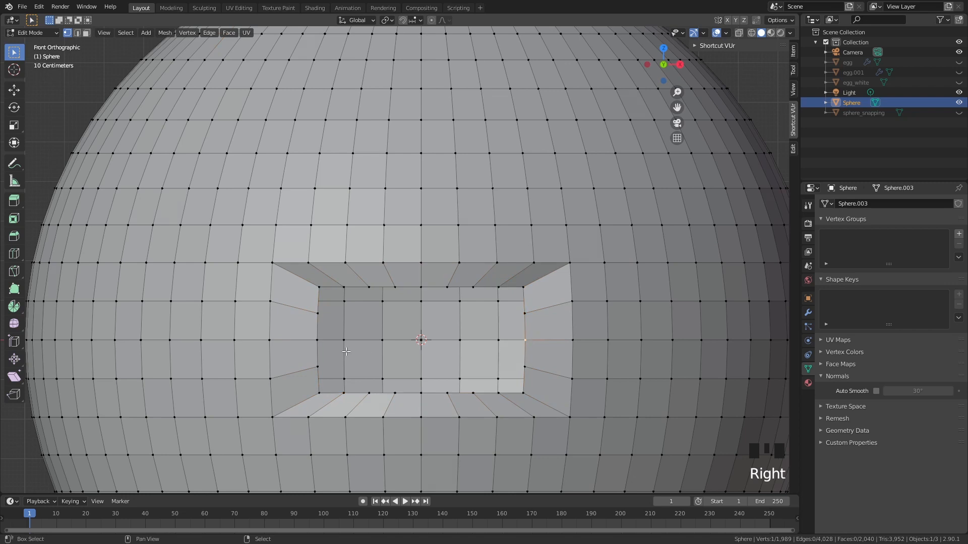
pyautogui.press('s')
pyautogui.click(626, 281)
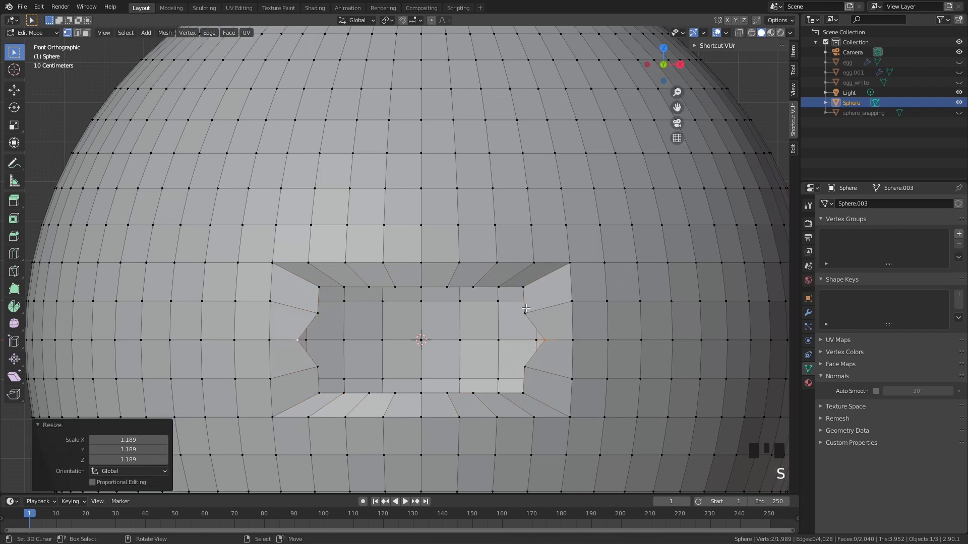
pyautogui.rightClick(336, 325)
pyautogui.press('s')
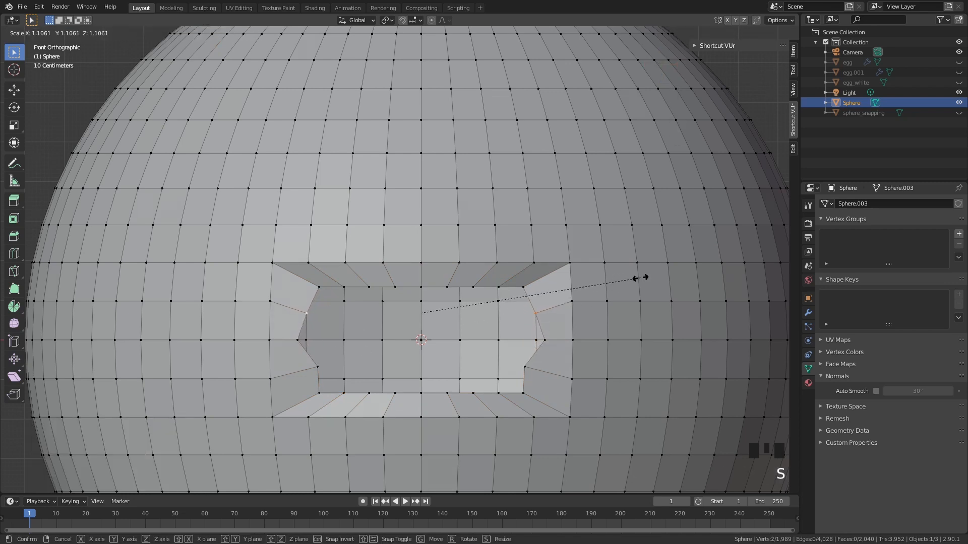
pyautogui.click(639, 277)
pyautogui.rightClick(520, 288)
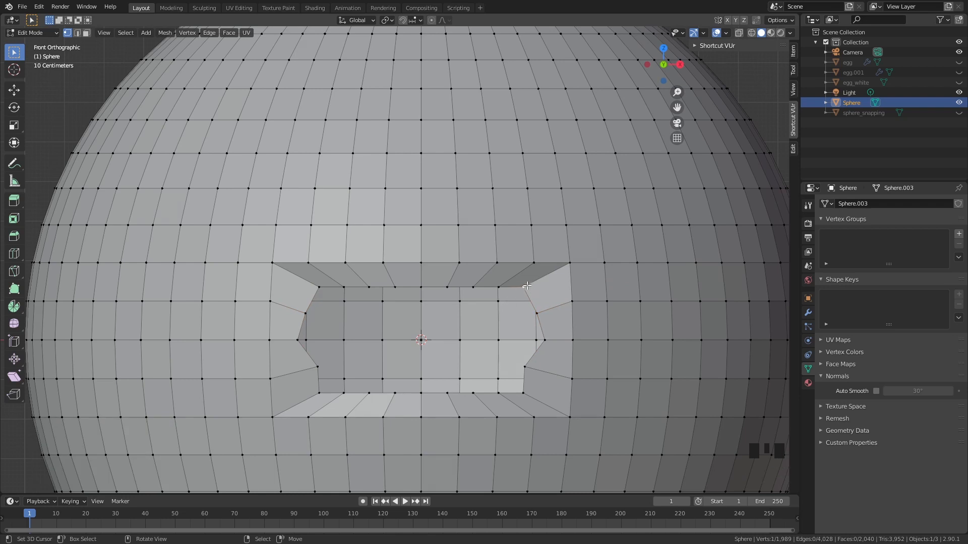
pyautogui.rightClick(325, 288)
# In wireframe display, delete all sphere vertices on the negative X side of the centre line
pyautogui.scroll(-4, 419, 304)
pyautogui.press('z')
pyautogui.click(322, 265)
pyautogui.scroll(-2, 331, 266)
pyautogui.rightClick(222, 192)
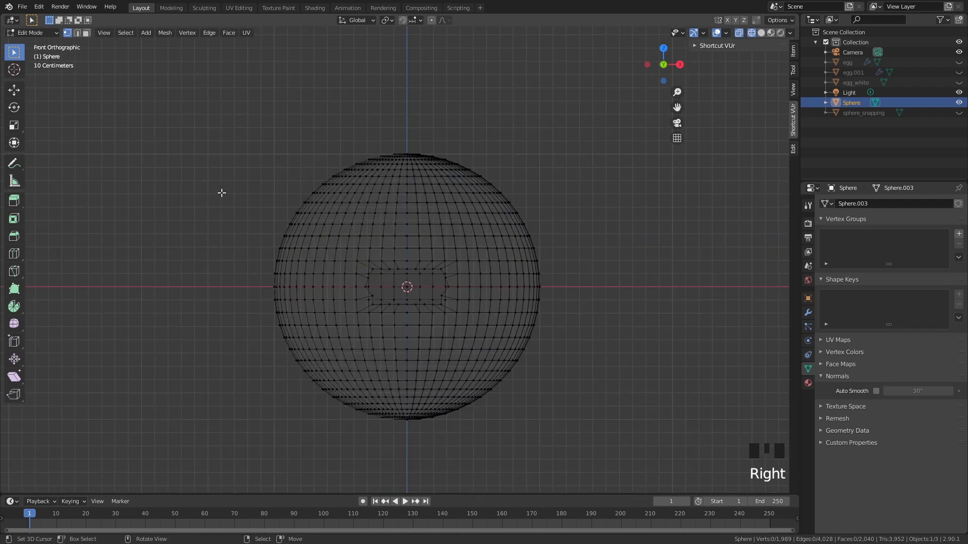
pyautogui.press('b')
pyautogui.moveTo(209, 125); pyautogui.dragTo(406, 435)
pyautogui.press('x')
pyautogui.click(389, 414)
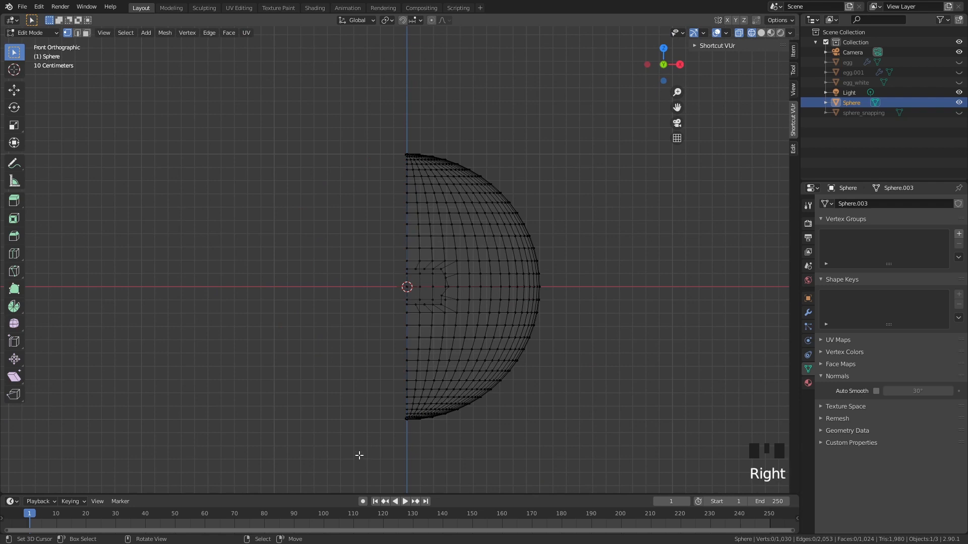
# Delete the sphere vertices below the horizontal centre line, leaving the upper positive X part
pyautogui.moveTo(295, 482); pyautogui.dragTo(663, 288)
pyautogui.press('x')
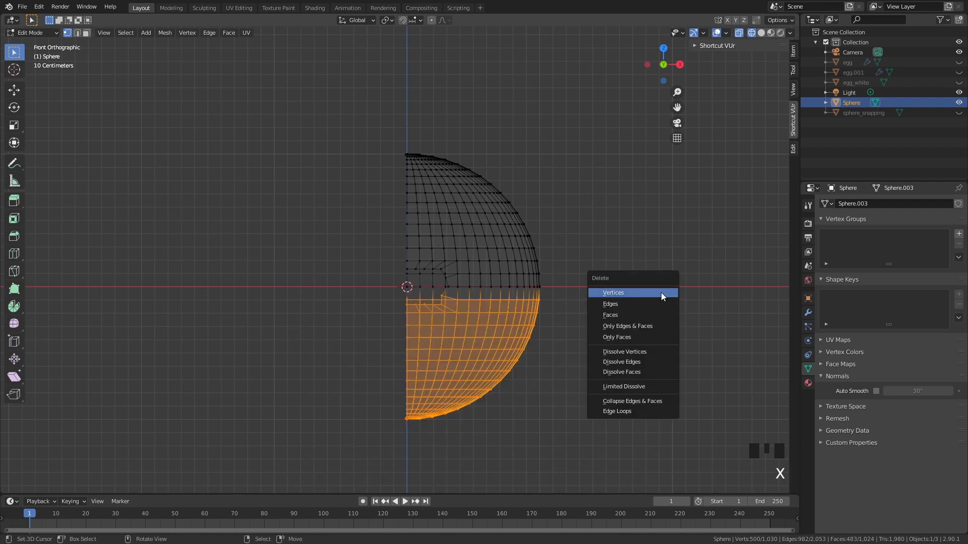
pyautogui.click(613, 293)
# Add a Mirror modifier to the partial sphere and mirror it across both X and Z
pyautogui.scroll(3, 662, 297)
pyautogui.keyDown('shift'); pyautogui.moveTo(662, 297); pyautogui.dragTo(650, 383, button='middle'); pyautogui.keyUp('shift')
pyautogui.click(808, 312)
pyautogui.click(853, 204)
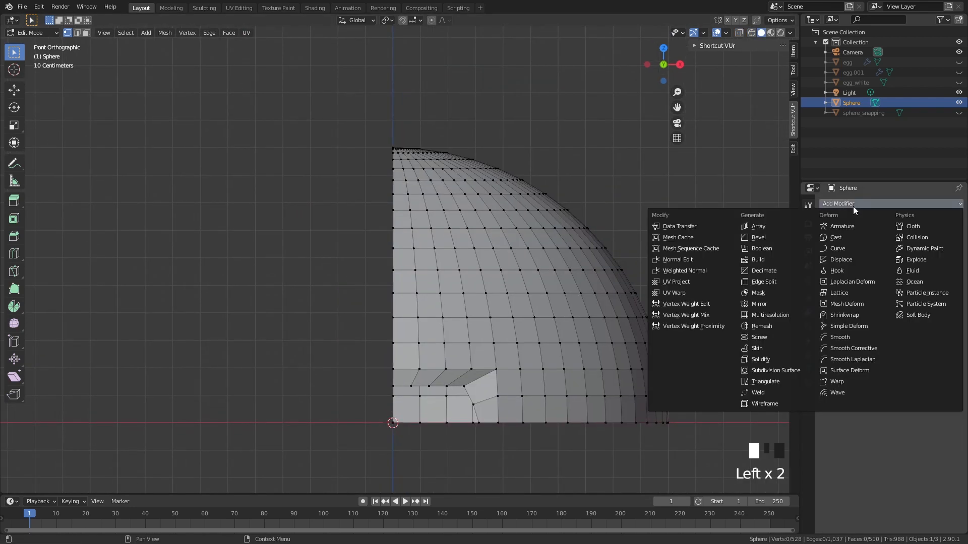
pyautogui.click(789, 304)
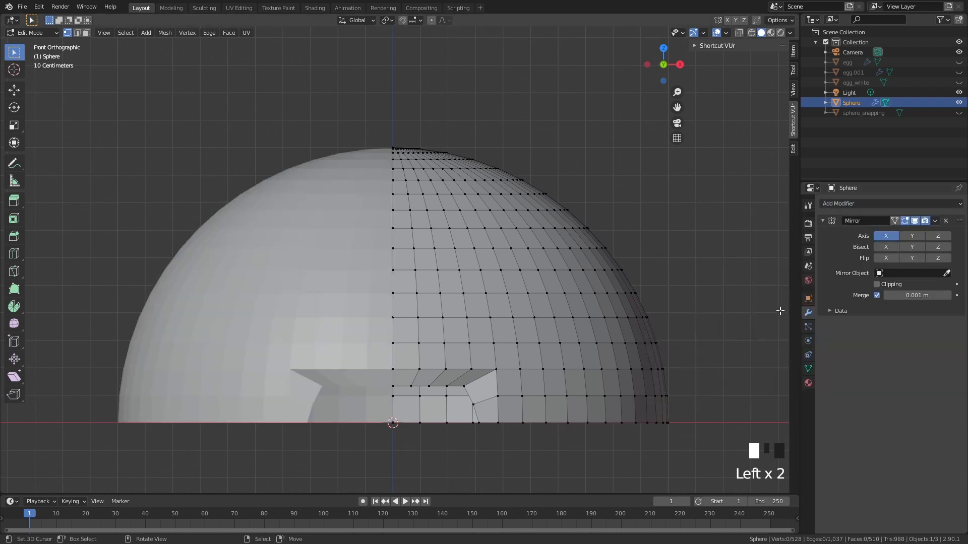
pyautogui.click(913, 235)
pyautogui.click(915, 235)
pyautogui.click(937, 235)
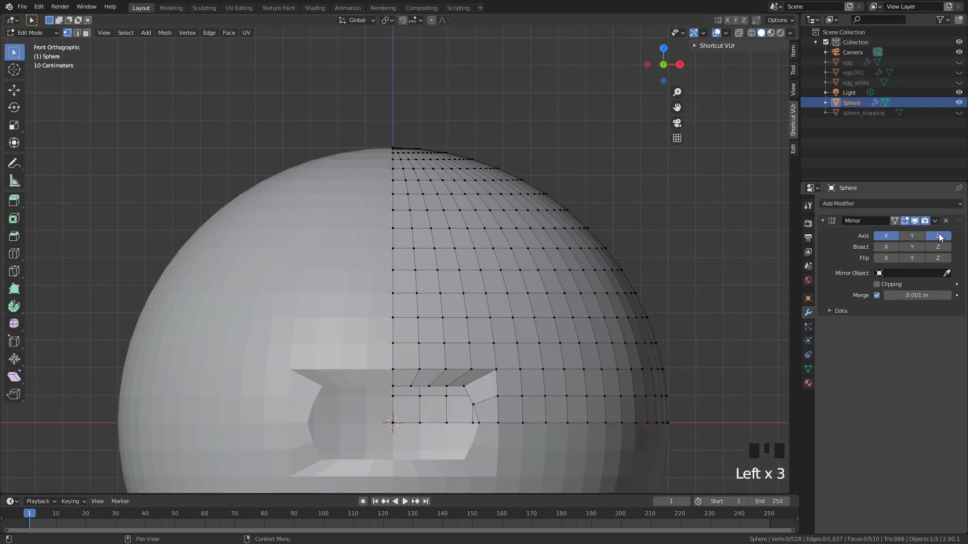
# Move the inner rim's corner, upper side and mid-side vertices outward to round the end of the opening
pyautogui.keyDown('shift'); pyautogui.middleClick(624, 311); pyautogui.keyUp('shift')
pyautogui.keyDown('shift'); pyautogui.scroll(-1, 624, 312); pyautogui.keyUp('shift')
pyautogui.scroll(3, 624, 312)
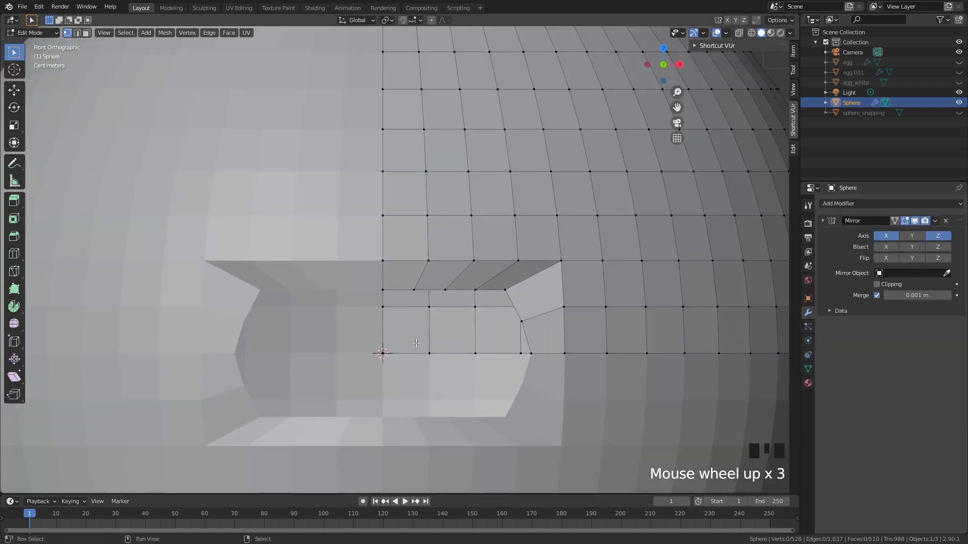
pyautogui.keyDown('shift'); pyautogui.moveTo(624, 312); pyautogui.dragTo(624, 264, button='middle'); pyautogui.keyUp('shift')
pyautogui.scroll(1, 558, 257)
pyautogui.press('Tab')
pyautogui.press('Tab')
pyautogui.press('Tab')
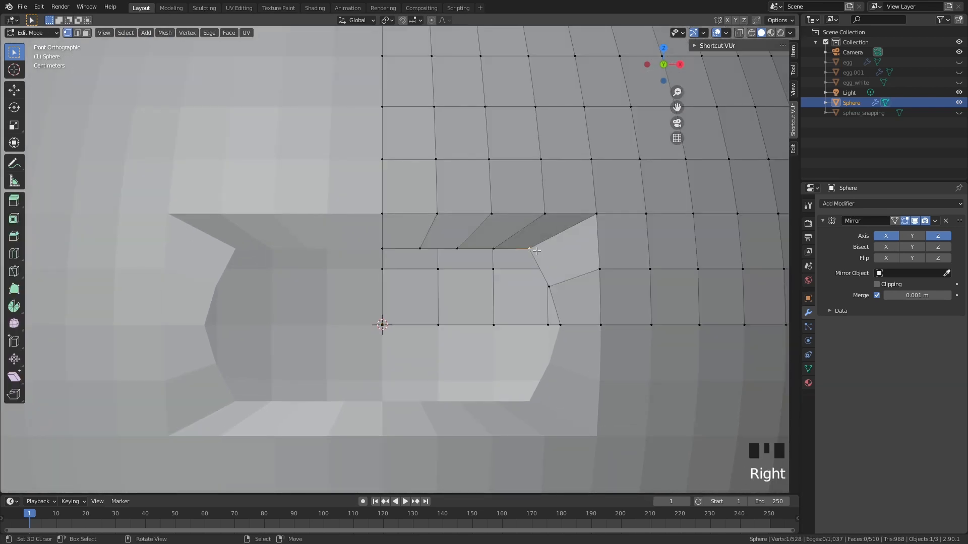
pyautogui.moveTo(536, 251); pyautogui.dragTo(575, 291, button='right')
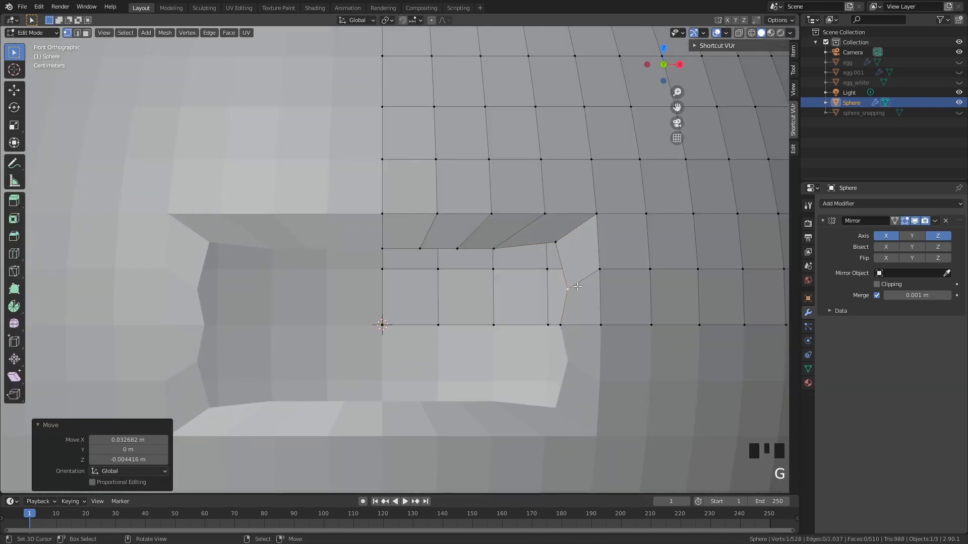
pyautogui.rightClick(555, 243)
pyautogui.press('g')
pyautogui.click(543, 269)
pyautogui.rightClick(385, 250)
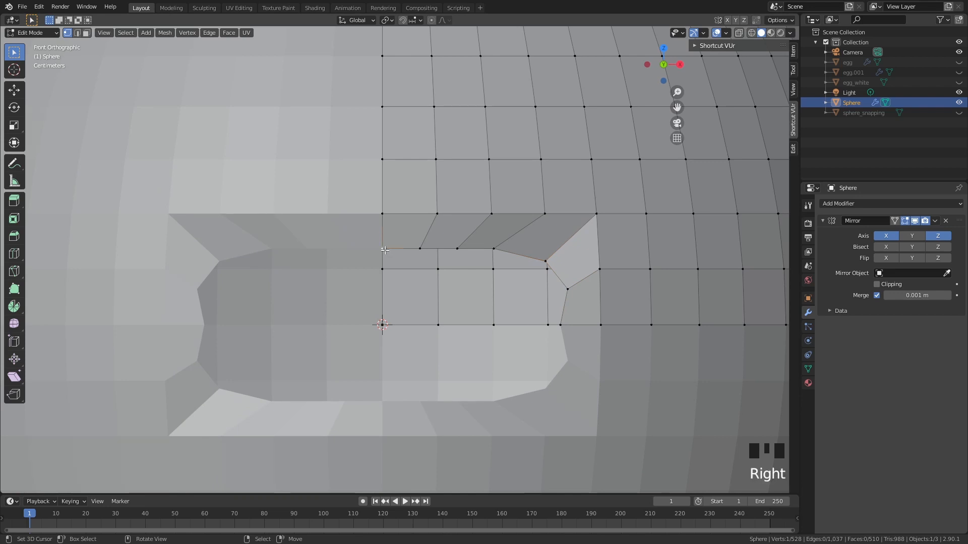
pyautogui.press('g')
pyautogui.click(577, 322)
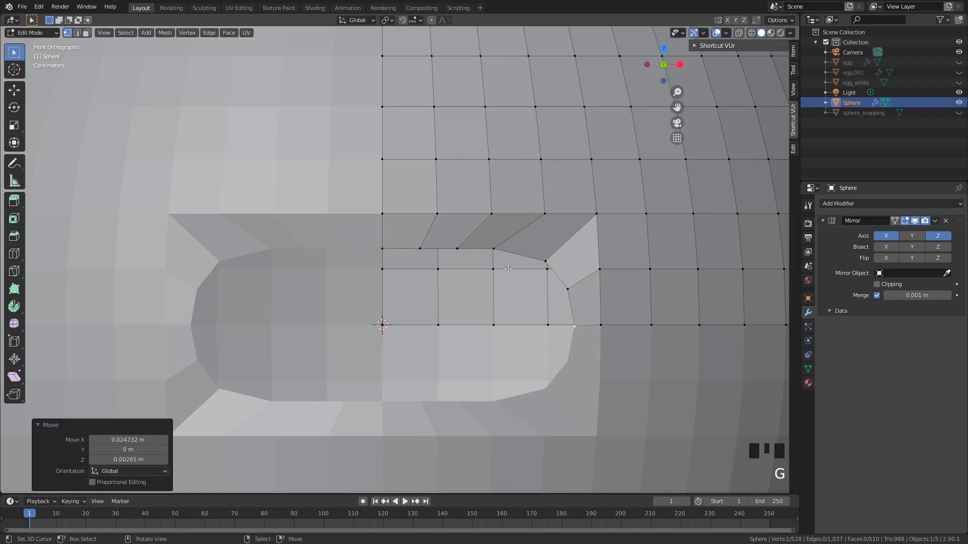
# Move down the inner rim's upper vertex at the centre line and its neighbour, the latter by about 0.03 m
pyautogui.rightClick(387, 247)
pyautogui.press('g')
pyautogui.click(381, 263)
pyautogui.rightClick(425, 243)
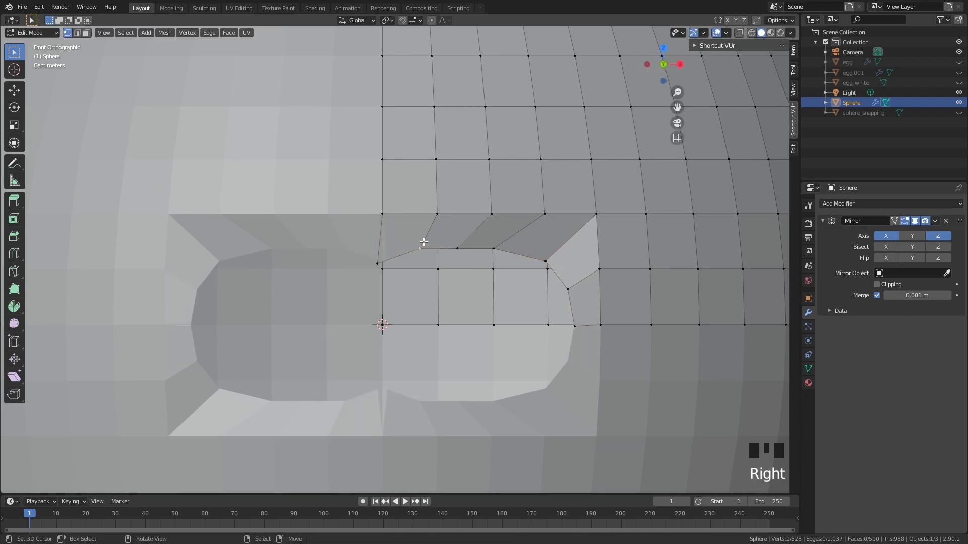
pyautogui.press('g')
pyautogui.click(427, 263)
# Enable Clipping on the Mirror modifier and snap the stray upper rim vertex onto the centre line
pyautogui.click(877, 285)
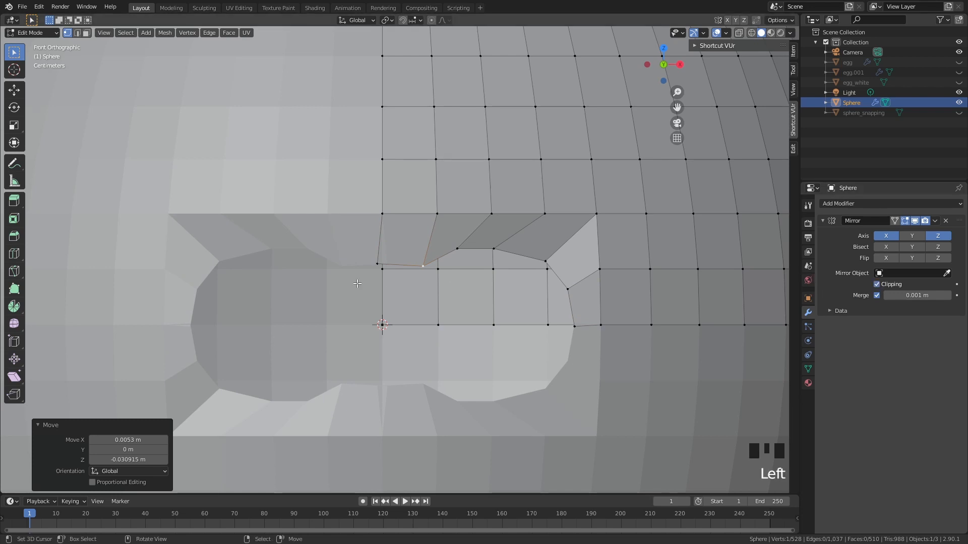
pyautogui.rightClick(378, 267)
pyautogui.press('g')
pyautogui.click(395, 268)
# Move down the inner rim's remaining two upper vertices and the upper corner vertex to flatten the opening's top edge
pyautogui.rightClick(460, 248)
pyautogui.press('g')
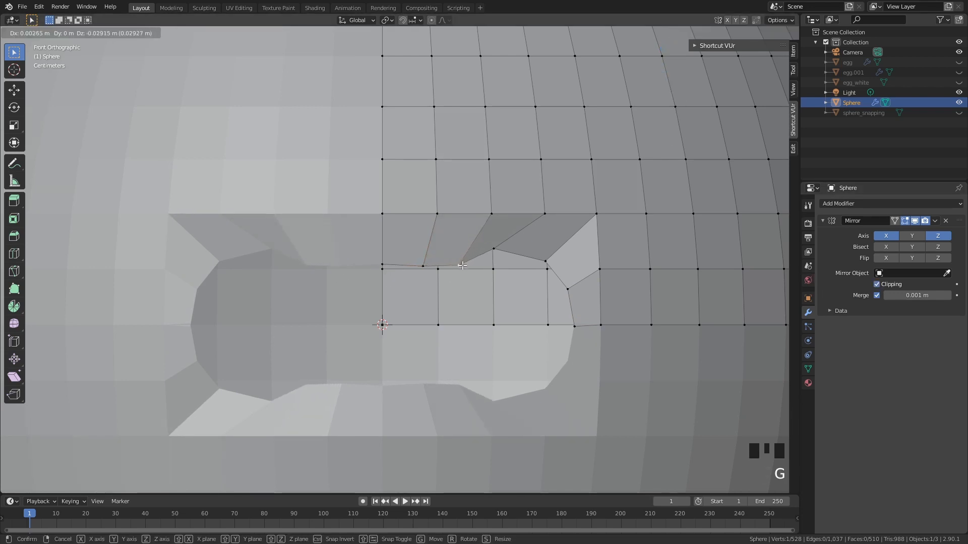
pyautogui.click(462, 266)
pyautogui.rightClick(495, 249)
pyautogui.press('g')
pyautogui.click(501, 265)
pyautogui.rightClick(545, 259)
pyautogui.press('g')
pyautogui.click(547, 272)
# Nudge the inner rim's upper vertex at the centre line down by about 0.001 m
pyautogui.rightClick(583, 224)
pyautogui.keyDown('shift'); pyautogui.moveTo(584, 225); pyautogui.dragTo(568, 243, button='middle'); pyautogui.keyUp('shift')
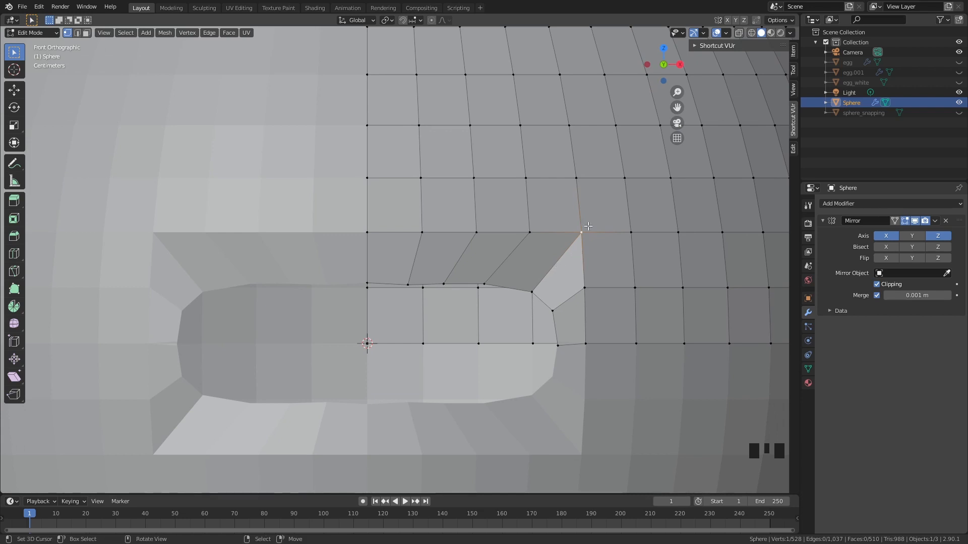
pyautogui.hotkey('ctrl', 'r')
pyautogui.rightClick(554, 267)
pyautogui.rightClick(362, 275)
pyautogui.press('g')
pyautogui.click(354, 275)
# Leave Edit Mode, apply Shade Smooth to the sphere and inspect the rounded opening
pyautogui.moveTo(432, 277); pyautogui.dragTo(463, 294, button='middle')
pyautogui.scroll(-7, 522, 272)
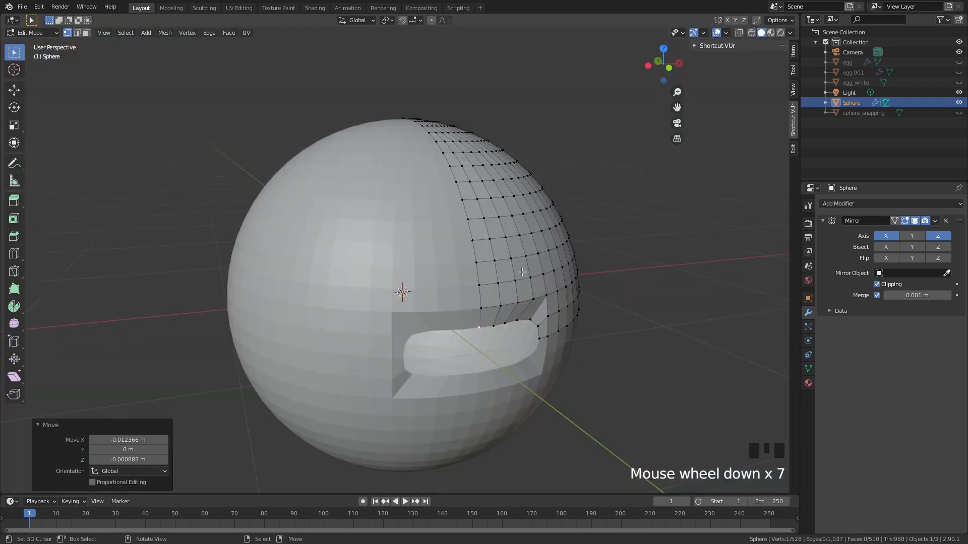
pyautogui.keyDown('shift'); pyautogui.moveTo(522, 272); pyautogui.dragTo(342, 271, button='middle'); pyautogui.keyUp('shift')
pyautogui.scroll(1, 419, 212)
pyautogui.scroll(-1, 418, 212)
pyautogui.scroll(2, 348, 262)
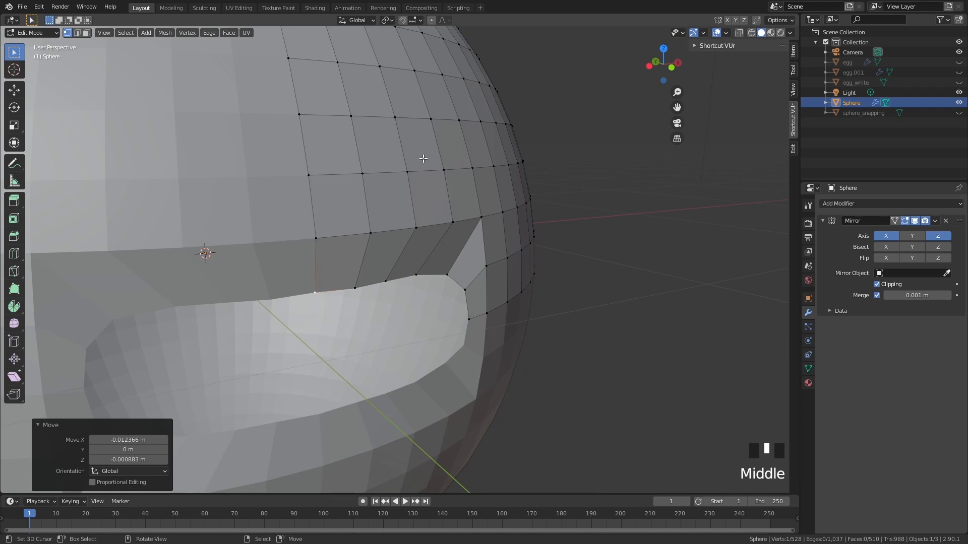
pyautogui.press('Tab')
pyautogui.scroll(-2, 502, 329)
pyautogui.press('w')
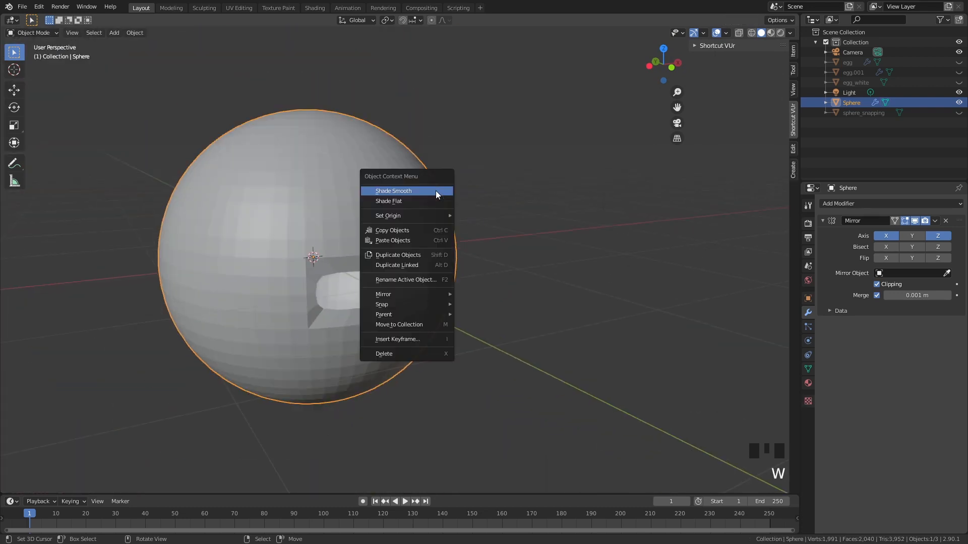
pyautogui.click(435, 191)
pyautogui.scroll(2, 436, 241)
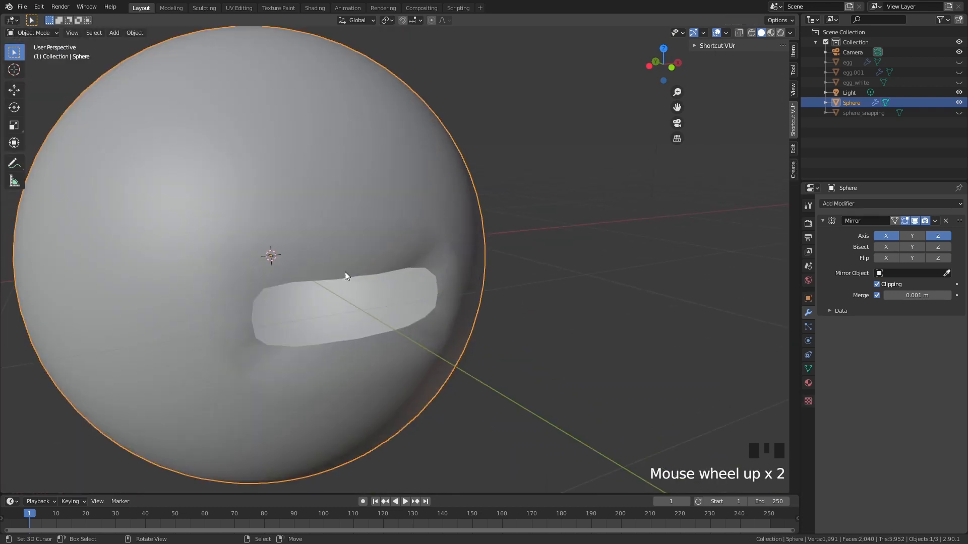
pyautogui.moveTo(421, 263); pyautogui.dragTo(378, 240, button='middle')
pyautogui.scroll(1, 454, 274)
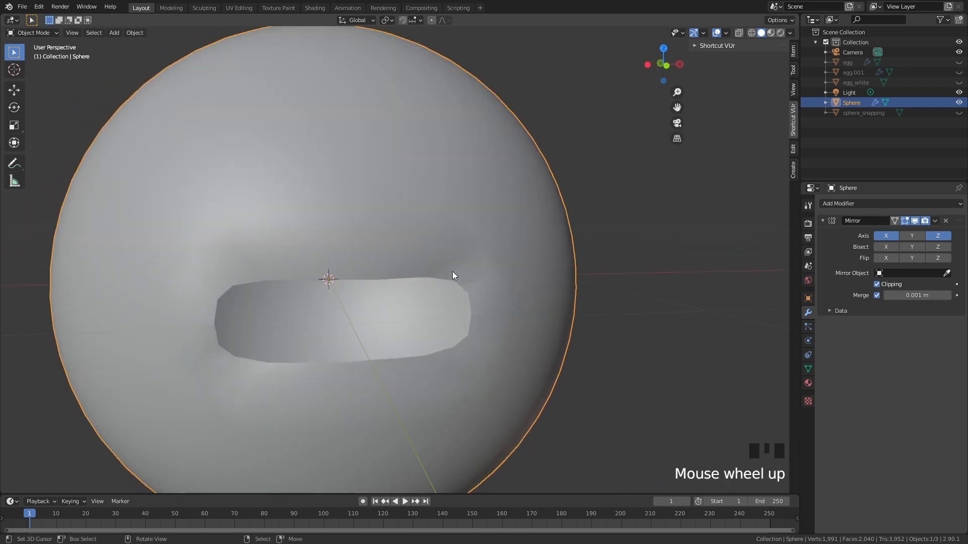
pyautogui.moveTo(454, 275); pyautogui.dragTo(461, 278, button='middle')
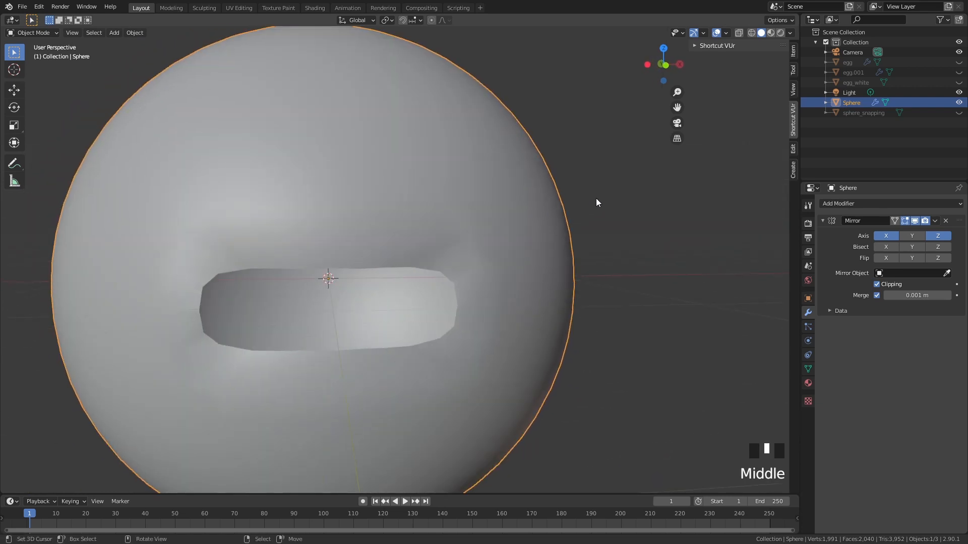
# Unhide the sphere_snapping object and edit the mesh of Sphere
pyautogui.click(958, 113)
pyautogui.click(842, 104)
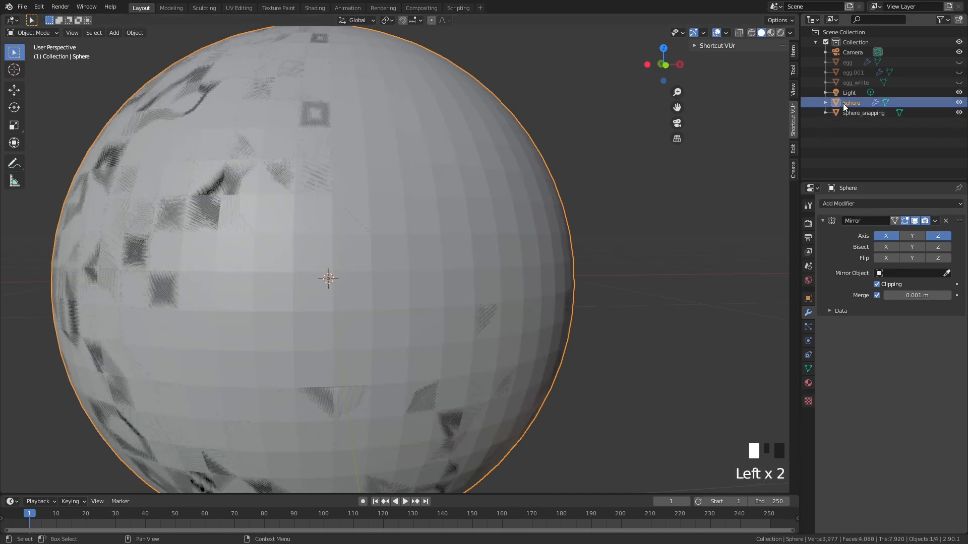
pyautogui.press('Tab')
pyautogui.keyDown('shift'); pyautogui.moveTo(425, 253); pyautogui.dragTo(449, 255, button='middle'); pyautogui.keyUp('shift')
pyautogui.scroll(2, 764, 264)
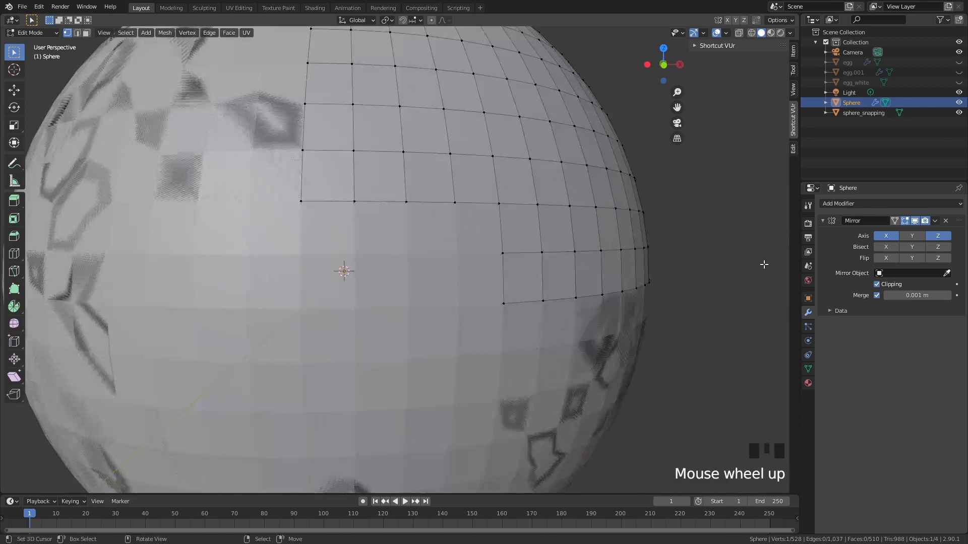
# With X-ray on, move the upper rim vertex at the centre line about 0.027 m along Y
pyautogui.click(809, 226)
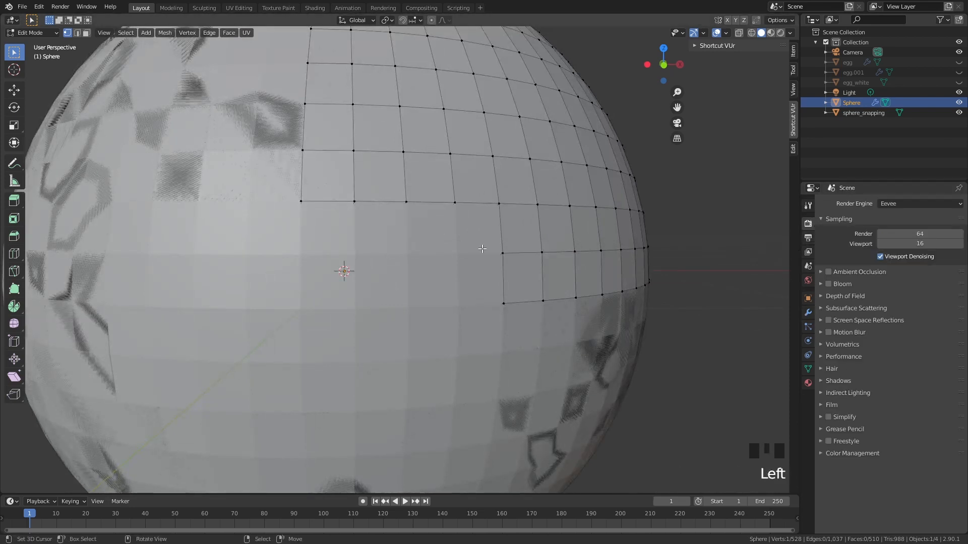
pyautogui.scroll(-2, 475, 250)
pyautogui.click(742, 31)
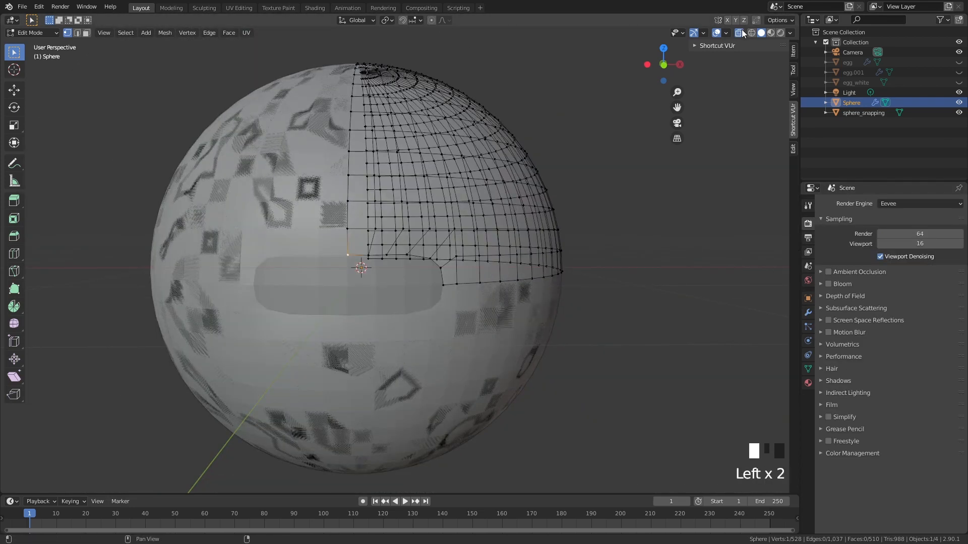
pyautogui.click(741, 32)
pyautogui.moveTo(549, 166); pyautogui.dragTo(618, 319, button='middle')
pyautogui.scroll(3, 611, 285)
pyautogui.press('g')
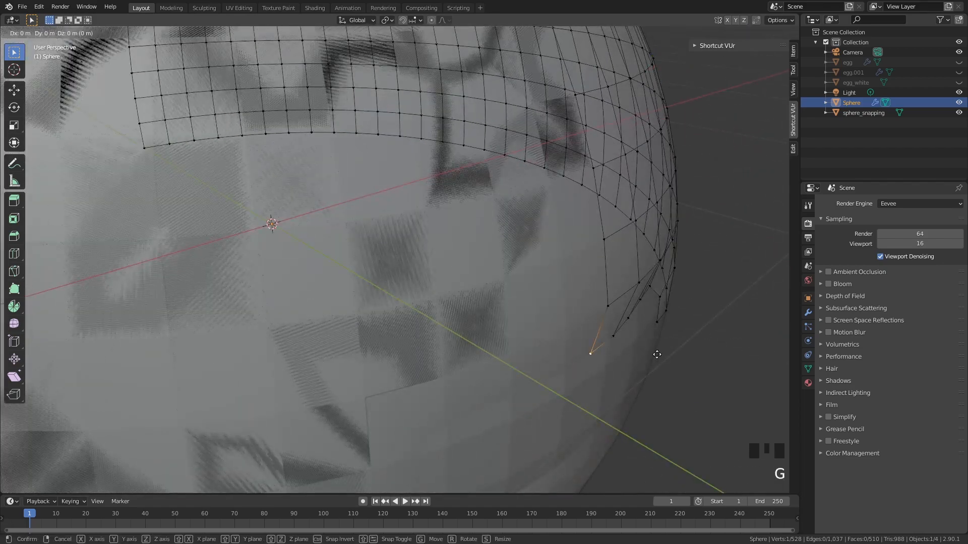
pyautogui.press('y')
pyautogui.click(676, 362)
pyautogui.moveTo(676, 361); pyautogui.dragTo(519, 247, button='middle')
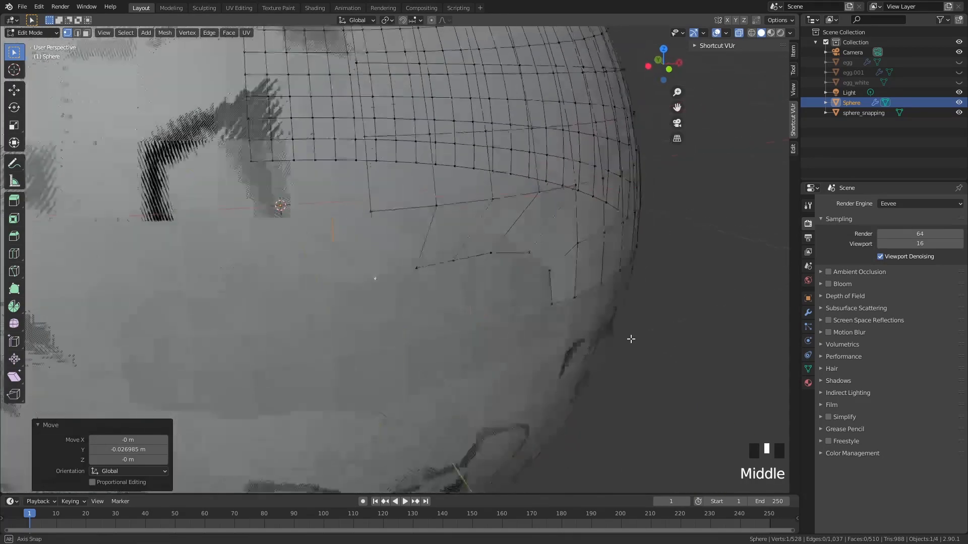
pyautogui.press('Tab')
pyautogui.press('Tab')
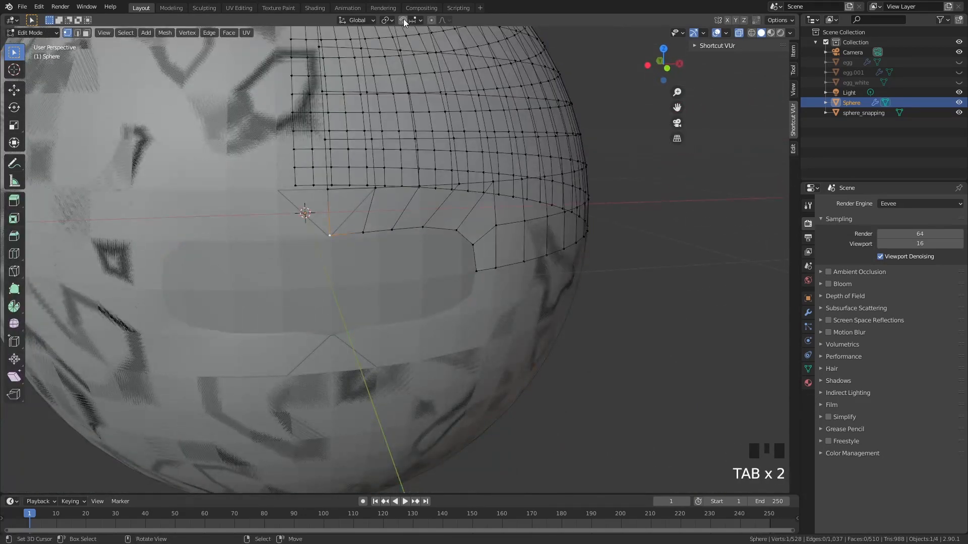
# Enable snapping to Face and snap the upper rim vertex at the centre line onto the sphere_snapping surface
pyautogui.click(404, 19)
pyautogui.click(412, 20)
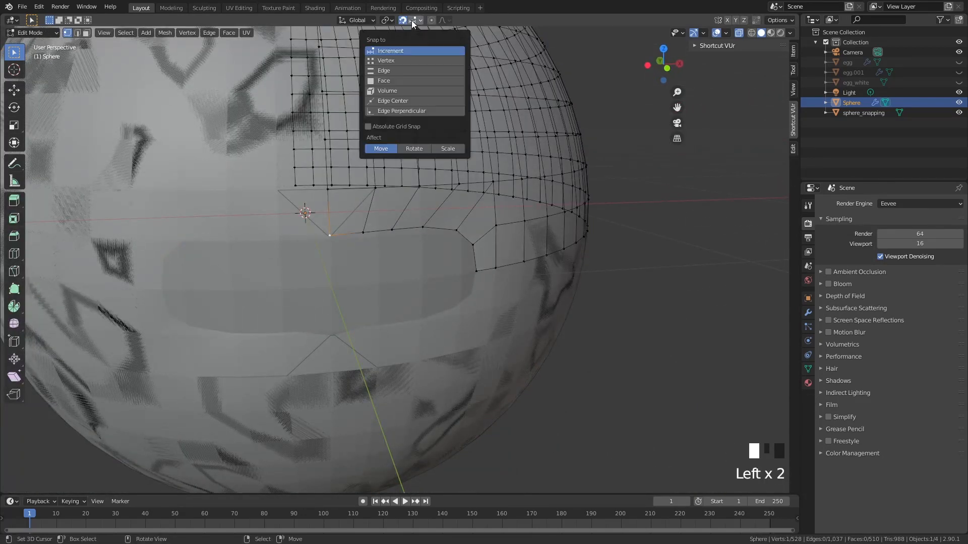
pyautogui.click(382, 81)
pyautogui.keyDown('shift'); pyautogui.moveTo(393, 204); pyautogui.dragTo(480, 310, button='middle'); pyautogui.keyUp('shift')
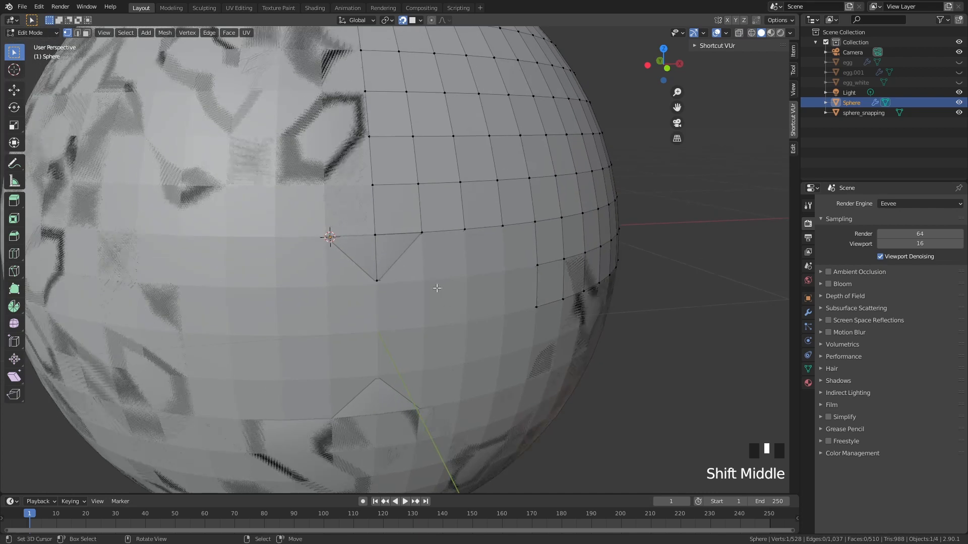
pyautogui.rightClick(378, 279)
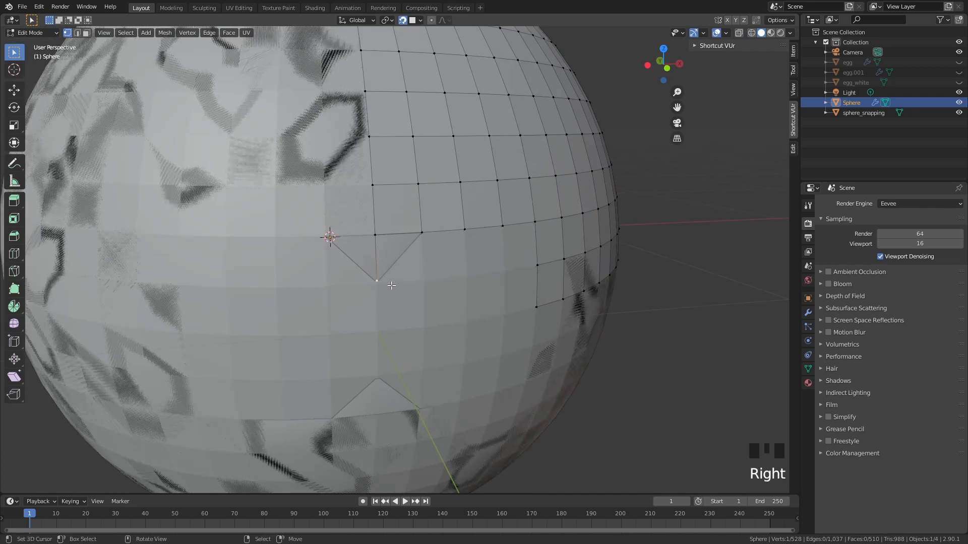
pyautogui.press('g')
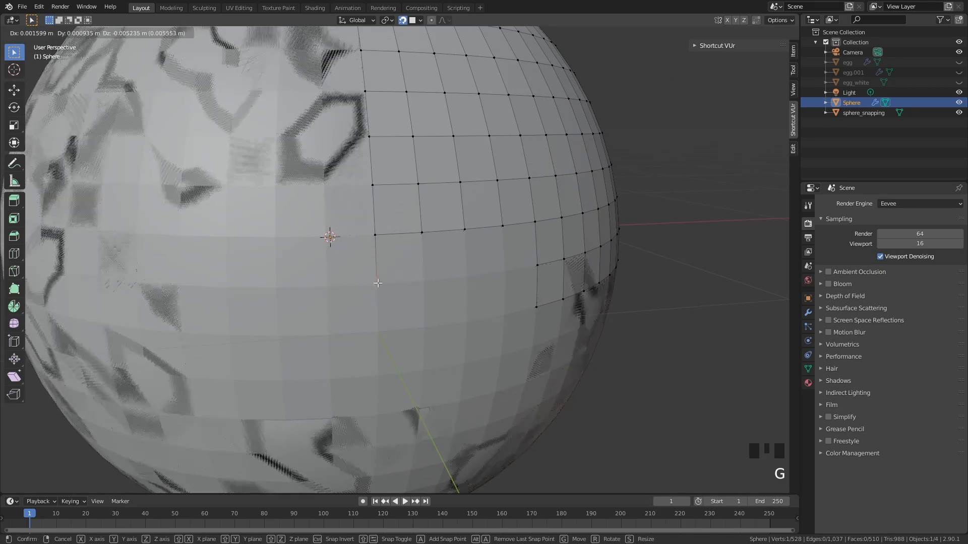
pyautogui.click(431, 263)
# Switch to wireframe shading and snap the two upper rim vertices beside the centre line onto the snapping sphere
pyautogui.hotkey('ctrl', 'z')
pyautogui.hotkey('ctrl', 'z')
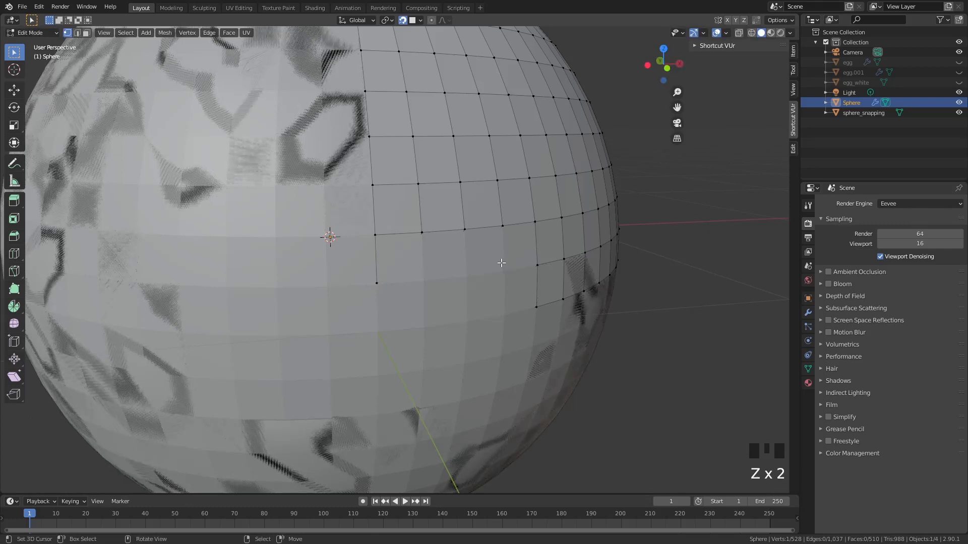
pyautogui.hotkey('ctrl', 'z')
pyautogui.rightClick(404, 276)
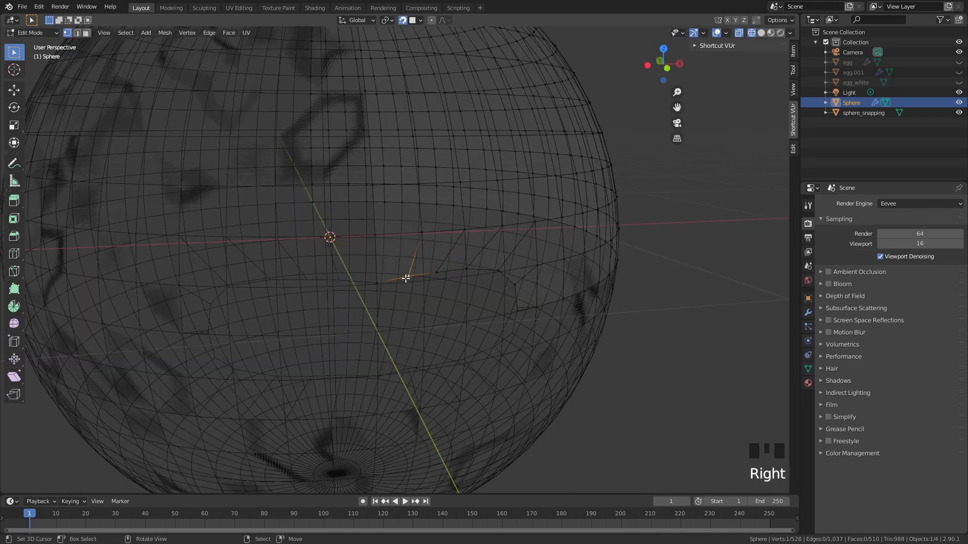
pyautogui.press('g')
pyautogui.click(412, 277)
pyautogui.rightClick(433, 274)
pyautogui.press('g')
pyautogui.click(445, 274)
# Snap the last upper rim vertex, the corner vertex and both side vertices onto the snapping sphere, returning to solid shading
pyautogui.press('g')
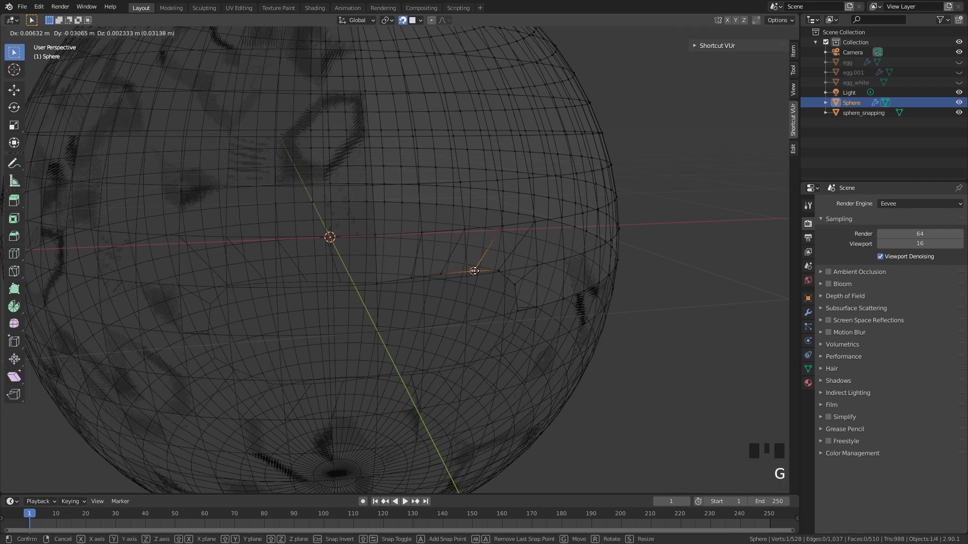
pyautogui.click(474, 271)
pyautogui.hotkey('alt', 'z')
pyautogui.press('g')
pyautogui.click(505, 272)
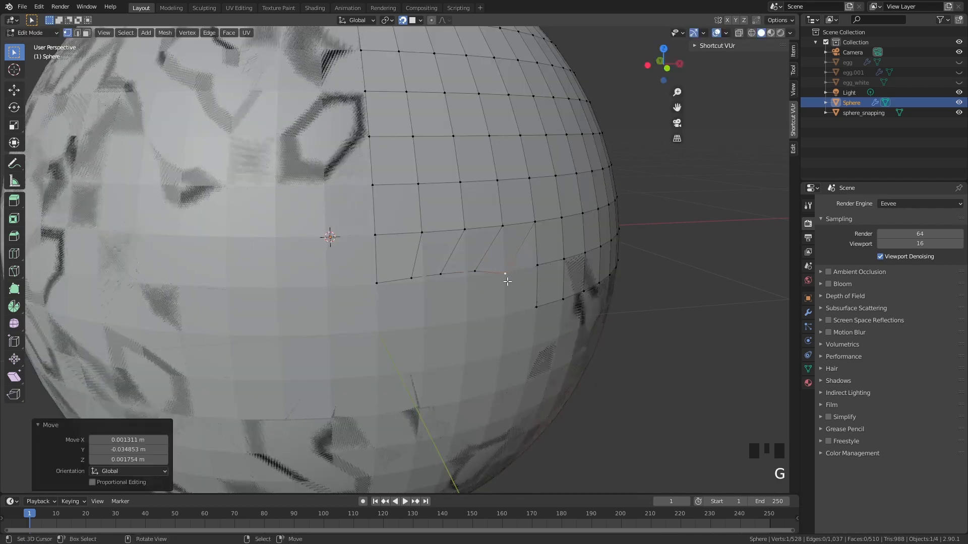
pyautogui.rightClick(506, 299)
pyautogui.press('g')
pyautogui.click(506, 301)
pyautogui.rightClick(506, 319)
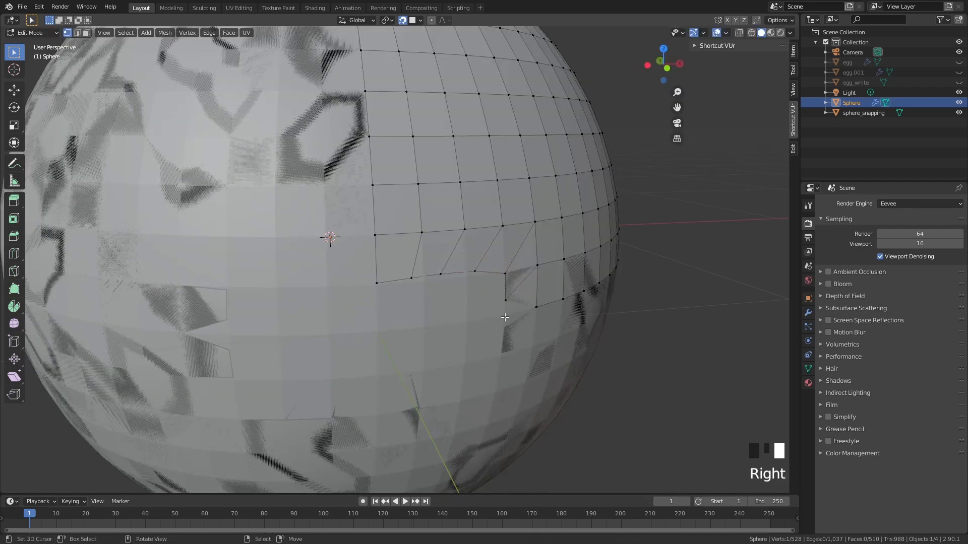
pyautogui.press('g')
pyautogui.click(504, 318)
# Move the upper side rim vertex slightly up and the corner vertex toward the centre line along the surface
pyautogui.rightClick(505, 299)
pyautogui.press('g')
pyautogui.click(504, 293)
pyautogui.rightClick(505, 275)
pyautogui.press('g')
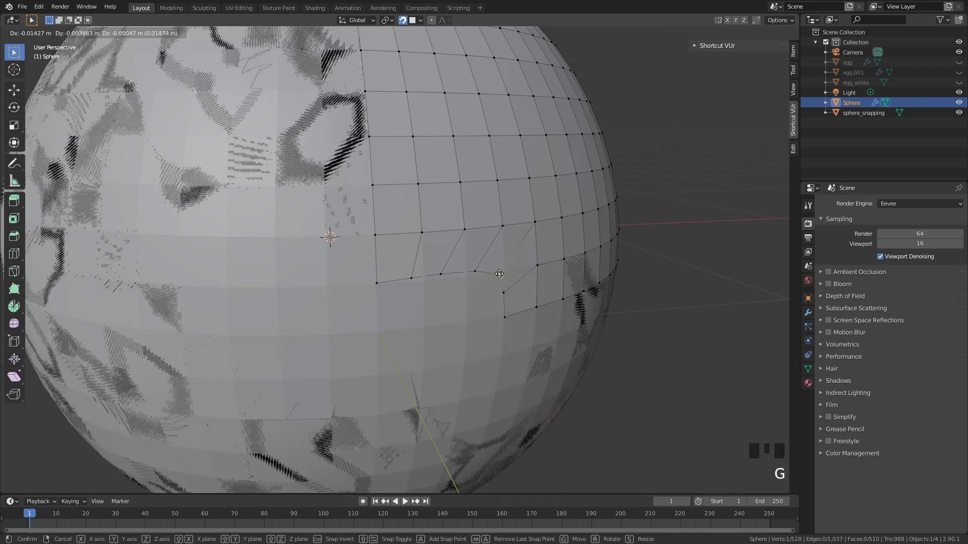
pyautogui.click(497, 273)
# Shift the three upper rim vertices between corner and centre line slightly inward and down on the surface
pyautogui.rightClick(474, 272)
pyautogui.press('g')
pyautogui.click(468, 274)
pyautogui.rightClick(436, 276)
pyautogui.press('g')
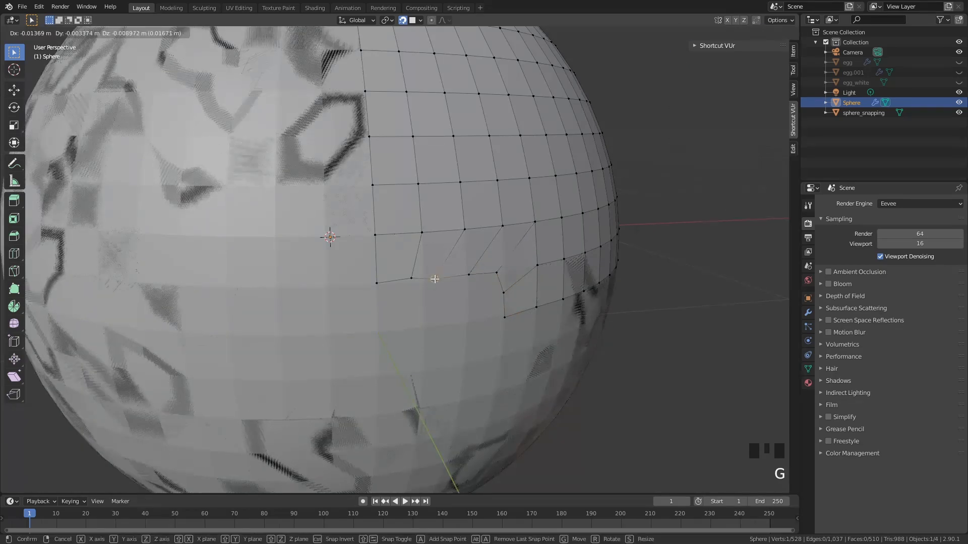
pyautogui.click(434, 280)
pyautogui.rightClick(411, 279)
pyautogui.press('g')
pyautogui.click(411, 281)
# Slide the corner rim vertex and the two upper vertices beside it outward to even out their spacing
pyautogui.rightClick(500, 272)
pyautogui.press('g')
pyautogui.click(501, 272)
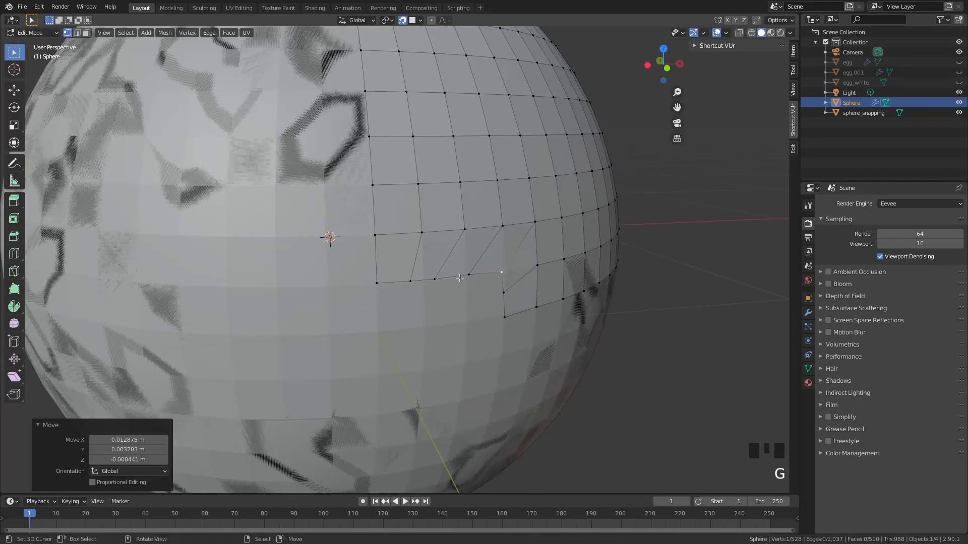
pyautogui.rightClick(469, 275)
pyautogui.press('g')
pyautogui.click(477, 274)
pyautogui.rightClick(442, 278)
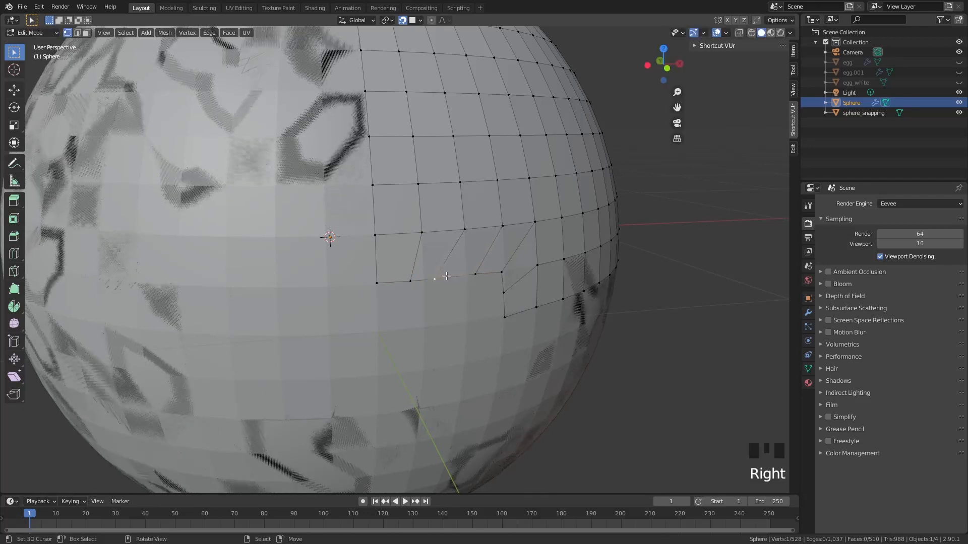
pyautogui.press('g')
pyautogui.click(452, 275)
# Round the opening's corner by lowering the corner vertex and adjusting the upper vertex beside it and the side vertex below
pyautogui.rightClick(501, 273)
pyautogui.press('g')
pyautogui.click(496, 279)
pyautogui.rightClick(476, 275)
pyautogui.press('g')
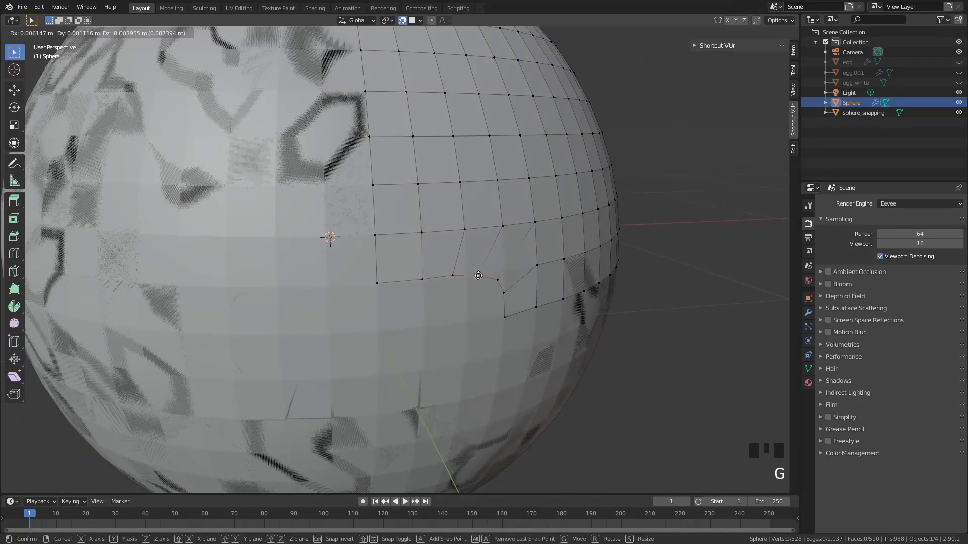
pyautogui.click(480, 276)
pyautogui.rightClick(503, 292)
pyautogui.press('g')
# Add a loop cut around the opening's rim and reposition the new loop's corner vertex and the upper vertex beside it
pyautogui.hotkey('ctrl', 'r')
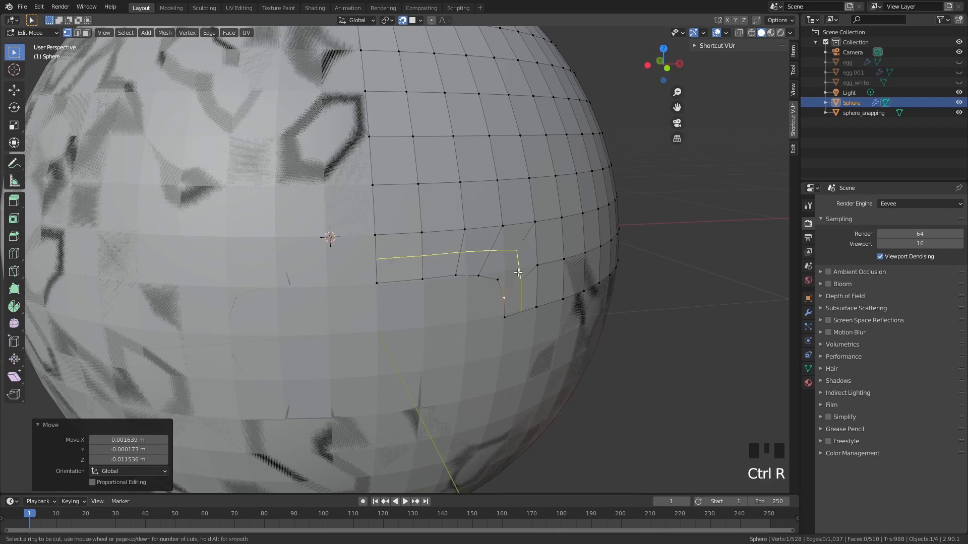
pyautogui.click(518, 273)
pyautogui.rightClick(510, 252)
pyautogui.press('g')
pyautogui.click(516, 252)
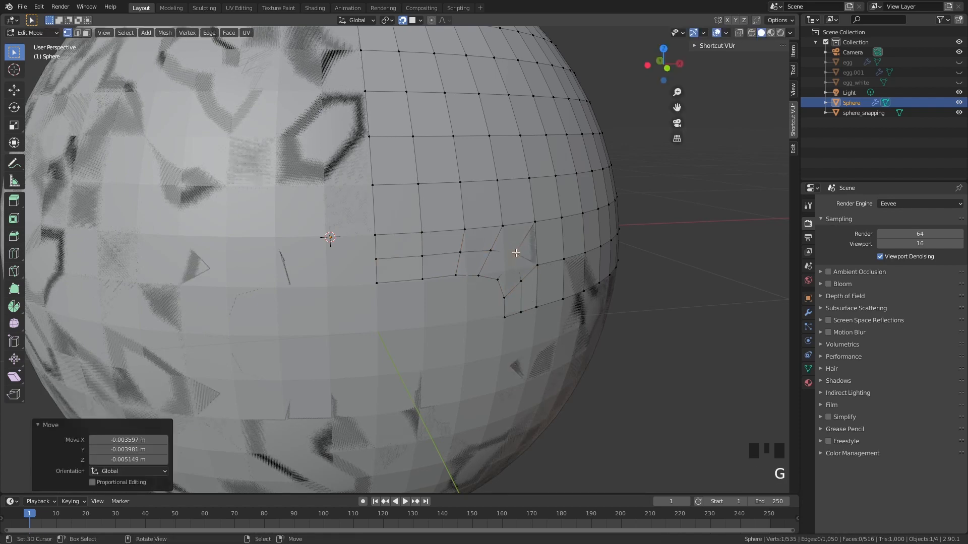
pyautogui.press('g')
pyautogui.click(492, 249)
# Nudge the new loop's three upper vertices up to the centre line slightly higher along the snapping surface
pyautogui.rightClick(460, 252)
pyautogui.press('g')
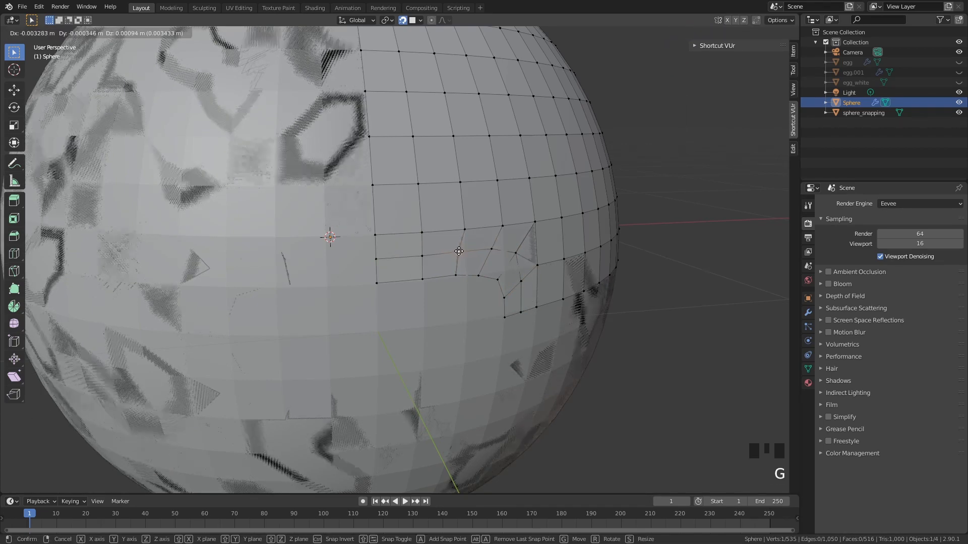
pyautogui.click(459, 251)
pyautogui.rightClick(424, 255)
pyautogui.press('g')
pyautogui.click(422, 256)
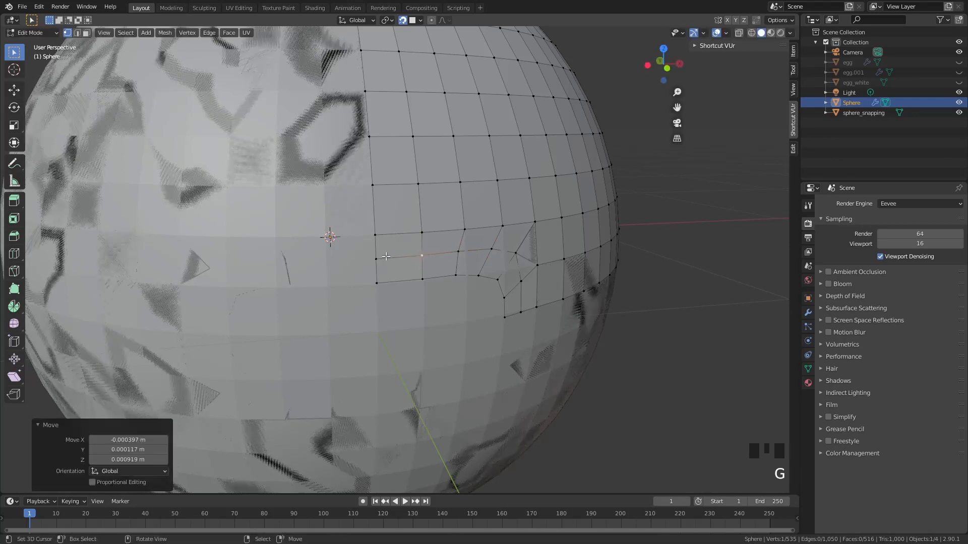
pyautogui.rightClick(378, 258)
pyautogui.press('g')
pyautogui.click(378, 255)
# Reposition the new loop's lower end vertex and the side vertex above it on the snapping surface
pyautogui.rightClick(521, 311)
pyautogui.press('g')
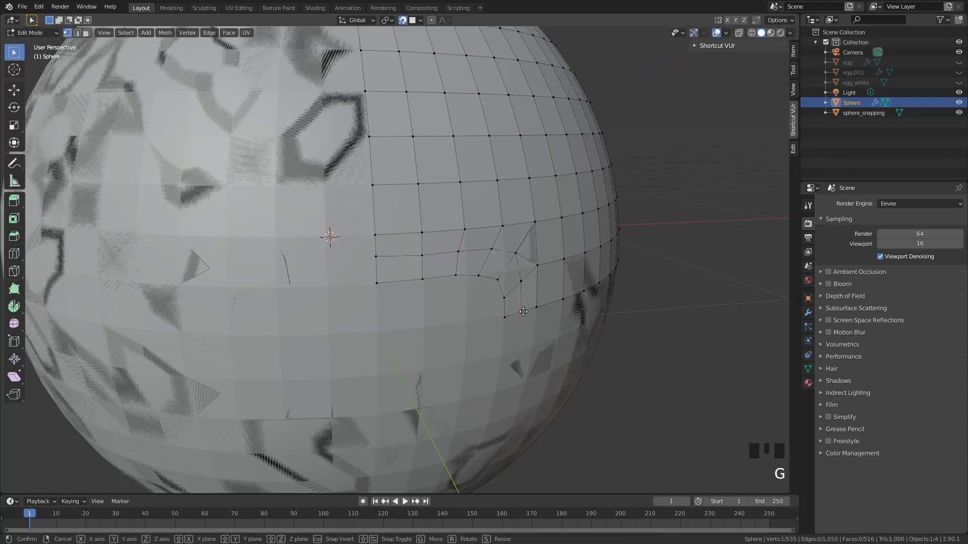
pyautogui.click(523, 312)
pyautogui.rightClick(520, 285)
pyautogui.press('g')
pyautogui.click(531, 305)
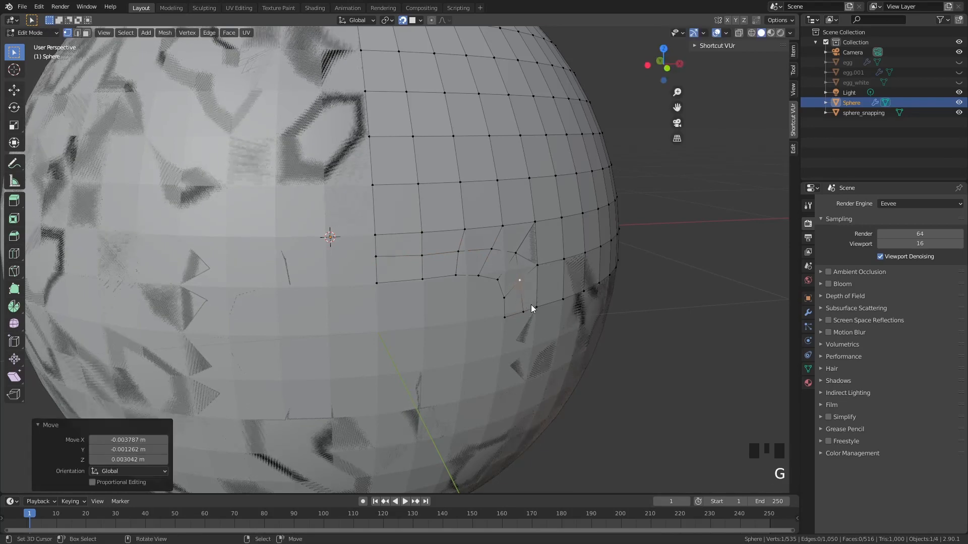
# Hide the sphere_snapping object and inspect the shape of the opening on the mirrored sphere
pyautogui.press('Tab')
pyautogui.rightClick(443, 302)
pyautogui.press('h')
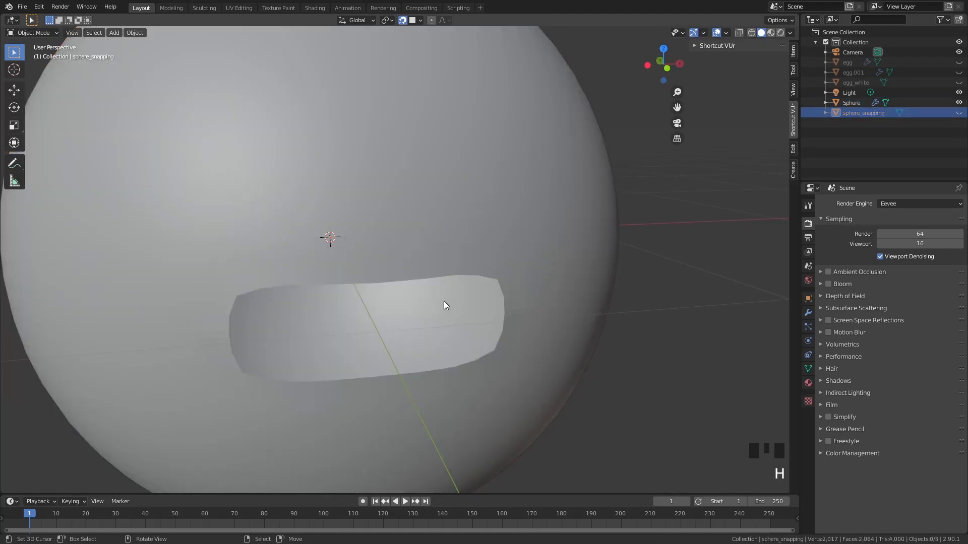
pyautogui.scroll(-2, 444, 301)
pyautogui.moveTo(443, 301); pyautogui.dragTo(429, 283, button='middle')
pyautogui.scroll(2, 429, 283)
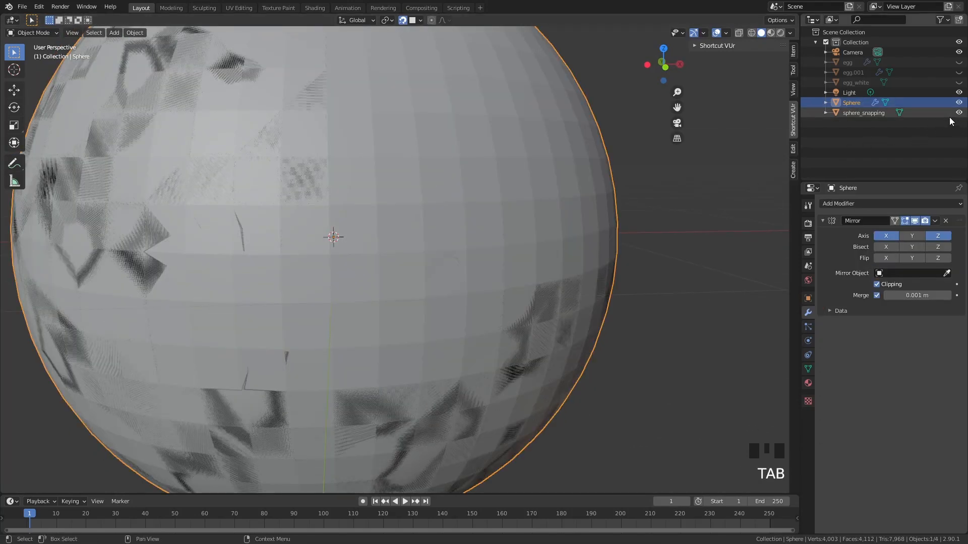
pyautogui.click(958, 112)
pyautogui.moveTo(605, 241); pyautogui.dragTo(176, 152, button='middle')
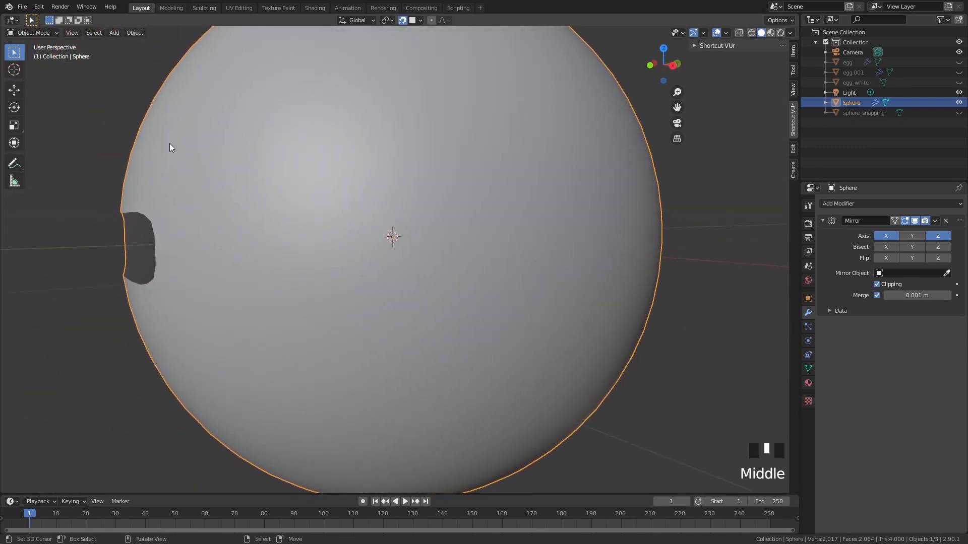
pyautogui.scroll(-3, 233, 273)
pyautogui.moveTo(125, 252); pyautogui.dragTo(300, 260, button='middle')
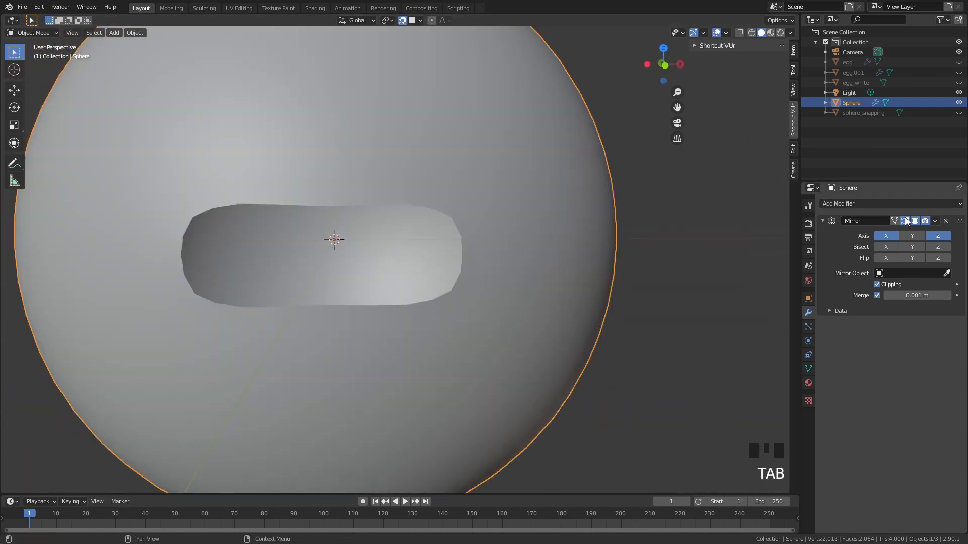
# Apply the Mirror modifier on the sphere and return to editing its mesh
pyautogui.click(935, 222)
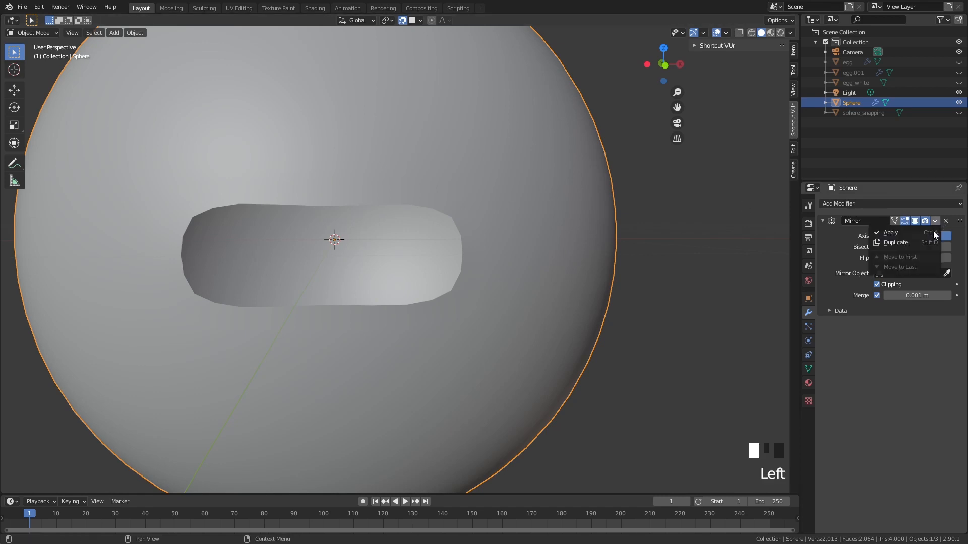
pyautogui.click(920, 232)
pyautogui.press('Tab')
# Extrude the opening's rim loop into the sphere and scale the new loop to about 0.9
pyautogui.keyDown('alt'); pyautogui.rightClick(434, 209); pyautogui.keyUp('alt')
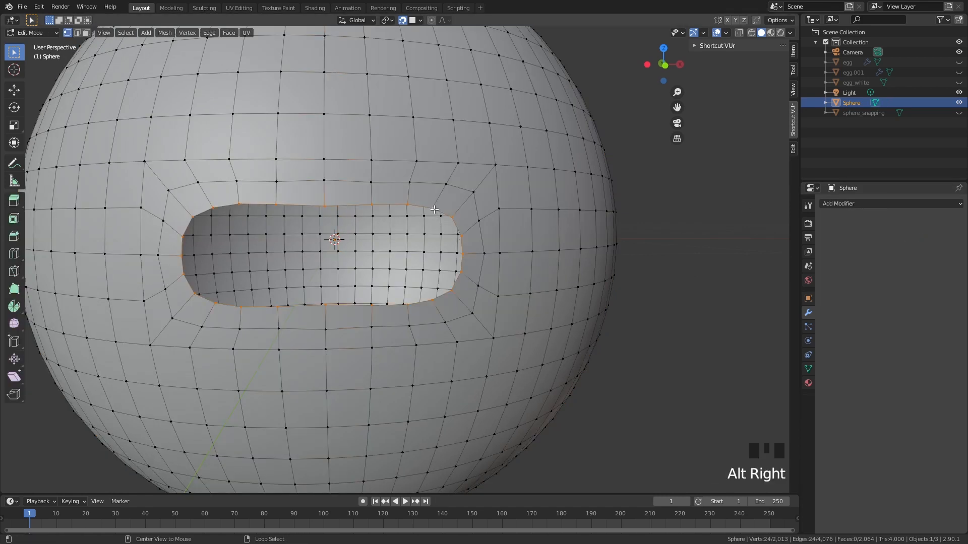
pyautogui.moveTo(445, 214); pyautogui.dragTo(510, 251, button='middle')
pyautogui.press('e')
pyautogui.rightClick(655, 289)
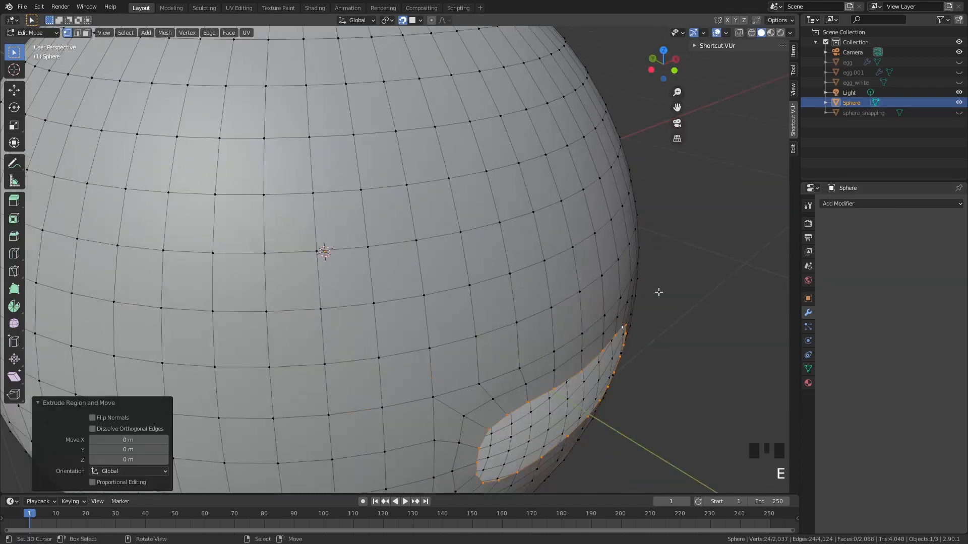
pyautogui.press('g')
pyautogui.click(678, 305)
pyautogui.moveTo(676, 302); pyautogui.dragTo(687, 253, button='middle')
pyautogui.press('s')
pyautogui.click(652, 256)
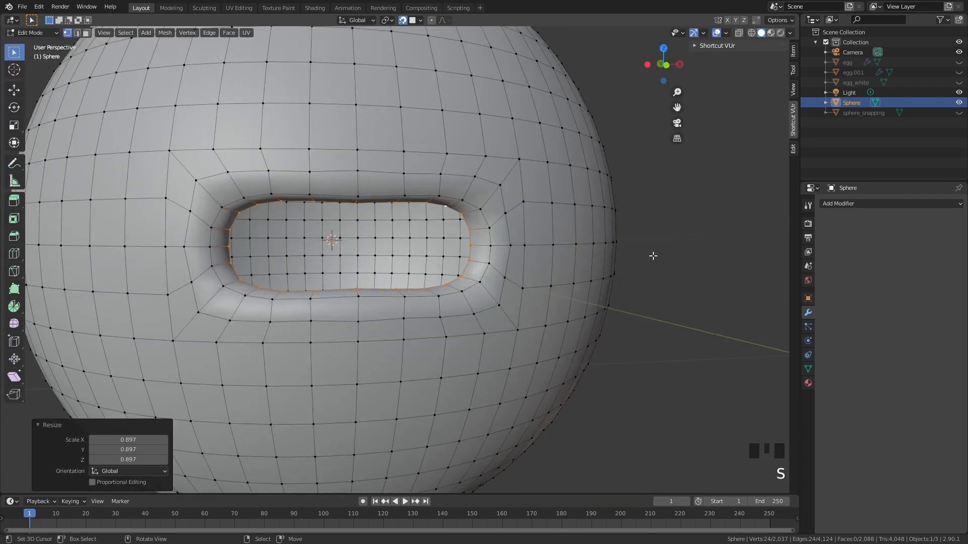
# Extrude the inner rim loop again in place and scale it to about 0.76
pyautogui.press('e')
pyautogui.rightClick(695, 263)
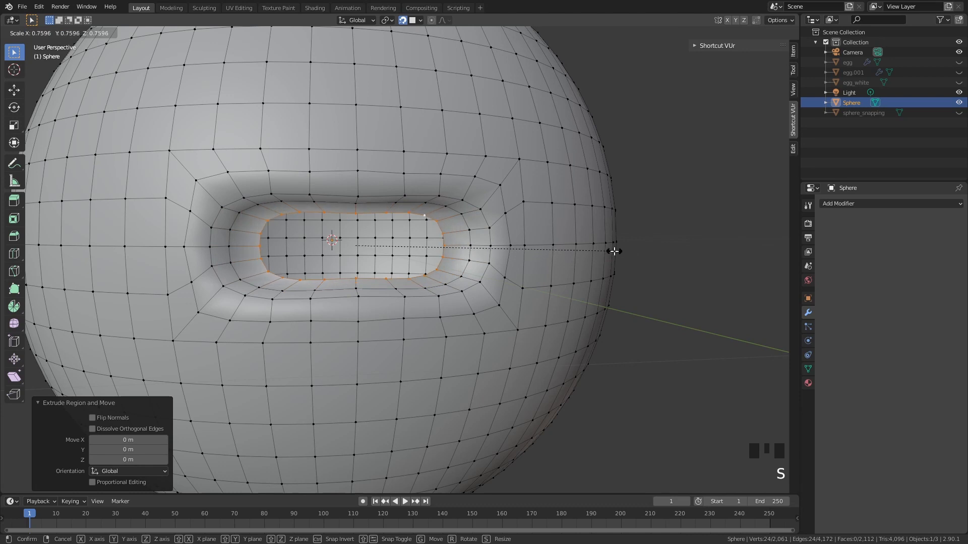
pyautogui.click(614, 251)
pyautogui.keyDown('shift'); pyautogui.moveTo(564, 259); pyautogui.dragTo(585, 277, button='middle'); pyautogui.keyUp('shift')
pyautogui.scroll(2, 482, 279)
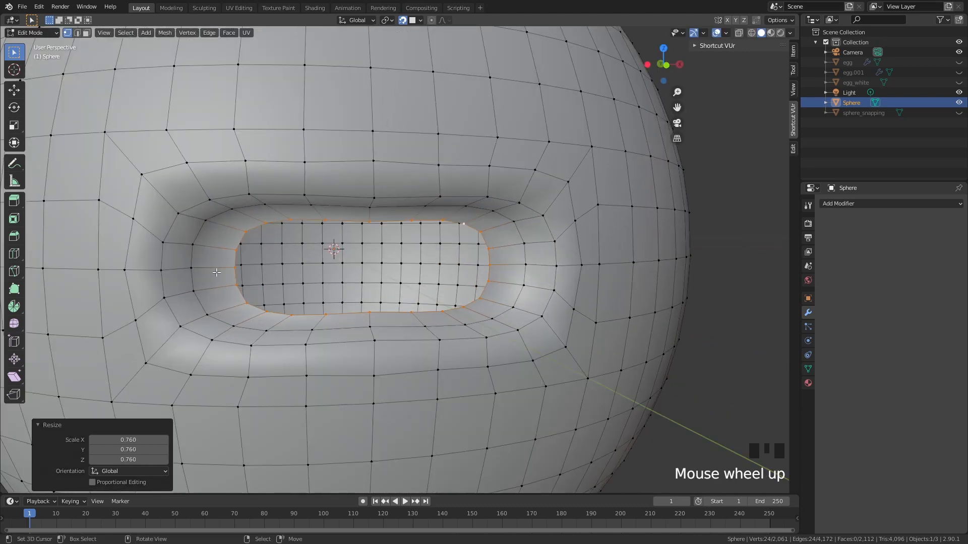
# Fill the inner opening with faces between its upper and lower rim vertices, working outward from the middle
pyautogui.rightClick(235, 267)
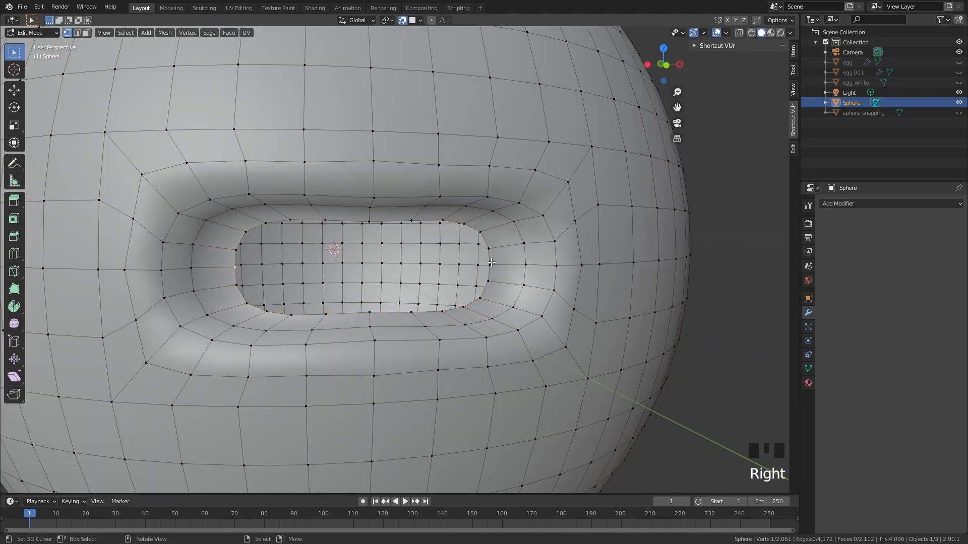
pyautogui.rightClick(331, 216)
pyautogui.keyDown('shift'); pyautogui.rightClick(326, 314); pyautogui.keyUp('shift')
pyautogui.press('f')
pyautogui.press('f')
pyautogui.press('f')
pyautogui.press('f')
pyautogui.press('f')
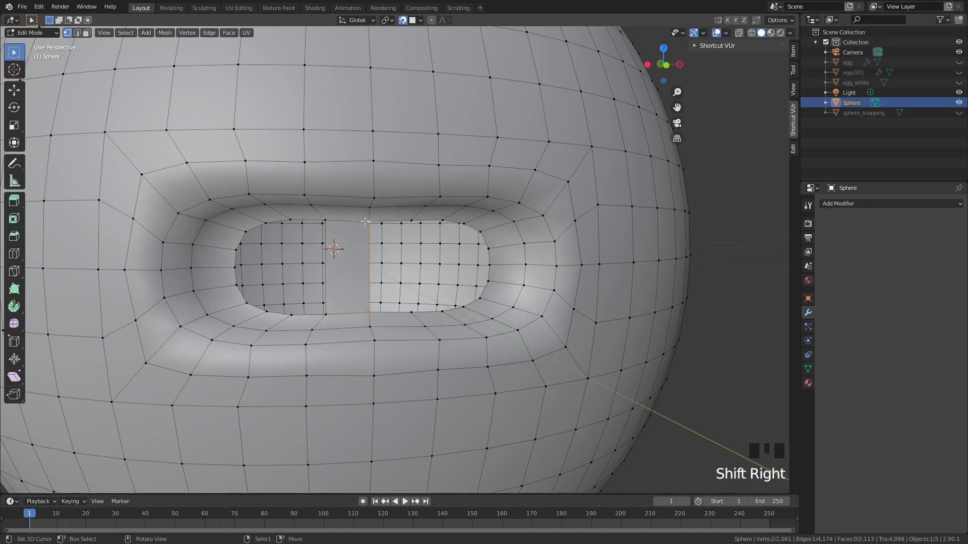
pyautogui.rightClick(325, 221)
pyautogui.keyDown('shift'); pyautogui.rightClick(325, 314); pyautogui.keyUp('shift')
pyautogui.press('f')
pyautogui.press('f')
pyautogui.press('f')
# Add a lengthwise loop cut through the new faces and fill the gaps at both ends of the opening
pyautogui.hotkey('ctrl', 'r')
pyautogui.click(248, 253)
pyautogui.rightClick(245, 233)
pyautogui.press('f')
pyautogui.press('f')
pyautogui.rightClick(464, 224)
pyautogui.press('f')
pyautogui.press('f')
pyautogui.press('f')
pyautogui.press('f')
# Expand the selection from the centre row to the whole recess floor and flatten it with a Y scale of 0
pyautogui.moveTo(484, 262); pyautogui.dragTo(513, 287, button='middle')
pyautogui.press('Tab')
pyautogui.scroll(-2, 514, 293)
pyautogui.press('Tab')
pyautogui.scroll(2, 560, 285)
pyautogui.scroll(2, 506, 288)
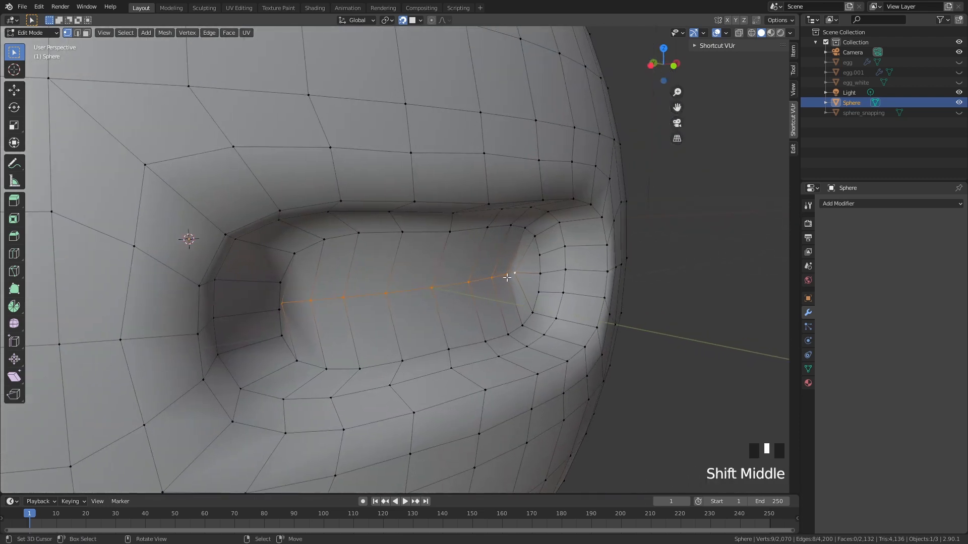
pyautogui.scroll(-1, 607, 286)
pyautogui.press('ctrl+KP_Add')
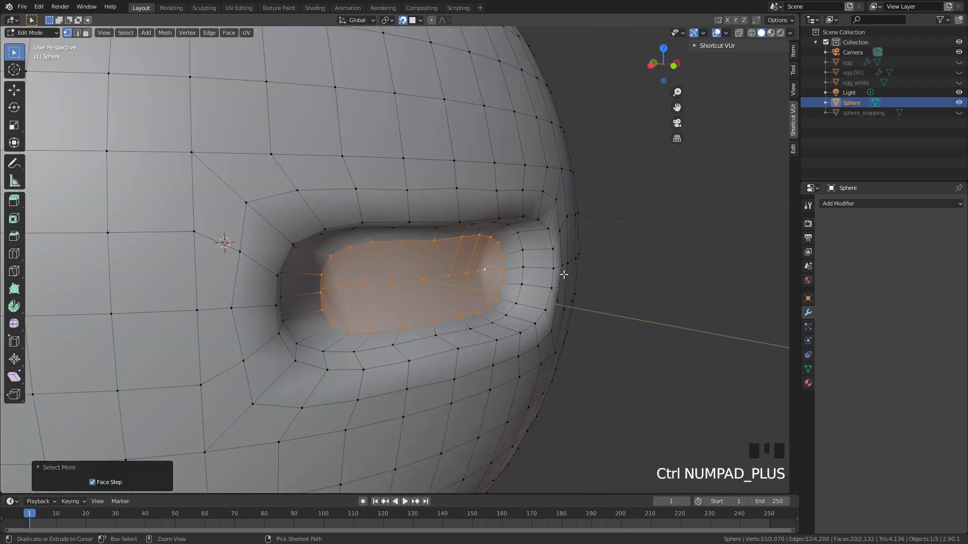
pyautogui.write('sy0')
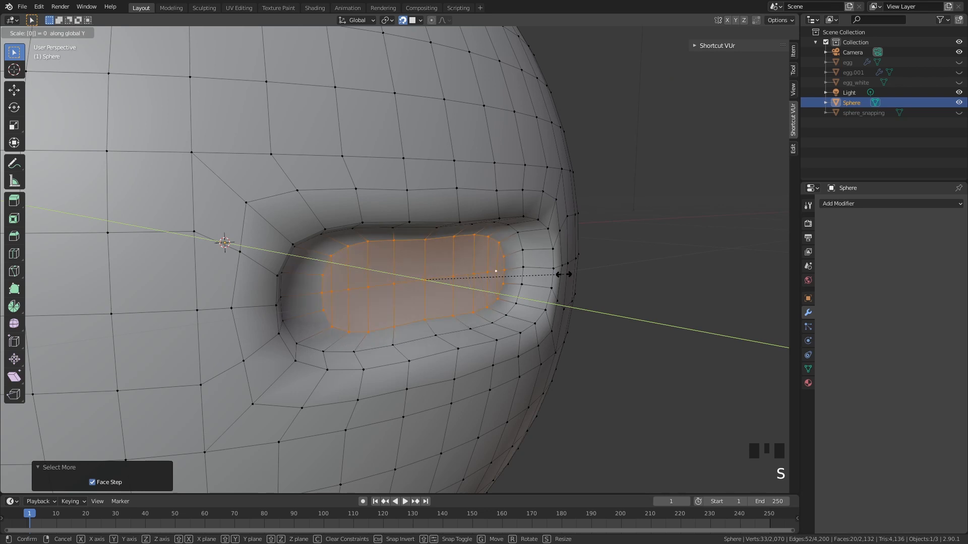
pyautogui.press('Return')
# Move the flattened recess floor deeper into the sphere along the Y axis
pyautogui.press('g')
pyautogui.press('y')
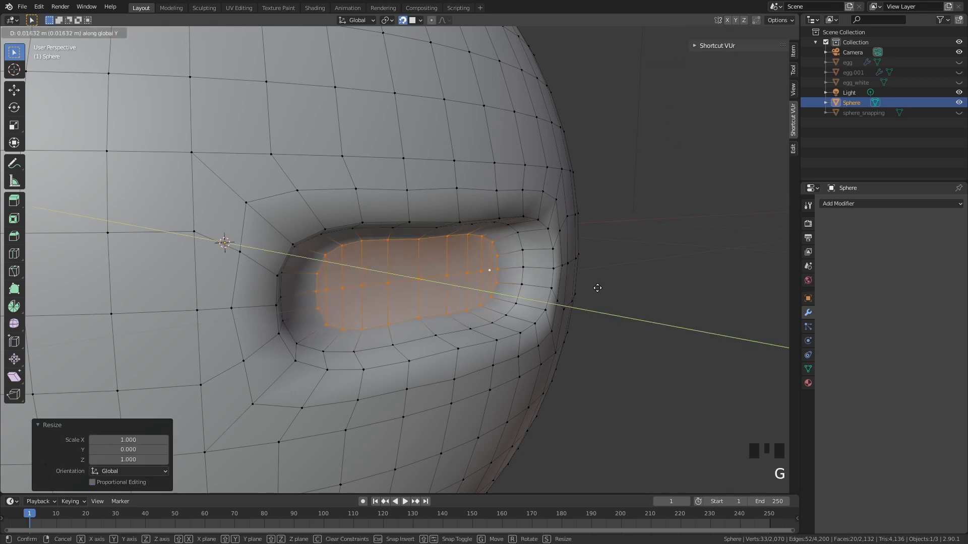
pyautogui.click(587, 283)
pyautogui.press('Tab')
pyautogui.press('Tab')
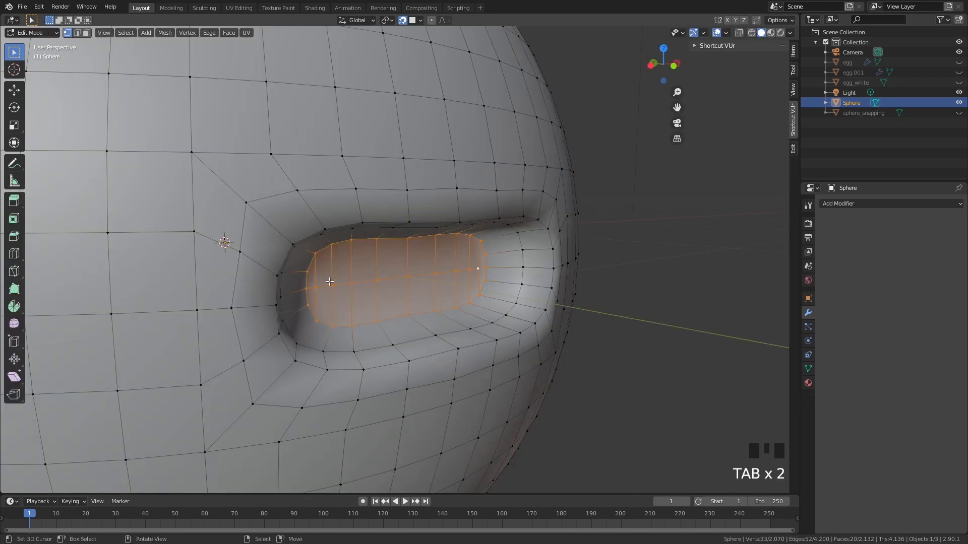
# Select the recess floor's centre row of vertices and move it about 0.019 m inward along Y
pyautogui.rightClick(323, 285)
pyautogui.keyDown('ctrl'); pyautogui.rightClick(482, 272); pyautogui.keyUp('ctrl')
pyautogui.press('g')
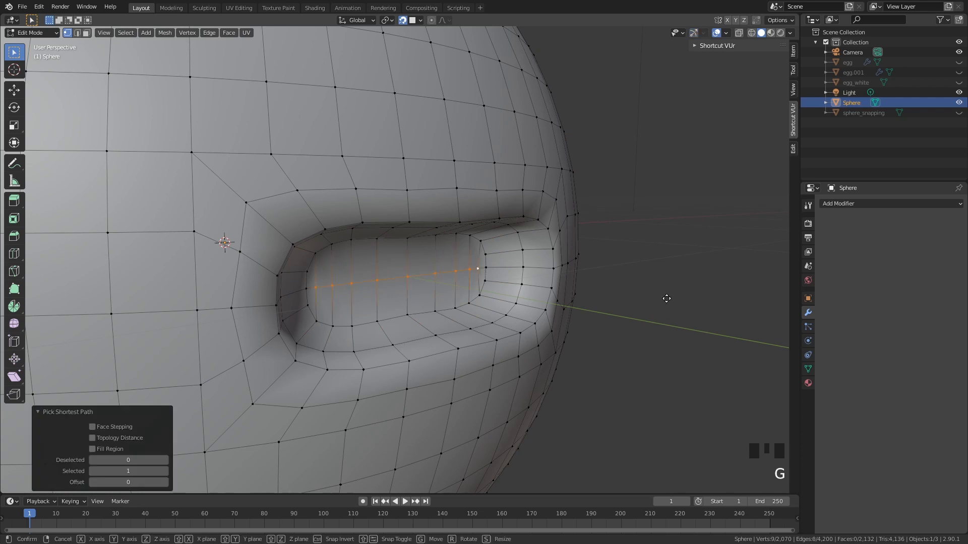
pyautogui.press('y')
pyautogui.click(660, 296)
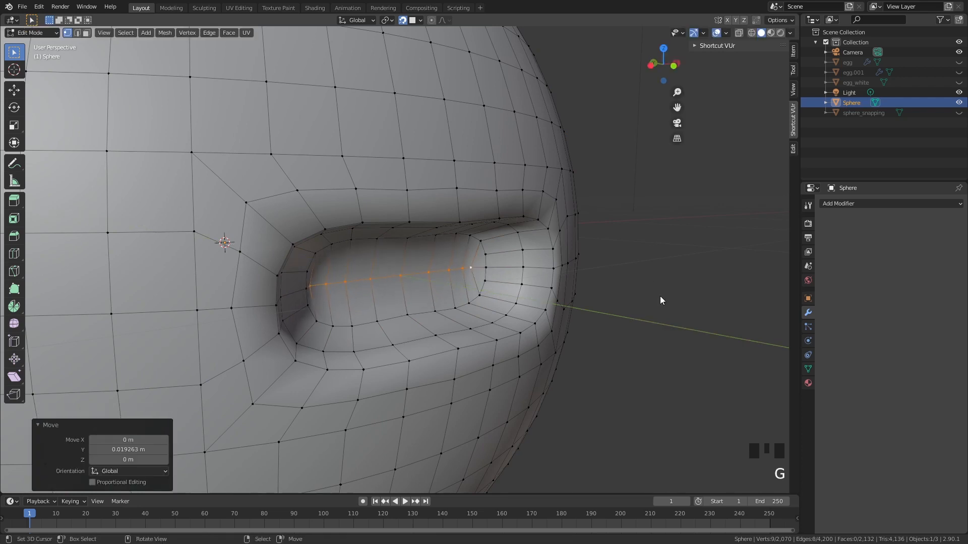
# Examine the recess on the sphere in Object Mode, from a distance and close up
pyautogui.press('Tab')
pyautogui.scroll(-3, 639, 295)
pyautogui.moveTo(609, 295); pyautogui.dragTo(552, 296, button='middle')
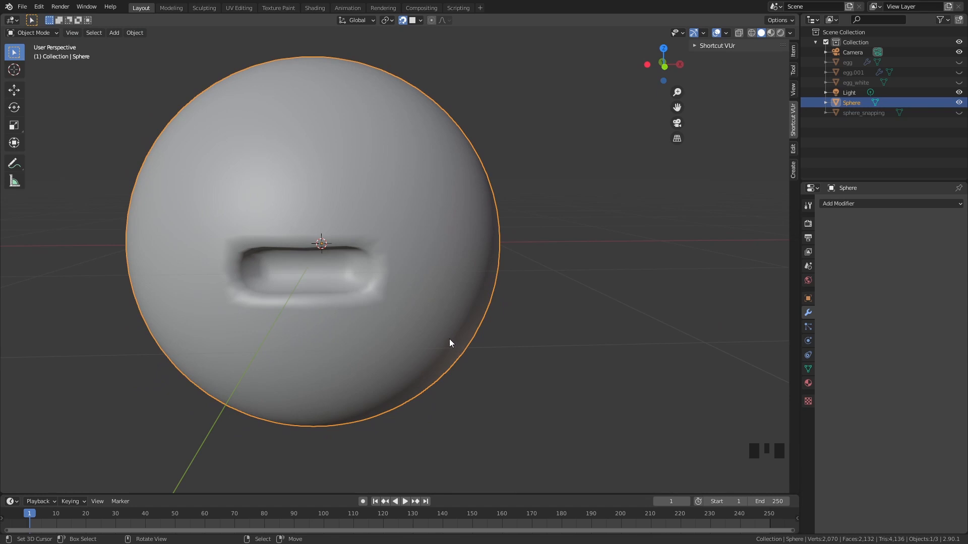
pyautogui.keyDown('shift'); pyautogui.moveTo(449, 338); pyautogui.dragTo(499, 334, button='middle'); pyautogui.keyUp('shift')
pyautogui.scroll(-3, 495, 249)
pyautogui.moveTo(494, 248); pyautogui.dragTo(486, 259, button='middle')
pyautogui.scroll(2, 386, 263)
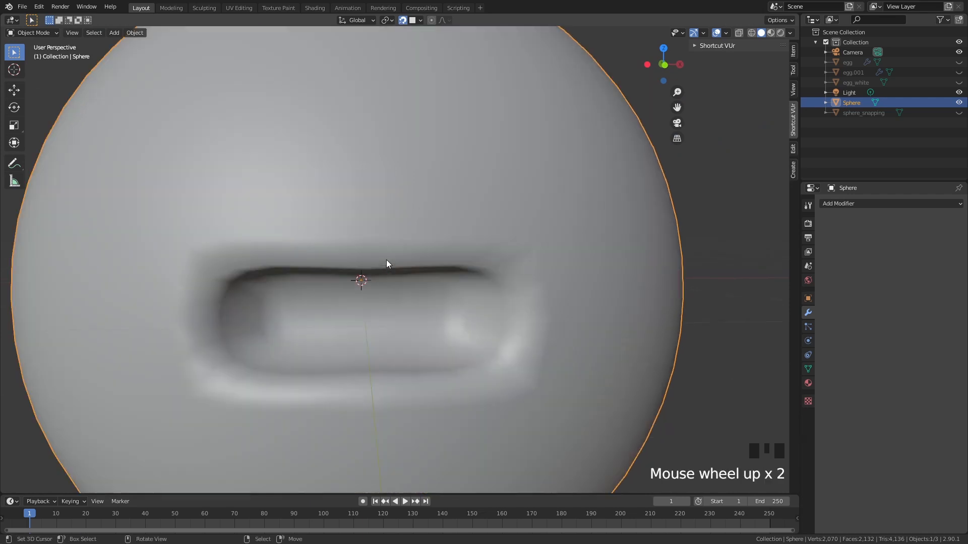
# Select the recess's outer rim edge loop, give it a narrow one-segment bevel, and check the result in Object Mode
pyautogui.press('Tab')
pyautogui.moveTo(371, 263); pyautogui.dragTo(505, 236, button='middle')
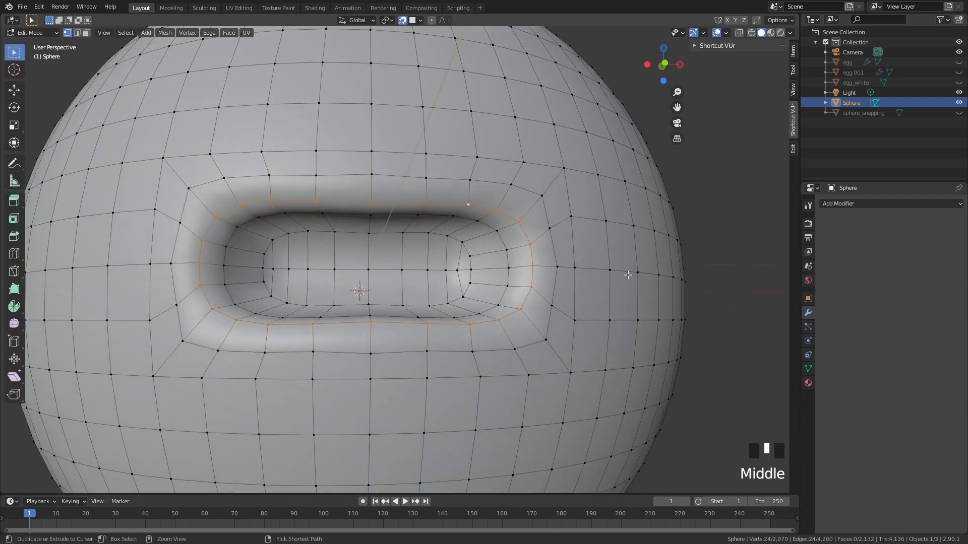
pyautogui.hotkey('ctrl', 'b')
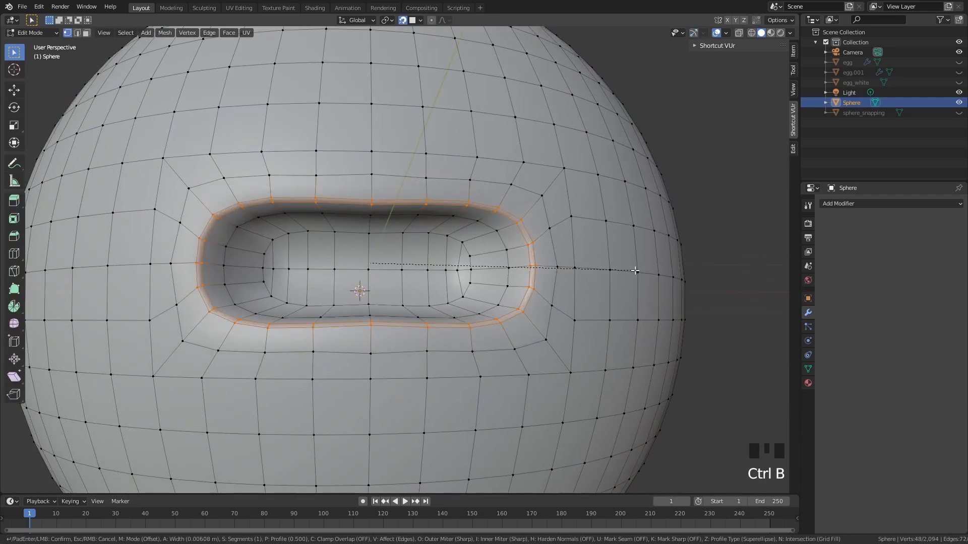
pyautogui.click(640, 271)
pyautogui.press('Tab')
pyautogui.moveTo(640, 271); pyautogui.dragTo(615, 285, button='middle')
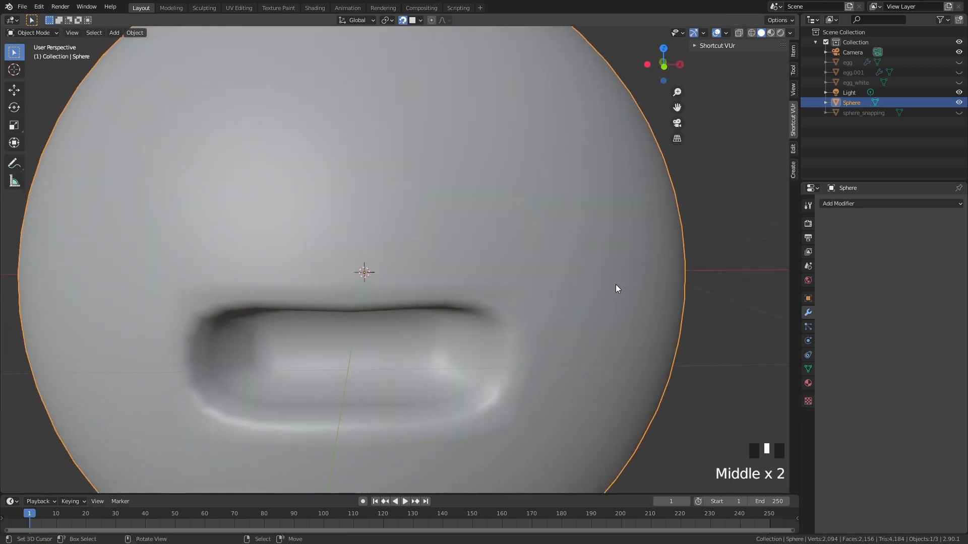
pyautogui.scroll(2, 468, 264)
pyautogui.scroll(-1, 468, 264)
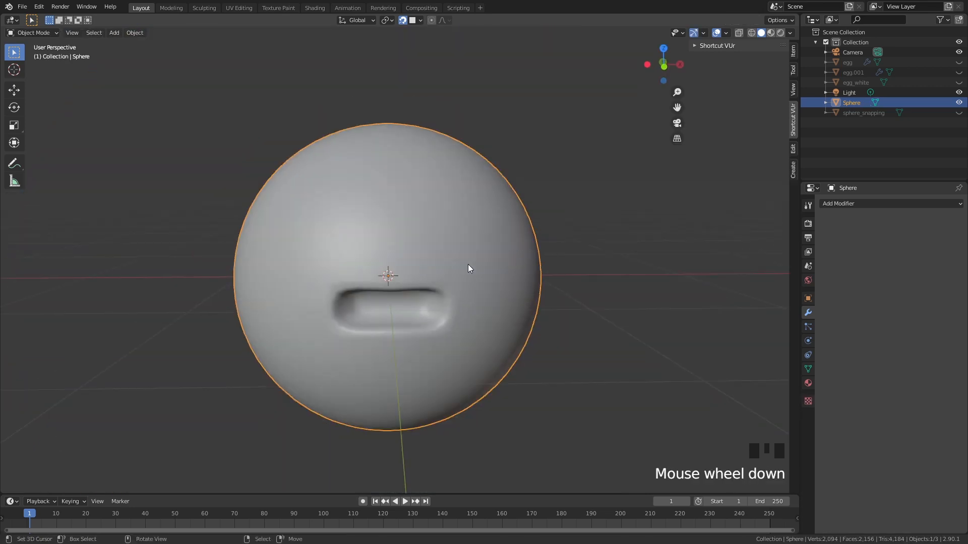
# Add a UV sphere with 16 segments, 8 rings and a 1 m radius at the origin in front view
pyautogui.press('KP_1')
pyautogui.hotkey('alt', 'a')
pyautogui.hotkey('shift', 'a')
pyautogui.moveTo(455, 268)
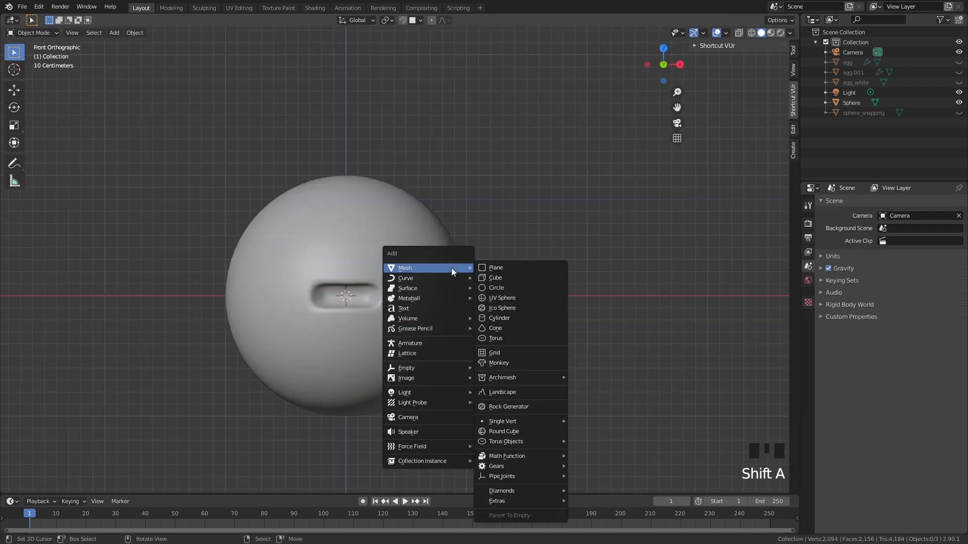
pyautogui.click(514, 298)
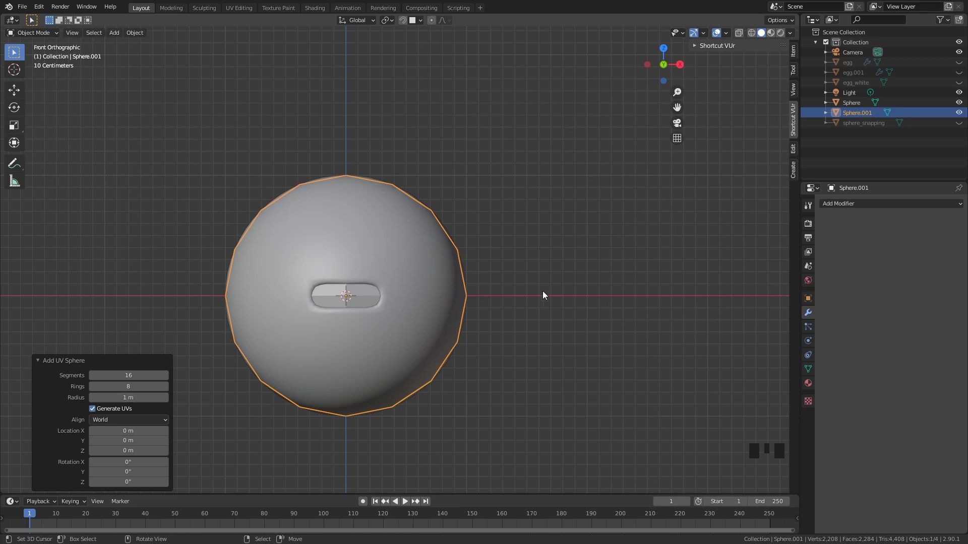
# Scale the new UV sphere to about 0.4 and move it along Y to sit in front of the recess
pyautogui.press('s')
pyautogui.click(462, 288)
pyautogui.moveTo(469, 289); pyautogui.dragTo(569, 311, button='middle')
pyautogui.press('g')
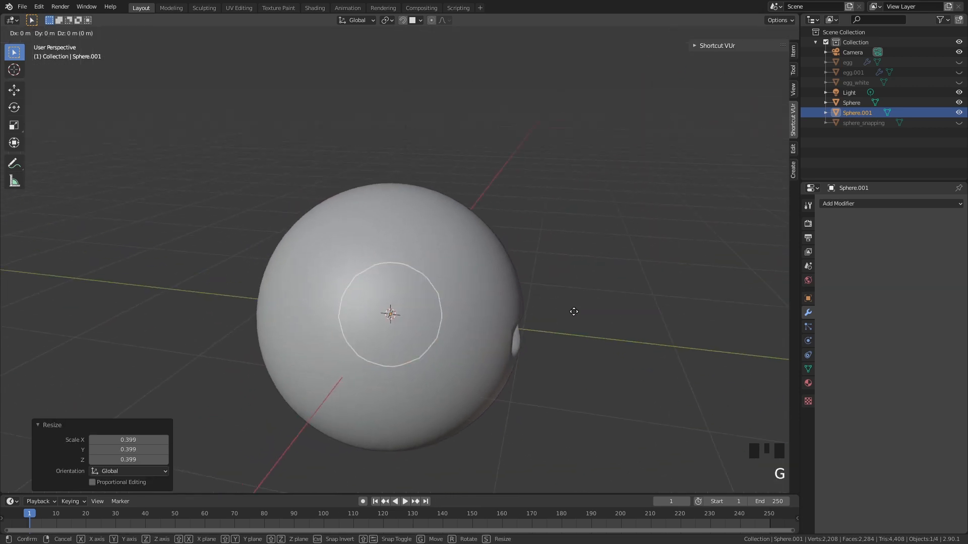
pyautogui.press('y')
pyautogui.click(732, 321)
# Flatten the small sphere's whole mesh along the Y axis in Edit Mode
pyautogui.press('Tab')
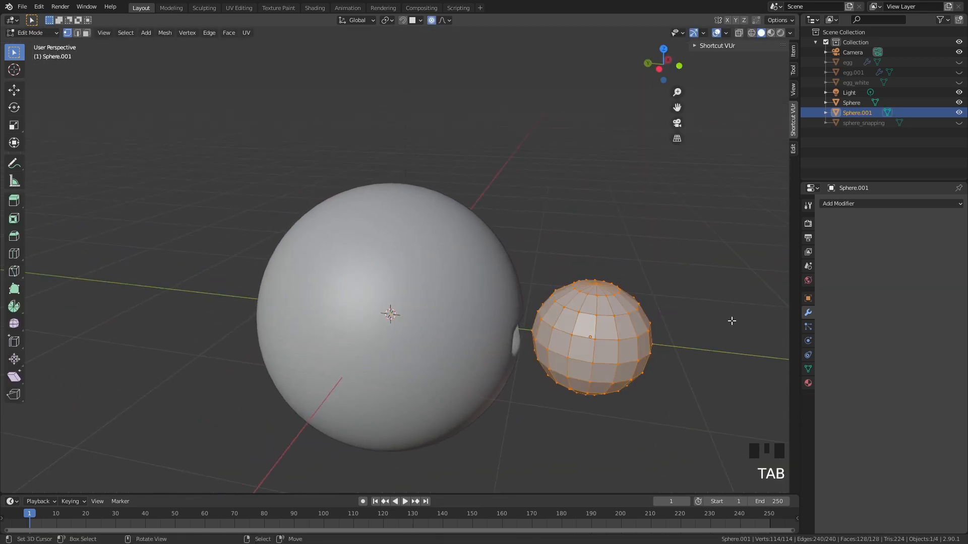
pyautogui.press('a')
pyautogui.press('s')
pyautogui.press('y')
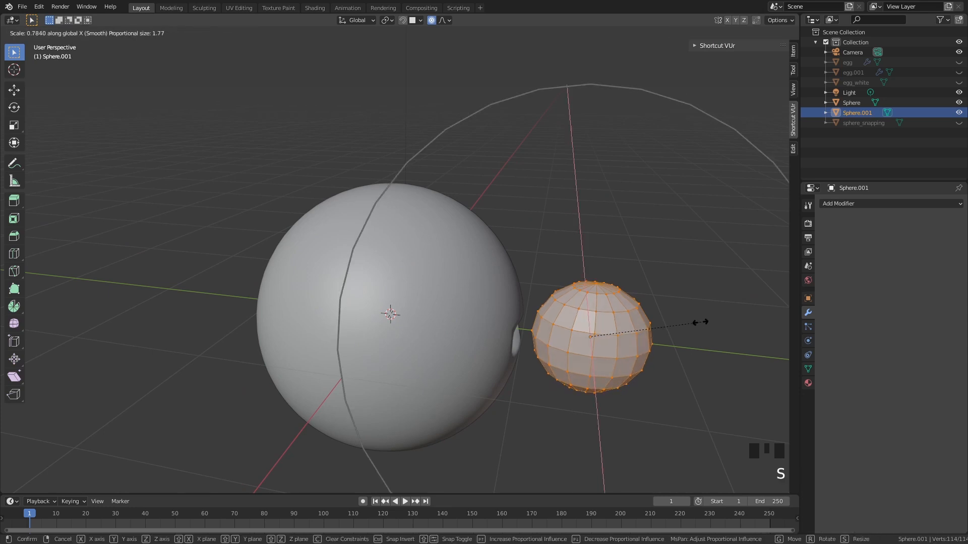
pyautogui.click(610, 336)
# Narrow the small sphere's middle edge loop along X to about 0.73, using proportional editing with a size of about 0.83
pyautogui.moveTo(605, 336); pyautogui.dragTo(525, 310, button='middle')
pyautogui.keyDown('alt'); pyautogui.rightClick(380, 312); pyautogui.keyUp('alt')
pyautogui.keyDown('shift'); pyautogui.moveTo(438, 308); pyautogui.dragTo(464, 306, button='middle'); pyautogui.keyUp('shift')
pyautogui.press('s')
pyautogui.press('x')
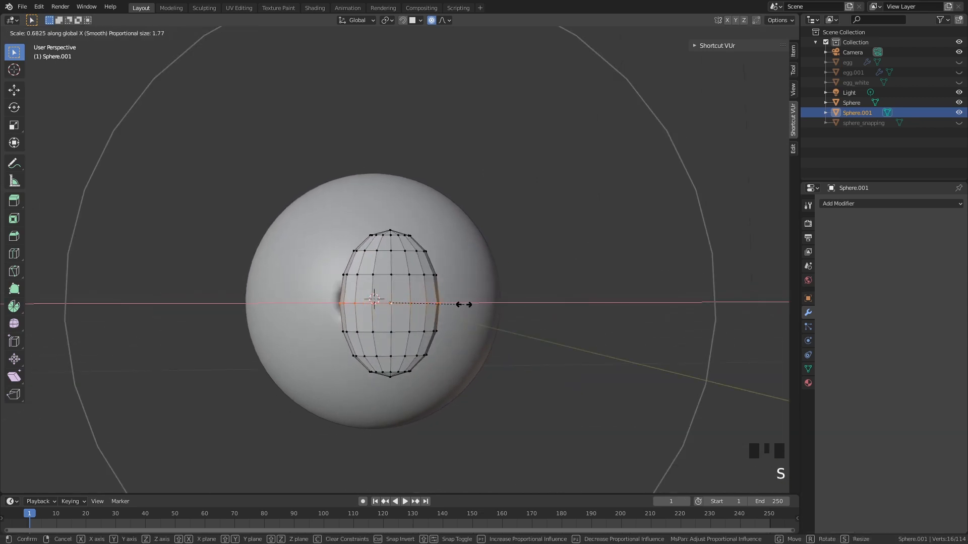
pyautogui.scroll(7, 464, 305)
pyautogui.scroll(1, 463, 304)
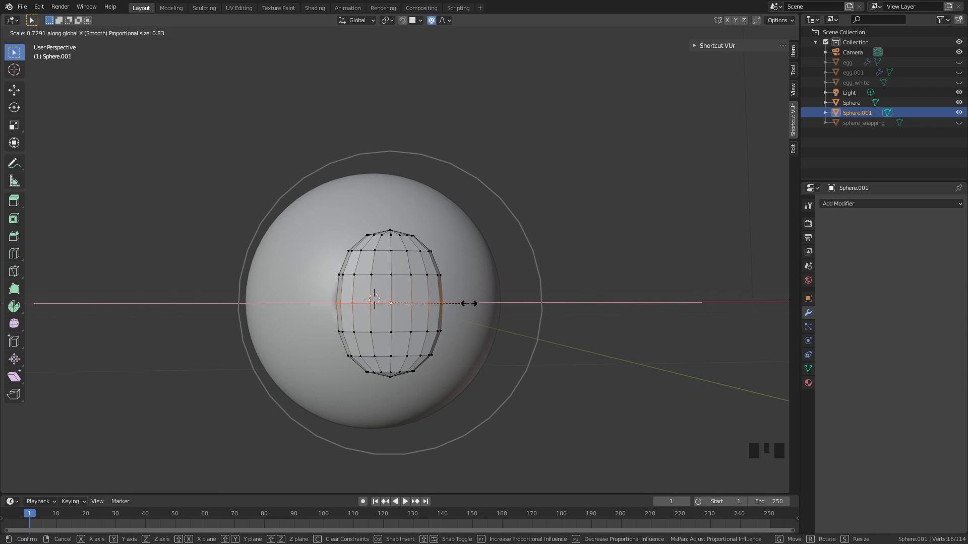
pyautogui.click(469, 304)
# Scale the oval piece's whole mesh to about 0.75, then narrow it along X to about 0.85
pyautogui.moveTo(475, 302); pyautogui.dragTo(484, 303, button='middle')
pyautogui.scroll(2, 484, 304)
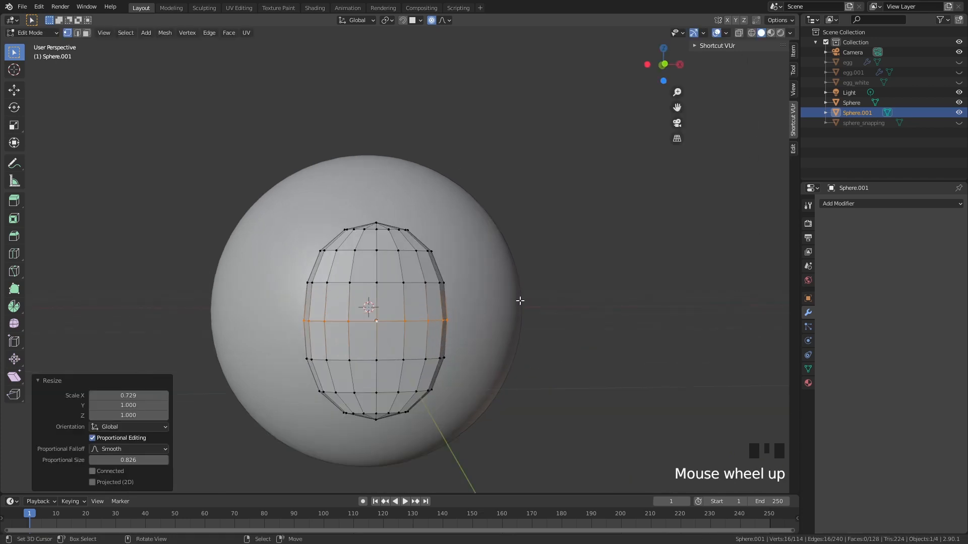
pyautogui.press('a')
pyautogui.press('s')
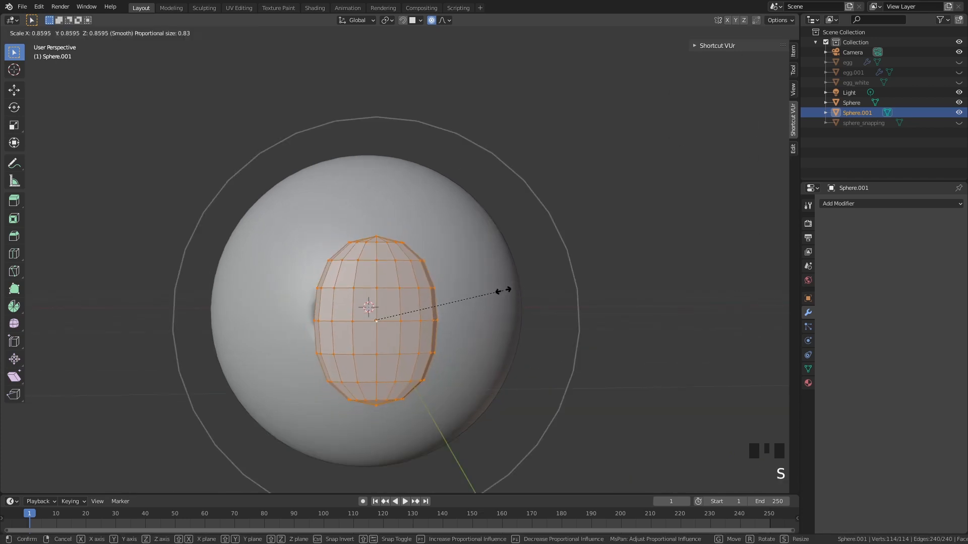
pyautogui.click(489, 289)
pyautogui.press('s')
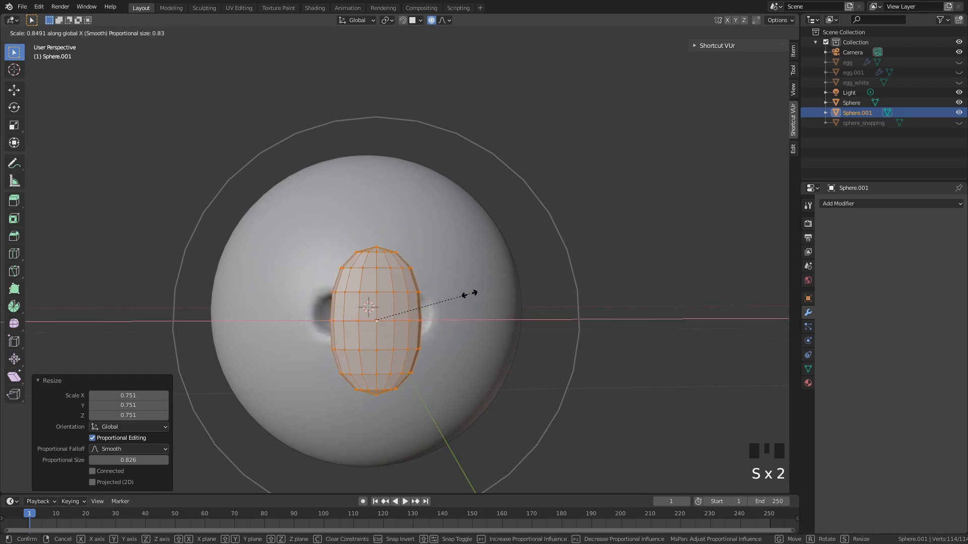
pyautogui.click(467, 295)
# Shift the oval's middle edge loop about -0.02 m along X, with a proportional editing size of about 0.32
pyautogui.keyDown('alt'); pyautogui.rightClick(391, 320); pyautogui.keyUp('alt')
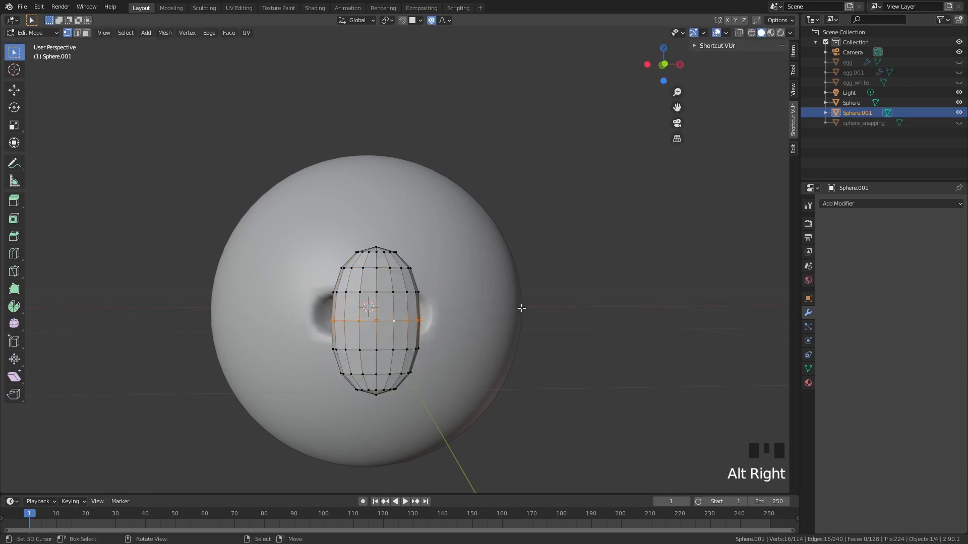
pyautogui.press('g')
pyautogui.press('x')
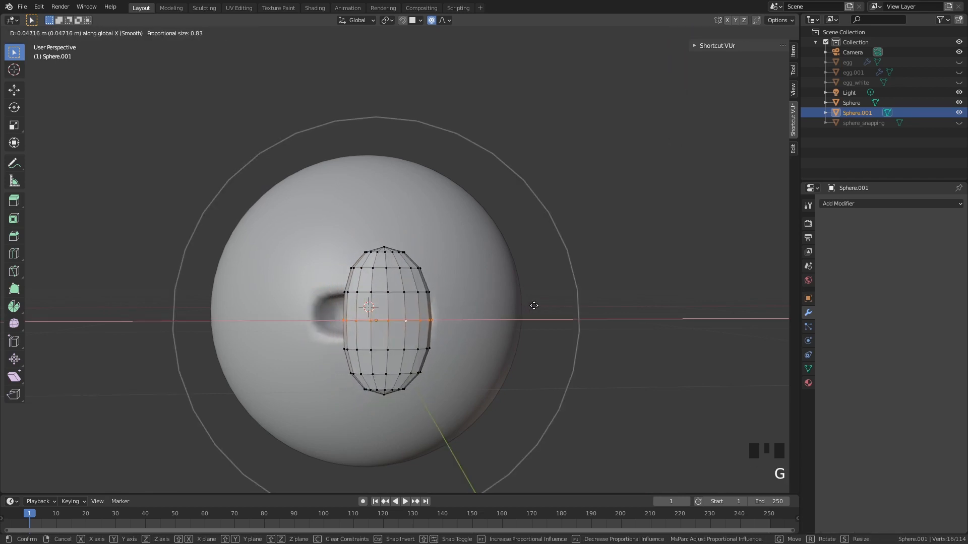
pyautogui.scroll(7, 524, 302)
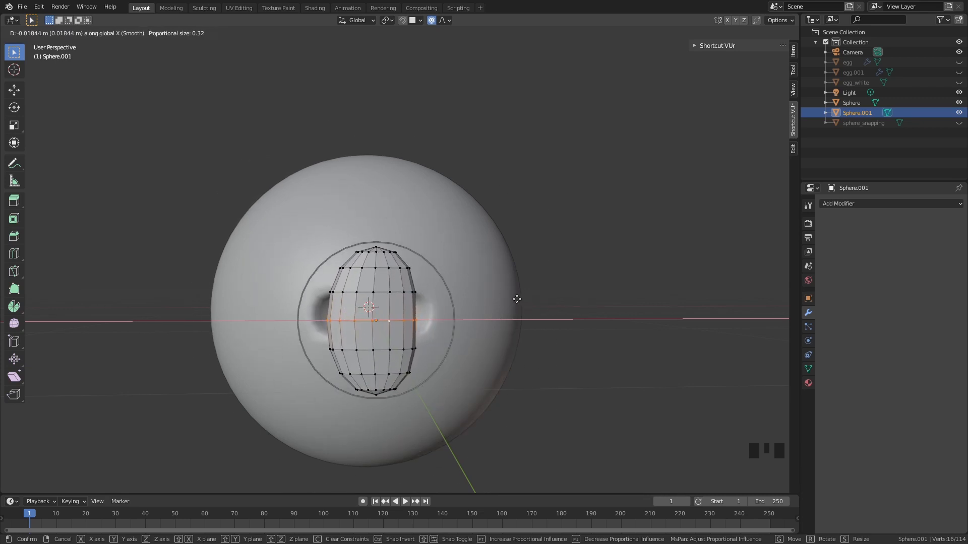
pyautogui.click(516, 303)
# Rotate the oval piece about -105° in Object Mode and move it onto the large sphere's surface, above and beside the recess
pyautogui.press('Tab')
pyautogui.press('r')
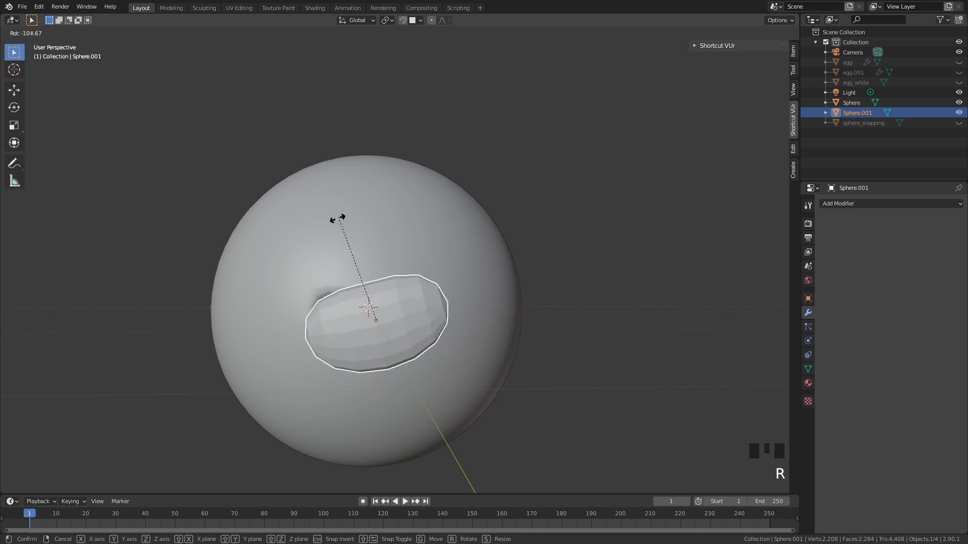
pyautogui.click(335, 215)
pyautogui.press('w')
pyautogui.click(403, 253)
pyautogui.press('g')
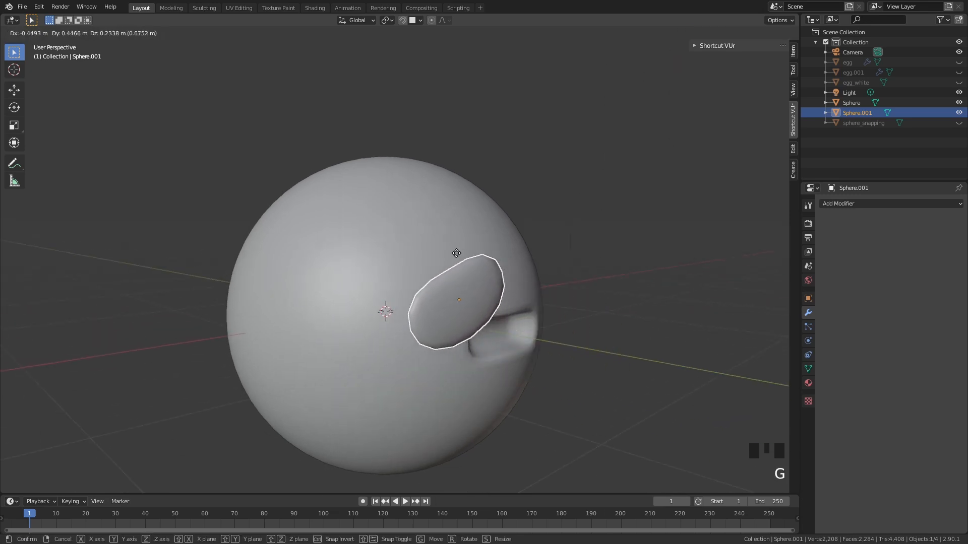
pyautogui.click(556, 288)
# Scale the oval's mesh in Edit Mode along its local Z axis to about 0.93
pyautogui.scroll(4, 557, 289)
pyautogui.moveTo(556, 289); pyautogui.dragTo(584, 245, button='middle')
pyautogui.scroll(-2, 523, 251)
pyautogui.scroll(2, 558, 292)
pyautogui.press('Tab')
pyautogui.press('s')
pyautogui.press('y')
pyautogui.press('y')
pyautogui.click(630, 231)
pyautogui.moveTo(661, 194); pyautogui.dragTo(569, 242, button='middle')
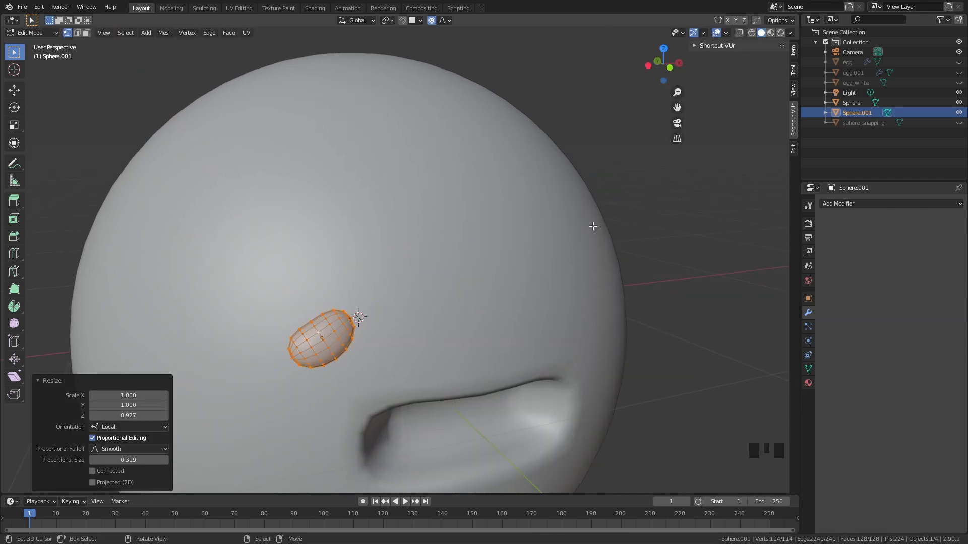
# Rotate and reposition the oval piece above the recess, and scale its mesh down in Edit Mode
pyautogui.keyDown('alt'); pyautogui.click(323, 335); pyautogui.keyUp('alt')
pyautogui.moveTo(374, 378); pyautogui.dragTo(366, 355, button='middle')
pyautogui.press('Tab')
pyautogui.press('r')
pyautogui.press('g')
pyautogui.press('Tab')
pyautogui.press('s')
pyautogui.press('Tab')
pyautogui.moveTo(383, 323); pyautogui.dragTo(364, 345, button='middle')
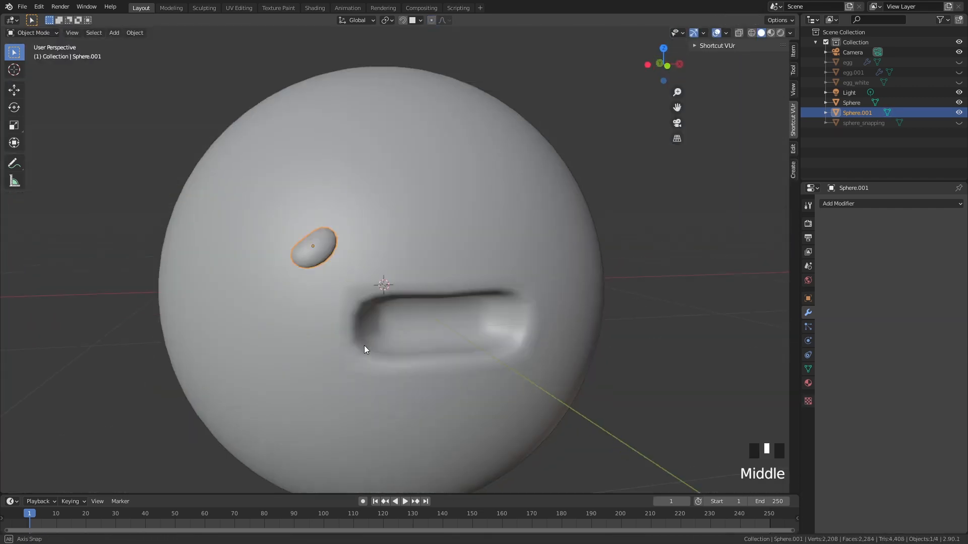
# Undo the last change and rotate the oval piece by about 6.67°, checking it in front view
pyautogui.hotkey('ctrl', 'z')
pyautogui.press('Tab')
pyautogui.press('r')
pyautogui.moveTo(598, 264); pyautogui.dragTo(554, 261, button='middle')
pyautogui.press('KP_1')
pyautogui.scroll(3, 554, 261)
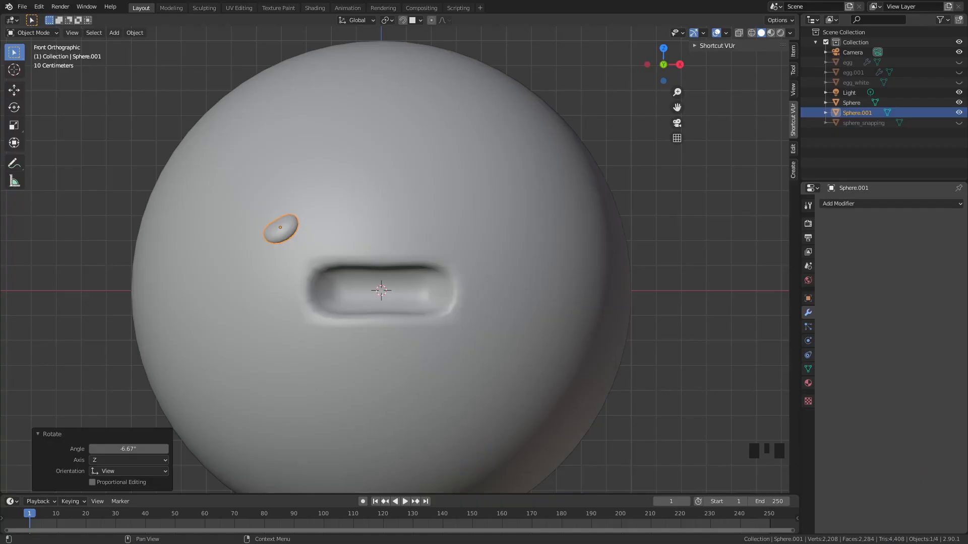
# Bend the oval around its middle edge loop and scale that loop to about 0.90 with a proportional size of about 0.12
pyautogui.press('Tab')
pyautogui.keyDown('alt'); pyautogui.rightClick(400, 295); pyautogui.keyUp('alt')
pyautogui.rightClick(440, 289)
pyautogui.press('g')
pyautogui.keyDown('alt'); pyautogui.rightClick(366, 301); pyautogui.keyUp('alt')
pyautogui.press('s')
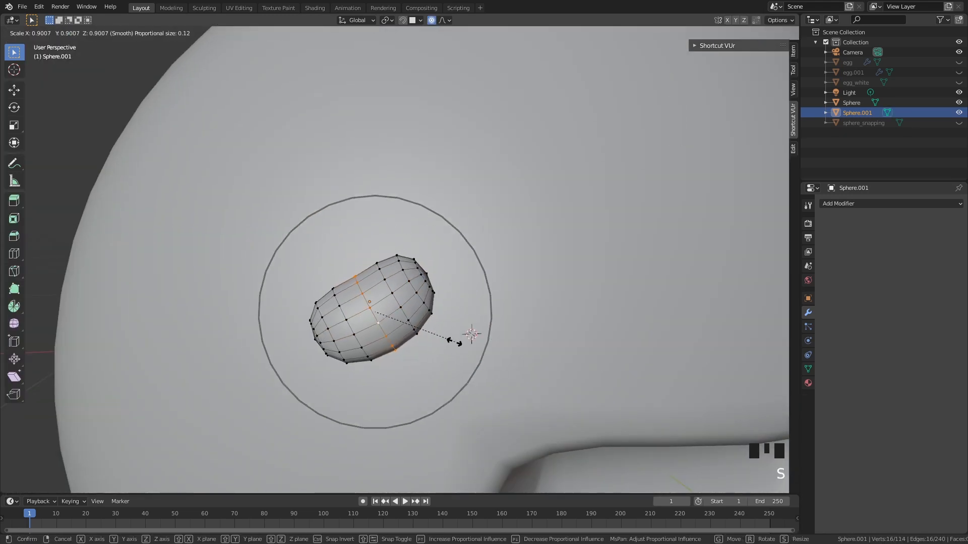
# Resize the oval piece in Object Mode and raise it about 0.037 m along Z
pyautogui.press('Tab')
pyautogui.scroll(-7, 548, 321)
pyautogui.press('s')
pyautogui.scroll(1, 547, 321)
pyautogui.press('g')
pyautogui.press('KP_1')
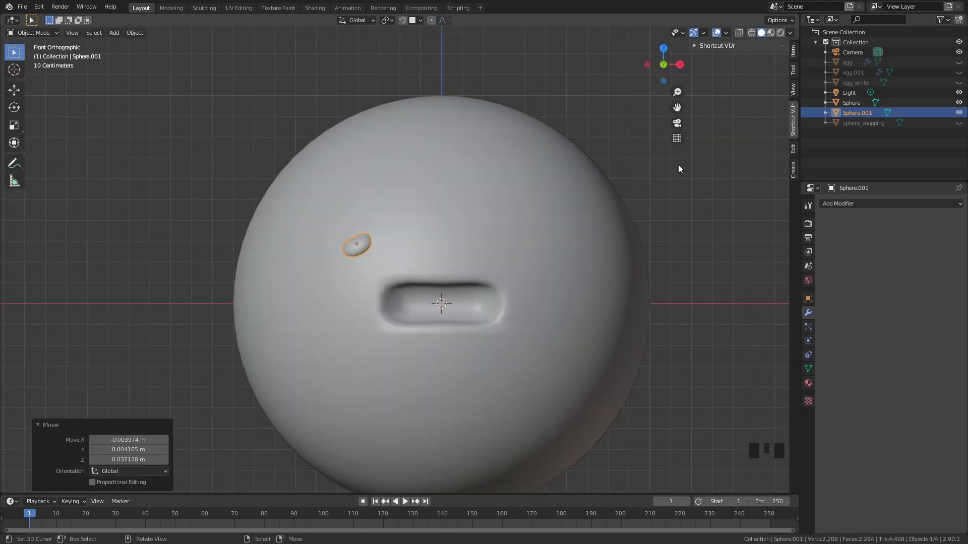
# Add a Mirror modifier on the X axis to the oval piece, using Sphere as the mirror object
pyautogui.click(875, 204)
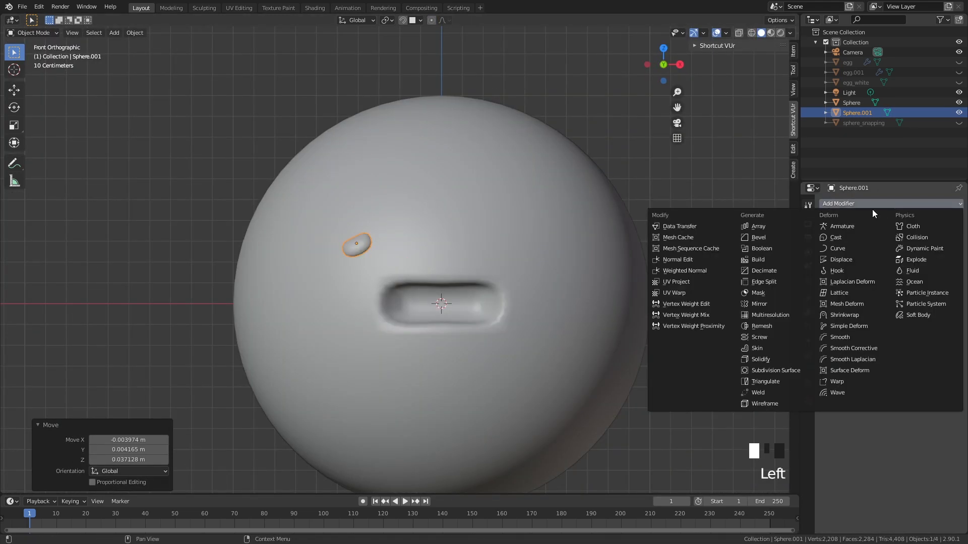
pyautogui.click(779, 304)
pyautogui.click(947, 273)
pyautogui.click(552, 252)
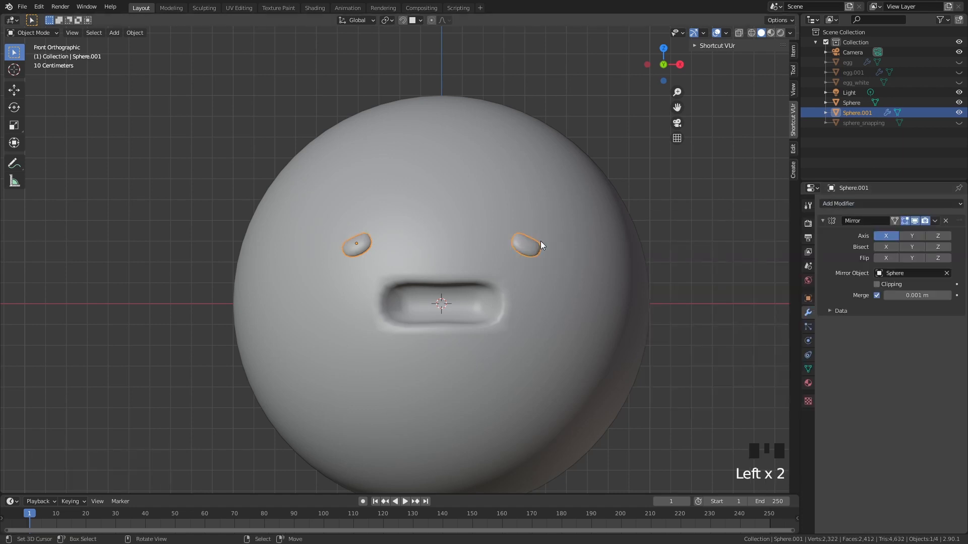
# Enlarge the two mirrored oval eyes slightly and deselect them
pyautogui.rightClick(699, 210)
pyautogui.scroll(-3, 685, 220)
pyautogui.scroll(4, 541, 277)
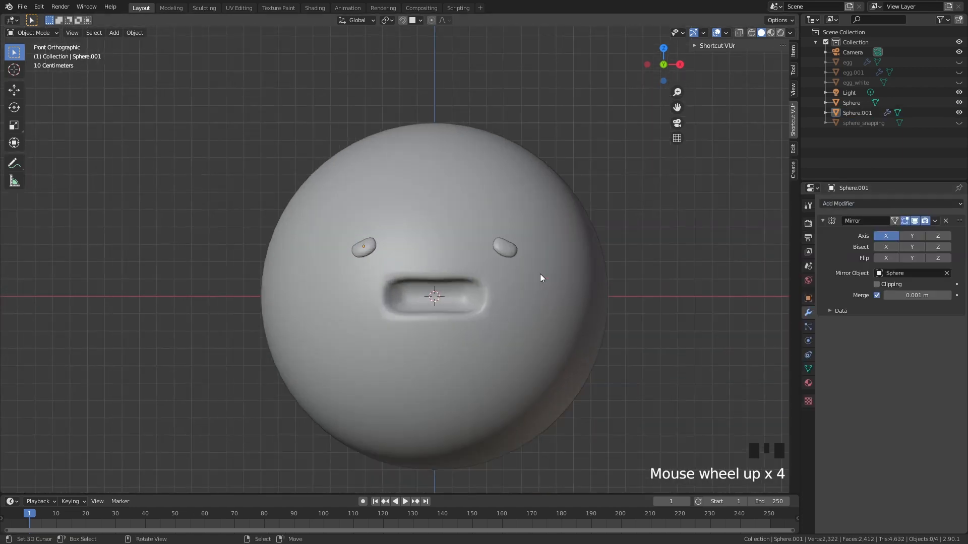
pyautogui.rightClick(361, 239)
pyautogui.press('s')
pyautogui.click(470, 197)
pyautogui.rightClick(634, 216)
# Move the large sphere slightly down relative to the eyes and undo the last extra move
pyautogui.scroll(-4, 637, 214)
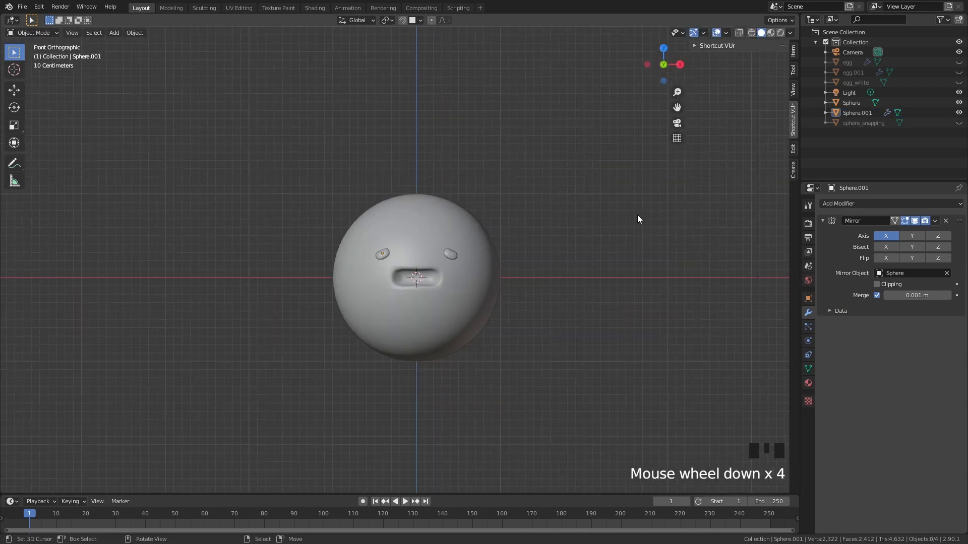
pyautogui.scroll(4, 637, 215)
pyautogui.moveTo(529, 316); pyautogui.dragTo(533, 335, button='right')
pyautogui.moveTo(533, 334)
pyautogui.mouseDown(button='right')
pyautogui.moveTo(529, 354)
pyautogui.moveTo(509, 347)
pyautogui.moveTo(529, 350)
pyautogui.mouseUp(button='right')
pyautogui.hotkey('ctrl', 'z')
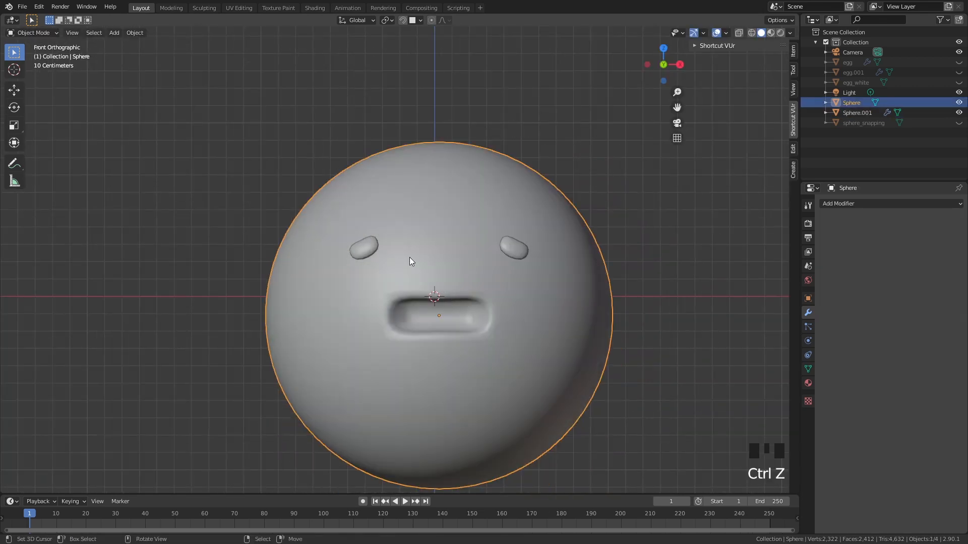
# Parent the eyes to the large sphere with the Object option, then test-move the sphere and undo that move
pyautogui.rightClick(513, 250)
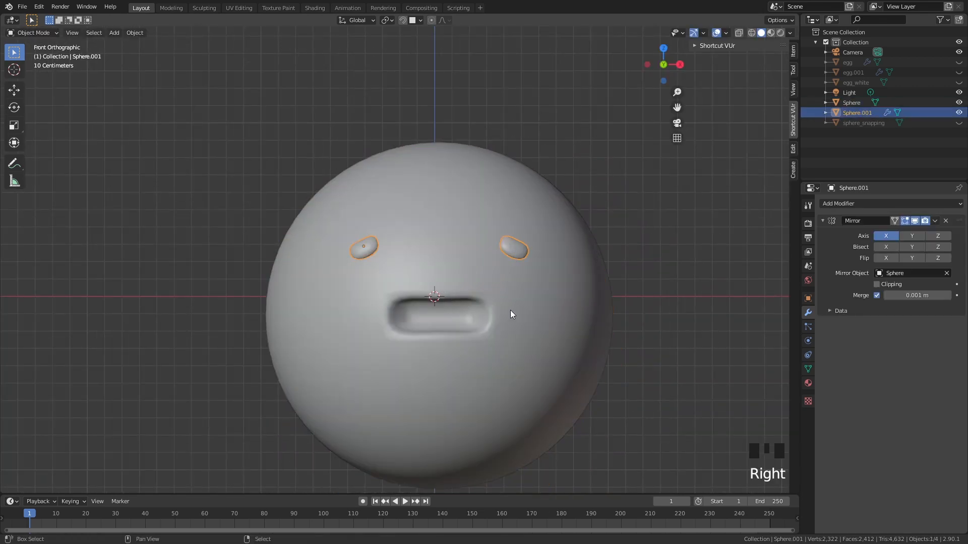
pyautogui.keyDown('shift'); pyautogui.rightClick(510, 310); pyautogui.keyUp('shift')
pyautogui.hotkey('ctrl', 'p')
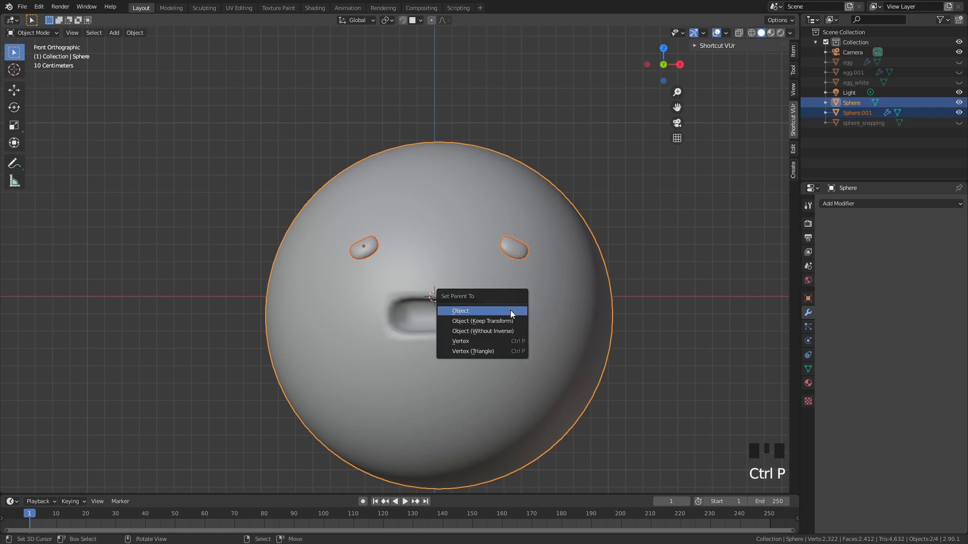
pyautogui.click(510, 310)
pyautogui.moveTo(529, 301); pyautogui.dragTo(512, 329, button='right')
pyautogui.hotkey('ctrl', 'z')
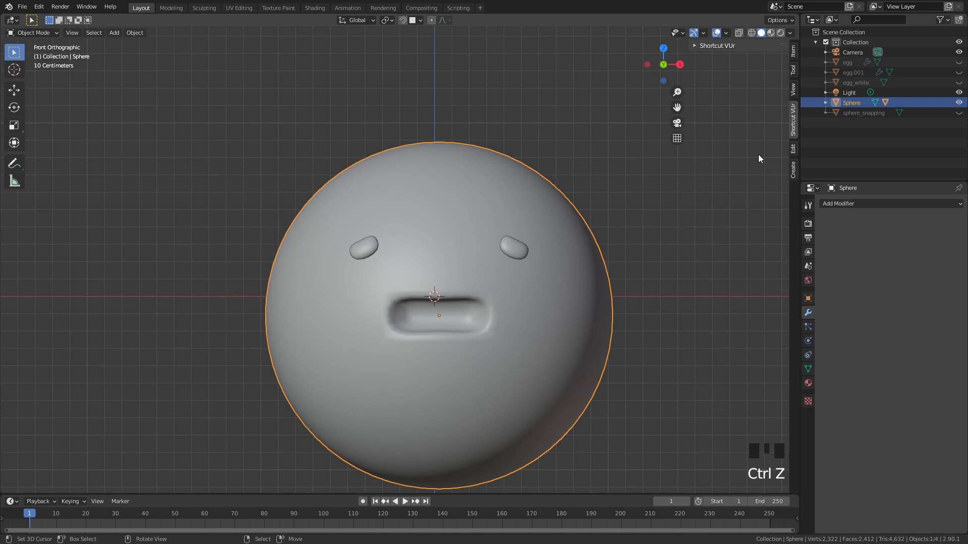
# Rename the large sphere egg_yolk
pyautogui.doubleClick(850, 102)
pyautogui.press('Left')
pyautogui.press('Left')
pyautogui.press('Left')
pyautogui.write('egg_')
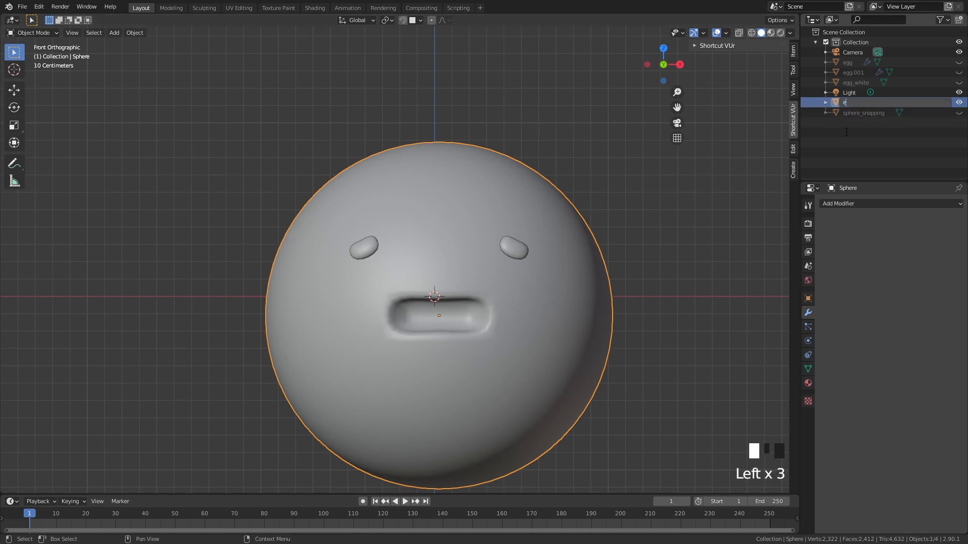
pyautogui.write('yolk')
pyautogui.press('Return')
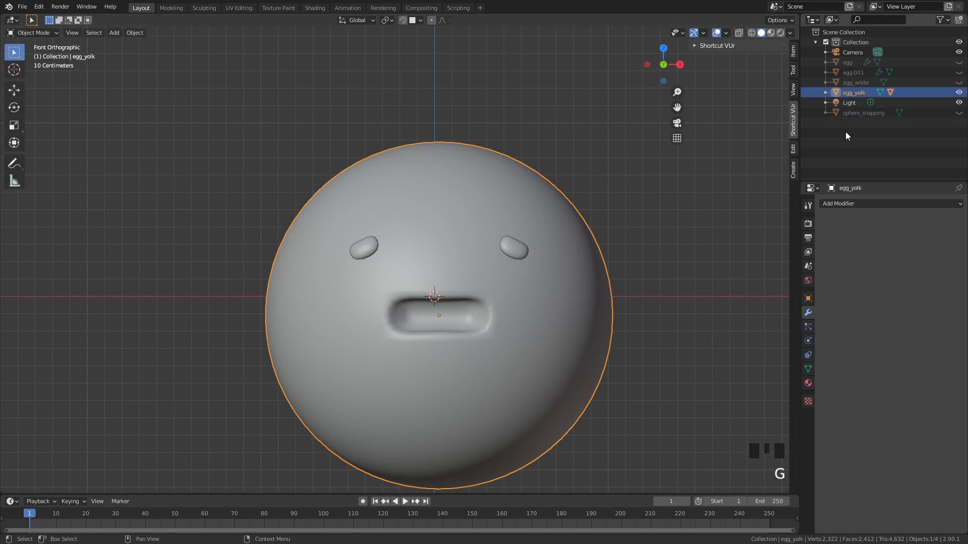
# Unhide both egg shell halves and the egg white, and clear the selection
pyautogui.scroll(-4, 566, 270)
pyautogui.keyDown('shift'); pyautogui.moveTo(567, 271); pyautogui.dragTo(564, 307, button='middle'); pyautogui.keyUp('shift')
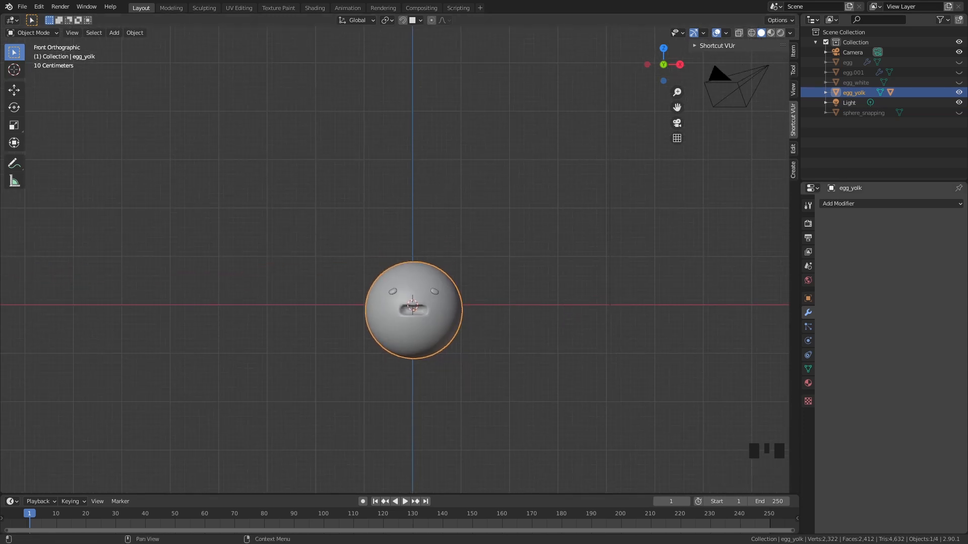
pyautogui.rightClick(539, 207)
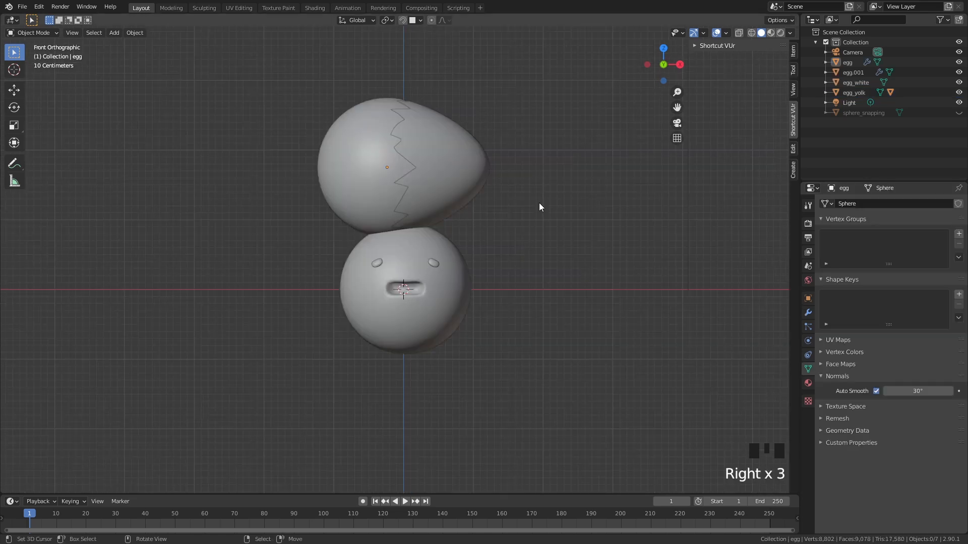
# Review the egg's parts by selecting the pointed shell half, the egg white and the yolk in turn
pyautogui.rightClick(470, 152)
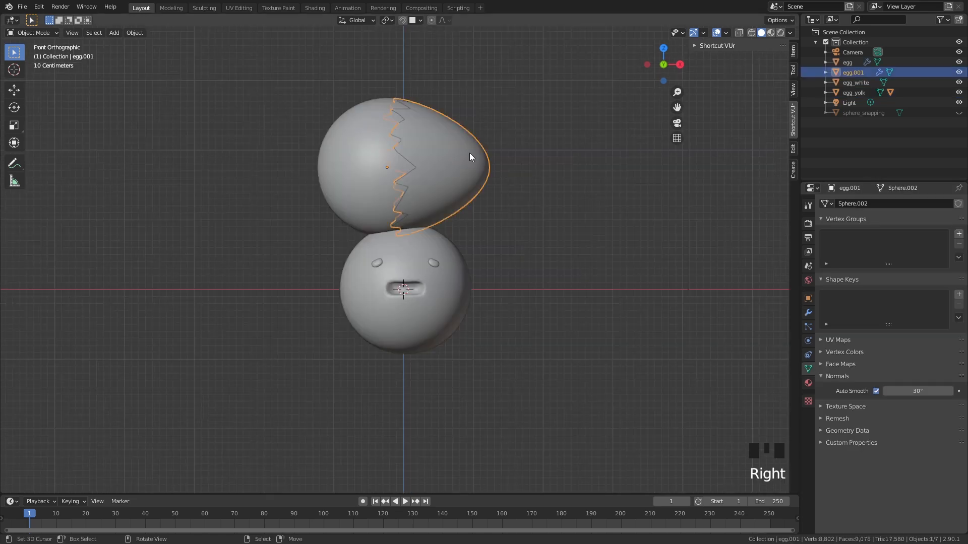
pyautogui.press('g')
pyautogui.rightClick(399, 190)
pyautogui.click(857, 83)
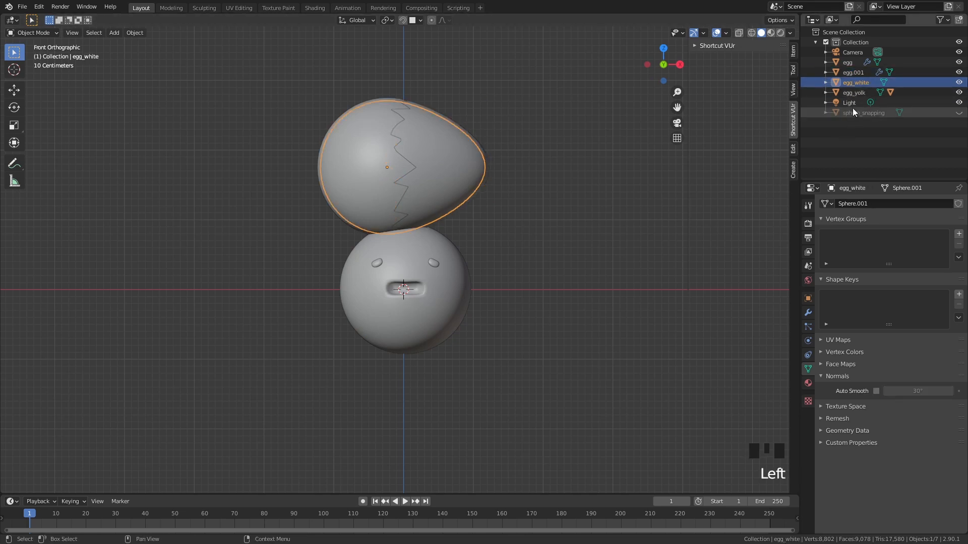
pyautogui.click(856, 92)
pyautogui.rightClick(452, 185)
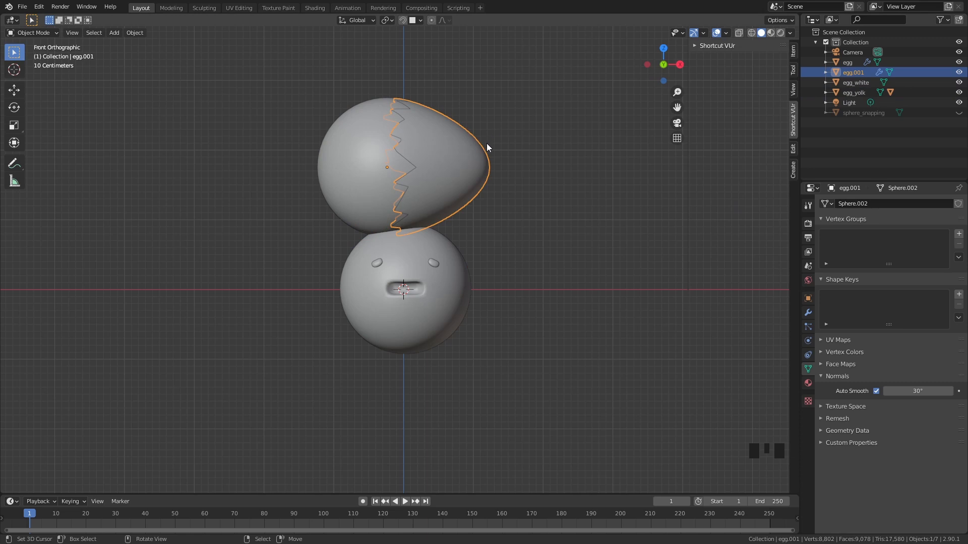
pyautogui.hotkey('ctrl', 'z')
pyautogui.hotkey('ctrl', 'z')
pyautogui.hotkey('ctrl', 'z')
pyautogui.hotkey('ctrl', 'z')
# Pull the two shell halves away from the egg white, moving the rounded half about -1.42 m along X
pyautogui.press('g')
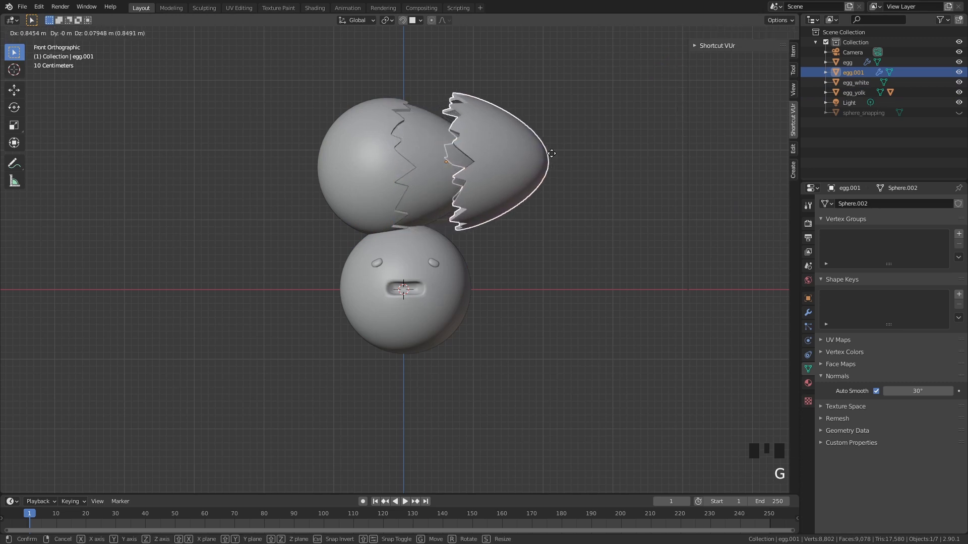
pyautogui.click(570, 167)
pyautogui.rightClick(361, 167)
pyautogui.press('g')
pyautogui.click(242, 164)
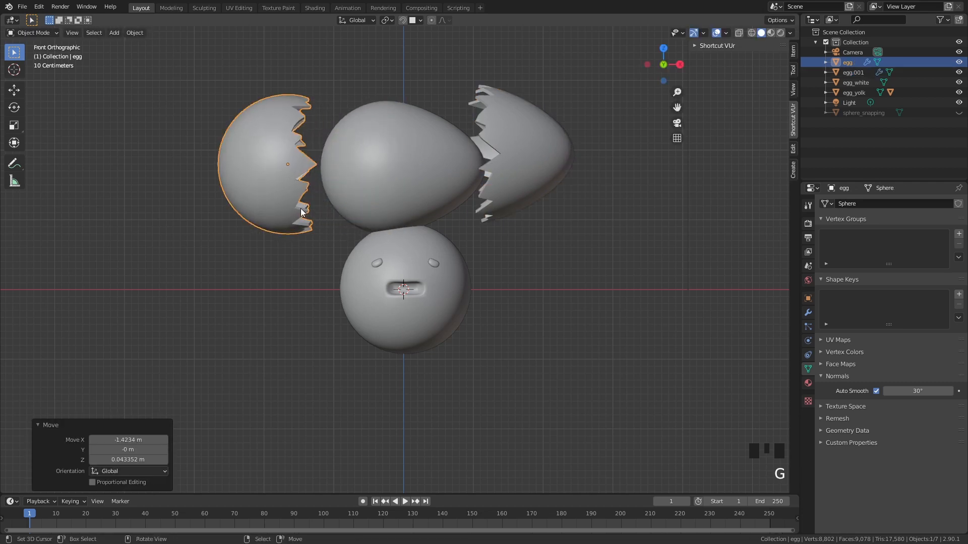
pyautogui.rightClick(397, 153)
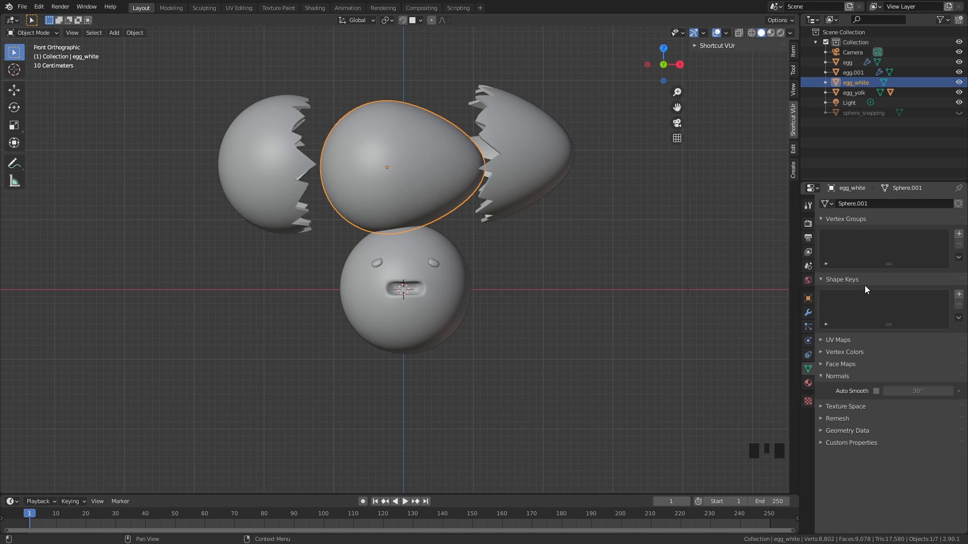
pyautogui.rightClick(428, 243)
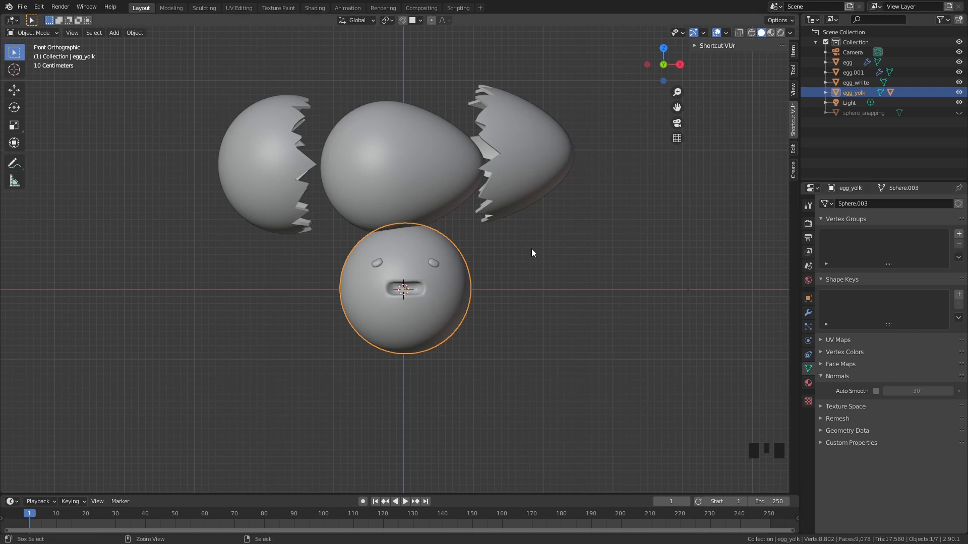
# Undo the moves that separated the two shell halves
pyautogui.hotkey('ctrl', 'z')
pyautogui.hotkey('ctrl', 'z')
pyautogui.hotkey('ctrl', 'z')
pyautogui.hotkey('ctrl', 'z')
pyautogui.hotkey('ctrl', 'z')
pyautogui.hotkey('ctrl', 'z')
pyautogui.hotkey('ctrl', 'z')
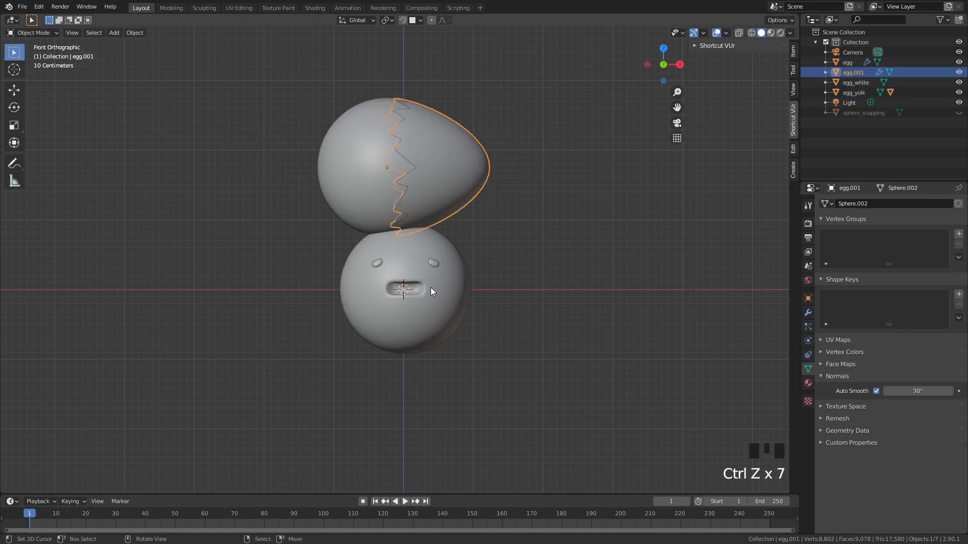
# Move the egg yolk up inside the closed shell and scale it to 0.742 so it fits
pyautogui.rightClick(431, 287)
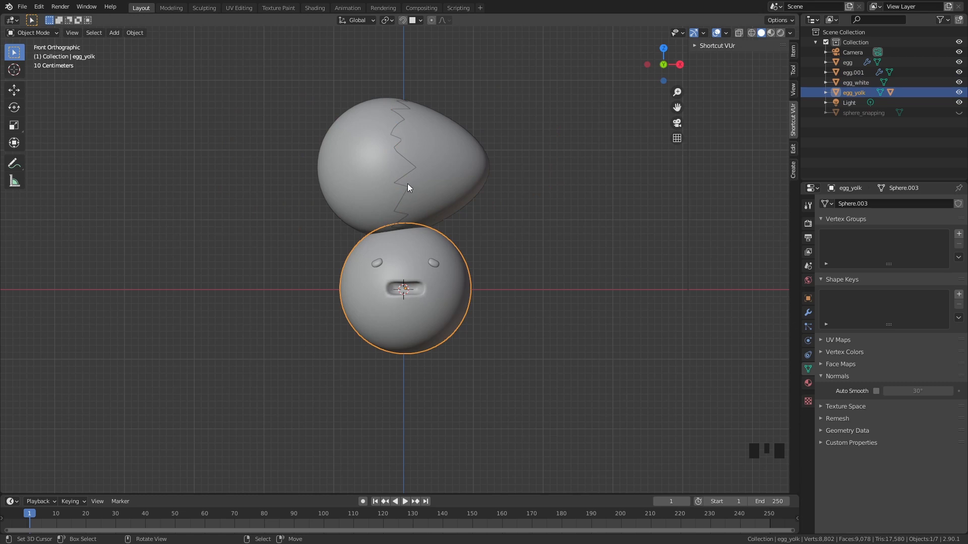
pyautogui.scroll(2, 453, 260)
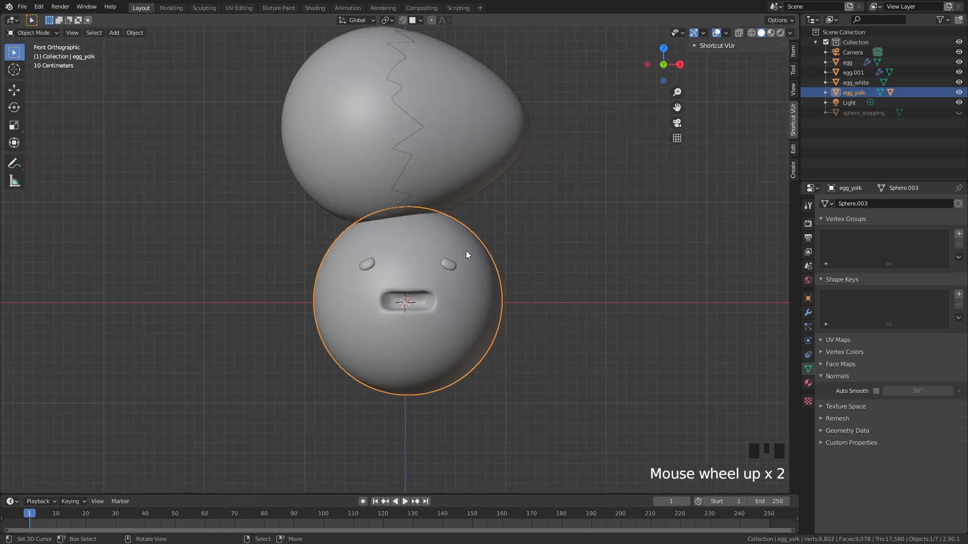
pyautogui.scroll(-2, 466, 252)
pyautogui.press('s')
pyautogui.rightClick(564, 257)
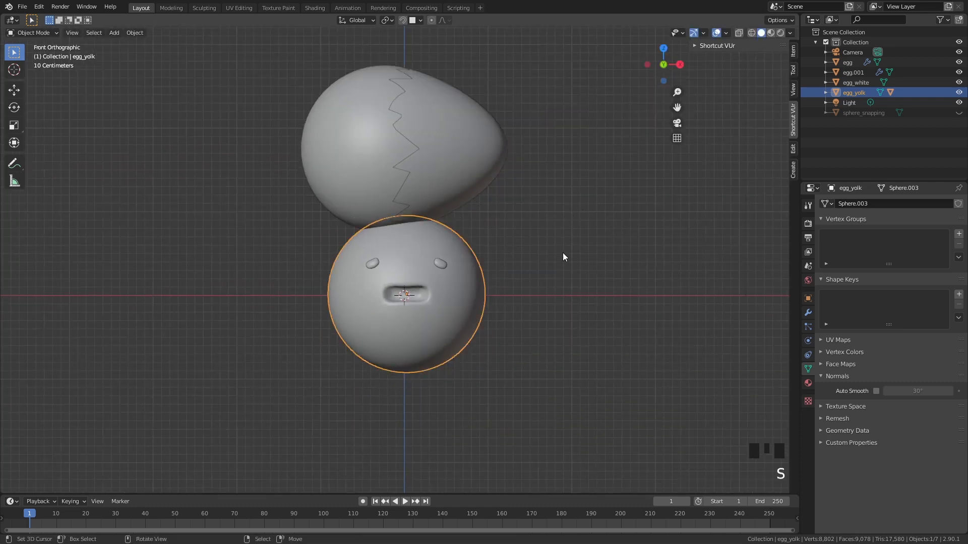
pyautogui.press('g')
pyautogui.click(558, 106)
pyautogui.press('s')
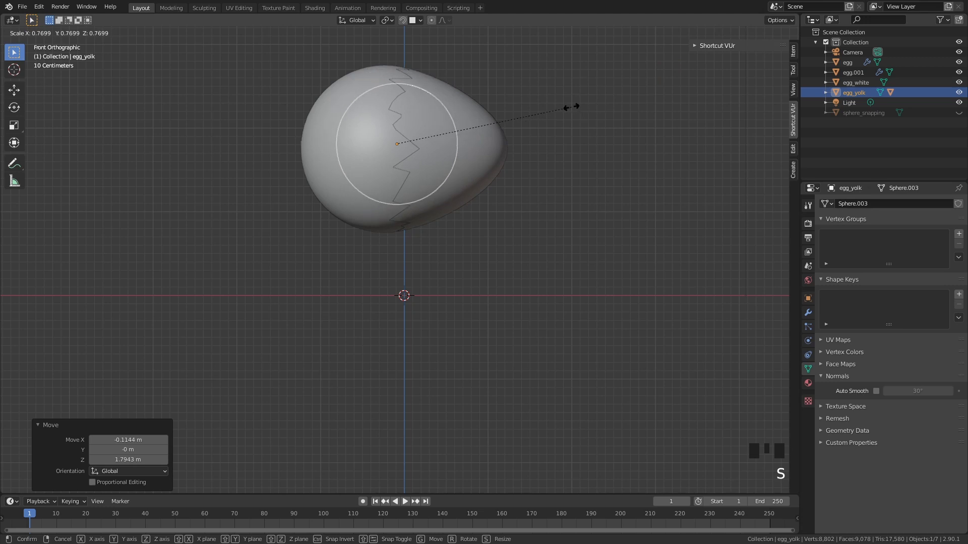
pyautogui.click(564, 107)
pyautogui.moveTo(562, 119)
pyautogui.mouseDown(button='middle')
pyautogui.moveTo(558, 129)
pyautogui.moveTo(662, 190)
pyautogui.moveTo(642, 219)
pyautogui.moveTo(562, 137)
pyautogui.mouseUp(button='middle')
pyautogui.press('KP_3')
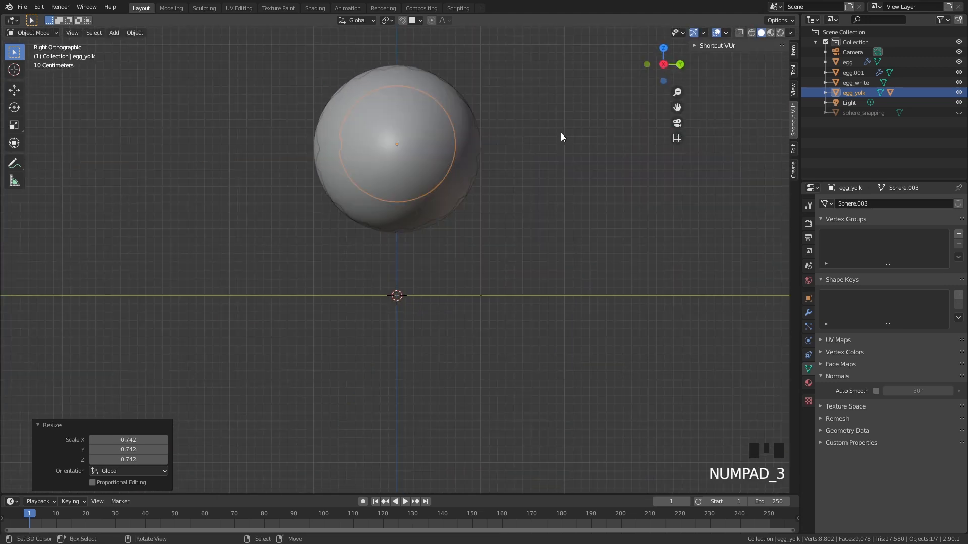
# Move the yolk back out below the shell, about -1.87 m along Z
pyautogui.press('KP_1')
pyautogui.press('g')
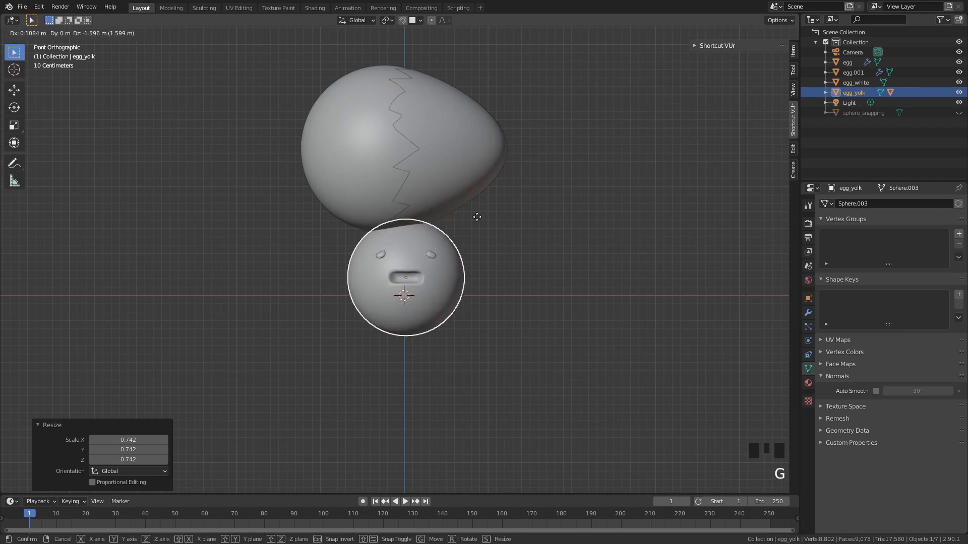
pyautogui.click(470, 236)
# Add a Basis shape key and a second shape key to the egg yolk
pyautogui.scroll(2, 470, 236)
pyautogui.keyDown('shift'); pyautogui.moveTo(470, 237); pyautogui.dragTo(489, 201, button='middle'); pyautogui.keyUp('shift')
pyautogui.scroll(4, 490, 212)
pyautogui.keyDown('shift'); pyautogui.moveTo(571, 247); pyautogui.dragTo(563, 212, button='middle'); pyautogui.keyUp('shift')
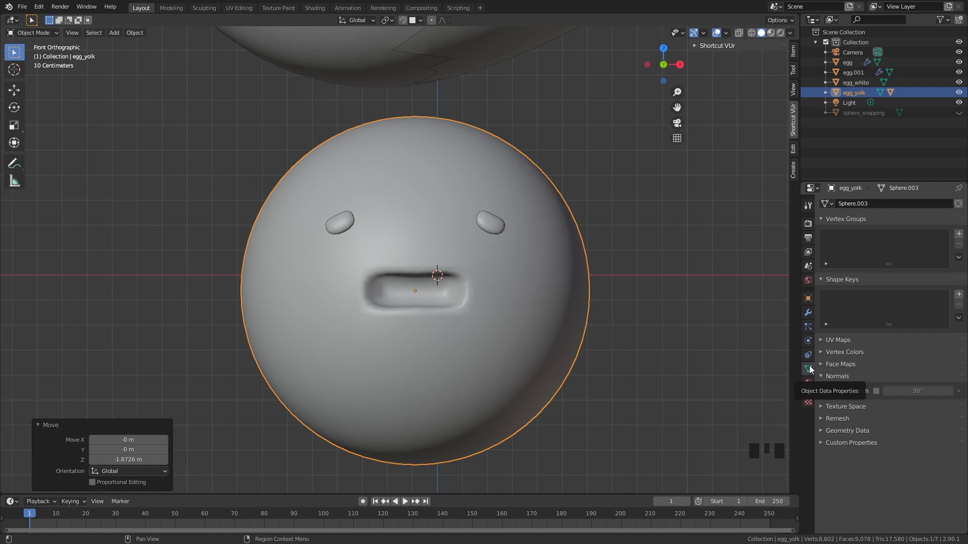
pyautogui.click(959, 294)
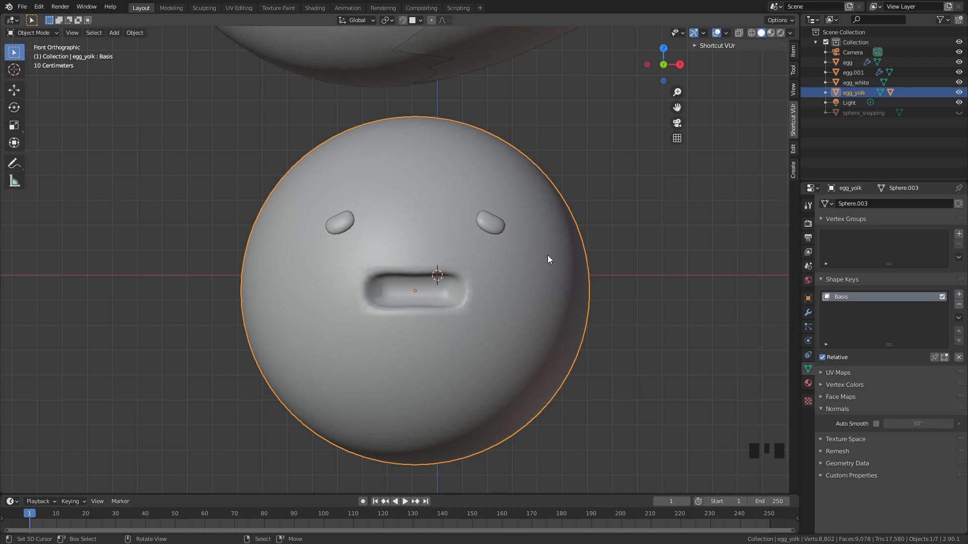
pyautogui.press('Tab')
pyautogui.press('Tab')
pyautogui.click(958, 295)
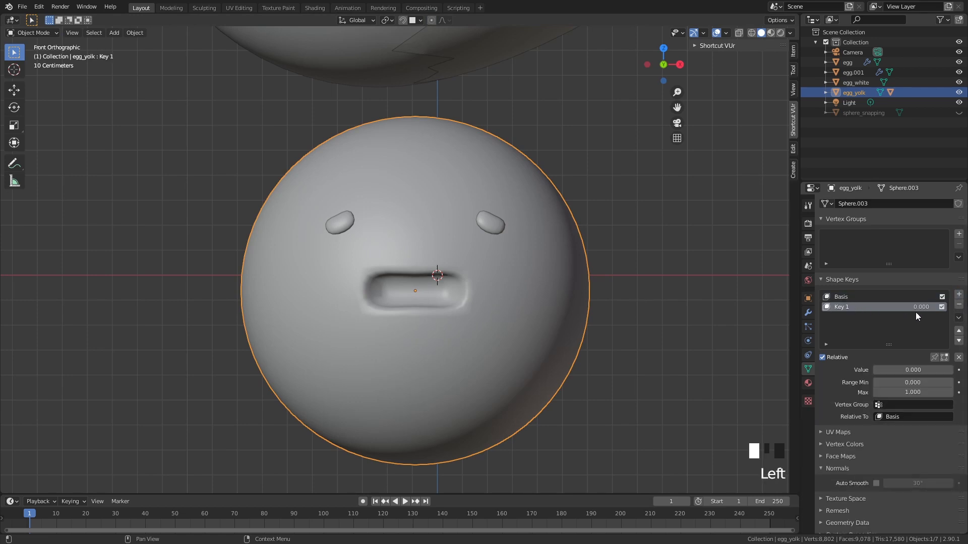
# In Key 1, pull an upper head vertex outward into mirrored horns, about 0.16 m in X and 0.14 m in Z
pyautogui.press('Tab')
pyautogui.press('Tab')
pyautogui.press('Tab')
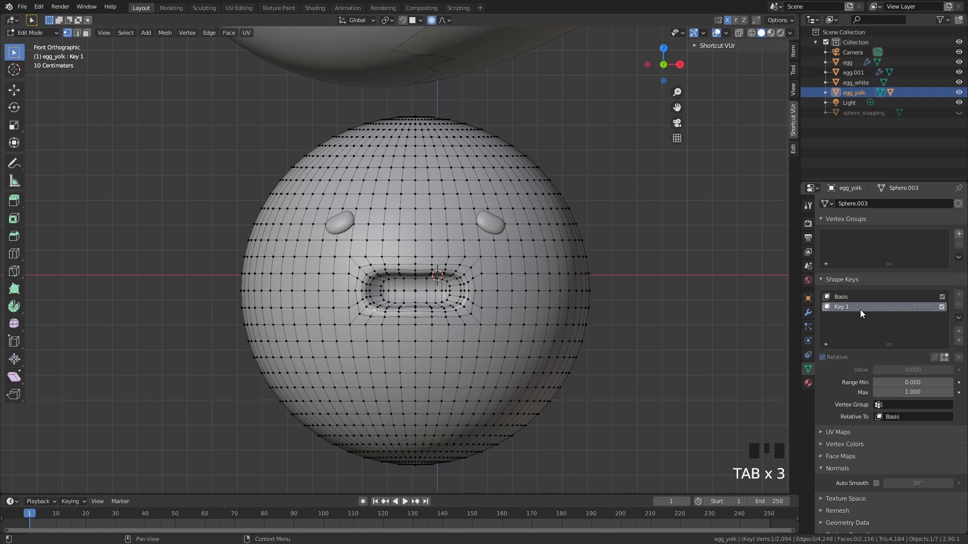
pyautogui.press('Tab')
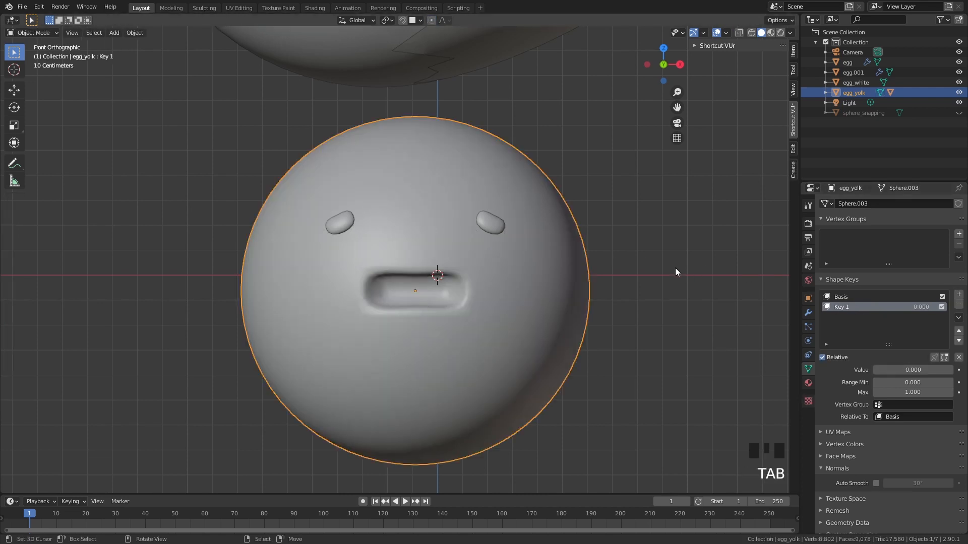
pyautogui.press('Tab')
pyautogui.rightClick(493, 168)
pyautogui.press('g')
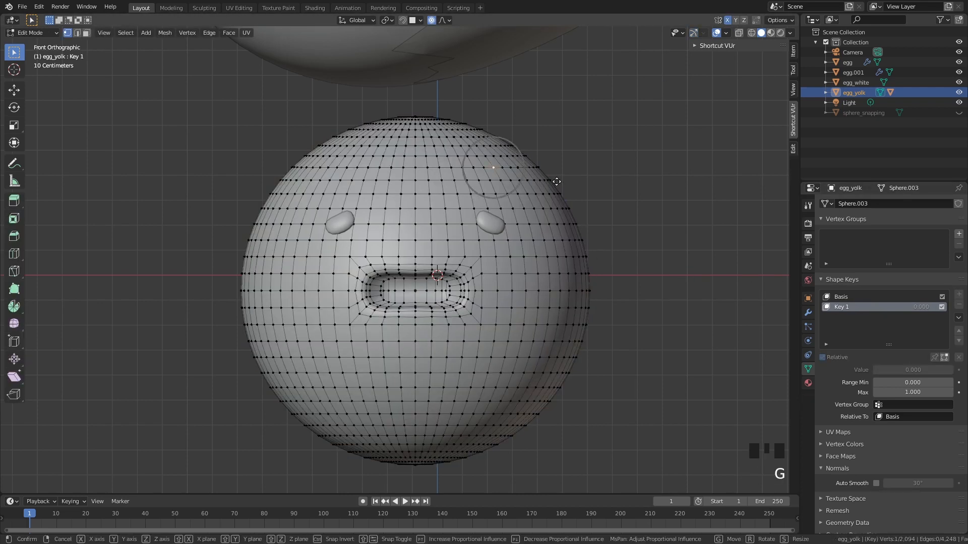
pyautogui.click(597, 149)
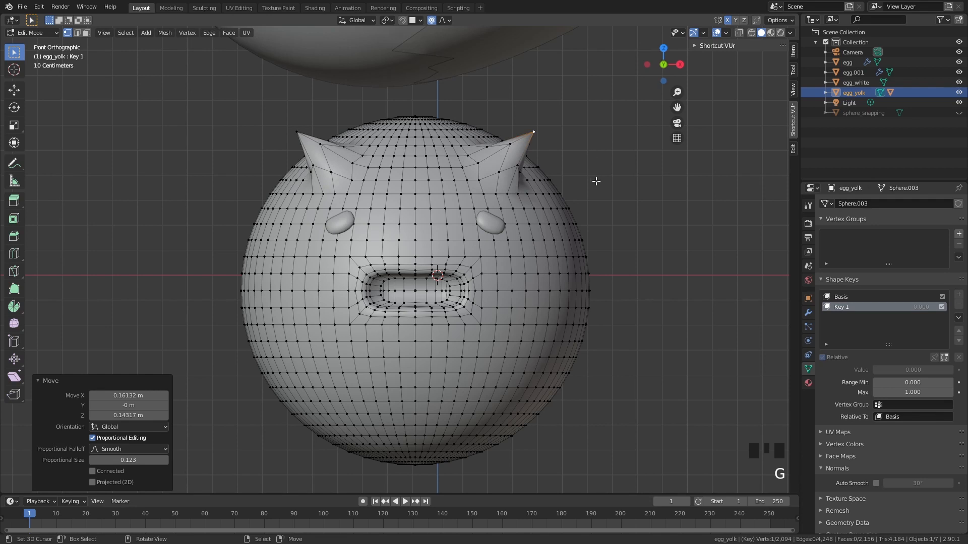
pyautogui.press('Tab')
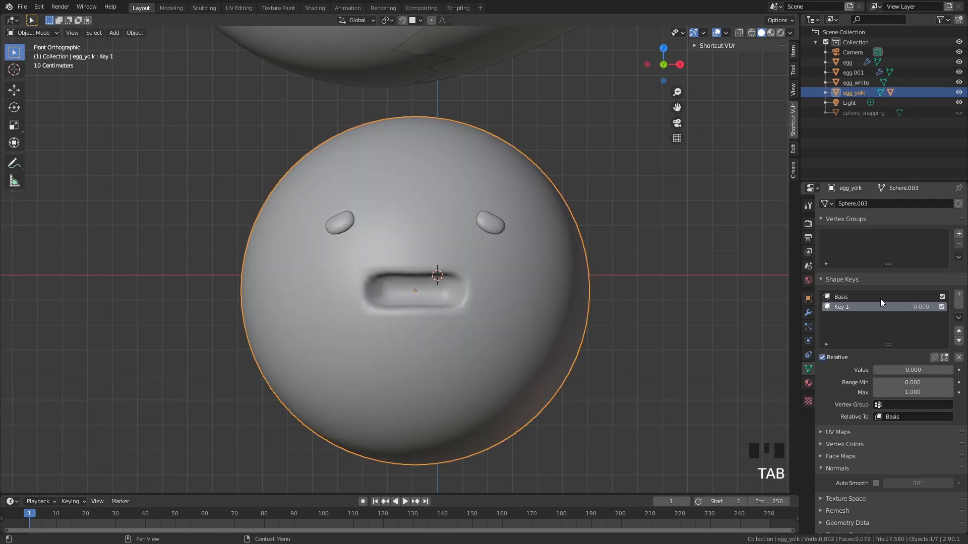
# Test the Key 1 shape key by sliding its value between 0 and 1
pyautogui.click(921, 310)
pyautogui.moveTo(920, 307); pyautogui.dragTo(723, 195)
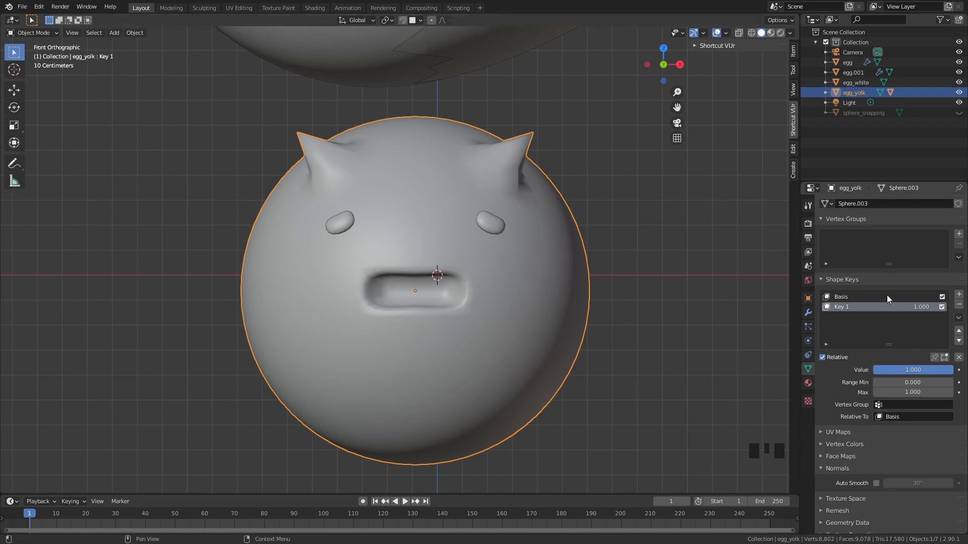
pyautogui.moveTo(930, 307); pyautogui.dragTo(836, 307)
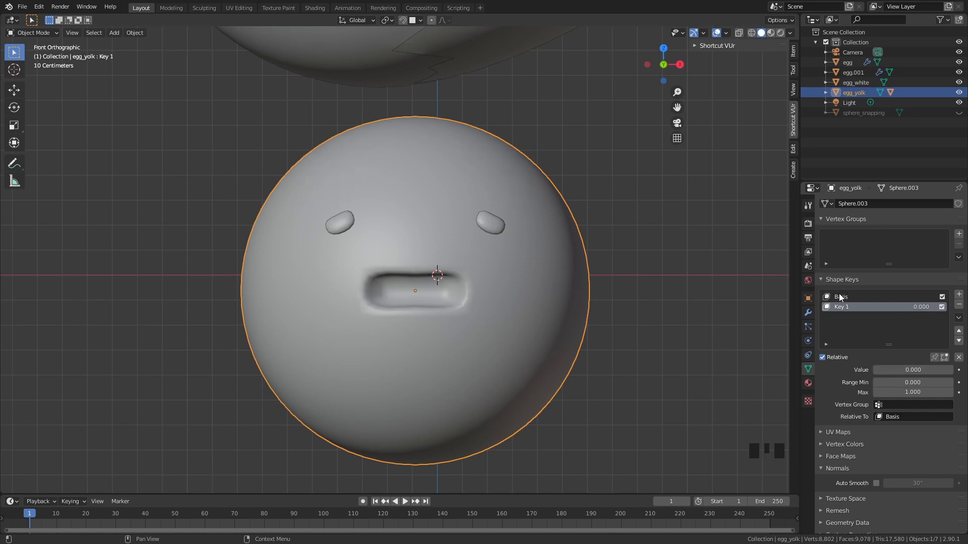
pyautogui.moveTo(909, 307); pyautogui.dragTo(946, 308)
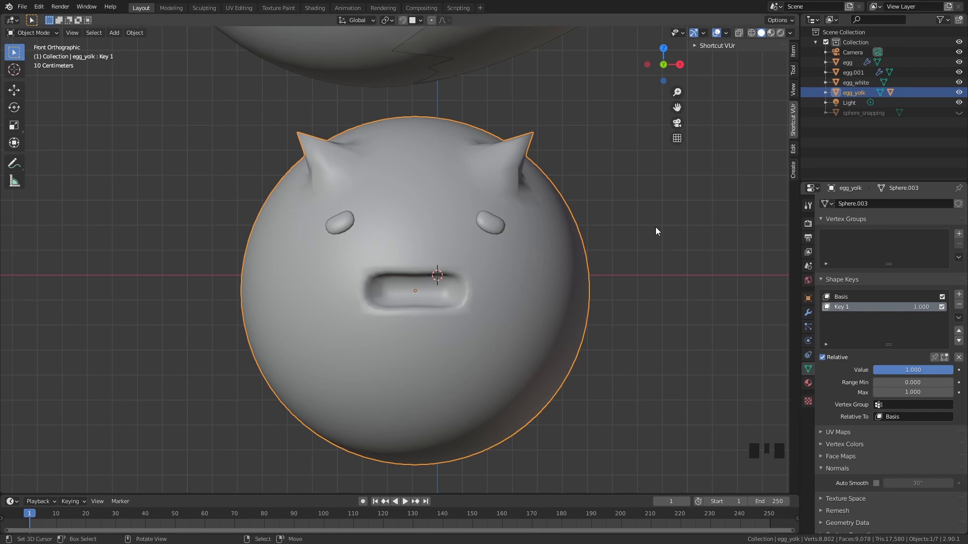
# Undo the value changes and the horn deformation on the yolk
pyautogui.hotkey('ctrl', 'z')
pyautogui.hotkey('ctrl', 'z')
pyautogui.hotkey('ctrl', 'z')
pyautogui.hotkey('ctrl', 'z')
pyautogui.hotkey('ctrl', 'z')
pyautogui.hotkey('ctrl', 'z')
pyautogui.hotkey('ctrl', 'z')
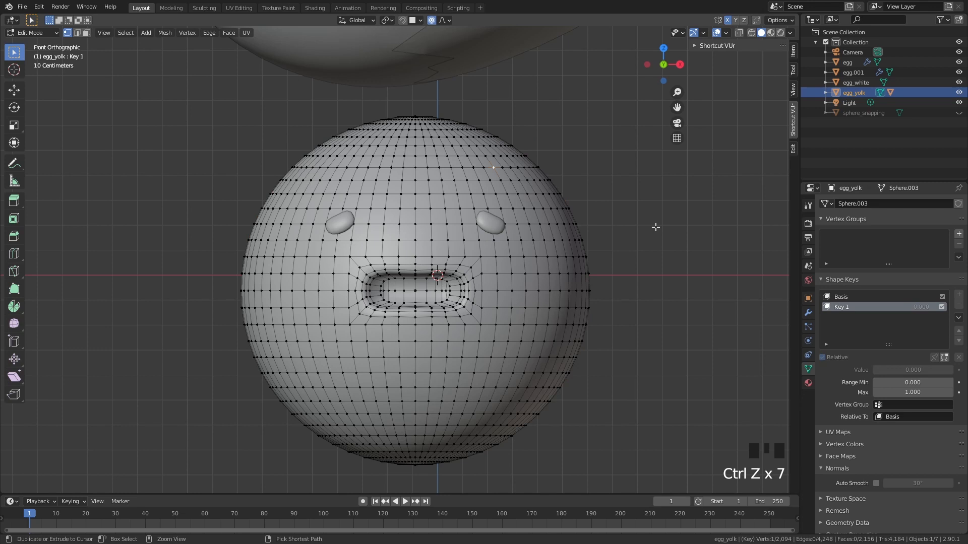
# Delete the Key 1 shape key and add a new shape key named Smile
pyautogui.press('Tab')
pyautogui.moveTo(921, 307); pyautogui.dragTo(957, 307)
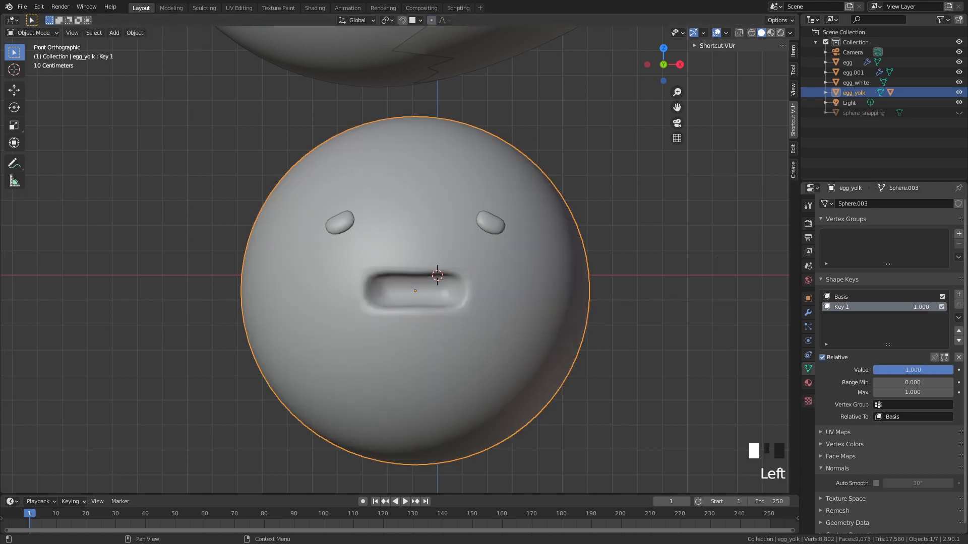
pyautogui.click(959, 304)
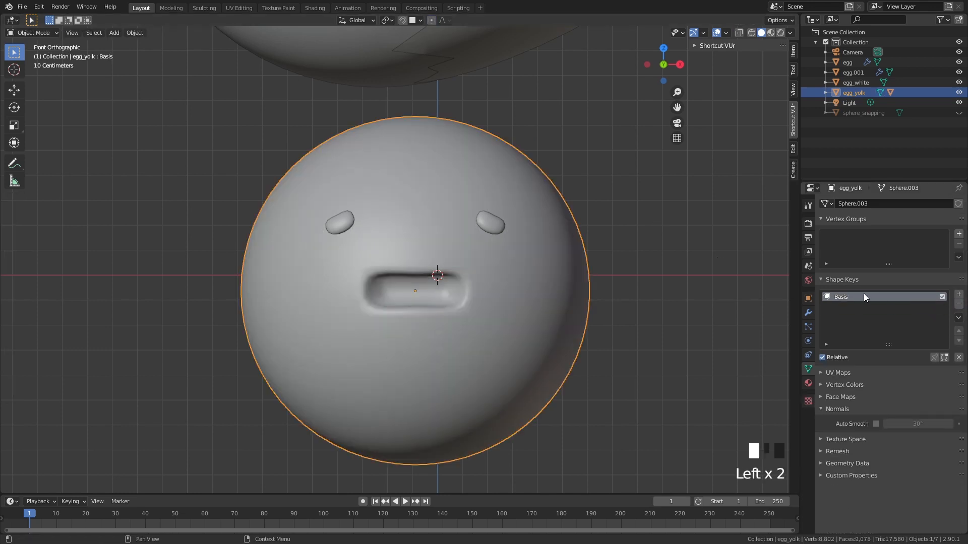
pyautogui.click(865, 298)
pyautogui.click(959, 295)
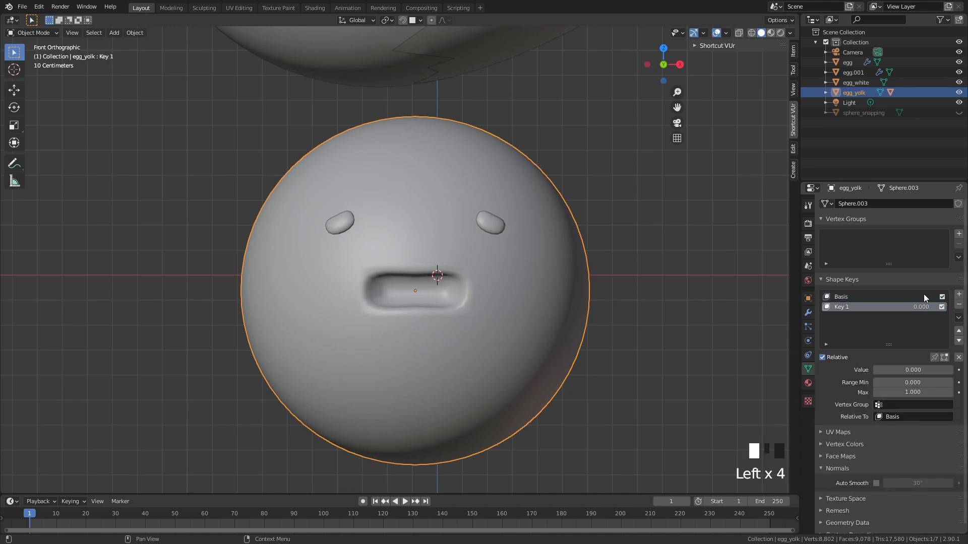
pyautogui.doubleClick(851, 306)
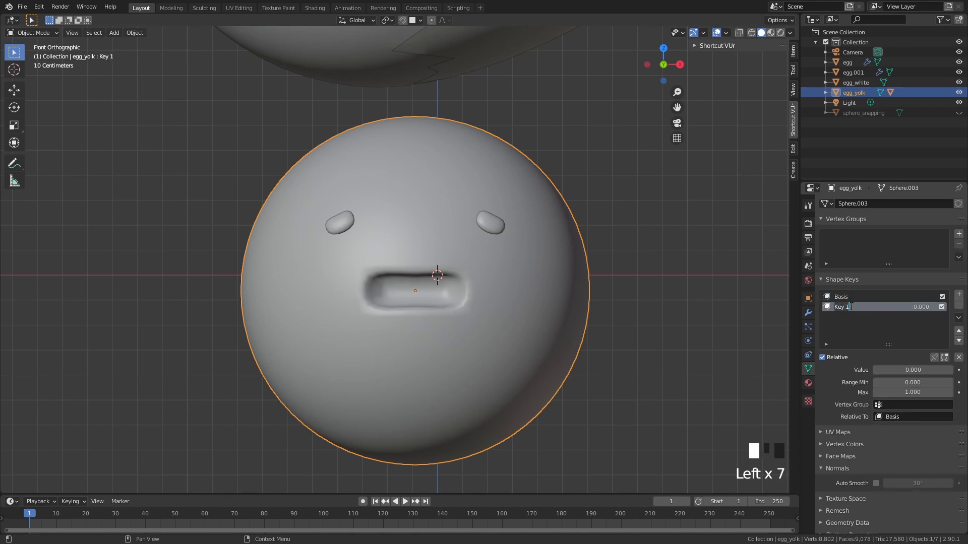
pyautogui.write('Smile')
pyautogui.press('Return')
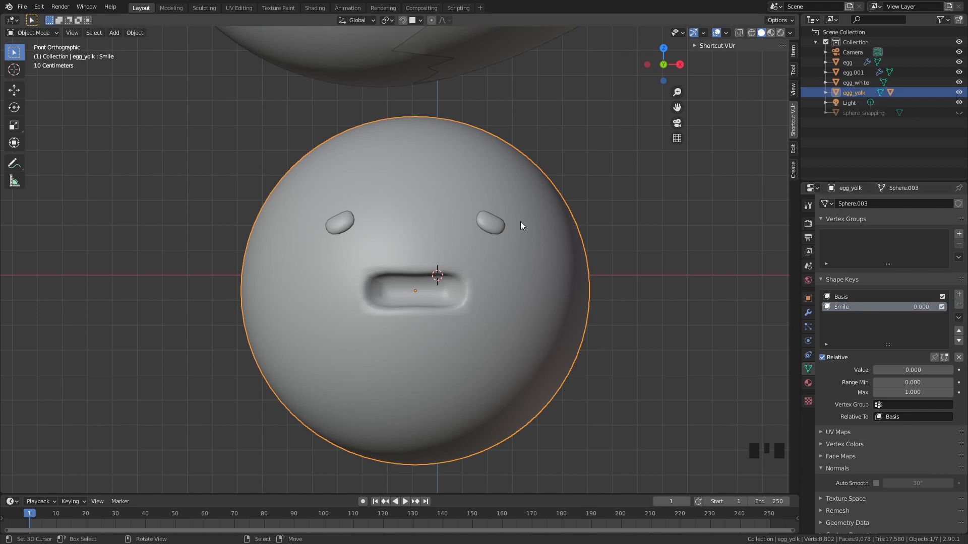
# Open the yolk's mesh for editing with the Smile shape key active
pyautogui.press('Tab')
pyautogui.scroll(4, 521, 222)
pyautogui.keyDown('shift'); pyautogui.moveTo(524, 297); pyautogui.dragTo(513, 273, button='middle'); pyautogui.keyUp('shift')
pyautogui.click(527, 275)
pyautogui.press('g')
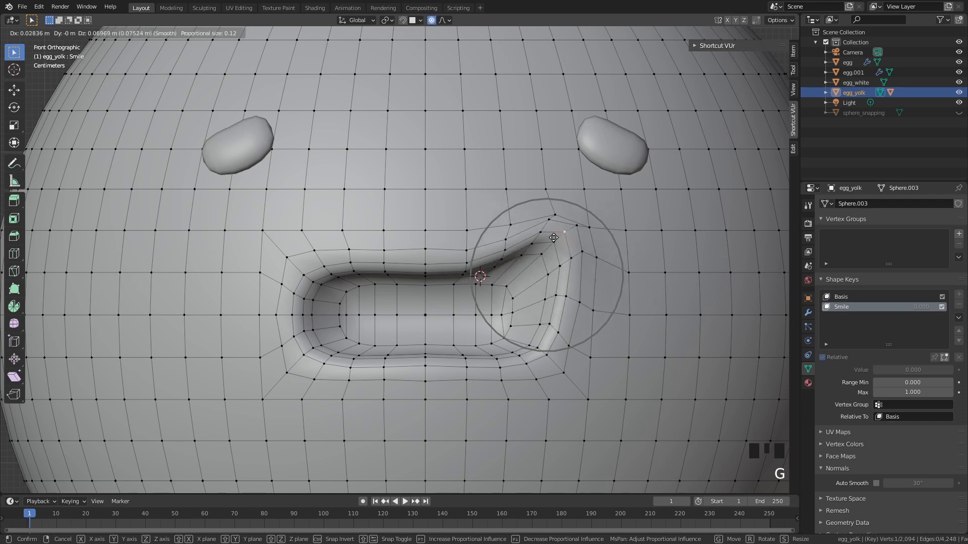
pyautogui.rightClick(573, 292)
pyautogui.press('g')
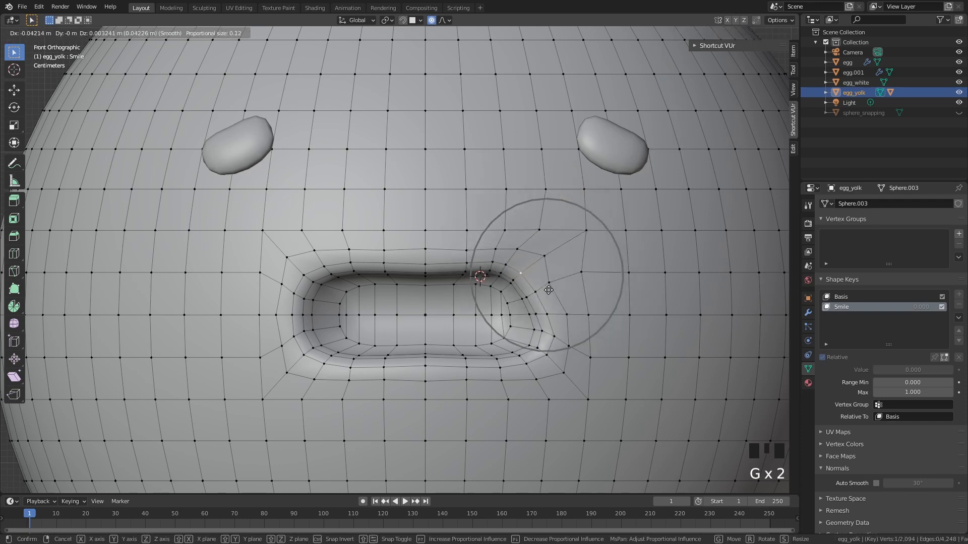
pyautogui.rightClick(548, 290)
pyautogui.rightClick(304, 276)
pyautogui.press('g')
pyautogui.rightClick(304, 258)
# Enable X mirroring and pull the mouth's upper corner vertices up and slightly outward with proportional editing
pyautogui.rightClick(545, 278)
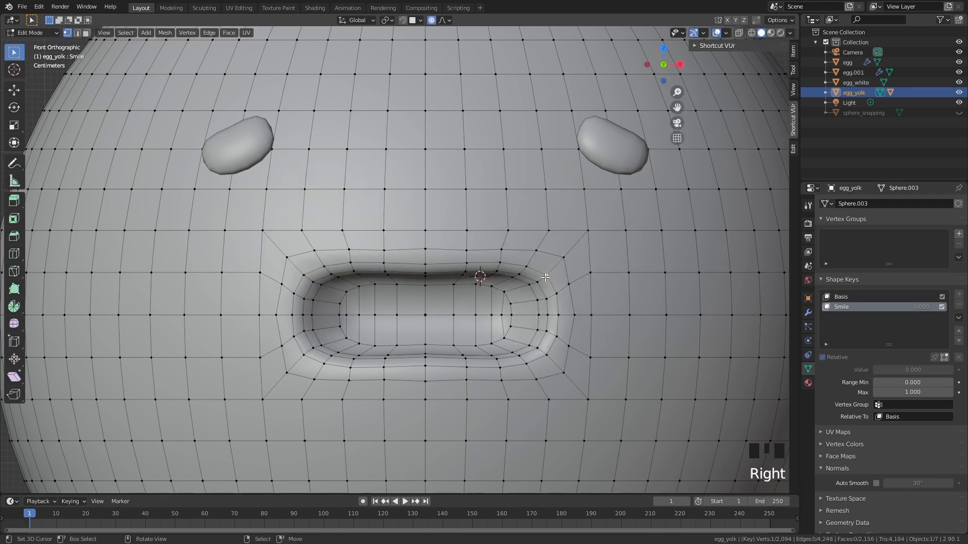
pyautogui.click(728, 20)
pyautogui.press('g')
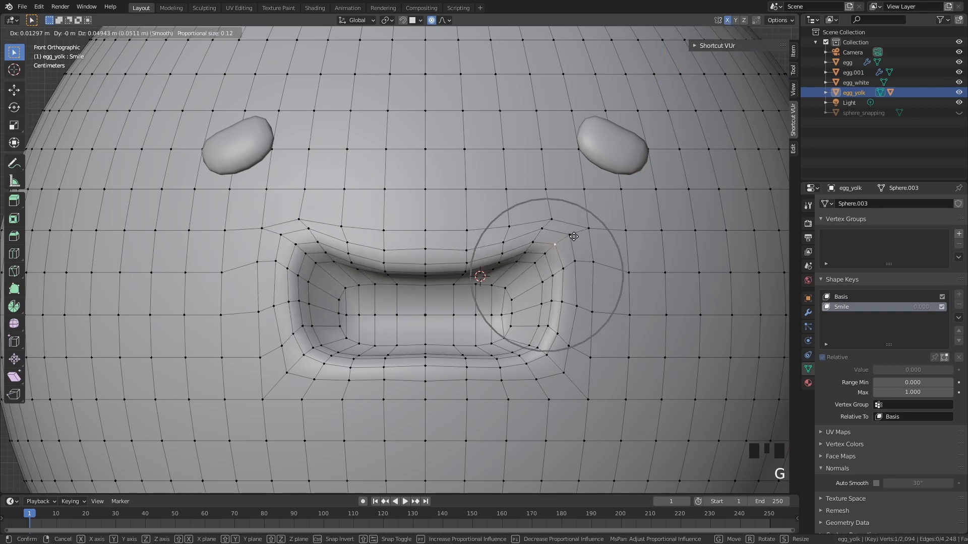
pyautogui.click(573, 236)
pyautogui.hotkey('ctrl', 'z')
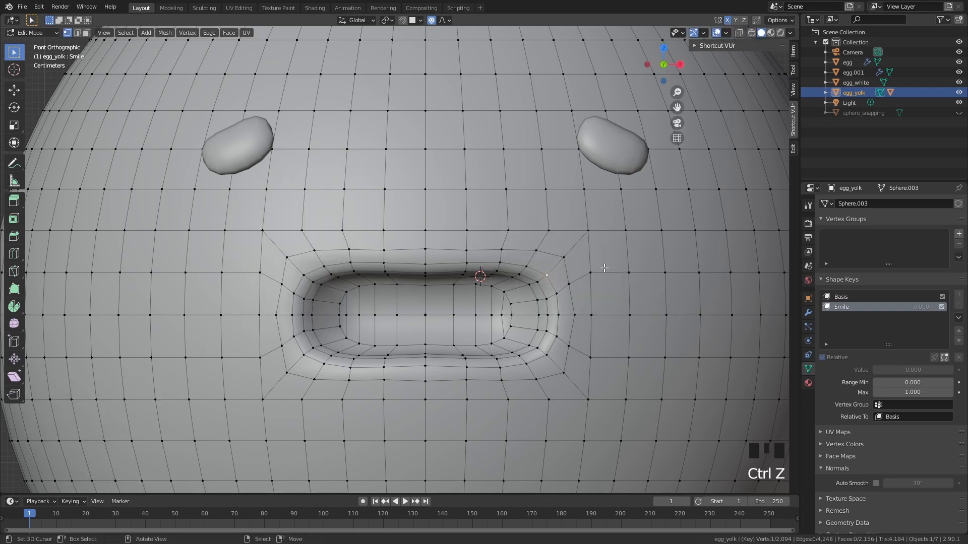
pyautogui.press('g')
pyautogui.click(614, 247)
# Raise the mouth's lower corner vertices and nudge the neighbouring lower lip vertices to round the smile
pyautogui.rightClick(543, 361)
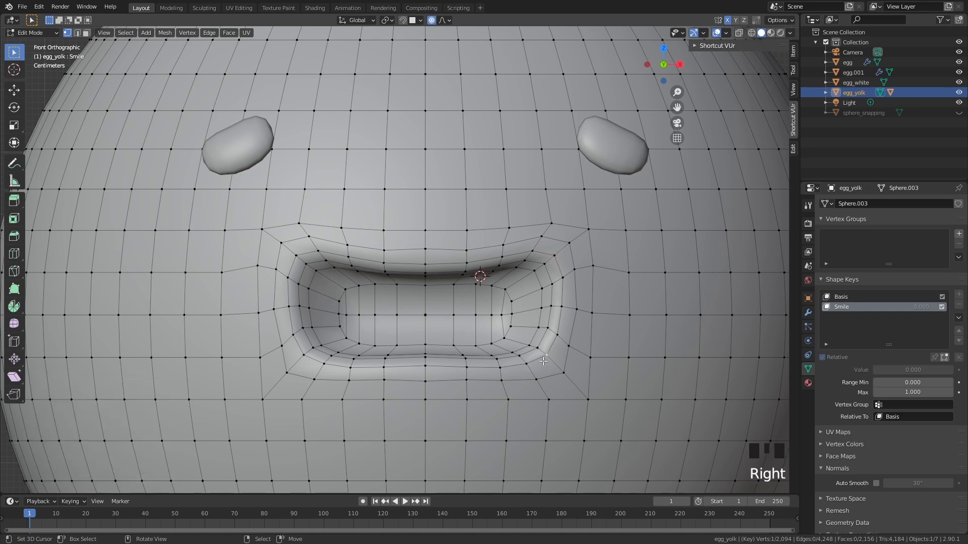
pyautogui.press('g')
pyautogui.click(539, 338)
pyautogui.rightClick(497, 363)
pyautogui.press('g')
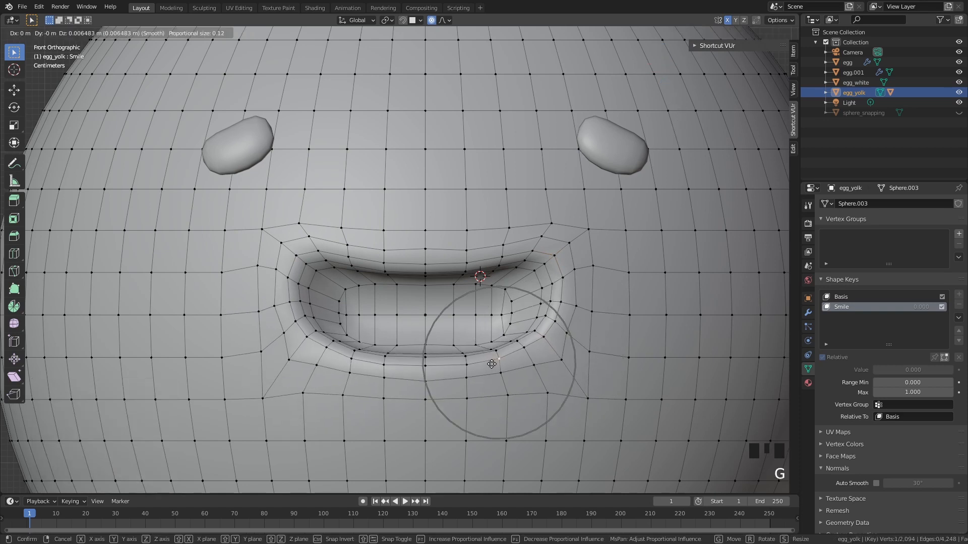
pyautogui.click(491, 364)
# Lower the centre vertices of the bottom and top lips slightly, about -0.002 m and -0.008 m along Z
pyautogui.rightClick(423, 366)
pyautogui.press('g')
pyautogui.click(425, 321)
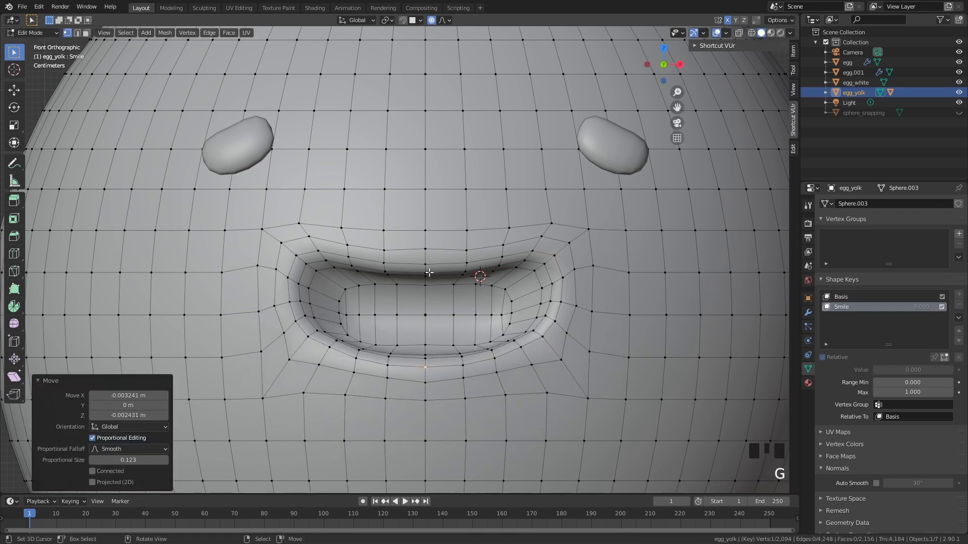
pyautogui.rightClick(427, 252)
pyautogui.press('g')
pyautogui.click(425, 258)
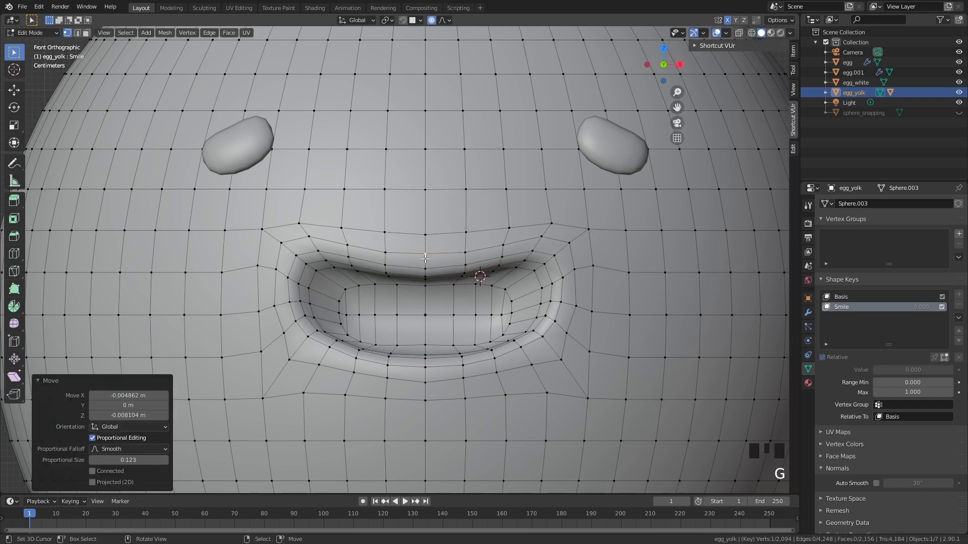
# Return to Object Mode and preview the Smile shape key on the yolk by sliding its value
pyautogui.press('Tab')
pyautogui.press('Tab')
pyautogui.press('Tab')
pyautogui.press('Tab')
pyautogui.scroll(-3, 444, 281)
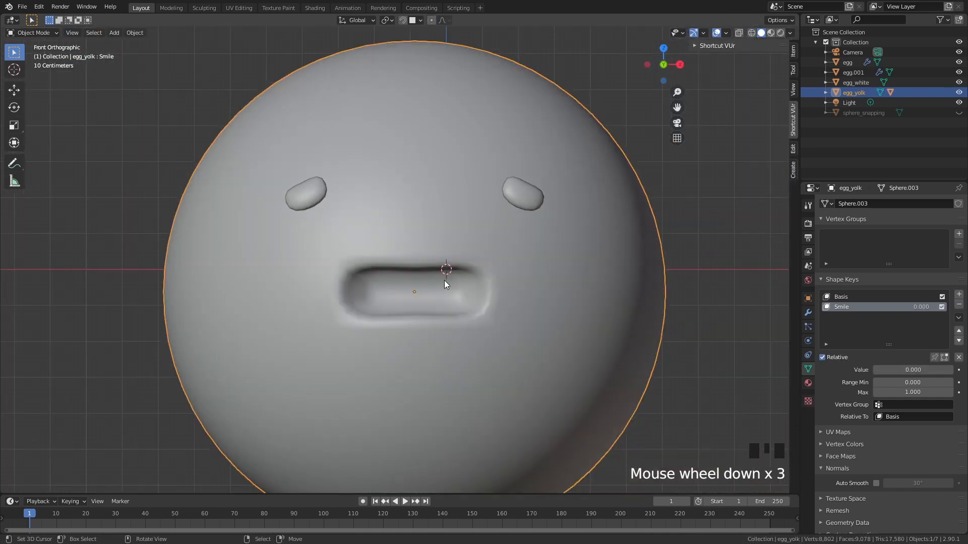
pyautogui.scroll(-2, 443, 280)
pyautogui.moveTo(918, 307)
pyautogui.mouseDown()
pyautogui.moveTo(959, 307)
pyautogui.moveTo(918, 307)
pyautogui.mouseUp()
pyautogui.rightClick(905, 310)
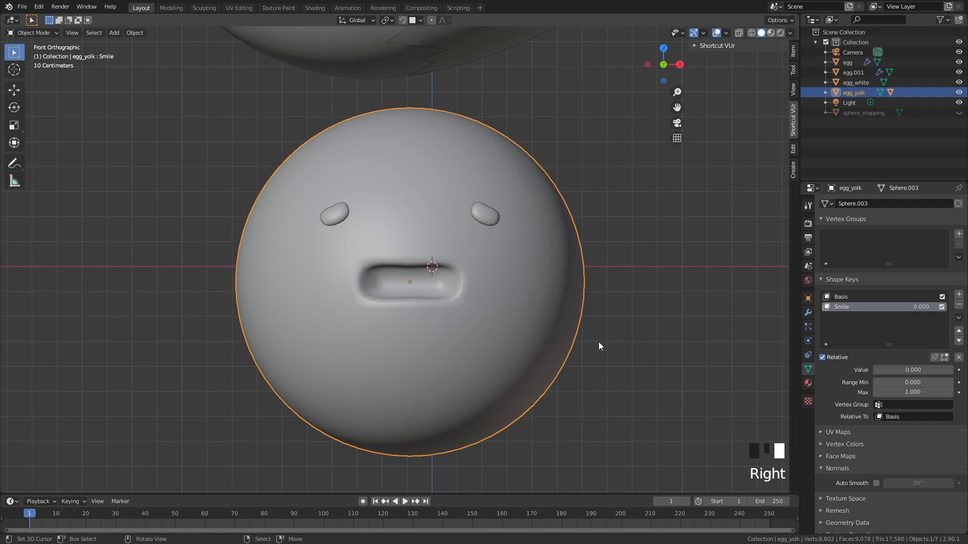
pyautogui.scroll(-6, 552, 347)
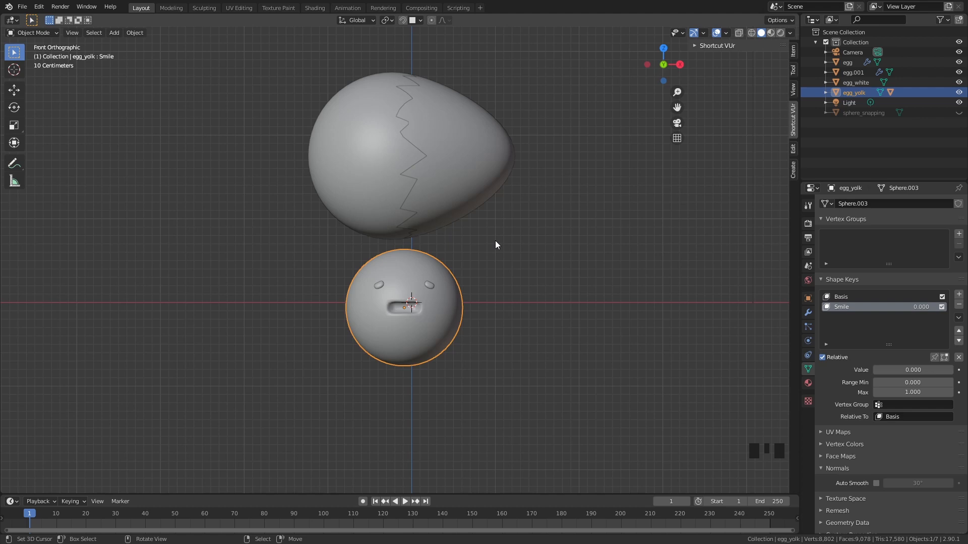
# Enlarge the timeline and keyframe the location, rotation and scale of the pointed shell half at frame 1
pyautogui.rightClick(484, 188)
pyautogui.keyDown('shift'); pyautogui.moveTo(464, 223); pyautogui.dragTo(473, 250, button='middle'); pyautogui.keyUp('shift')
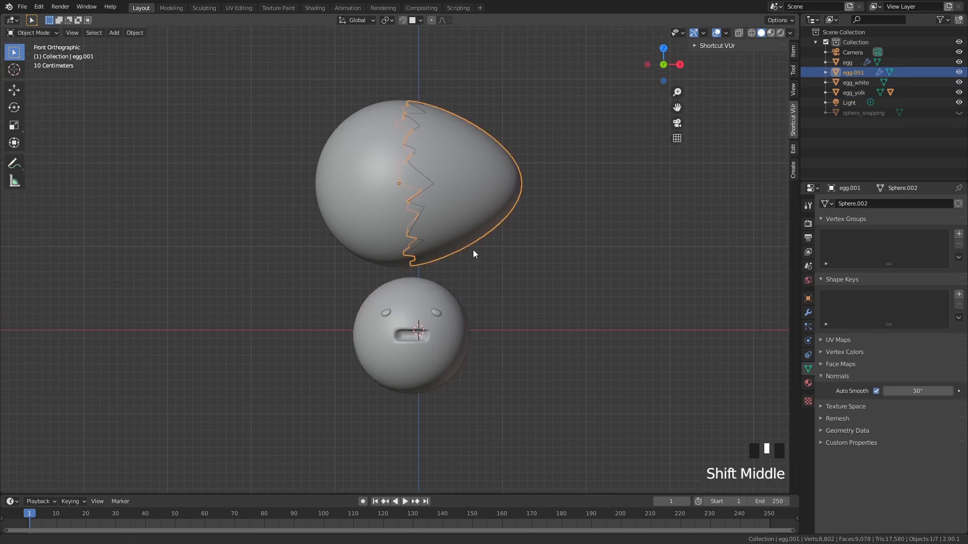
pyautogui.click(473, 496)
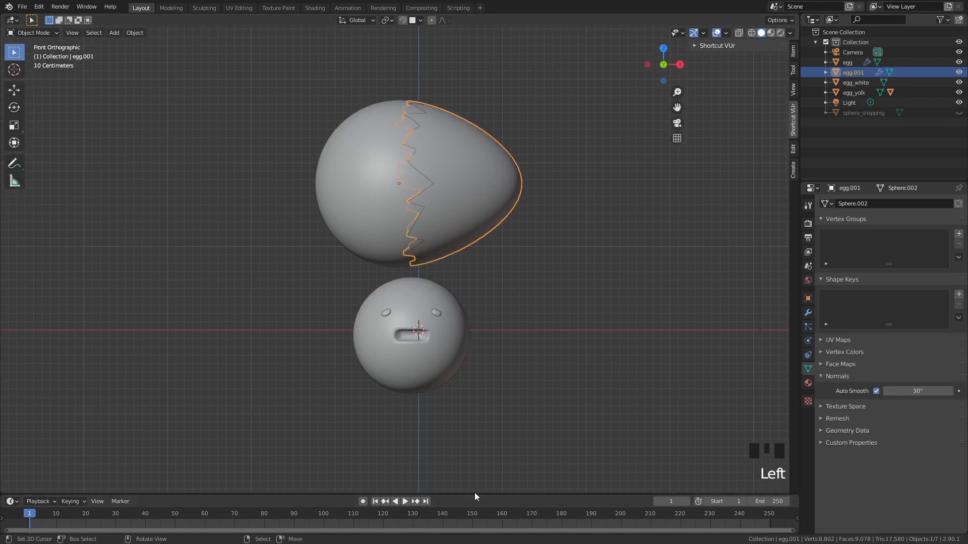
pyautogui.moveTo(475, 493); pyautogui.dragTo(475, 446)
pyautogui.click(29, 471)
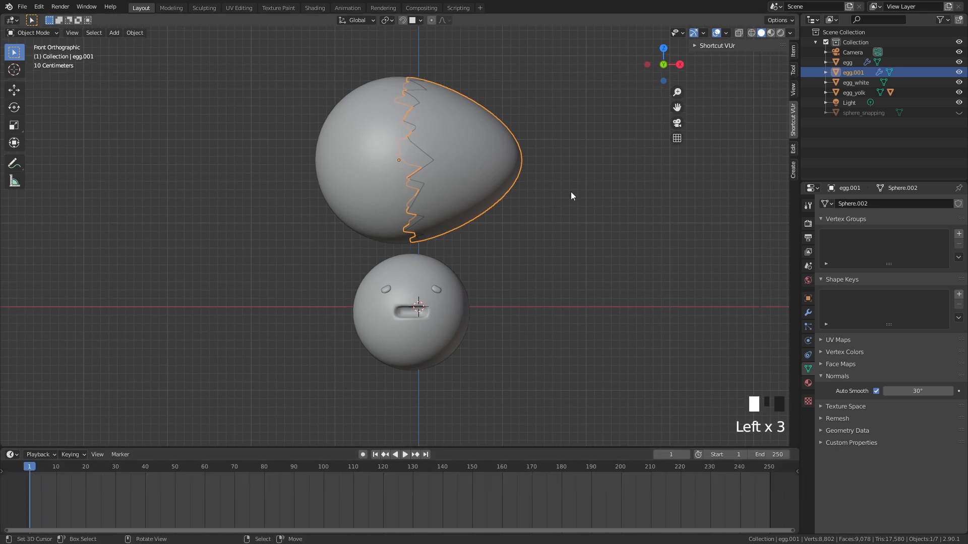
pyautogui.press('i')
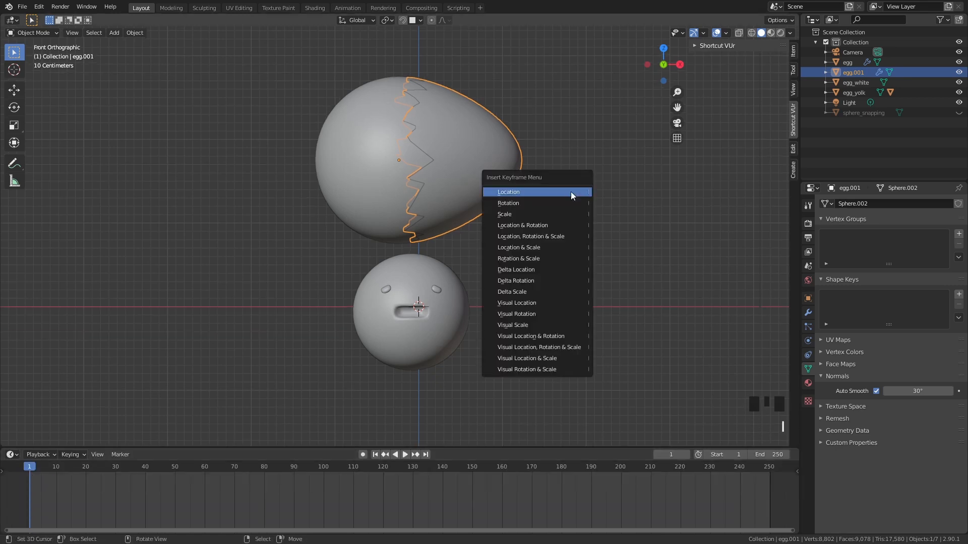
pyautogui.click(542, 236)
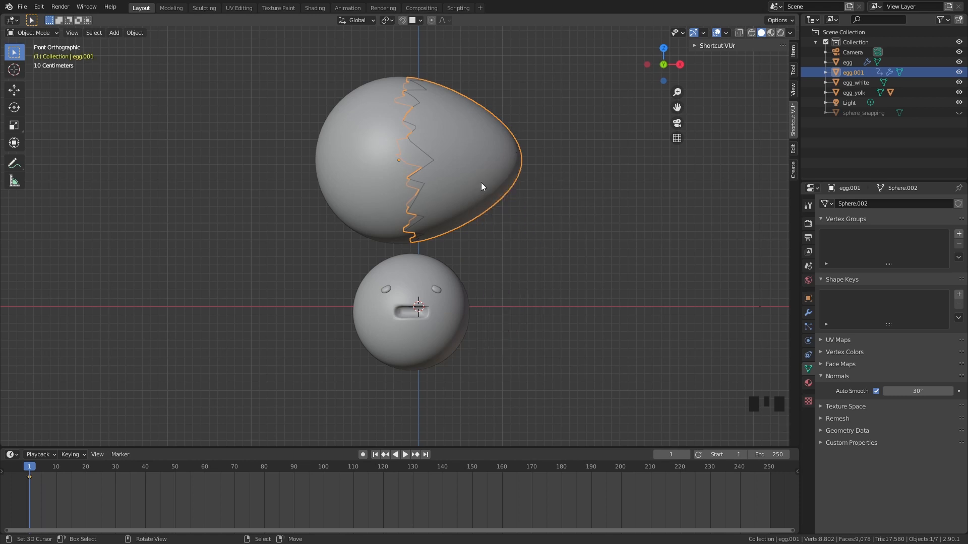
# Keyframe the rounded shell half's location, rotation and scale at frame 1
pyautogui.rightClick(328, 162)
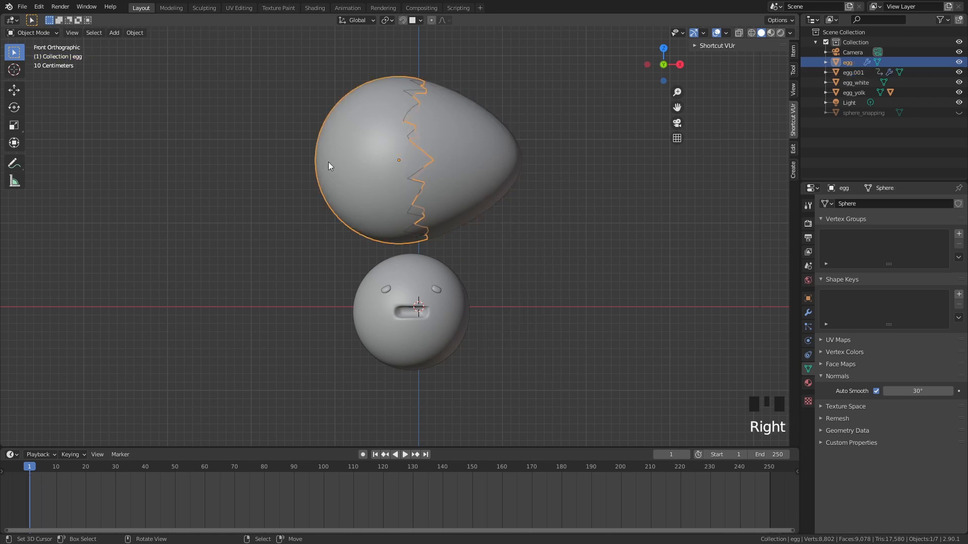
pyautogui.press('i')
pyautogui.click(525, 213)
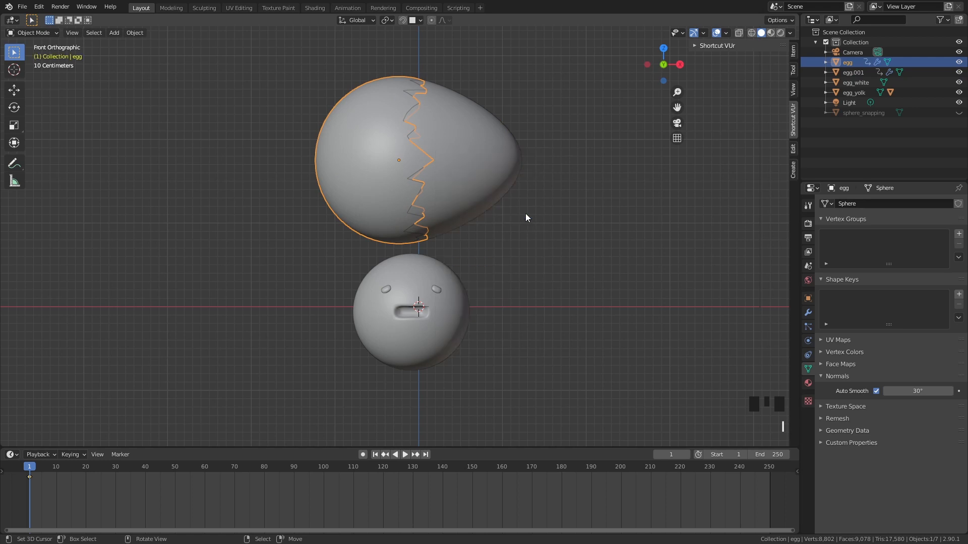
# At frame 20, move the pointed shell half away from the egg white by about 0.96 m in X and 0.18 m in Z
pyautogui.click(86, 471)
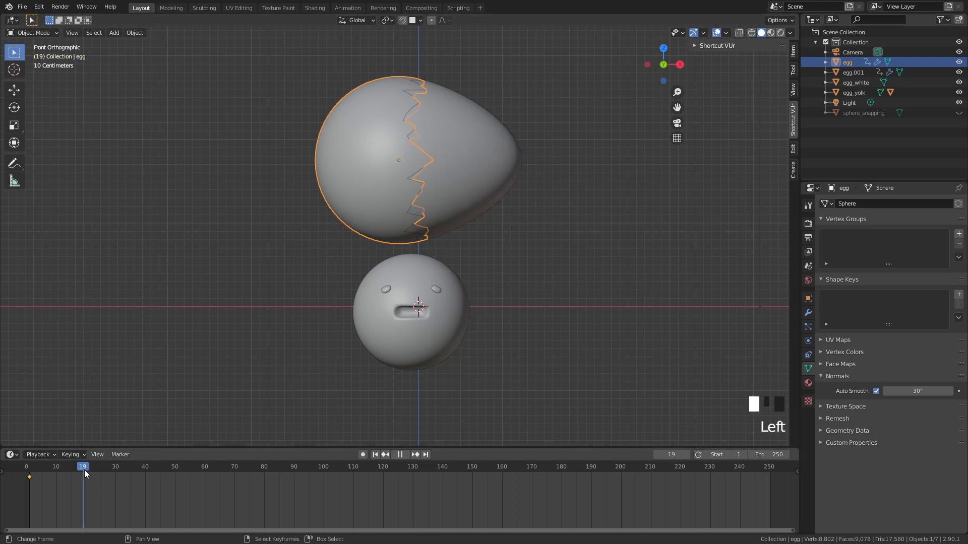
pyautogui.rightClick(504, 188)
pyautogui.scroll(-2, 512, 201)
pyautogui.press('g')
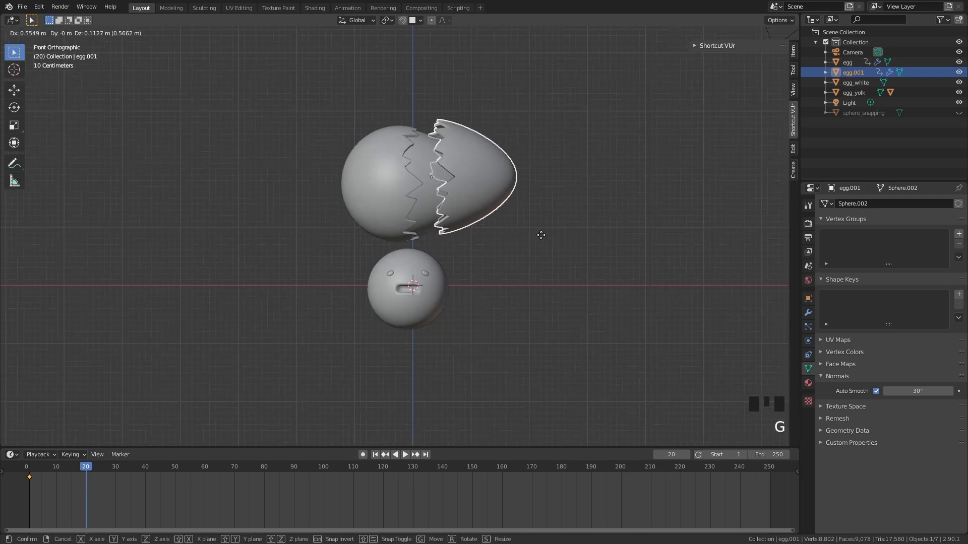
pyautogui.click(579, 238)
# Rotate the pointed shell half about 21.4° around Z and -5.9° in view, and keyframe its location, rotation and scale
pyautogui.press('r')
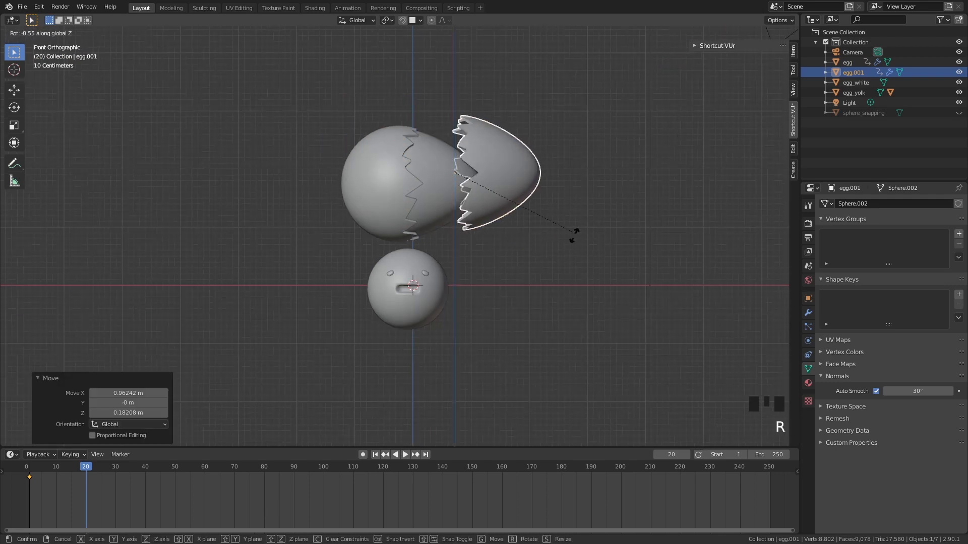
pyautogui.click(552, 284)
pyautogui.press('r')
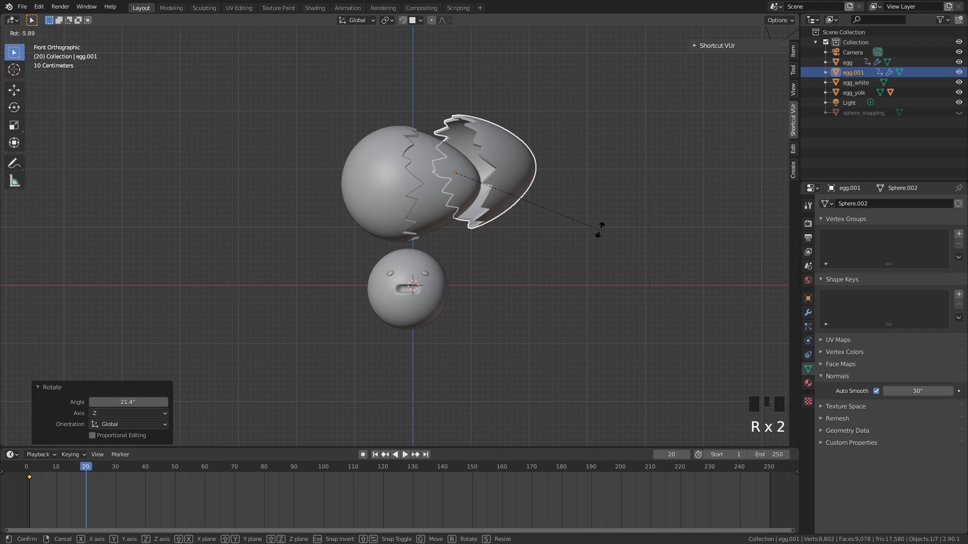
pyautogui.click(600, 230)
pyautogui.press('i')
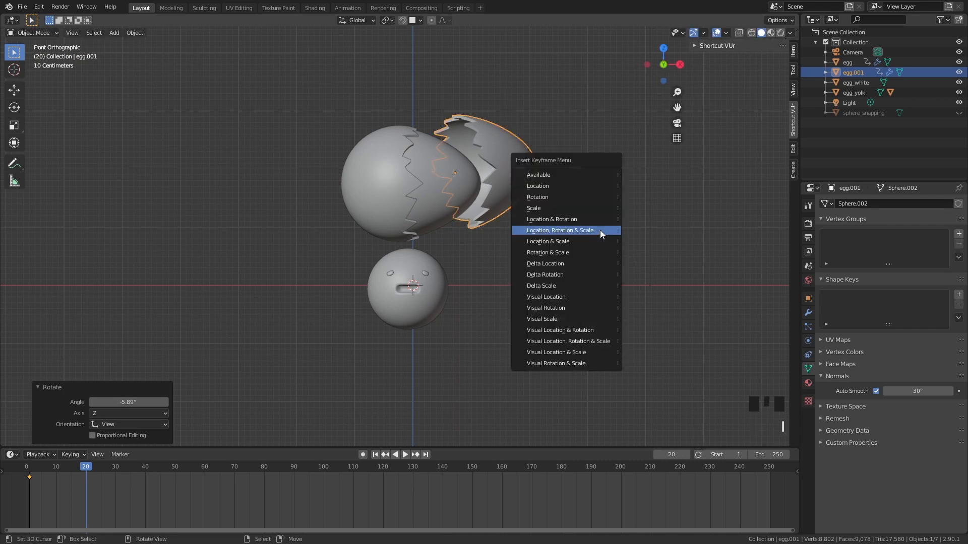
pyautogui.click(599, 229)
# Move the rounded shell half away from the egg white by about -0.94 m in X and 0.17 m in Z
pyautogui.rightClick(394, 220)
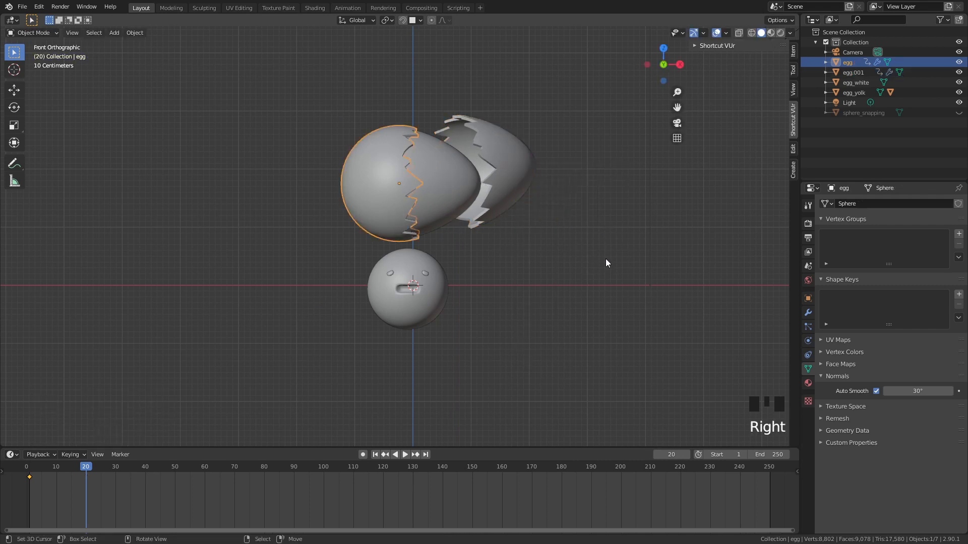
pyautogui.press('g')
pyautogui.click(583, 260)
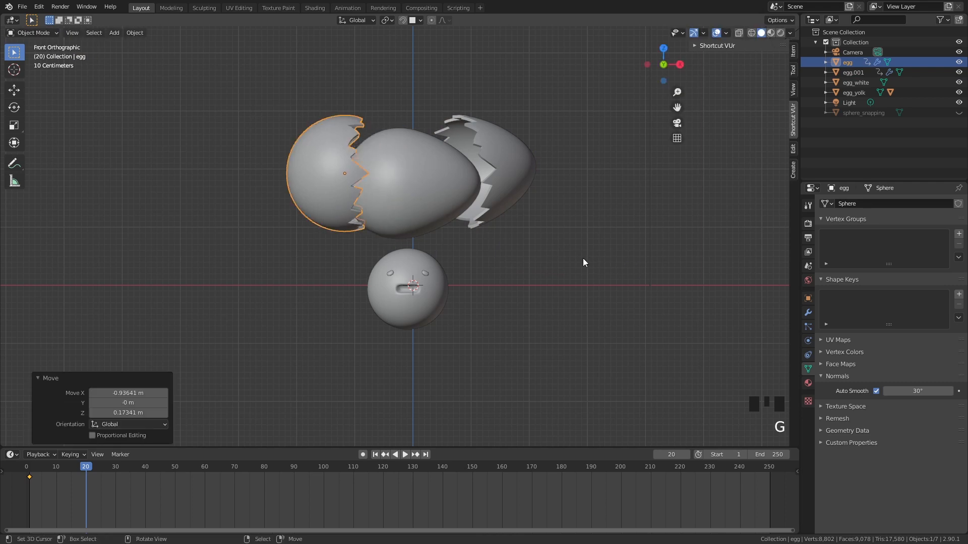
# Rotate the rounded shell half about 7.9° in view and -18.7° around Z, and keyframe its location, rotation and scale
pyautogui.press('r')
pyautogui.click(564, 287)
pyautogui.press('r')
pyautogui.press('z')
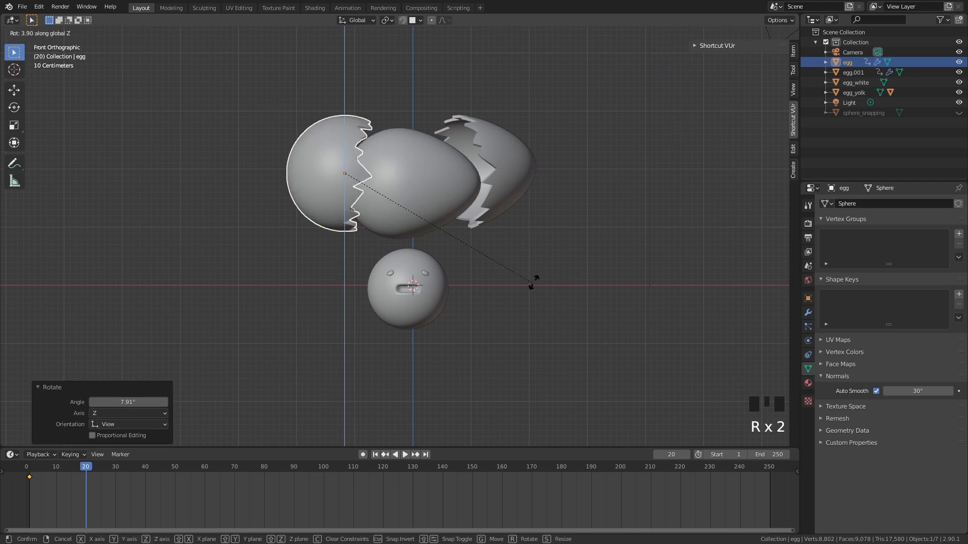
pyautogui.click(597, 208)
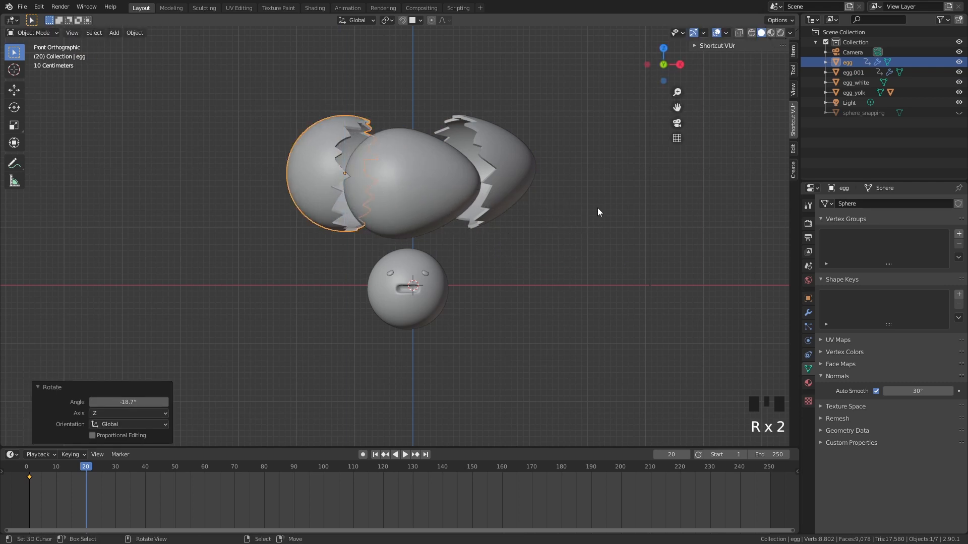
pyautogui.press('i')
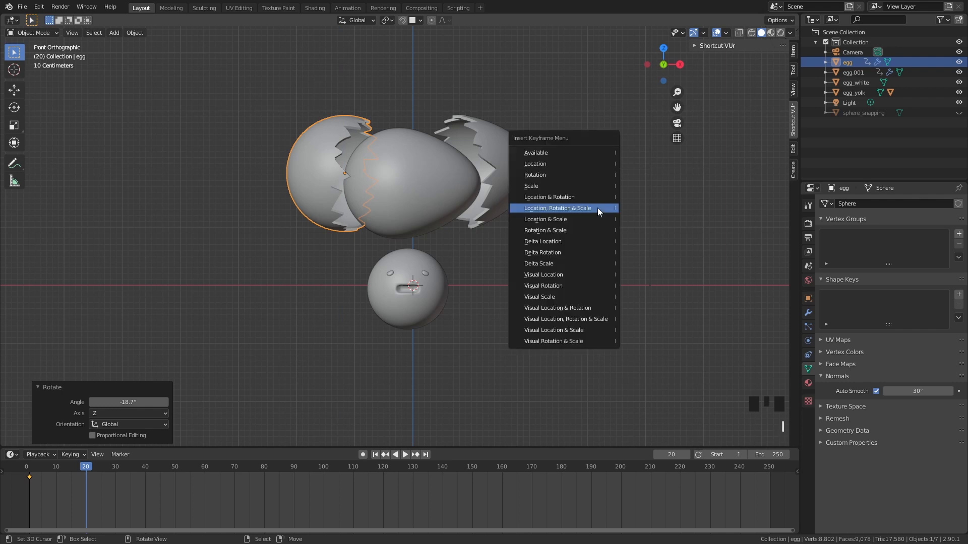
pyautogui.click(598, 208)
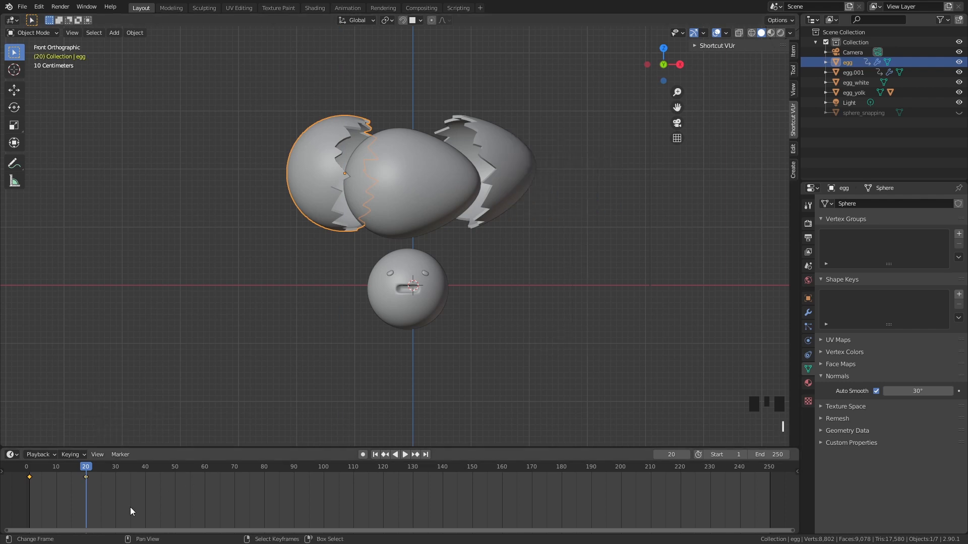
# Play the shell-opening animation from the start to preview it
pyautogui.click(27, 479)
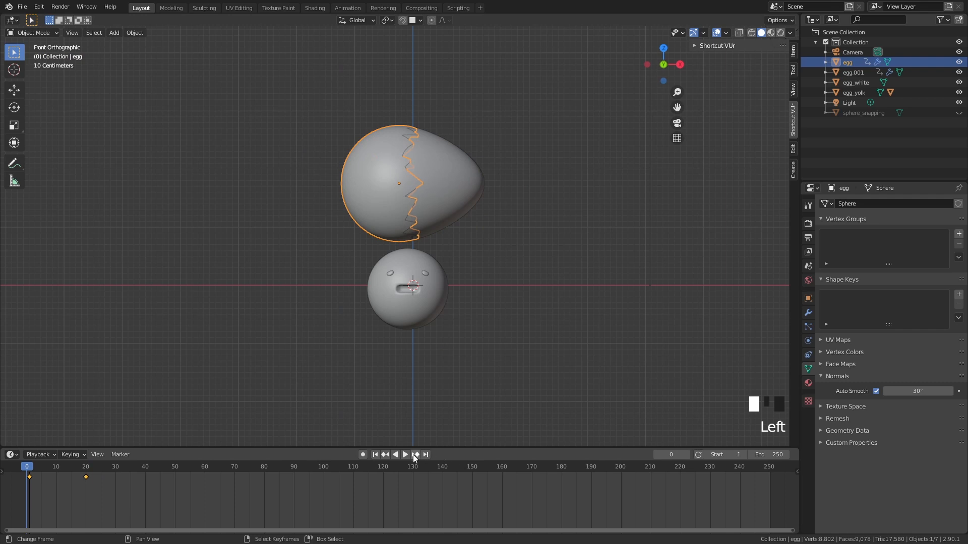
pyautogui.click(406, 455)
pyautogui.click(405, 455)
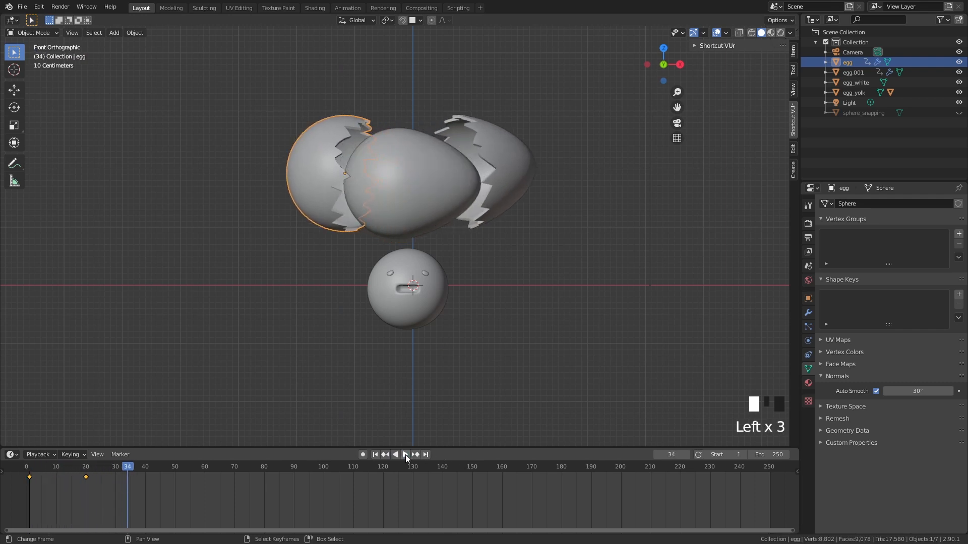
# Select the egg white, set the current frame to 20 and add a Basis shape key
pyautogui.rightClick(442, 193)
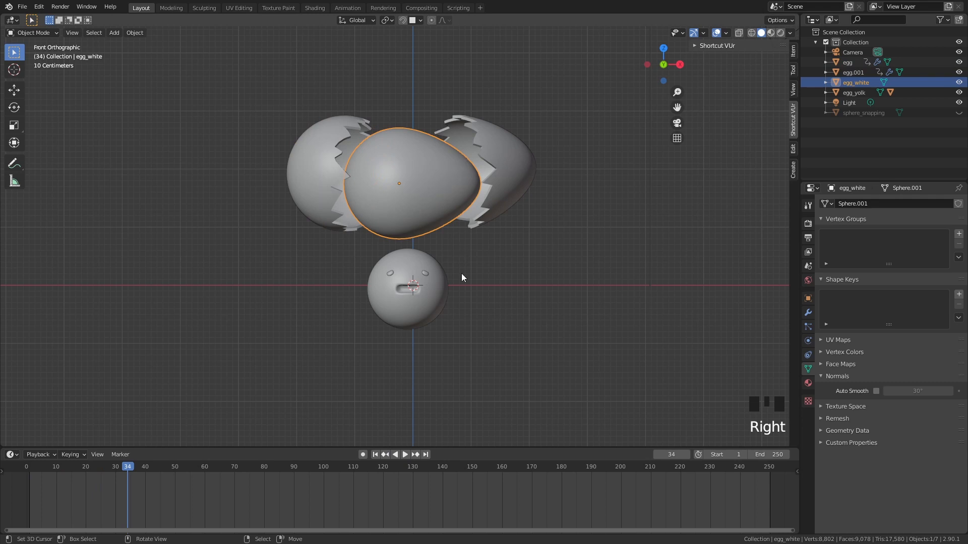
pyautogui.moveTo(47, 511); pyautogui.dragTo(112, 474)
pyautogui.rightClick(420, 192)
pyautogui.moveTo(24, 474); pyautogui.dragTo(87, 483)
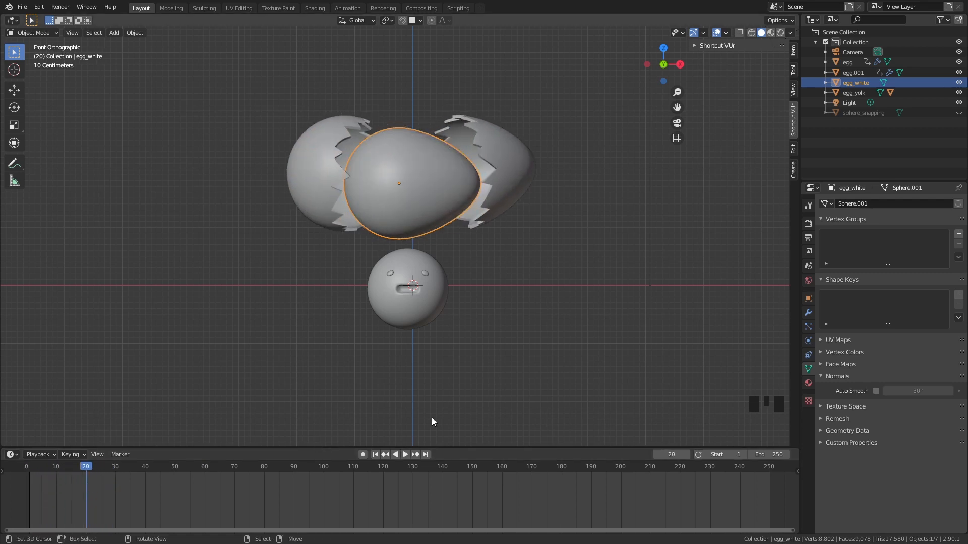
pyautogui.click(958, 295)
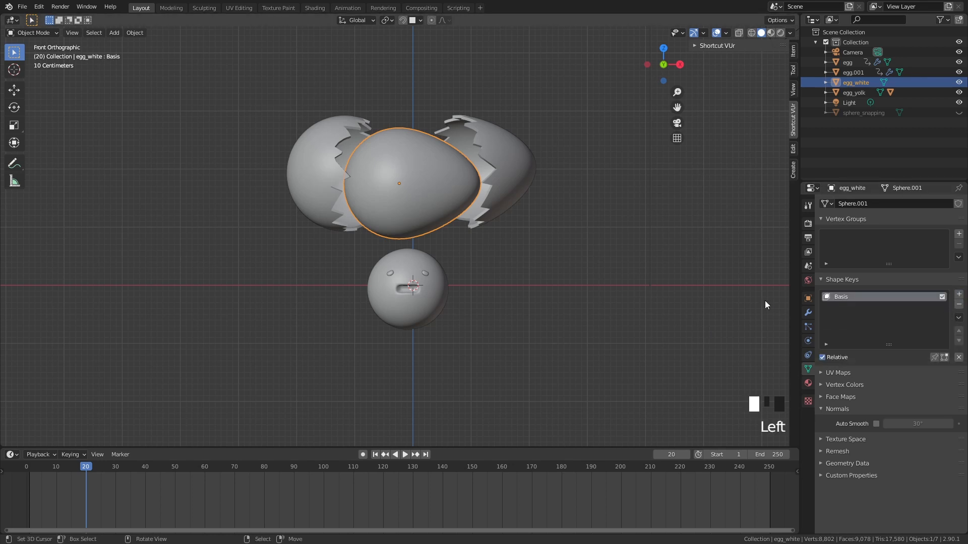
pyautogui.moveTo(57, 470); pyautogui.dragTo(88, 472)
# Add a second shape key to the egg white and name it "falling down"
pyautogui.click(959, 295)
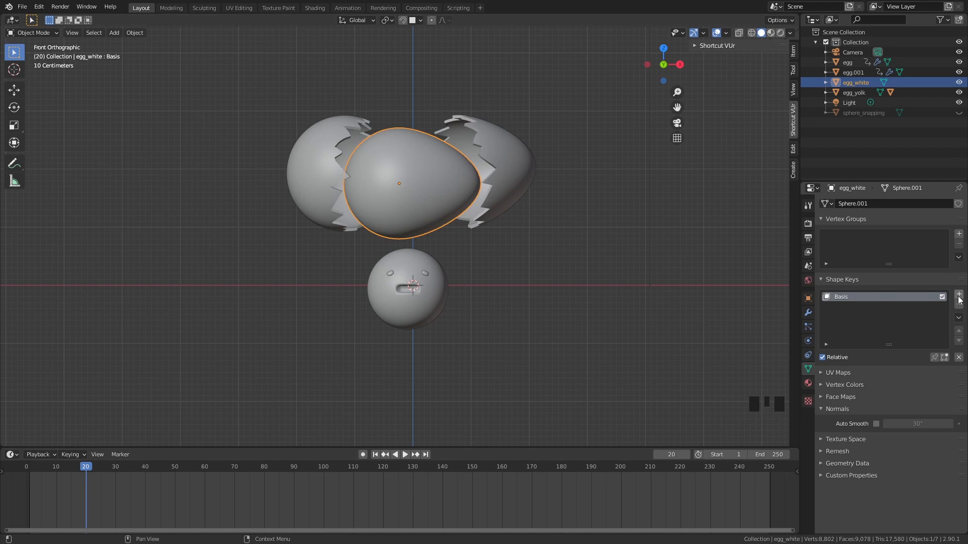
pyautogui.click(845, 304)
pyautogui.doubleClick(845, 305)
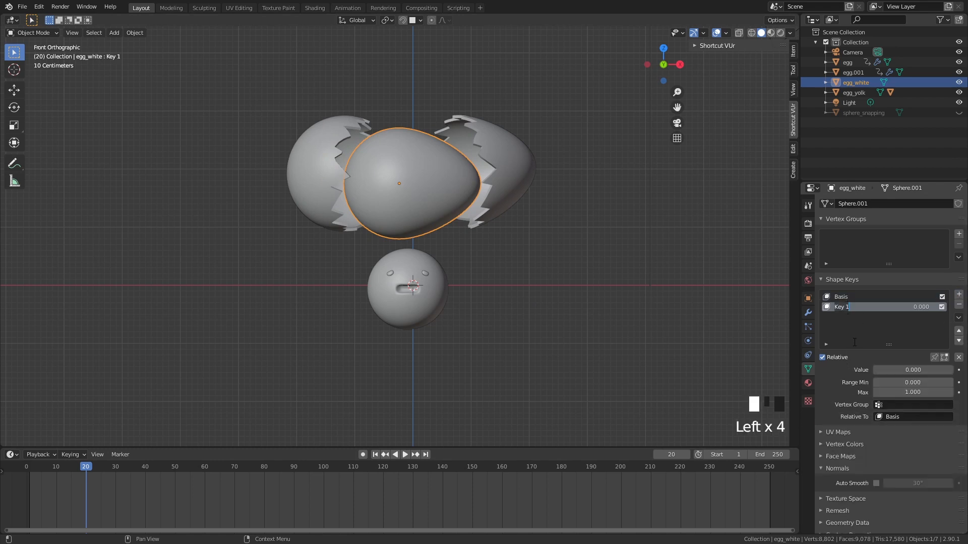
pyautogui.write('falling down')
pyautogui.click(854, 342)
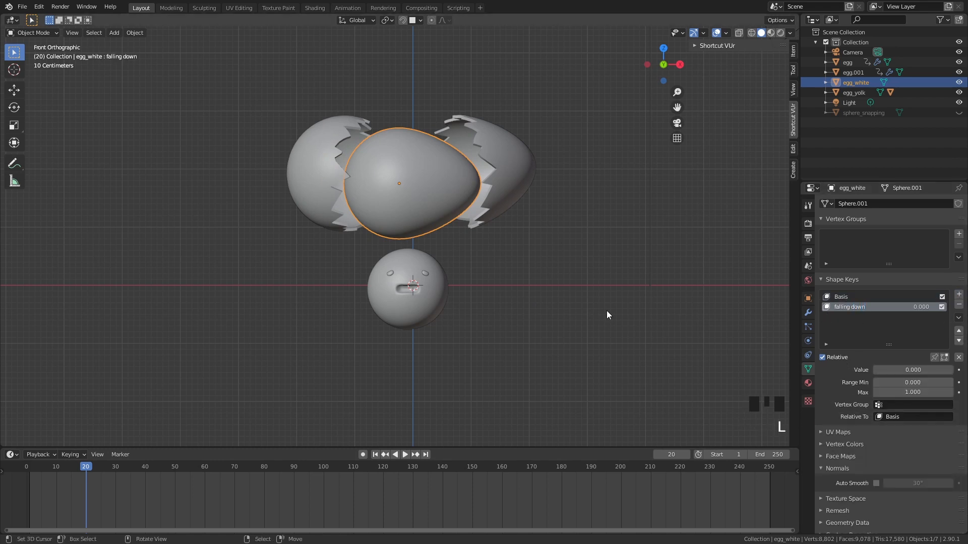
# Check the shell halves' keyframes around frame 20, return to frame 20 and reselect the egg white
pyautogui.scroll(2, 478, 251)
pyautogui.scroll(-1, 431, 294)
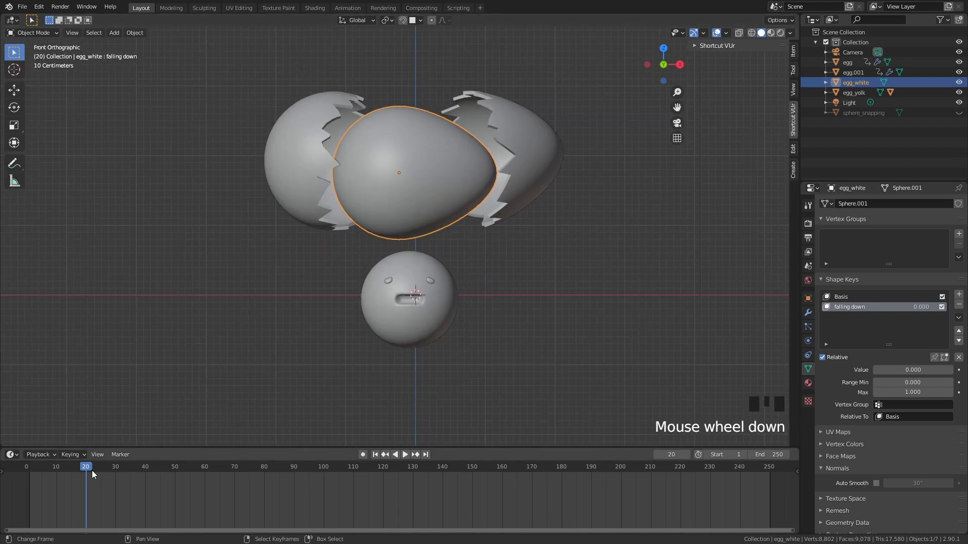
pyautogui.moveTo(77, 483); pyautogui.dragTo(92, 467)
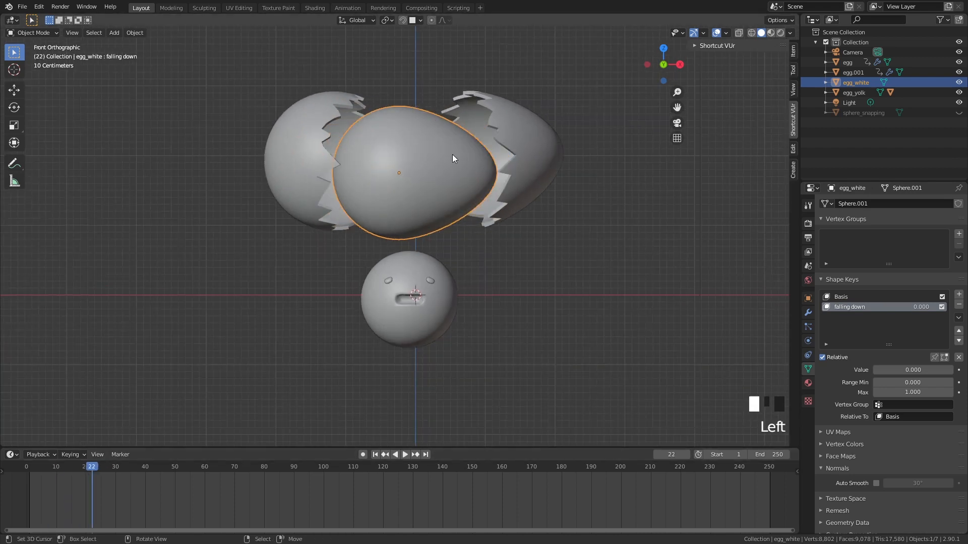
pyautogui.rightClick(307, 140)
pyautogui.rightClick(497, 129)
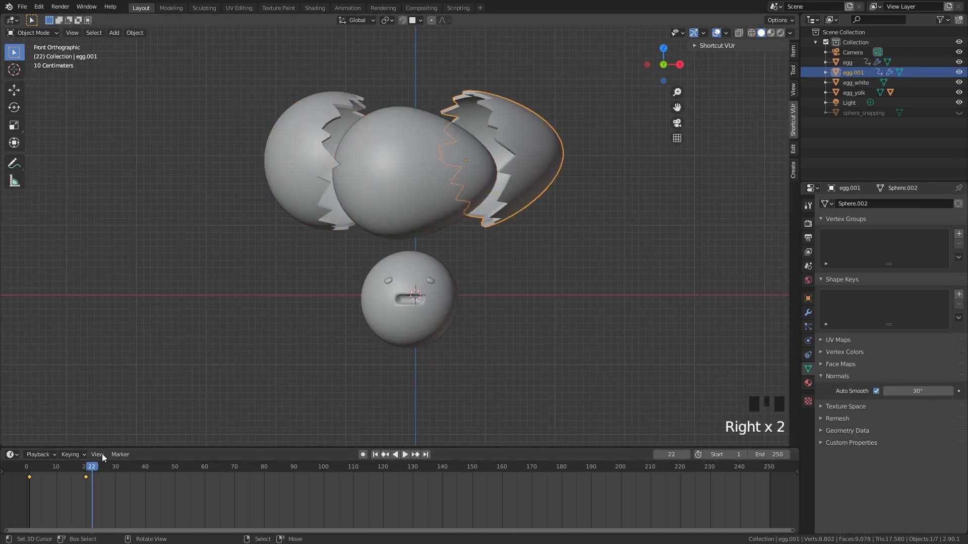
pyautogui.click(88, 470)
pyautogui.moveTo(87, 471); pyautogui.dragTo(86, 472)
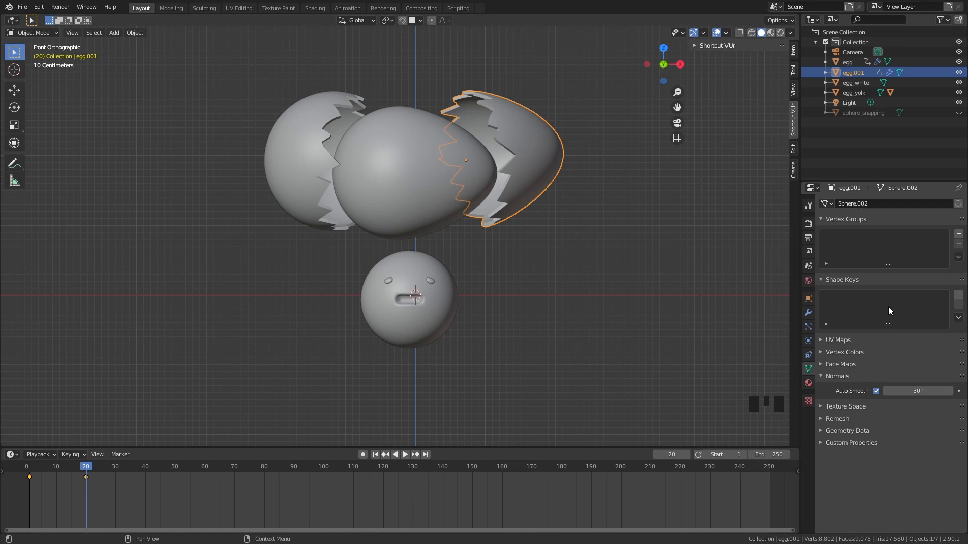
pyautogui.rightClick(443, 188)
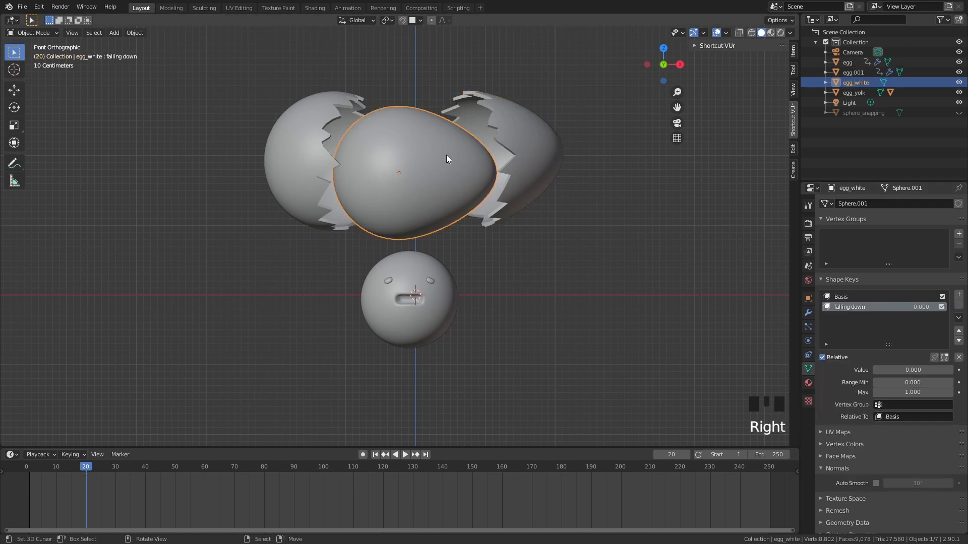
pyautogui.scroll(1, 501, 219)
pyautogui.press('Tab')
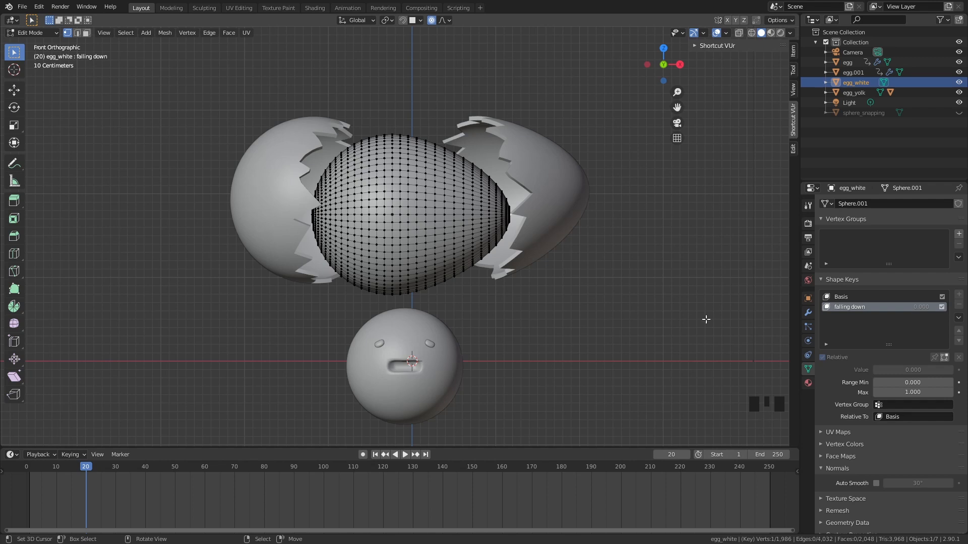
pyautogui.press('Tab')
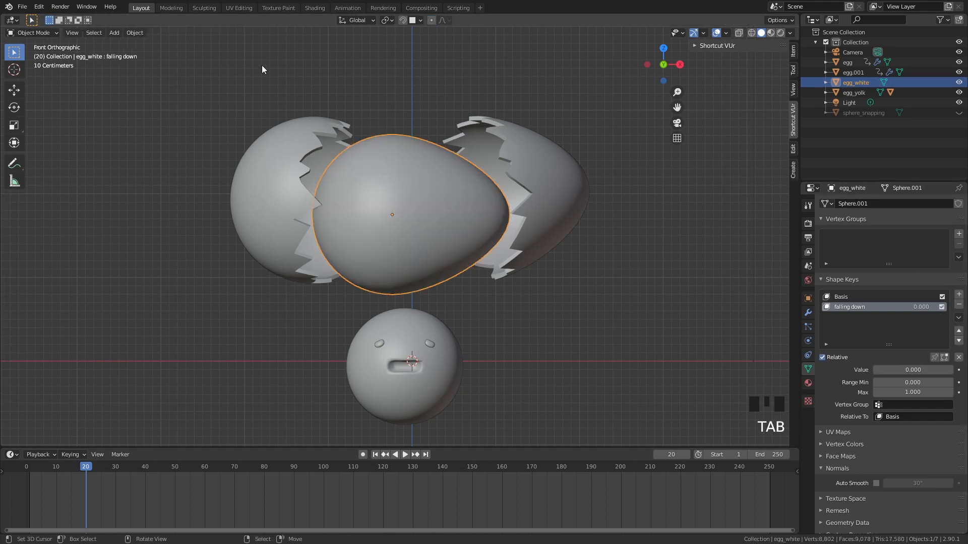
pyautogui.click(204, 7)
pyautogui.click(141, 8)
pyautogui.rightClick(394, 52)
pyautogui.rightClick(409, 130)
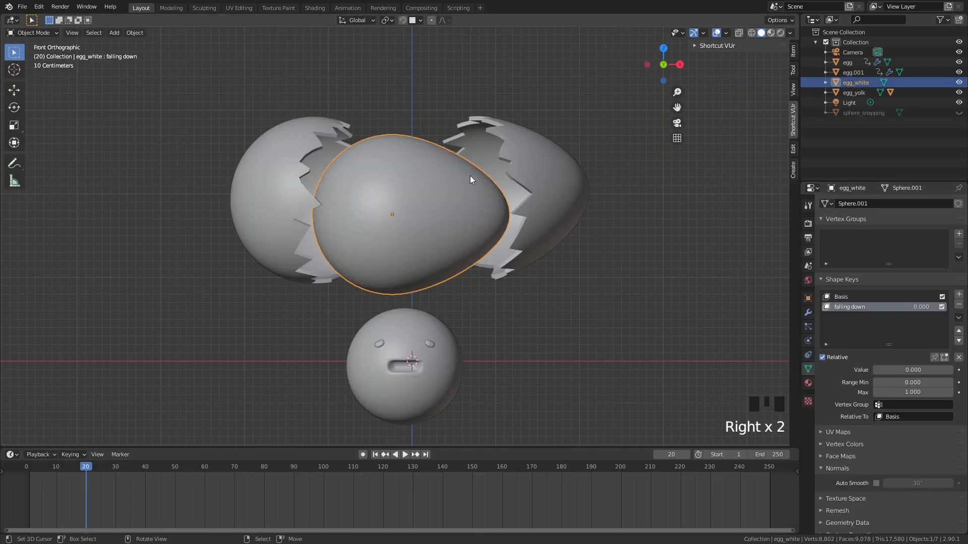
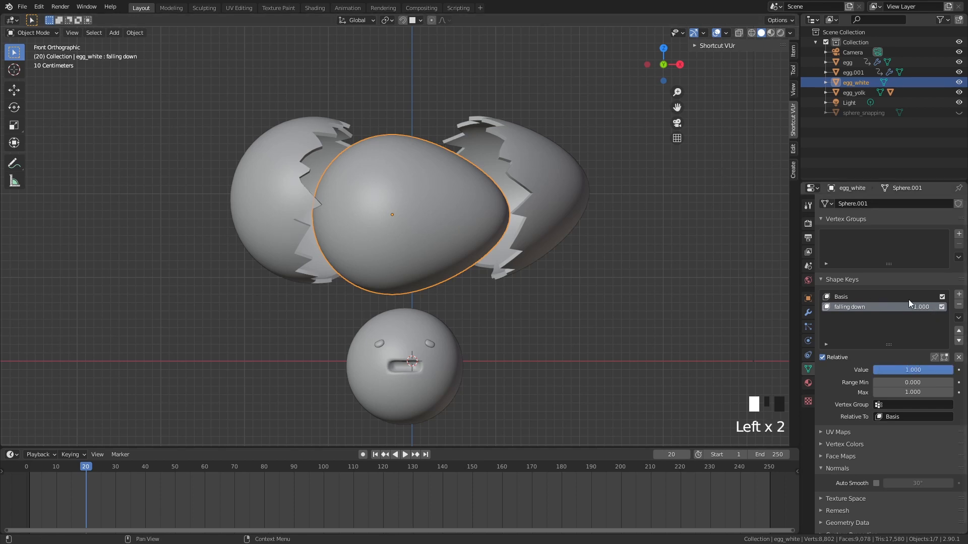
# Try stretching the egg white's narrow end into its shell half with the Grab brush and test the shape key on it
pyautogui.click(204, 8)
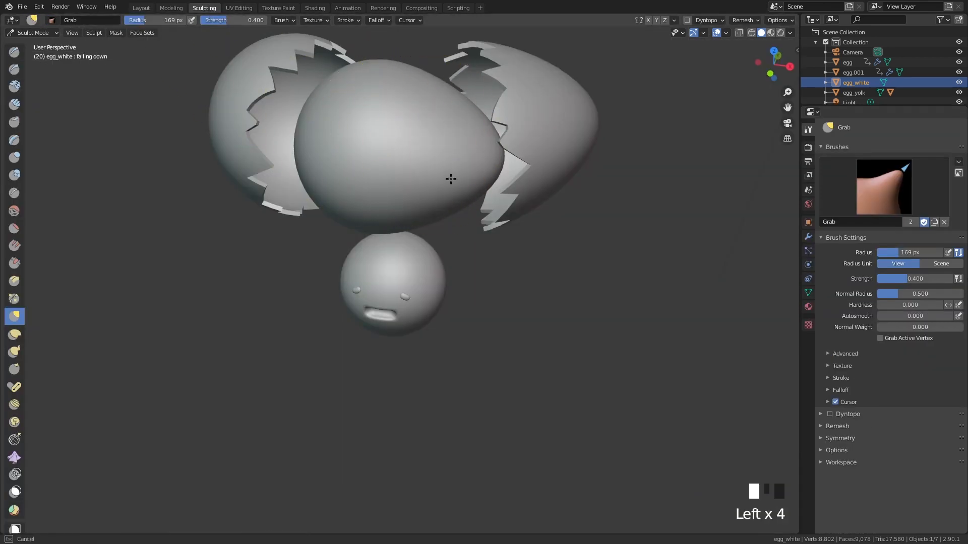
pyautogui.moveTo(450, 179)
pyautogui.mouseDown()
pyautogui.moveTo(545, 227)
pyautogui.moveTo(664, 268)
pyautogui.moveTo(679, 215)
pyautogui.mouseUp()
pyautogui.click(141, 8)
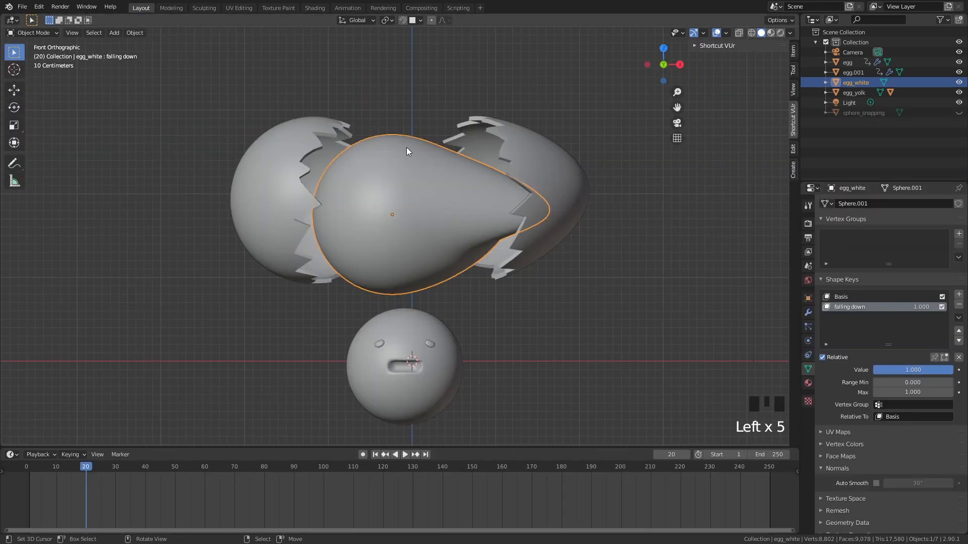
pyautogui.moveTo(913, 370); pyautogui.dragTo(948, 370)
pyautogui.press('Tab')
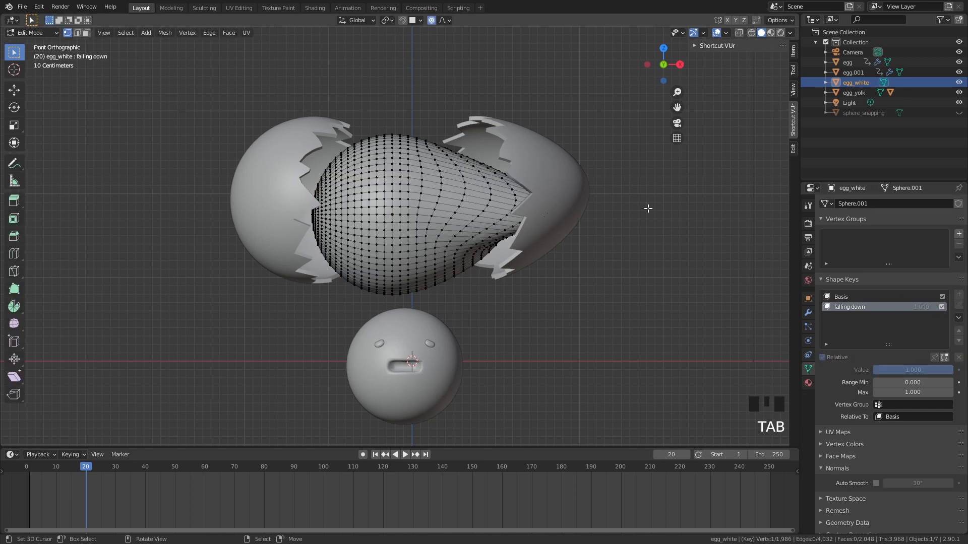
pyautogui.press('Tab')
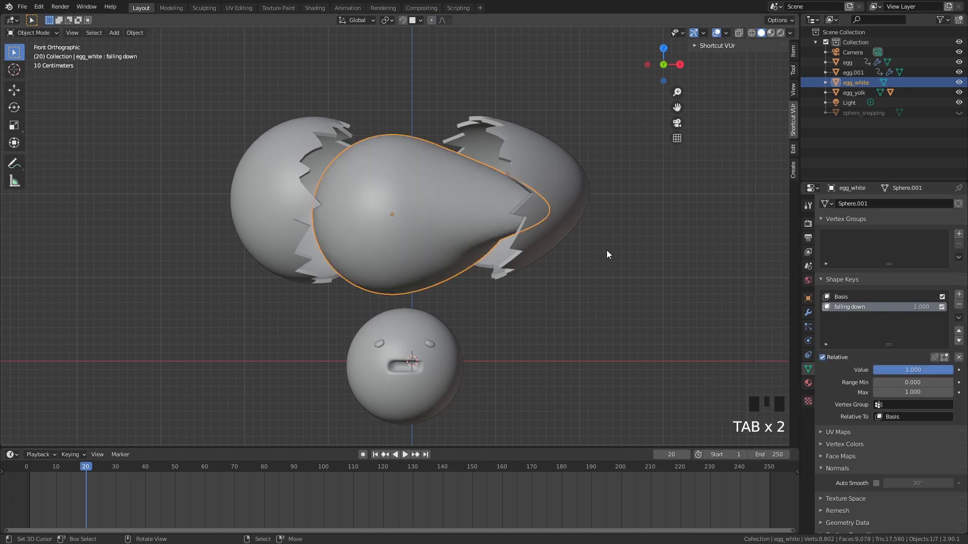
# Undo the trial sculpting on the egg white
pyautogui.hotkey('ctrl', 'z')
pyautogui.hotkey('ctrl', 'z')
pyautogui.hotkey('ctrl', 'z')
pyautogui.hotkey('ctrl', 'z')
pyautogui.hotkey('ctrl', 'z')
pyautogui.hotkey('ctrl', 'z')
pyautogui.hotkey('ctrl', 'z')
pyautogui.hotkey('ctrl', 'z')
pyautogui.hotkey('ctrl', 'z')
pyautogui.hotkey('ctrl', 'z')
pyautogui.hotkey('ctrl', 'z')
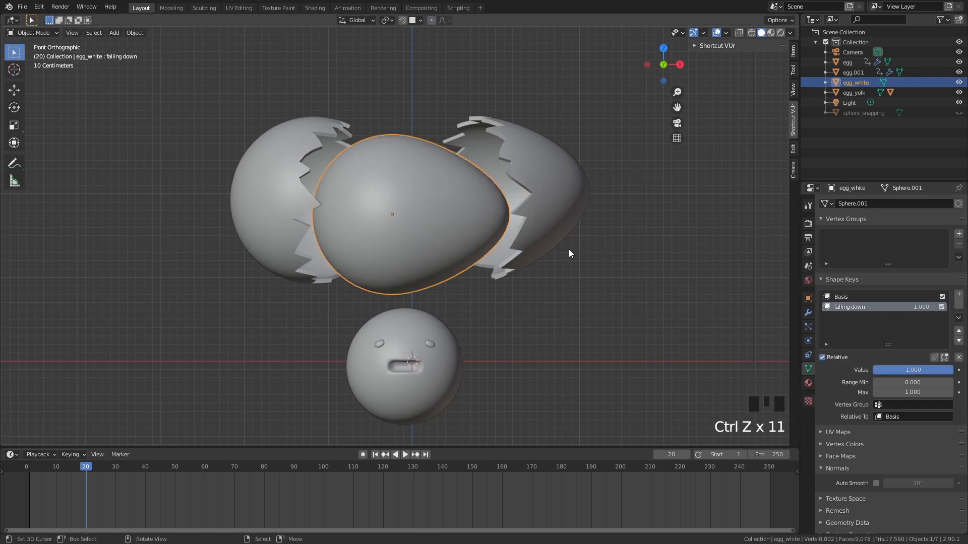
# Sculpt the "falling down" shape by pulling the egg white's narrow end into the pointed shell half with the Grab brush
pyautogui.click(195, 8)
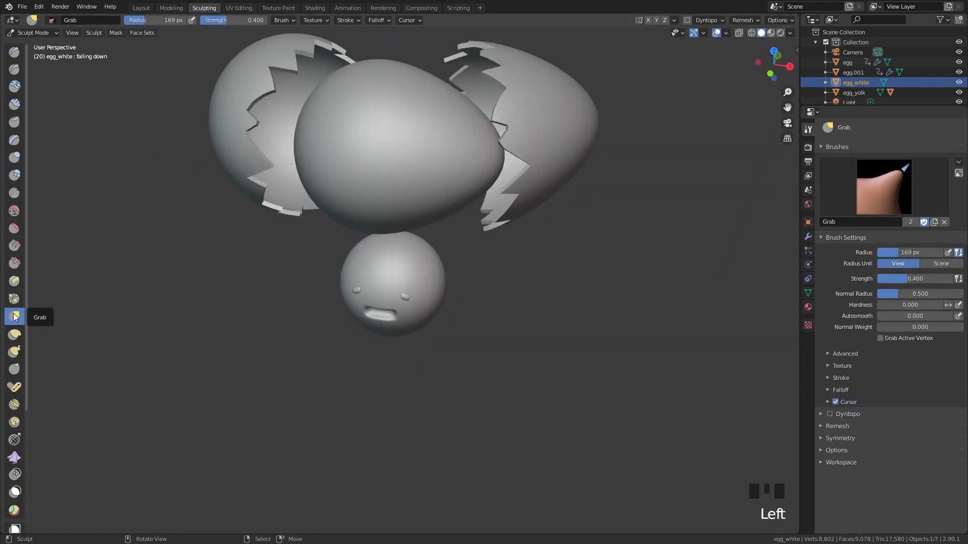
pyautogui.moveTo(341, 201)
pyautogui.mouseDown(button='middle')
pyautogui.moveTo(471, 184)
pyautogui.moveTo(522, 129)
pyautogui.mouseUp(button='middle')
pyautogui.moveTo(522, 130); pyautogui.dragTo(527, 127)
pyautogui.moveTo(592, 98); pyautogui.dragTo(681, 161, button='middle')
pyautogui.moveTo(478, 47); pyautogui.dragTo(481, 6)
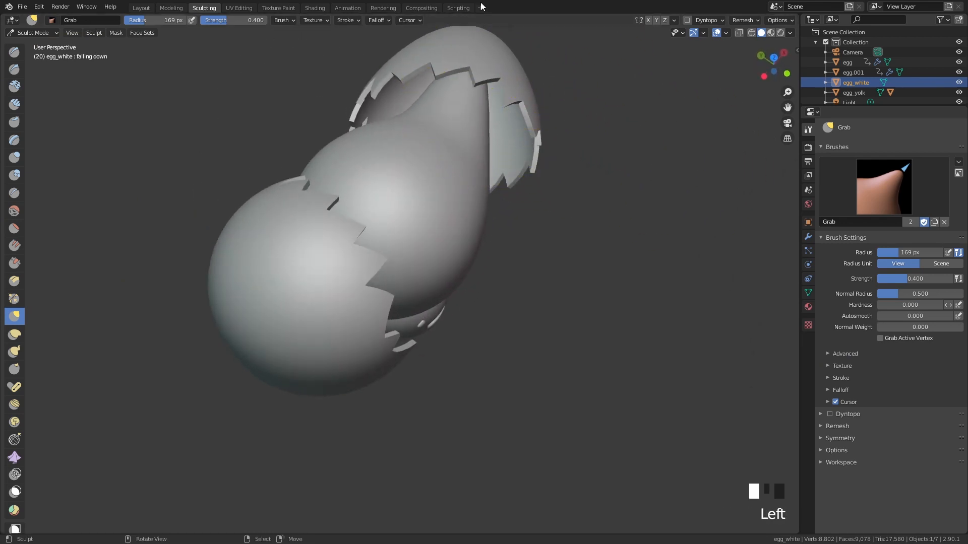
# Turn on X-ray and pull the egg white's narrow end further toward the inner tip of the pointed shell half
pyautogui.moveTo(681, 47)
pyautogui.mouseDown(button='middle')
pyautogui.moveTo(673, 511)
pyautogui.moveTo(561, 508)
pyautogui.mouseUp(button='middle')
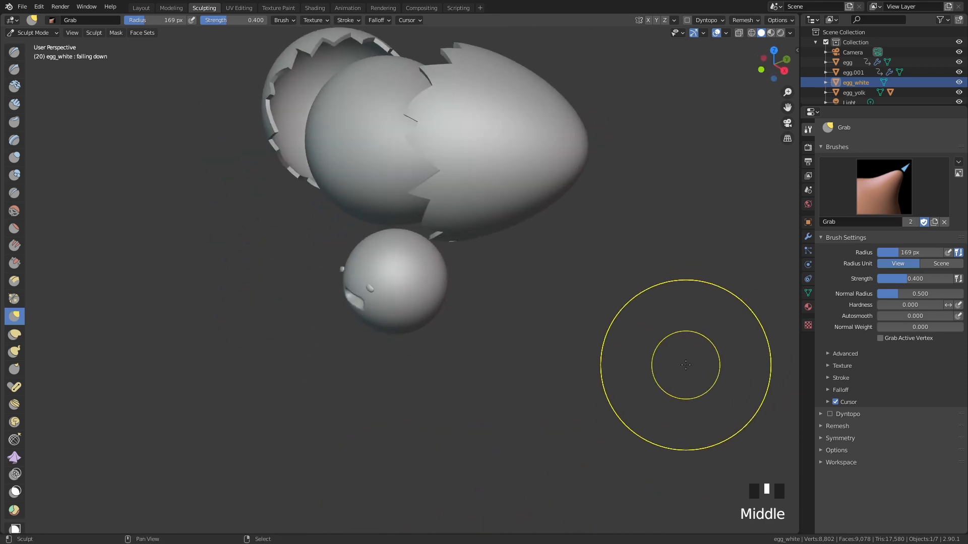
pyautogui.moveTo(680, 366); pyautogui.dragTo(599, 332, button='middle')
pyautogui.moveTo(554, 330)
pyautogui.keyDown('shift'); pyautogui.mouseDown(button='middle')
pyautogui.moveTo(487, 363)
pyautogui.moveTo(462, 322)
pyautogui.moveTo(504, 330)
pyautogui.mouseUp(button='middle'); pyautogui.keyUp('shift')
pyautogui.scroll(3, 482, 363)
pyautogui.scroll(-1, 509, 326)
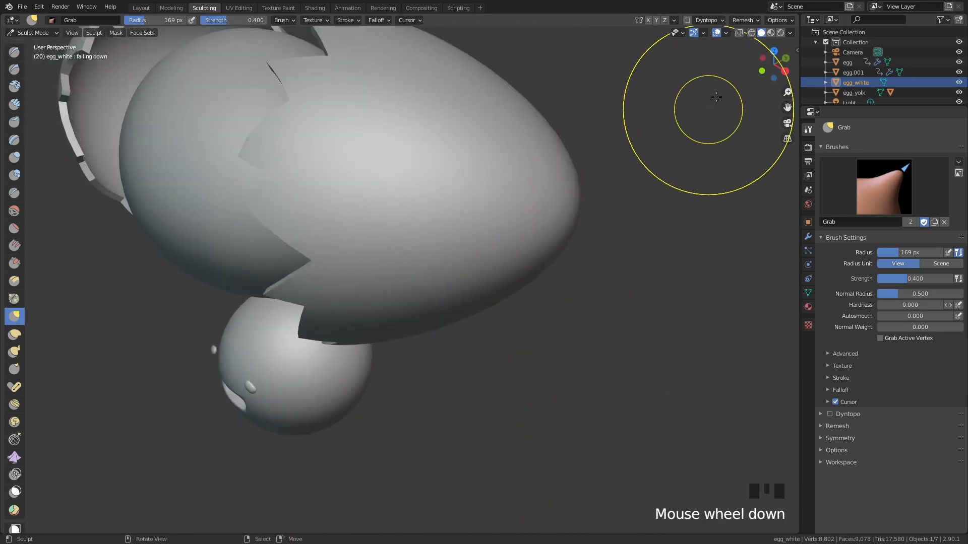
pyautogui.click(739, 34)
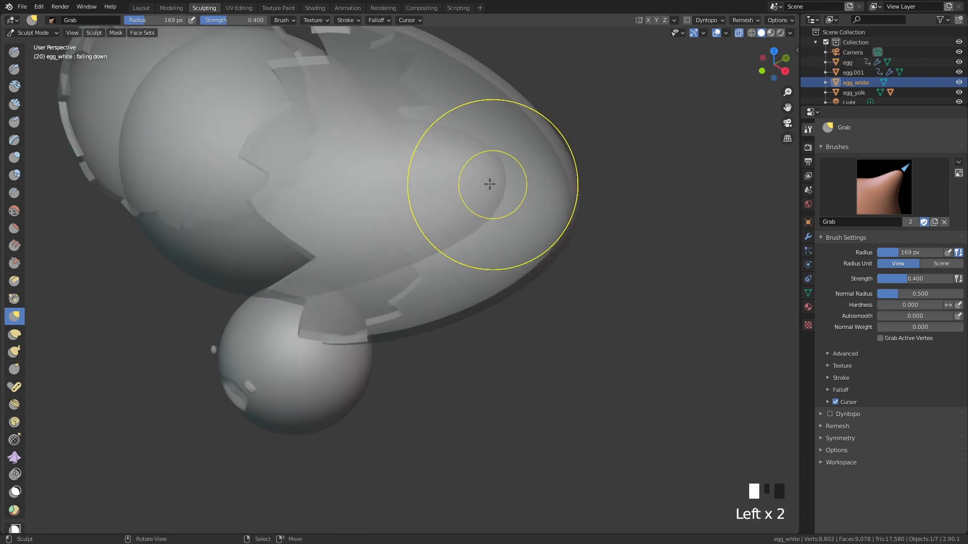
pyautogui.scroll(-3, 471, 367)
pyautogui.moveTo(471, 367); pyautogui.dragTo(523, 204, button='middle')
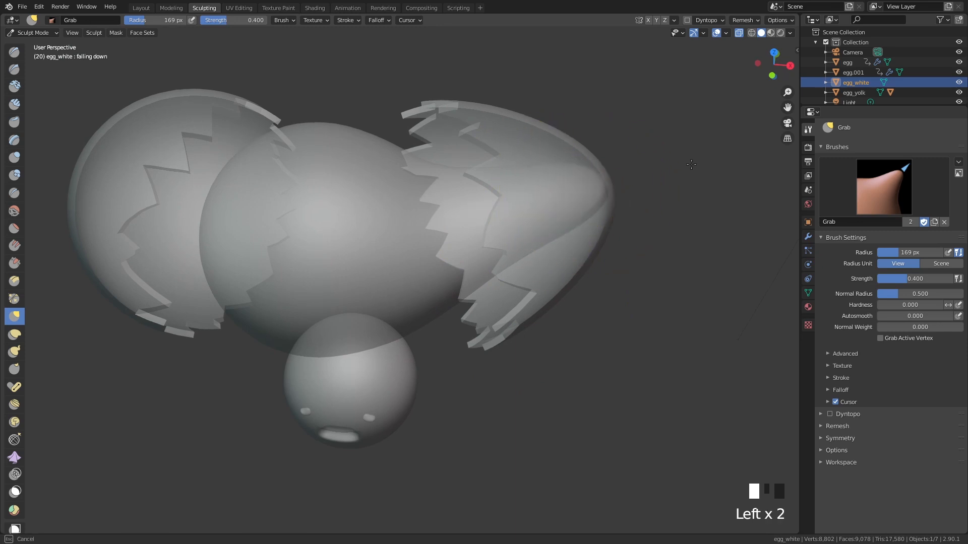
# Pull the egg white's rounded end into the rounded shell half with Grab, undoing the last stroke
pyautogui.moveTo(219, 343); pyautogui.dragTo(210, 348)
pyautogui.scroll(-2, 242, 328)
pyautogui.moveTo(272, 302)
pyautogui.mouseDown(button='middle')
pyautogui.moveTo(371, 274)
pyautogui.moveTo(353, 283)
pyautogui.mouseUp(button='middle')
pyautogui.moveTo(370, 303); pyautogui.dragTo(373, 310)
pyautogui.moveTo(404, 292); pyautogui.dragTo(360, 267, button='middle')
pyautogui.scroll(-1, 363, 265)
pyautogui.scroll(1, 364, 265)
pyautogui.hotkey('ctrl', 'z')
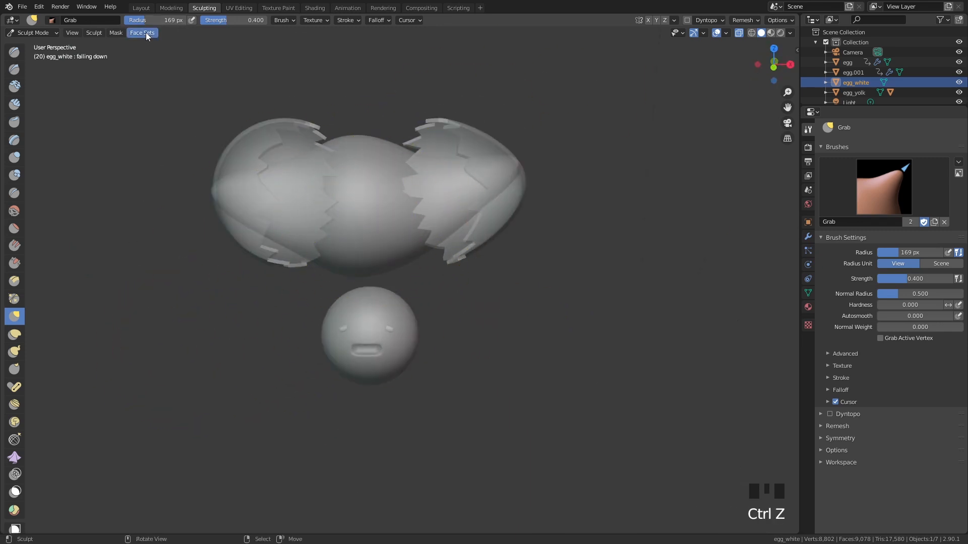
# Turn off X-ray, paint a mask over the middle of the egg white and invert it
pyautogui.click(14, 491)
pyautogui.click(739, 33)
pyautogui.moveTo(342, 201); pyautogui.dragTo(363, 303)
pyautogui.moveTo(373, 322); pyautogui.dragTo(373, 202, button='middle')
pyautogui.moveTo(353, 293); pyautogui.dragTo(383, 323)
pyautogui.moveTo(373, 202); pyautogui.dragTo(363, 353, button='middle')
pyautogui.moveTo(363, 227)
pyautogui.mouseDown()
pyautogui.moveTo(324, 305)
pyautogui.moveTo(332, 303)
pyautogui.mouseUp()
pyautogui.moveTo(352, 302); pyautogui.dragTo(358, 243, button='middle')
pyautogui.hotkey('ctrl', 'i')
# In front view, enlarge the Grab brush to 262 px and pull the egg white's middle down over the yolk
pyautogui.press('KP_1')
pyautogui.click(14, 317)
pyautogui.moveTo(151, 20); pyautogui.dragTo(265, 30)
pyautogui.moveTo(371, 222); pyautogui.dragTo(383, 348)
pyautogui.moveTo(388, 344)
pyautogui.mouseDown(button='middle')
pyautogui.moveTo(431, 326)
pyautogui.moveTo(353, 323)
pyautogui.mouseUp(button='middle')
pyautogui.moveTo(373, 302); pyautogui.dragTo(358, 312, button='middle')
# Clear the mask, adjust the brush strength and smooth the hanging part of the egg white
pyautogui.click(116, 32)
pyautogui.click(161, 65)
pyautogui.moveTo(227, 21); pyautogui.dragTo(189, 25)
pyautogui.keyDown('shift'); pyautogui.moveTo(425, 331); pyautogui.dragTo(421, 343); pyautogui.keyUp('shift')
pyautogui.scroll(3, 422, 337)
pyautogui.moveTo(421, 333)
pyautogui.mouseDown(button='middle')
pyautogui.moveTo(421, 312)
pyautogui.moveTo(283, 297)
pyautogui.mouseUp(button='middle')
# Thicken the hanging egg white around the yolk with the Inflate brush and smooth the surface
pyautogui.click(15, 161)
pyautogui.moveTo(272, 312); pyautogui.dragTo(281, 298)
pyautogui.moveTo(302, 323); pyautogui.dragTo(393, 353, button='middle')
pyautogui.keyDown('shift'); pyautogui.moveTo(383, 353); pyautogui.dragTo(400, 373); pyautogui.keyUp('shift')
pyautogui.moveTo(353, 322); pyautogui.dragTo(332, 332)
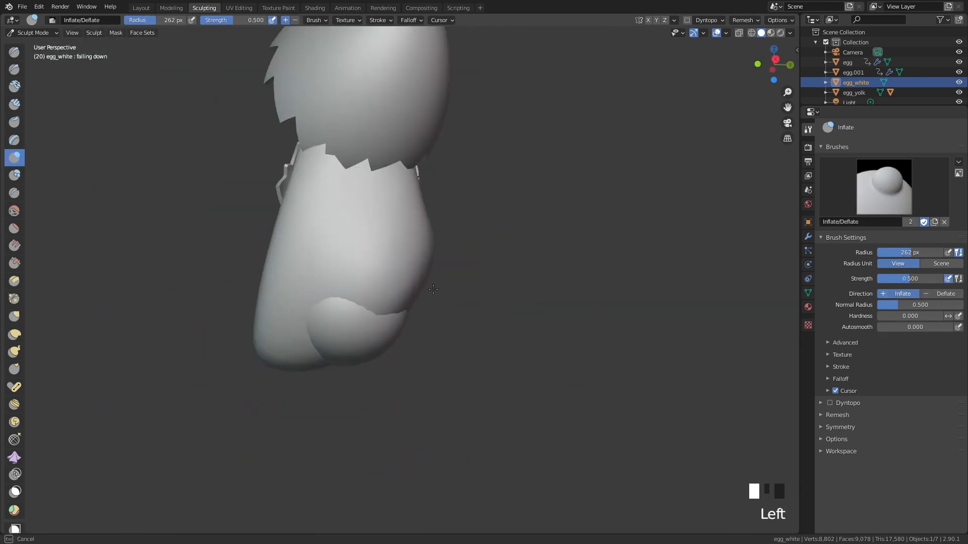
pyautogui.scroll(3, 376, 260)
pyautogui.moveTo(332, 302)
pyautogui.mouseDown(button='middle')
pyautogui.moveTo(376, 259)
pyautogui.moveTo(419, 248)
pyautogui.mouseUp(button='middle')
pyautogui.keyDown('shift'); pyautogui.moveTo(403, 262); pyautogui.dragTo(419, 248); pyautogui.keyUp('shift')
pyautogui.scroll(-4, 419, 248)
pyautogui.moveTo(419, 248); pyautogui.dragTo(454, 282, button='middle')
# Reshape the egg white's arms and hanging bulge with the Grab brush, checking the fit through X-ray
pyautogui.click(14, 317)
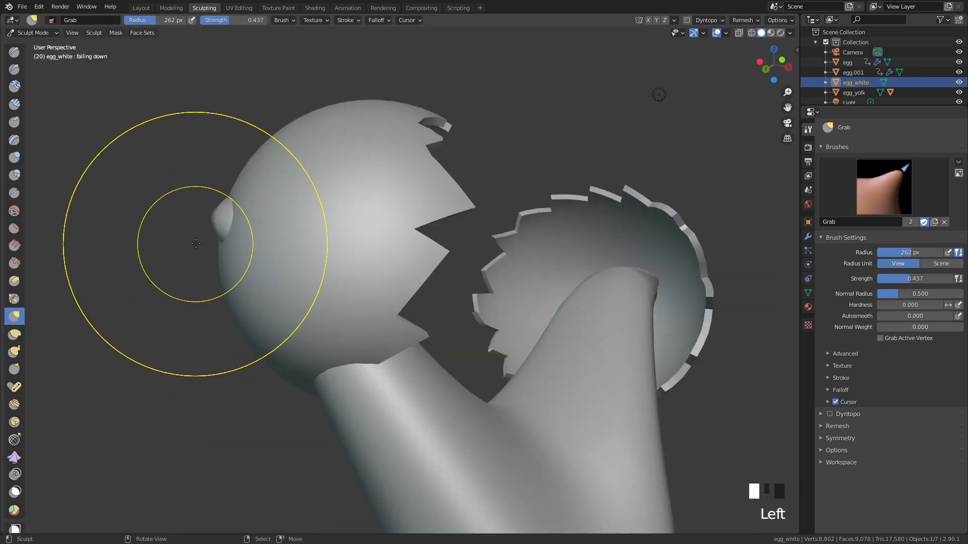
pyautogui.moveTo(353, 348); pyautogui.dragTo(373, 362)
pyautogui.scroll(2, 403, 353)
pyautogui.moveTo(353, 403); pyautogui.dragTo(454, 410, button='middle')
pyautogui.moveTo(444, 373); pyautogui.dragTo(428, 353)
pyautogui.click(738, 33)
pyautogui.moveTo(449, 363); pyautogui.dragTo(428, 342)
pyautogui.click(739, 33)
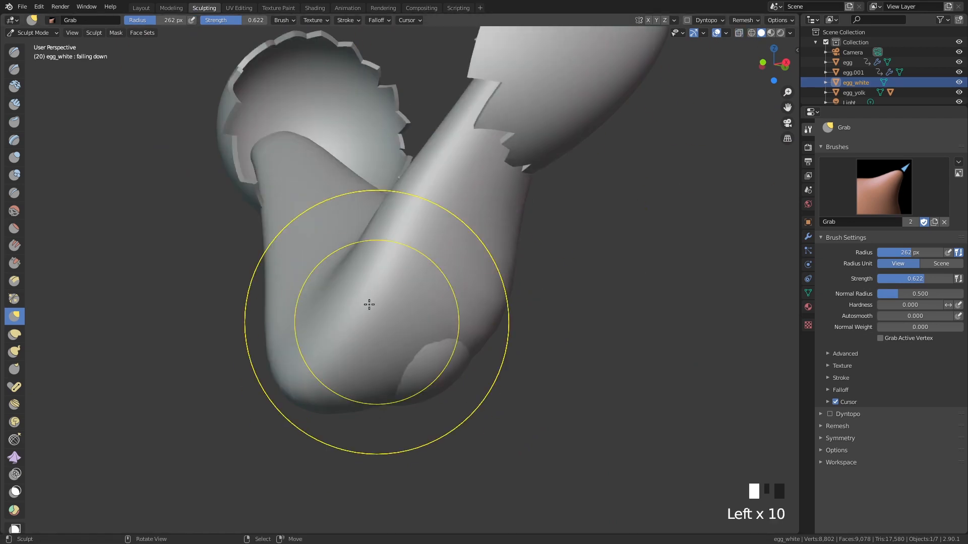
pyautogui.moveTo(362, 405); pyautogui.dragTo(371, 396)
# Hide the egg yolk and refine the egg white's arms and underside with Grab and smoothing strokes
pyautogui.click(959, 92)
pyautogui.hotkey('ctrl', 'z')
pyautogui.moveTo(527, 362); pyautogui.dragTo(333, 362, button='middle')
pyautogui.moveTo(328, 392); pyautogui.dragTo(307, 372)
pyautogui.moveTo(308, 373); pyautogui.dragTo(267, 282, button='middle')
pyautogui.moveTo(267, 282)
pyautogui.keyDown('shift'); pyautogui.mouseDown()
pyautogui.moveTo(257, 251)
pyautogui.moveTo(303, 282)
pyautogui.mouseUp(); pyautogui.keyUp('shift')
pyautogui.moveTo(302, 282)
pyautogui.mouseDown(button='middle')
pyautogui.moveTo(398, 315)
pyautogui.moveTo(411, 257)
pyautogui.mouseUp(button='middle')
pyautogui.moveTo(411, 257); pyautogui.dragTo(387, 252)
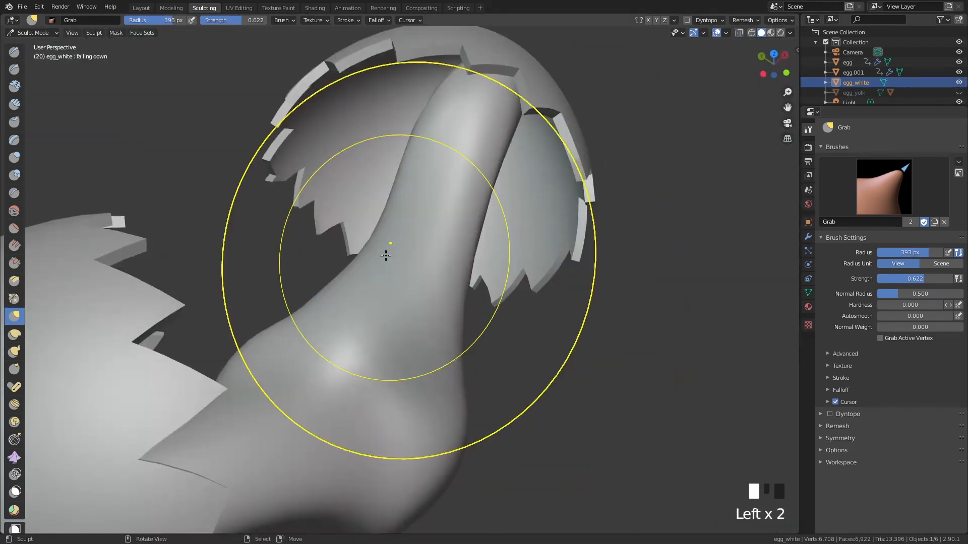
# Unhide the egg yolk and smooth the egg white's hanging bulge around it
pyautogui.moveTo(248, 361)
pyautogui.mouseDown(button='middle')
pyautogui.moveTo(248, 332)
pyautogui.moveTo(423, 348)
pyautogui.mouseUp(button='middle')
pyautogui.scroll(-4, 434, 363)
pyautogui.click(958, 93)
pyautogui.moveTo(655, 283)
pyautogui.mouseDown(button='middle')
pyautogui.moveTo(484, 292)
pyautogui.moveTo(393, 235)
pyautogui.mouseUp(button='middle')
pyautogui.keyDown('shift'); pyautogui.moveTo(393, 236); pyautogui.dragTo(417, 231); pyautogui.keyUp('shift')
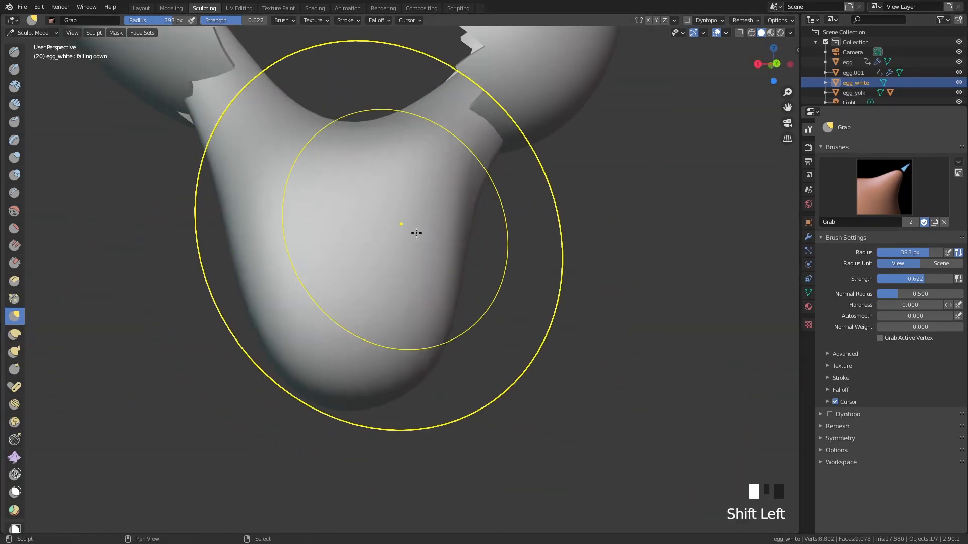
pyautogui.moveTo(417, 231)
pyautogui.mouseDown(button='middle')
pyautogui.moveTo(717, 339)
pyautogui.moveTo(577, 292)
pyautogui.moveTo(550, 302)
pyautogui.moveTo(524, 295)
pyautogui.mouseUp(button='middle')
pyautogui.scroll(2, 531, 263)
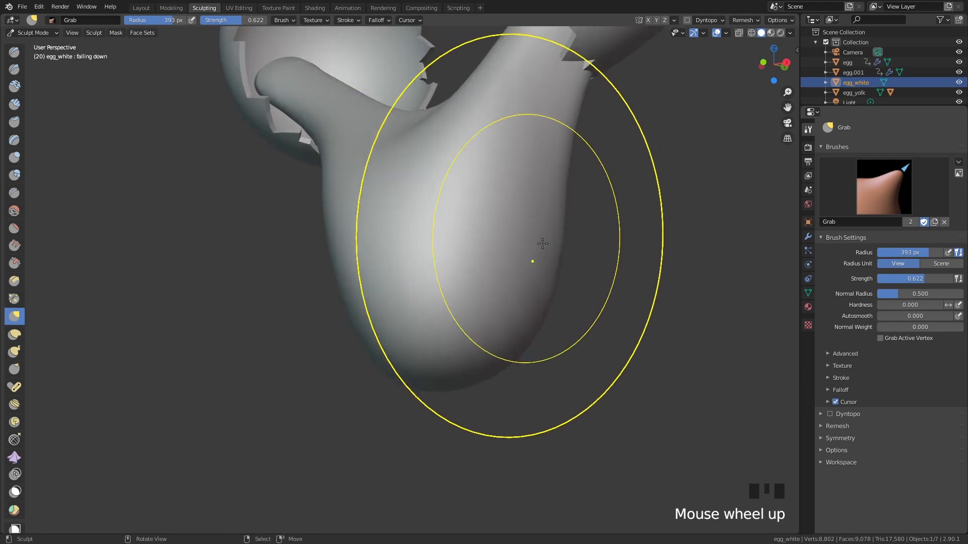
# Turn on X-ray and adjust the egg white's bulge so it encloses the yolk
pyautogui.scroll(-2, 487, 254)
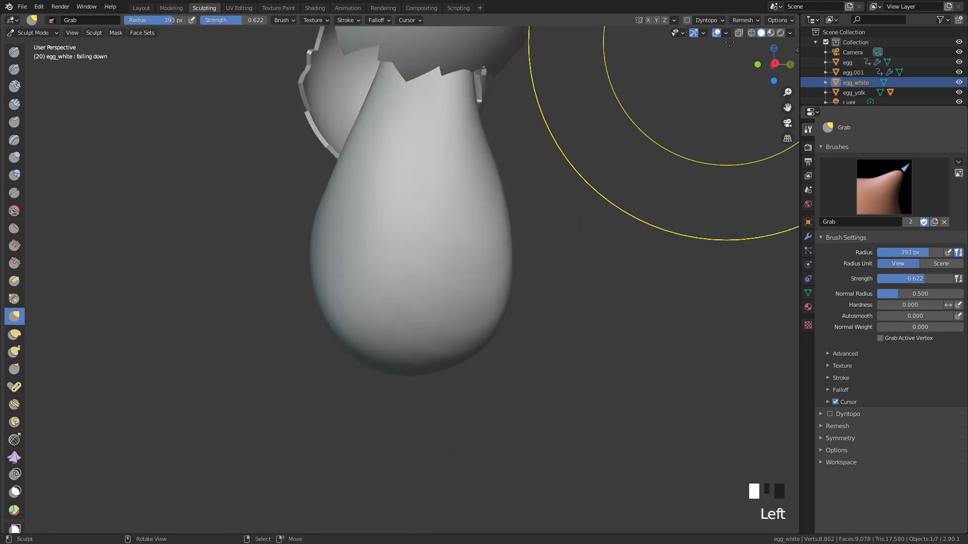
pyautogui.moveTo(730, 41); pyautogui.dragTo(504, 217, button='middle')
pyautogui.scroll(3, 480, 231)
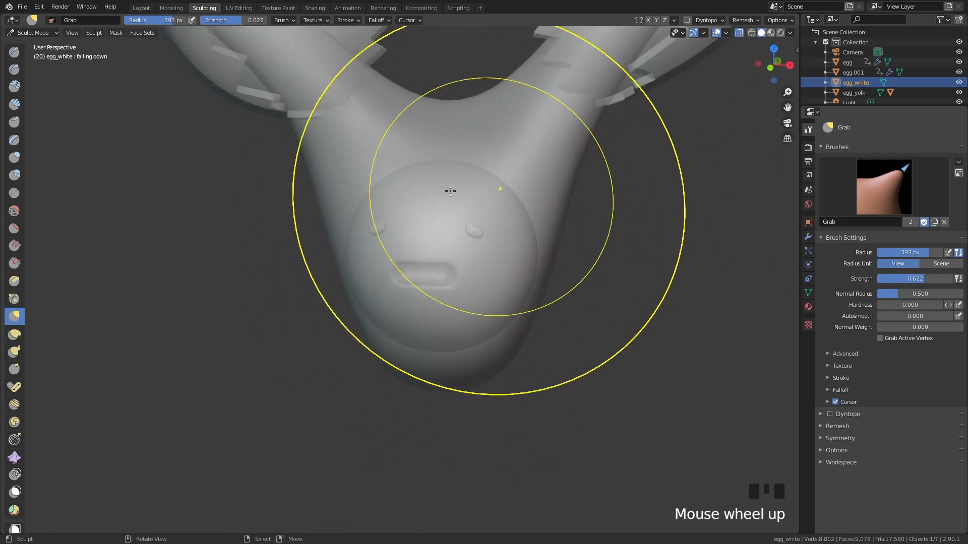
pyautogui.moveTo(450, 191); pyautogui.dragTo(370, 278, button='middle')
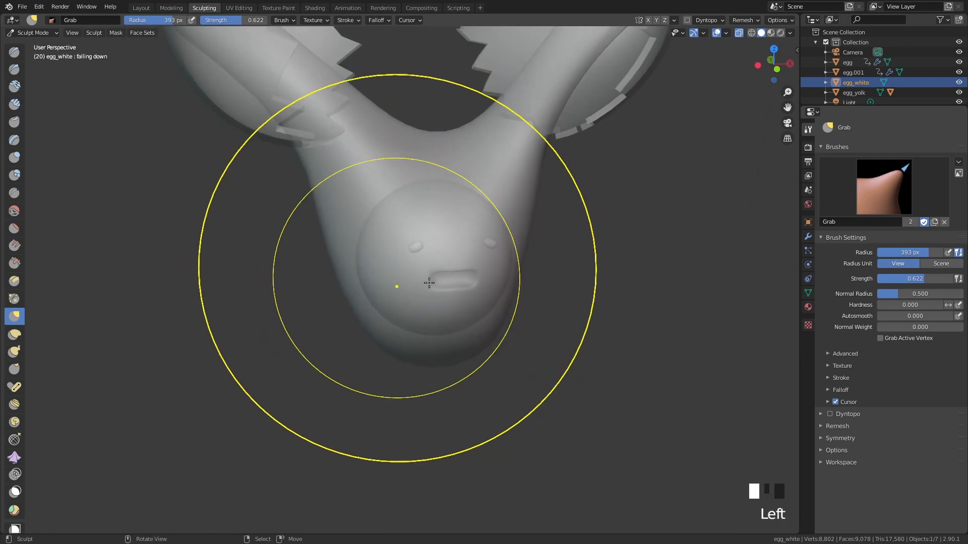
# Adjust the egg white arm's tip inside the pointed shell half with the Grab brush
pyautogui.moveTo(543, 267); pyautogui.dragTo(319, 258, button='middle')
pyautogui.moveTo(388, 208); pyautogui.dragTo(443, 277, button='middle')
pyautogui.scroll(2, 603, 237)
pyautogui.moveTo(599, 236); pyautogui.dragTo(586, 239)
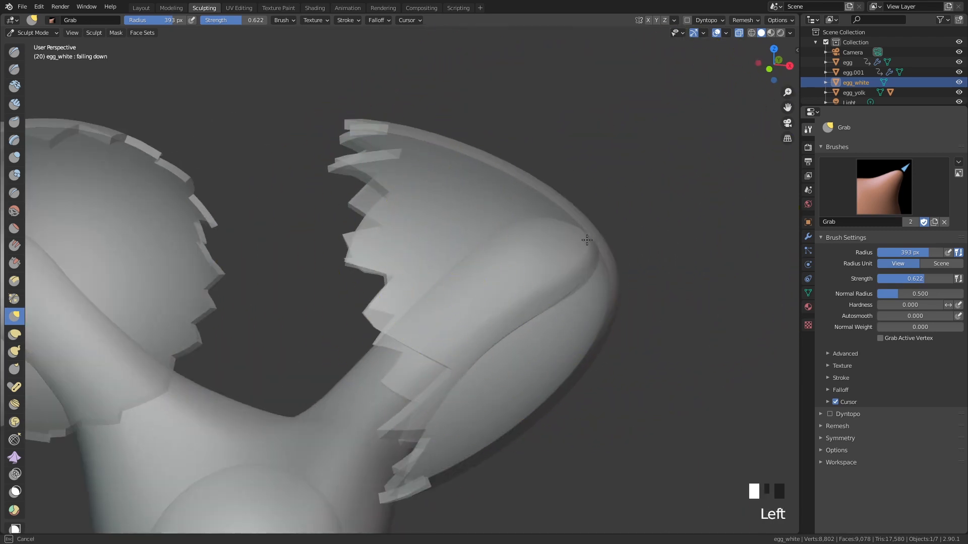
# Pull the egg white's end inside the right shell half slightly toward the shell wall with the Grab brush
pyautogui.keyDown('shift'); pyautogui.moveTo(599, 228); pyautogui.dragTo(381, 286, button='middle'); pyautogui.keyUp('shift')
pyautogui.moveTo(381, 286)
pyautogui.mouseDown()
pyautogui.moveTo(345, 268)
pyautogui.moveTo(391, 274)
pyautogui.mouseUp()
pyautogui.moveTo(391, 275)
pyautogui.mouseDown(button='middle')
pyautogui.moveTo(355, 268)
pyautogui.moveTo(429, 231)
pyautogui.moveTo(670, 204)
pyautogui.mouseUp(button='middle')
pyautogui.scroll(2, 533, 391)
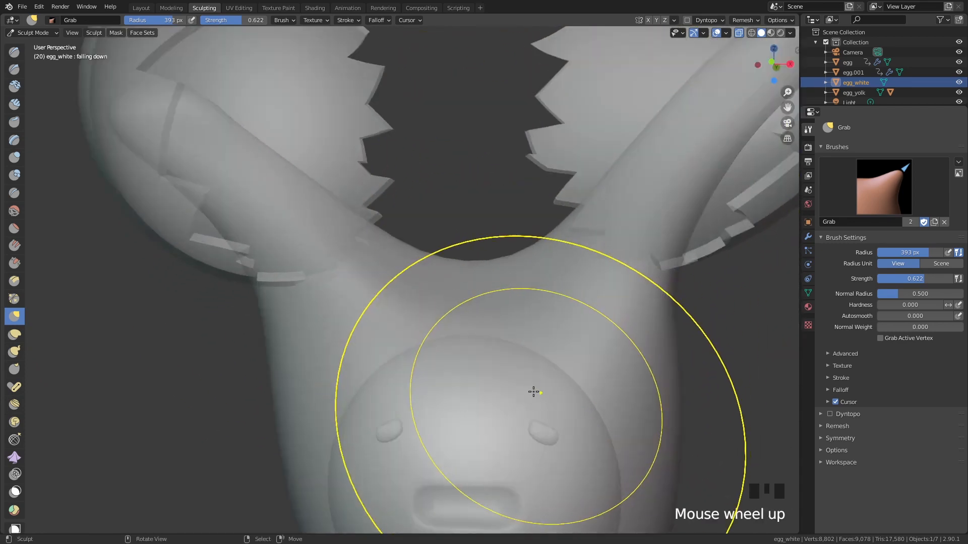
# Turn off X-ray display and nudge the egg white strand near the right shell half's broken lower edge
pyautogui.keyDown('shift'); pyautogui.moveTo(534, 392); pyautogui.dragTo(454, 252, button='middle'); pyautogui.keyUp('shift')
pyautogui.scroll(2, 453, 232)
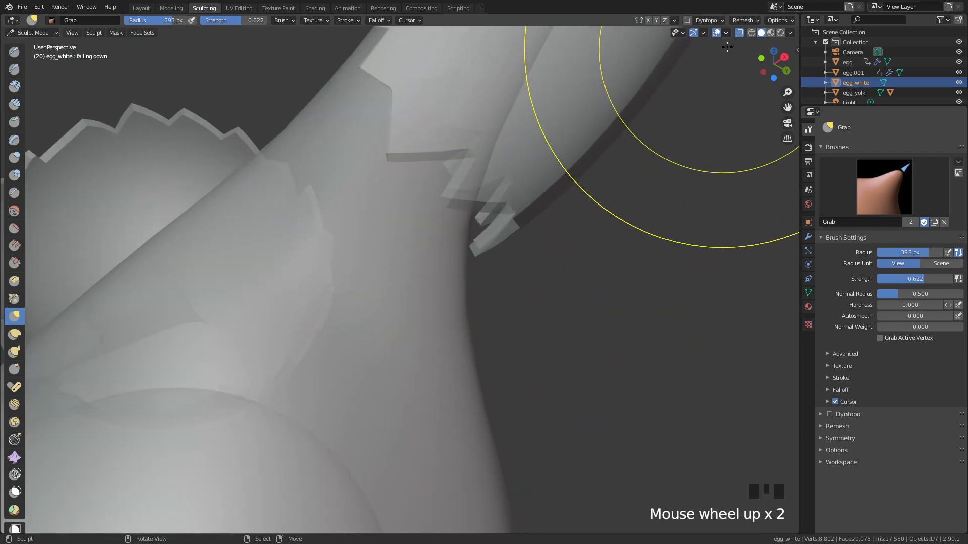
pyautogui.click(739, 34)
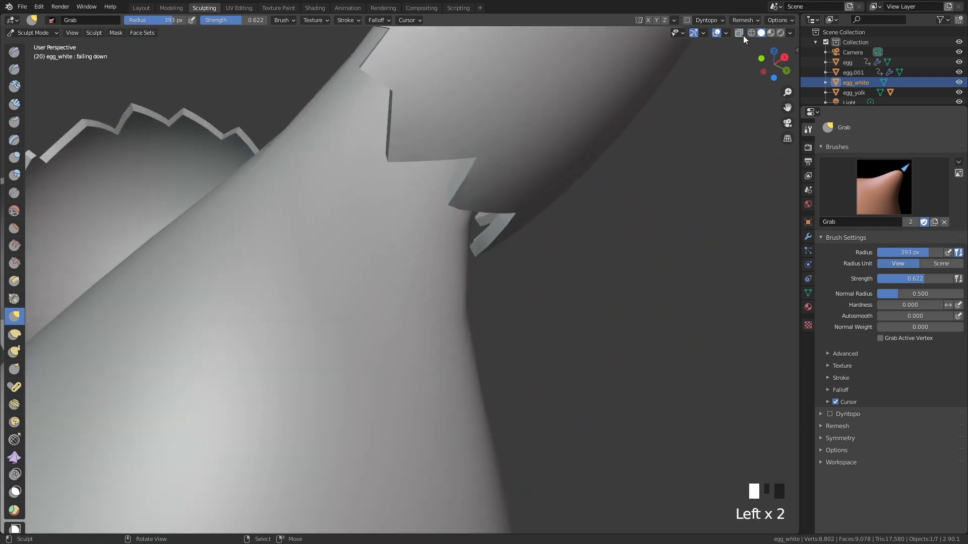
pyautogui.moveTo(509, 166); pyautogui.dragTo(569, 161, button='middle')
pyautogui.moveTo(522, 209); pyautogui.dragTo(535, 218)
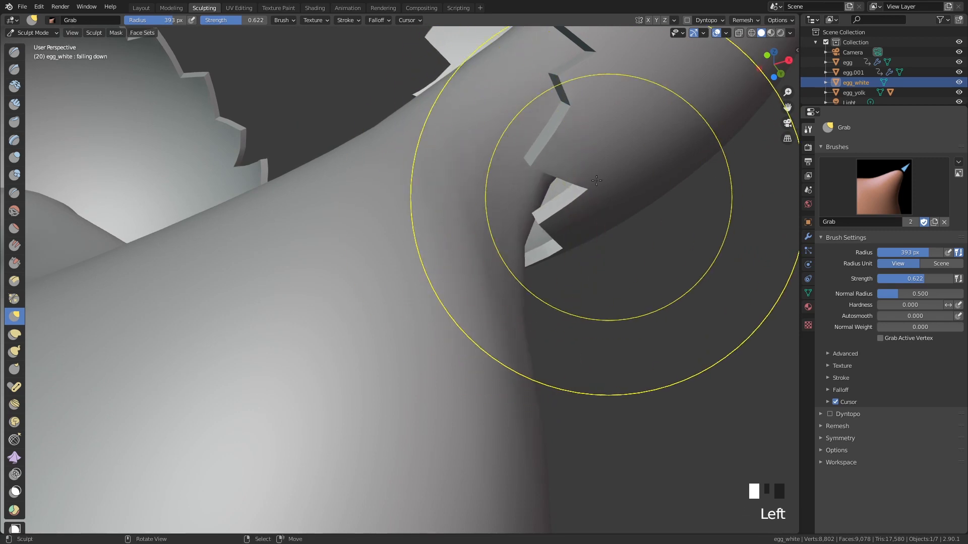
# Smooth the egg white strand that runs from the body into the left shell half
pyautogui.scroll(-3, 472, 272)
pyautogui.keyDown('shift'); pyautogui.moveTo(471, 272); pyautogui.dragTo(513, 307, button='middle'); pyautogui.keyUp('shift')
pyautogui.scroll(2, 443, 329)
pyautogui.keyDown('shift'); pyautogui.moveTo(443, 328); pyautogui.dragTo(416, 337, button='middle'); pyautogui.keyUp('shift')
pyautogui.moveTo(478, 310); pyautogui.dragTo(499, 355, button='middle')
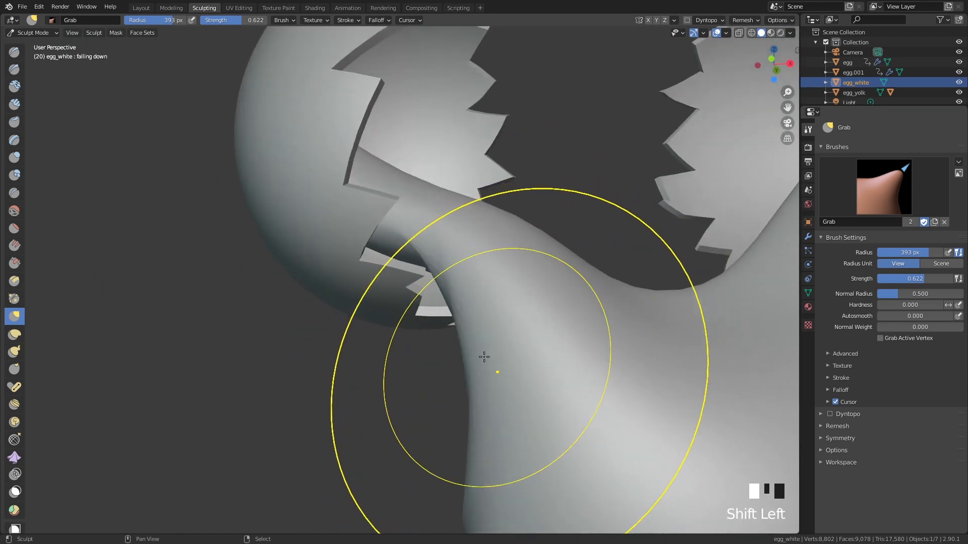
pyautogui.scroll(-3, 487, 327)
pyautogui.moveTo(508, 319); pyautogui.dragTo(486, 330, button='middle')
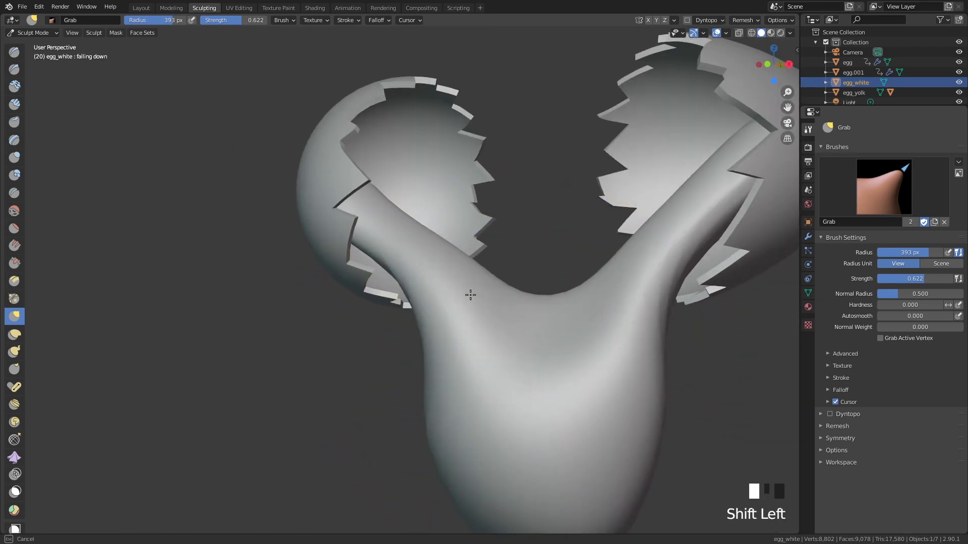
pyautogui.keyDown('shift'); pyautogui.moveTo(487, 280); pyautogui.dragTo(464, 267); pyautogui.keyUp('shift')
# Enlarge the rounded strand end inside the left shell half by grabbing its tip and outer side outward
pyautogui.scroll(3, 507, 368)
pyautogui.moveTo(463, 267)
pyautogui.keyDown('shift'); pyautogui.mouseDown(button='middle')
pyautogui.moveTo(507, 367)
pyautogui.moveTo(450, 343)
pyautogui.mouseUp(button='middle'); pyautogui.keyUp('shift')
pyautogui.scroll(2, 450, 341)
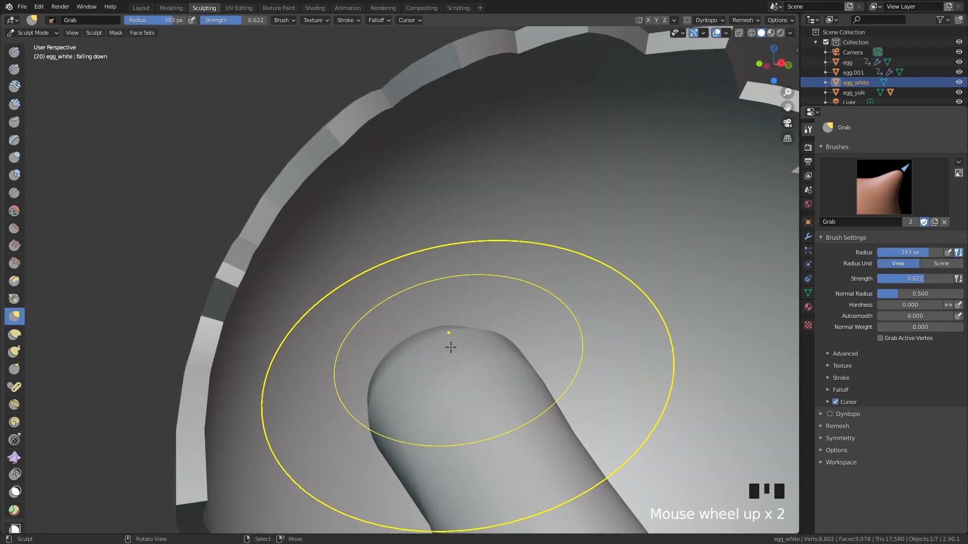
pyautogui.moveTo(448, 338); pyautogui.dragTo(402, 242)
pyautogui.moveTo(475, 307); pyautogui.dragTo(484, 275)
pyautogui.moveTo(376, 323); pyautogui.dragTo(345, 304)
pyautogui.moveTo(370, 388); pyautogui.dragTo(342, 385)
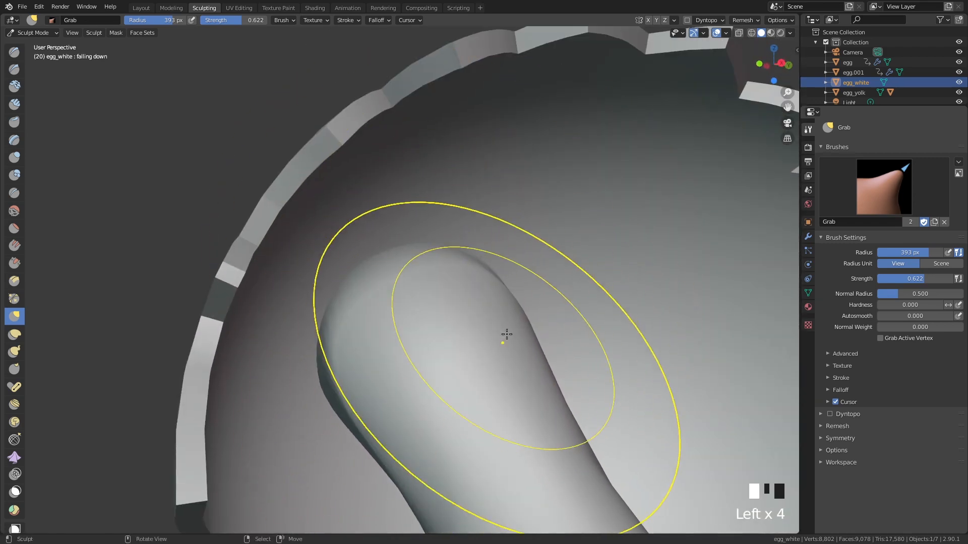
# Widen the left strand end by pulling its inner side outward along several points with the Grab brush
pyautogui.moveTo(506, 335); pyautogui.dragTo(449, 330, button='middle')
pyautogui.moveTo(512, 339); pyautogui.dragTo(547, 339)
pyautogui.moveTo(526, 363); pyautogui.dragTo(605, 350)
pyautogui.moveTo(550, 428); pyautogui.dragTo(612, 424)
pyautogui.moveTo(562, 493); pyautogui.dragTo(622, 473)
# Pull the left strand end's lower outer side and upper edge outward to fill the shell half more fully
pyautogui.moveTo(590, 429)
pyautogui.mouseDown(button='middle')
pyautogui.moveTo(544, 417)
pyautogui.moveTo(477, 465)
pyautogui.moveTo(451, 509)
pyautogui.mouseUp(button='middle')
pyautogui.moveTo(403, 476); pyautogui.dragTo(366, 483)
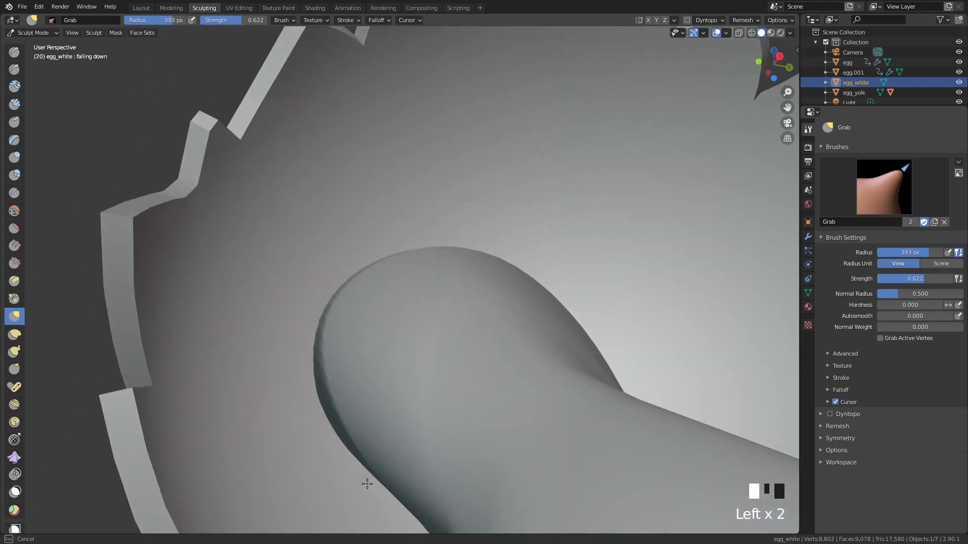
pyautogui.moveTo(388, 446); pyautogui.dragTo(369, 442)
pyautogui.moveTo(399, 441); pyautogui.dragTo(379, 398, button='middle')
pyautogui.moveTo(360, 370); pyautogui.dragTo(334, 365)
pyautogui.moveTo(383, 328); pyautogui.dragTo(365, 313)
pyautogui.moveTo(423, 283); pyautogui.dragTo(411, 262)
pyautogui.moveTo(509, 275); pyautogui.dragTo(486, 283)
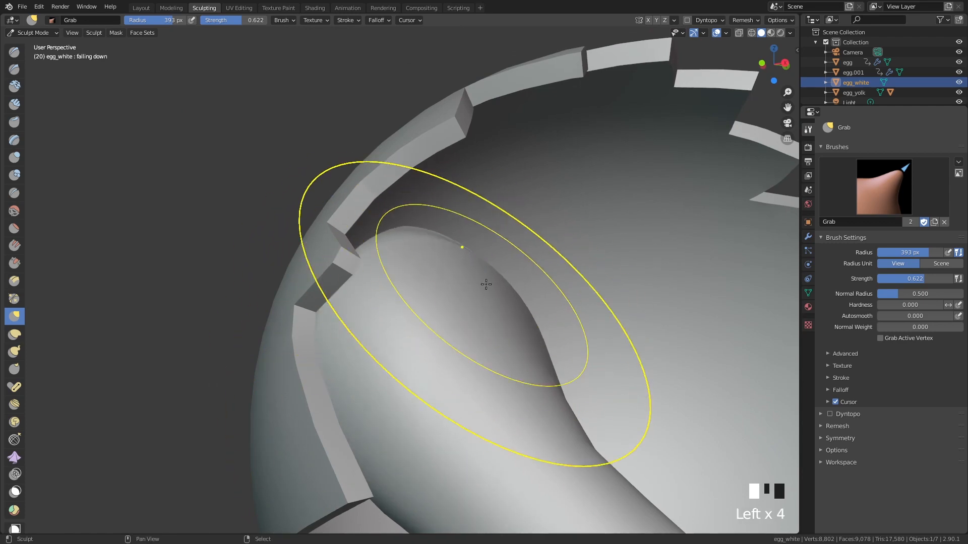
# Smooth the reshaped strand end and check the egg white's fit in the shell halves
pyautogui.moveTo(383, 312); pyautogui.dragTo(474, 348, button='middle')
pyautogui.keyDown('shift'); pyautogui.moveTo(470, 351); pyautogui.dragTo(462, 352); pyautogui.keyUp('shift')
pyautogui.keyDown('shift'); pyautogui.moveTo(463, 352); pyautogui.dragTo(402, 316, button='middle'); pyautogui.keyUp('shift')
pyautogui.scroll(18, 589, 363)
pyautogui.scroll(-8, 551, 406)
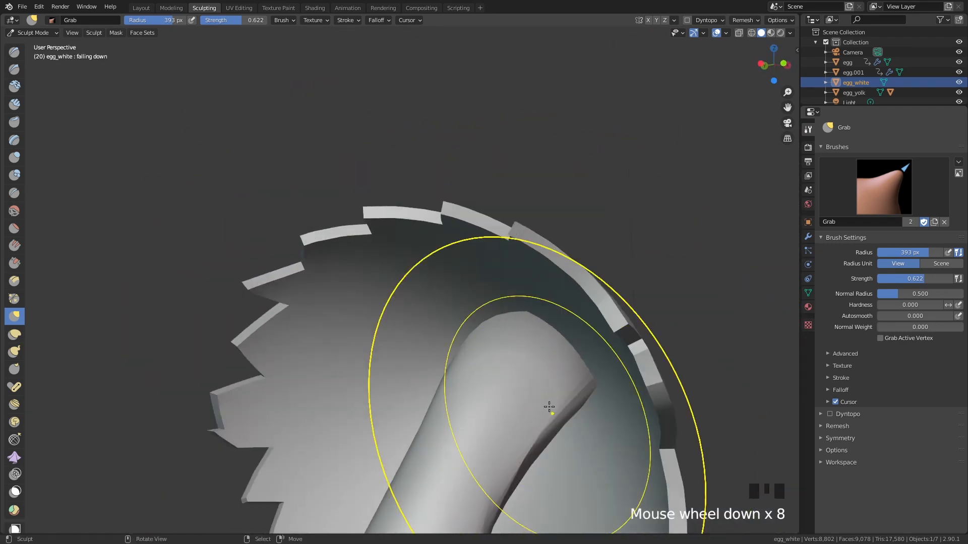
pyautogui.moveTo(551, 406); pyautogui.dragTo(535, 343, button='middle')
pyautogui.scroll(-12, 524, 350)
pyautogui.scroll(3, 525, 350)
pyautogui.scroll(-3, 525, 350)
# In the Layout workspace, preview the falling down shape key by lowering its value and returning it to 1.000
pyautogui.click(144, 8)
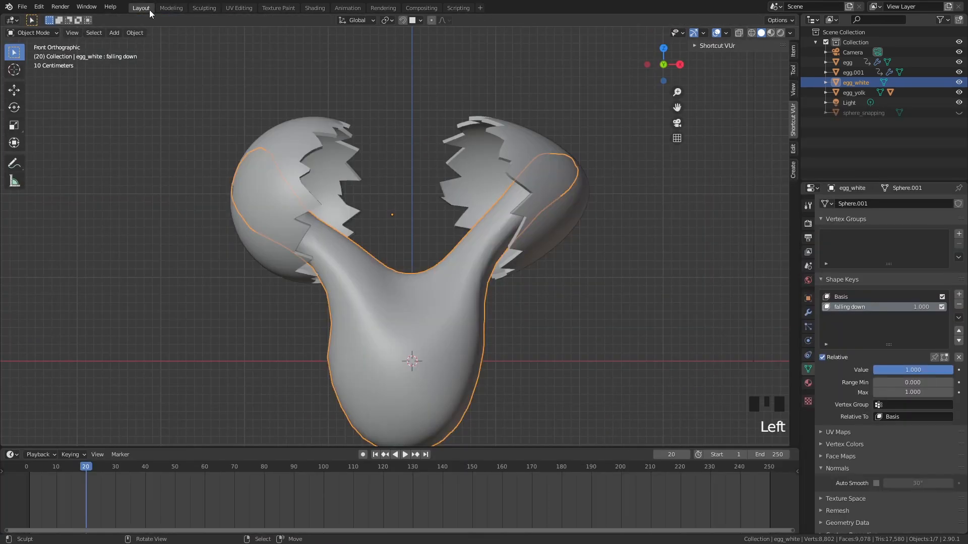
pyautogui.scroll(-2, 509, 266)
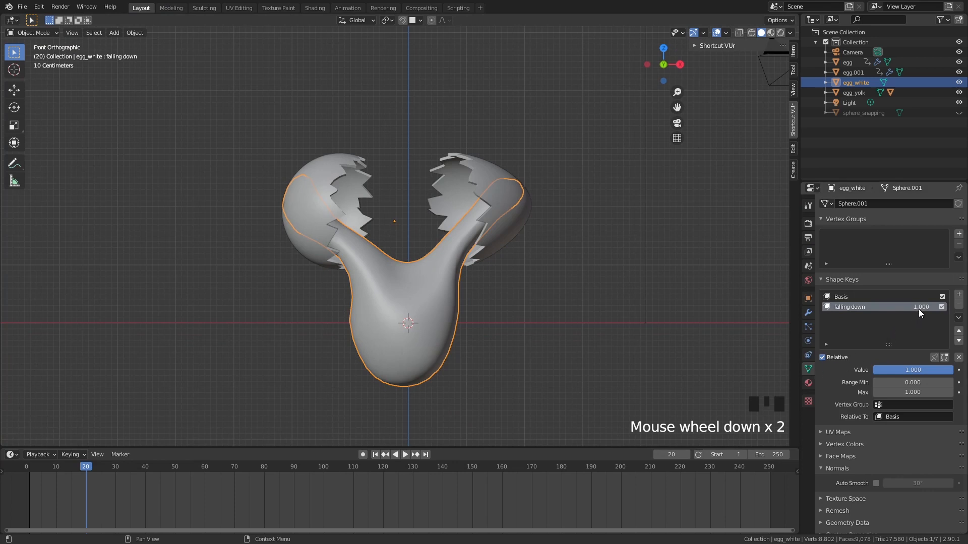
pyautogui.moveTo(919, 310); pyautogui.dragTo(887, 310)
pyautogui.moveTo(913, 370); pyautogui.dragTo(952, 370)
# Deselect the egg white and inspect its strands inside both shell halves in the Sculpting and Layout workspaces
pyautogui.moveTo(393, 252); pyautogui.dragTo(597, 266, button='middle')
pyautogui.rightClick(597, 266)
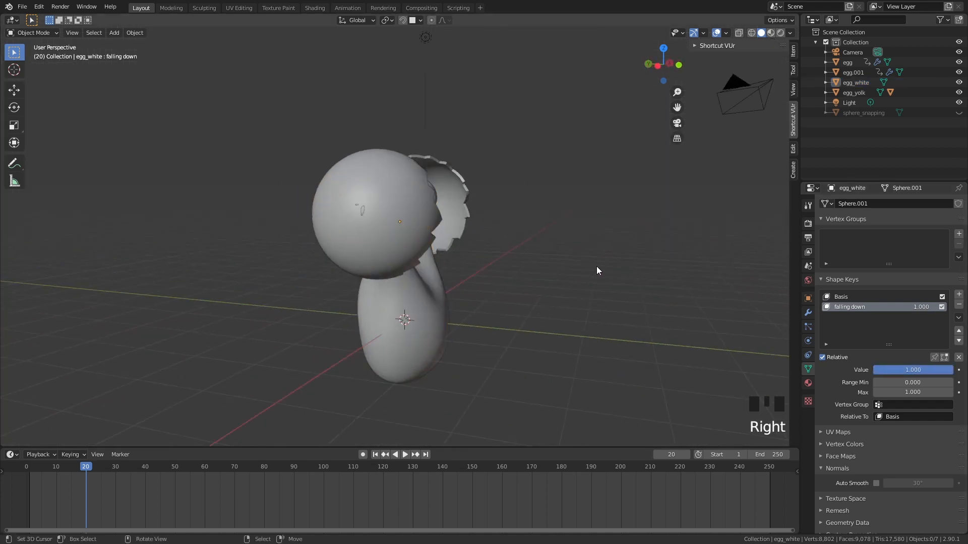
pyautogui.scroll(3, 404, 281)
pyautogui.click(205, 8)
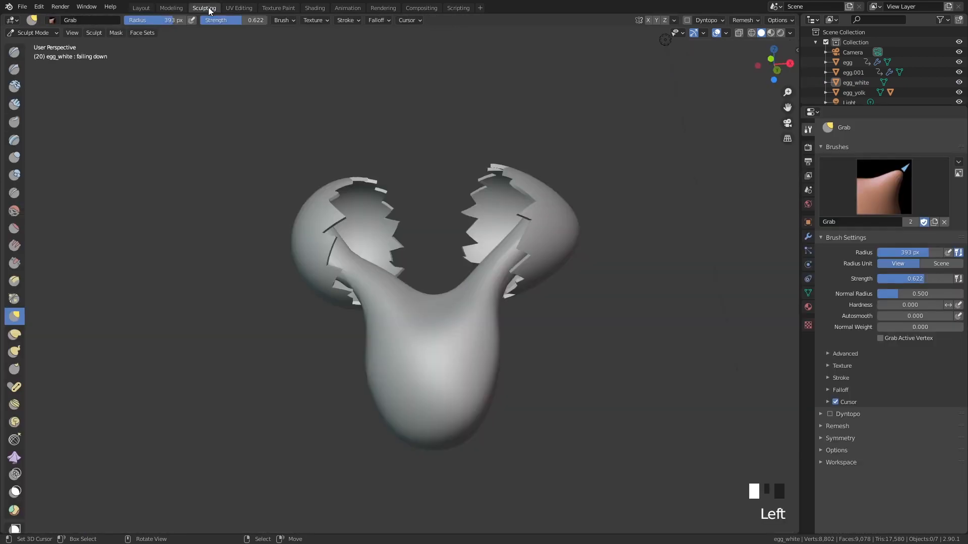
pyautogui.moveTo(413, 262)
pyautogui.mouseDown(button='middle')
pyautogui.moveTo(453, 212)
pyautogui.moveTo(470, 239)
pyautogui.mouseUp(button='middle')
pyautogui.scroll(-2, 469, 239)
pyautogui.scroll(3, 469, 239)
pyautogui.moveTo(527, 257)
pyautogui.keyDown('shift'); pyautogui.mouseDown()
pyautogui.moveTo(570, 253)
pyautogui.moveTo(494, 259)
pyautogui.mouseUp(); pyautogui.keyUp('shift')
pyautogui.moveTo(494, 259); pyautogui.dragTo(169, 49, button='middle')
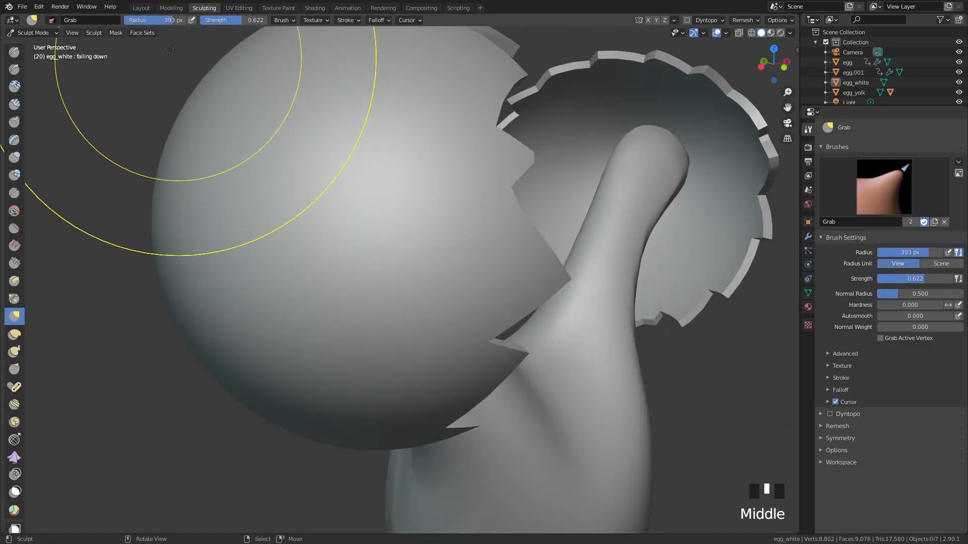
pyautogui.click(149, 8)
pyautogui.moveTo(359, 184); pyautogui.dragTo(313, 208, button='middle')
pyautogui.scroll(4, 312, 208)
pyautogui.moveTo(451, 246)
pyautogui.mouseDown(button='middle')
pyautogui.moveTo(489, 256)
pyautogui.moveTo(493, 228)
pyautogui.mouseUp(button='middle')
pyautogui.scroll(-2, 492, 228)
pyautogui.keyDown('shift'); pyautogui.moveTo(467, 258); pyautogui.dragTo(491, 229, button='middle'); pyautogui.keyUp('shift')
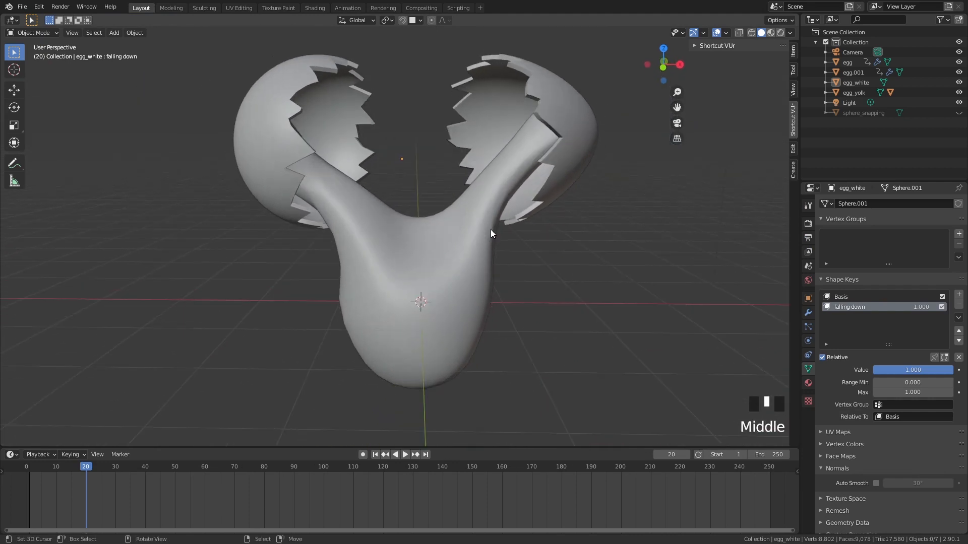
# At frame 1, set the falling down shape key's value to 0.000 and insert a keyframe
pyautogui.click(27, 468)
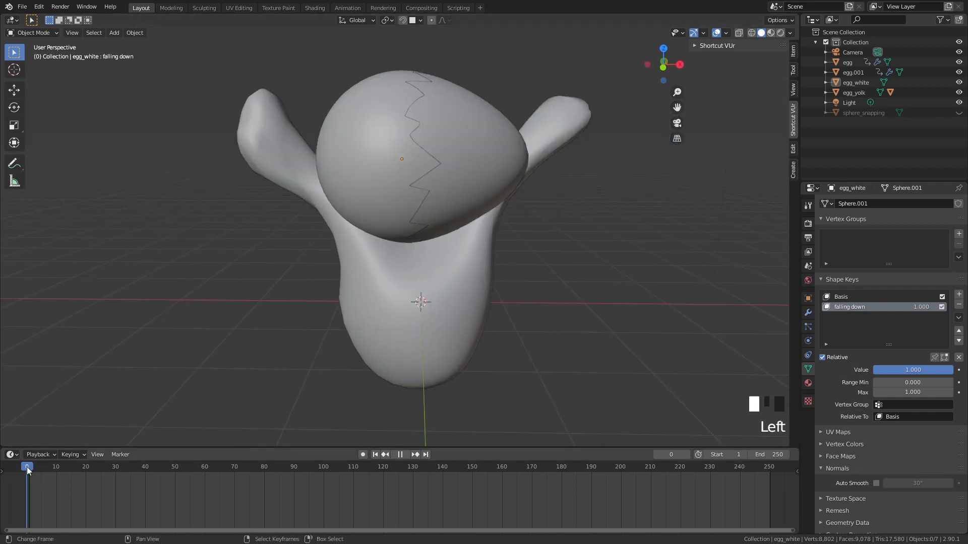
pyautogui.moveTo(27, 468); pyautogui.dragTo(30, 469)
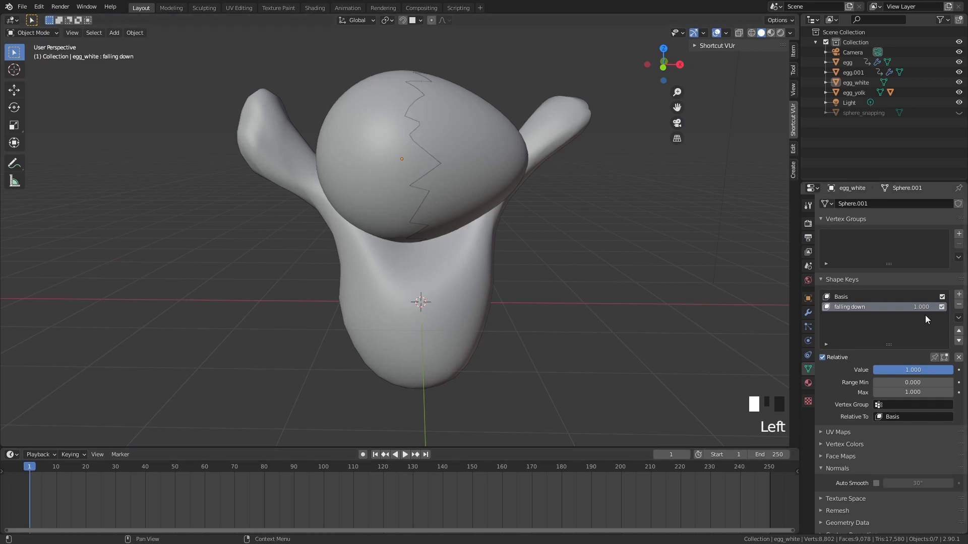
pyautogui.moveTo(930, 308); pyautogui.dragTo(902, 309)
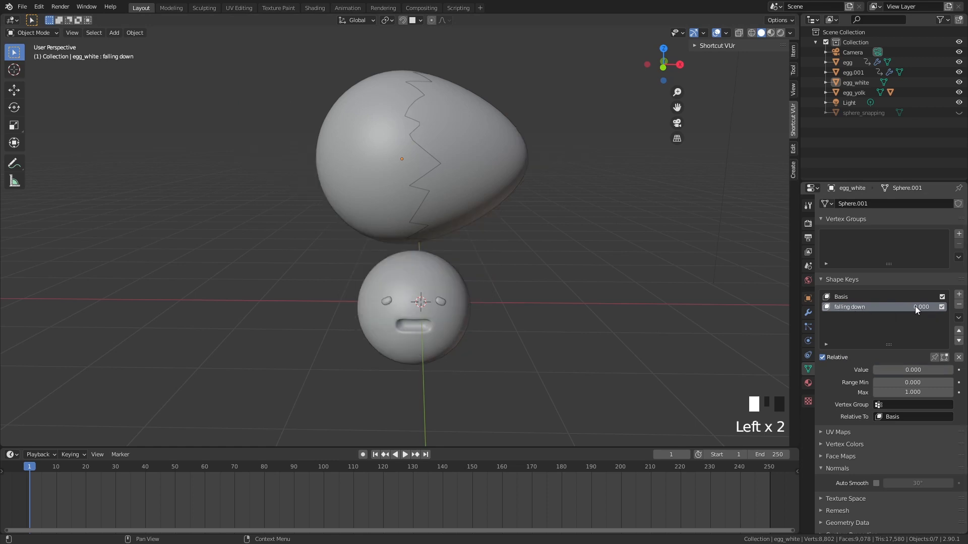
pyautogui.rightClick(922, 307)
pyautogui.click(921, 307)
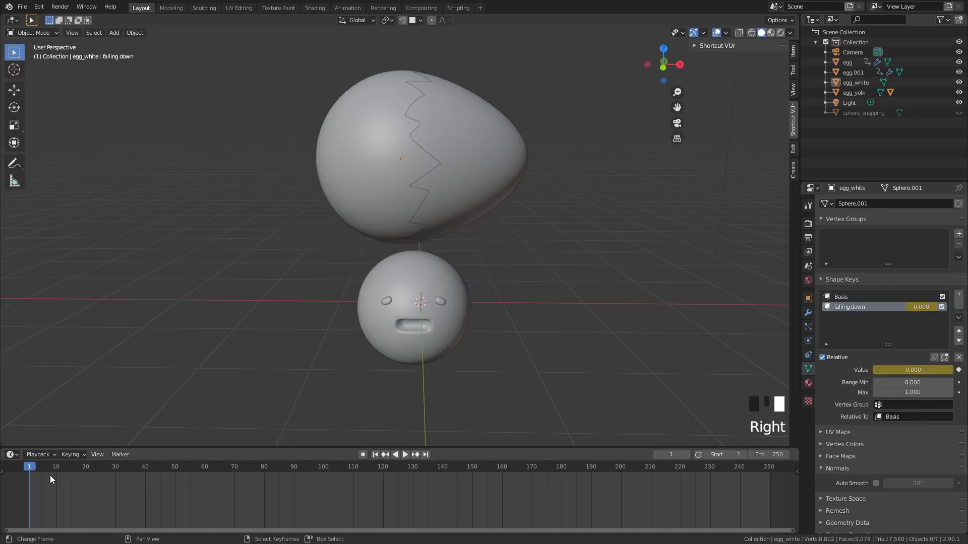
# At frame 30, set the falling down shape key's value to 1.000 and insert a keyframe
pyautogui.moveTo(27, 470); pyautogui.dragTo(116, 478)
pyautogui.moveTo(932, 309); pyautogui.dragTo(958, 308)
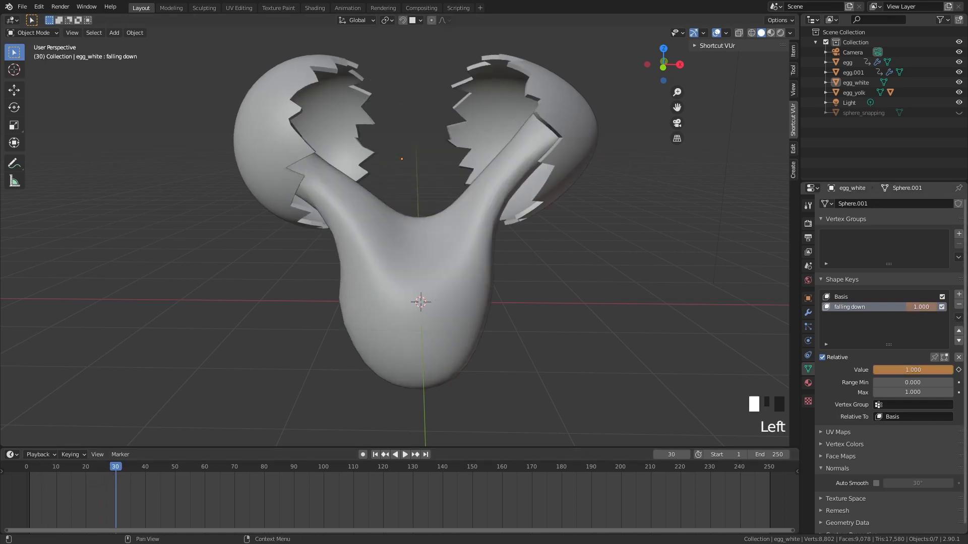
pyautogui.rightClick(927, 307)
pyautogui.click(927, 309)
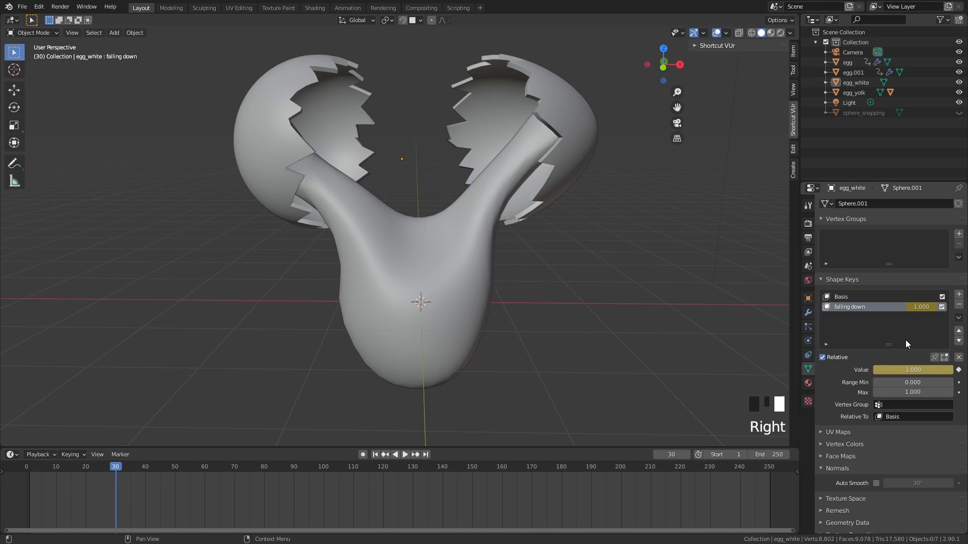
pyautogui.rightClick(926, 307)
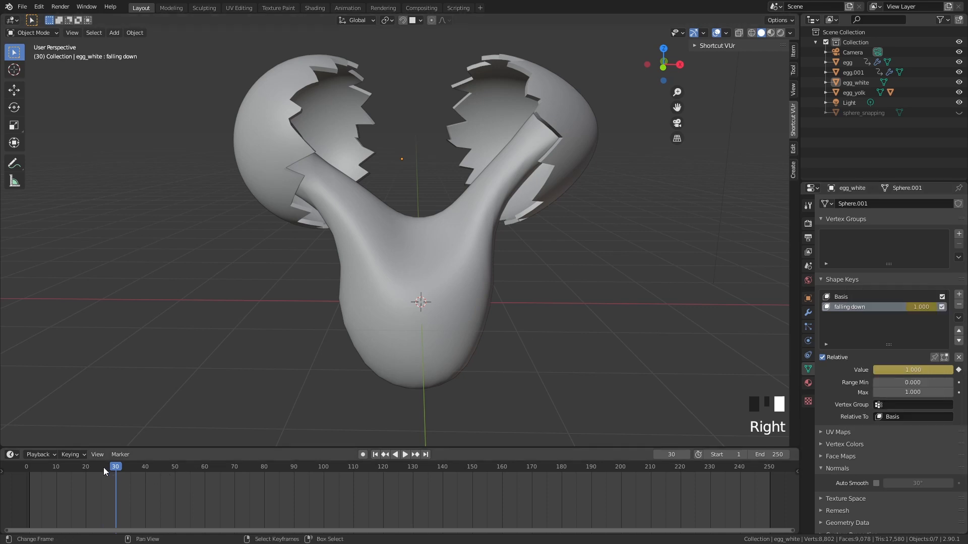
# Select egg_white to show its keyframes and play the falling animation from the start
pyautogui.moveTo(104, 467); pyautogui.dragTo(53, 467)
pyautogui.rightClick(416, 223)
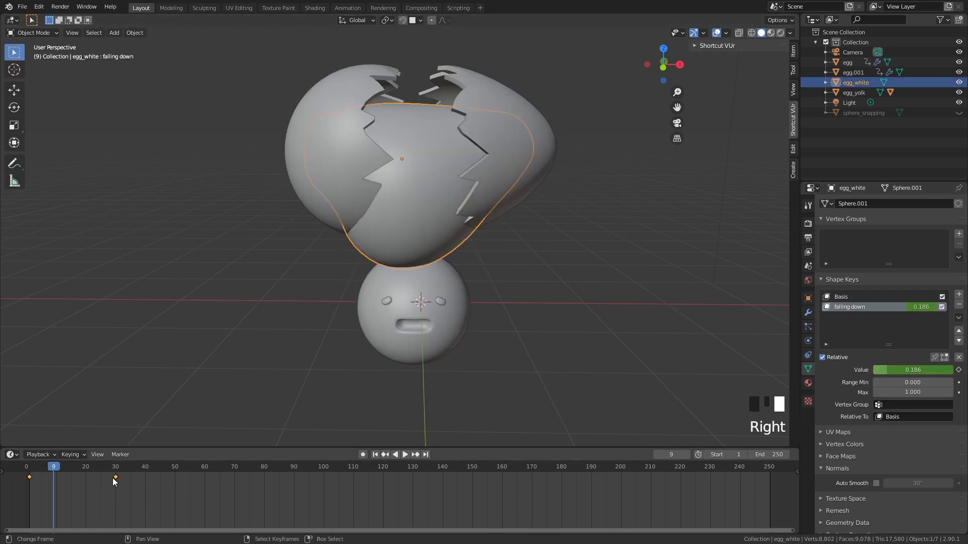
pyautogui.click(27, 479)
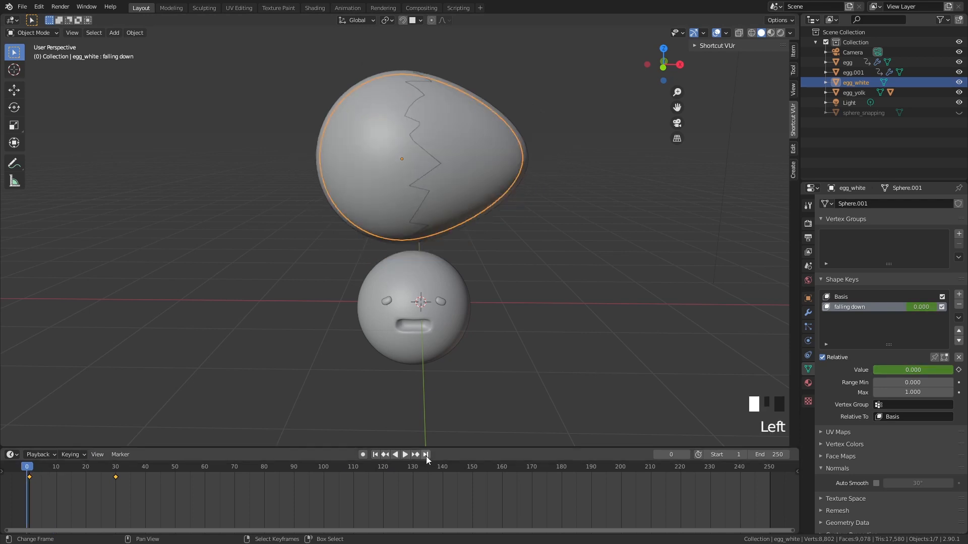
pyautogui.click(408, 454)
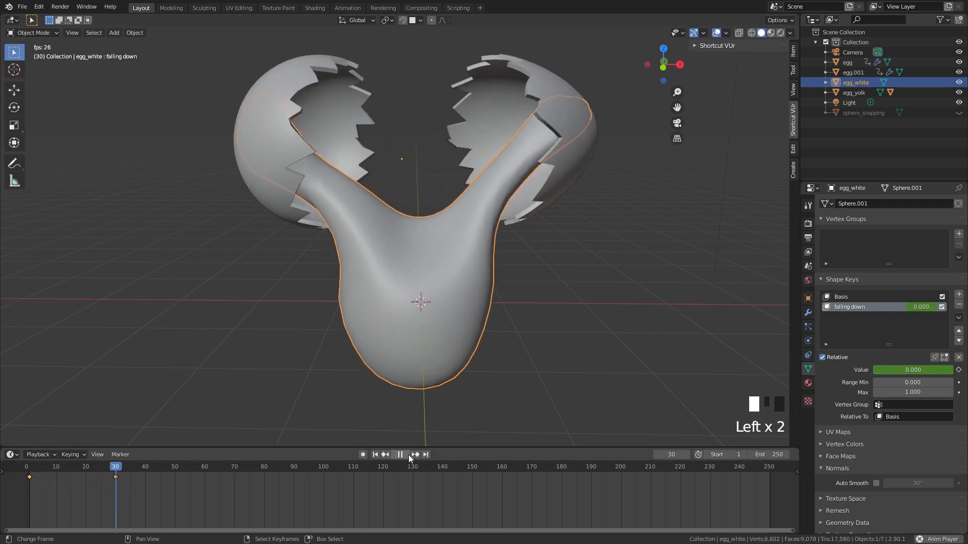
pyautogui.moveTo(136, 500); pyautogui.dragTo(37, 492)
pyautogui.click(404, 455)
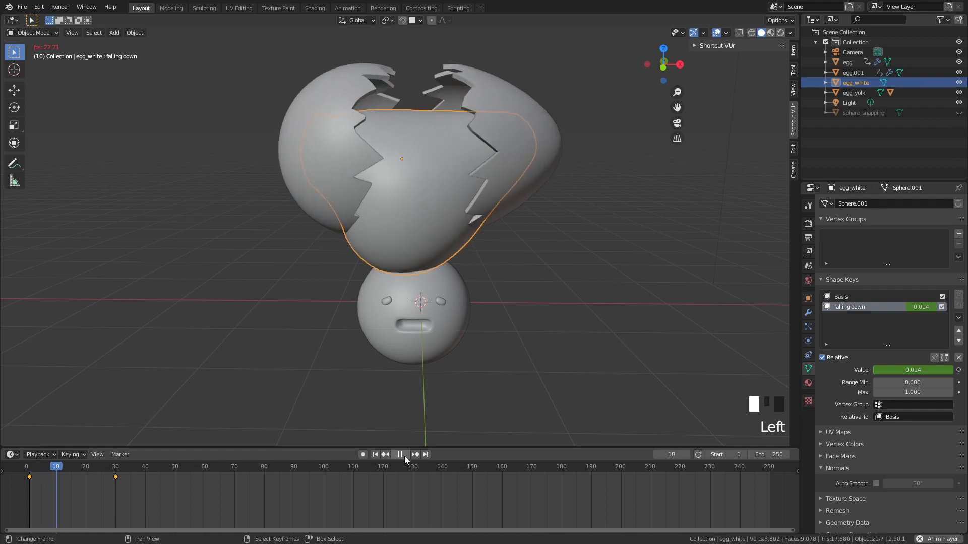
pyautogui.click(404, 455)
# Move the egg white's second shape key keyframe from frame 30 to frame 22
pyautogui.rightClick(117, 479)
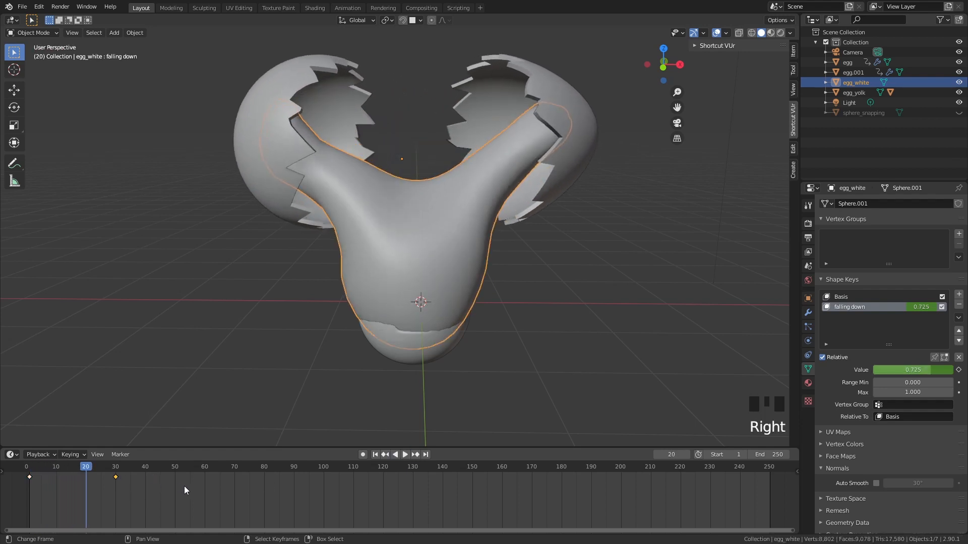
pyautogui.press('g')
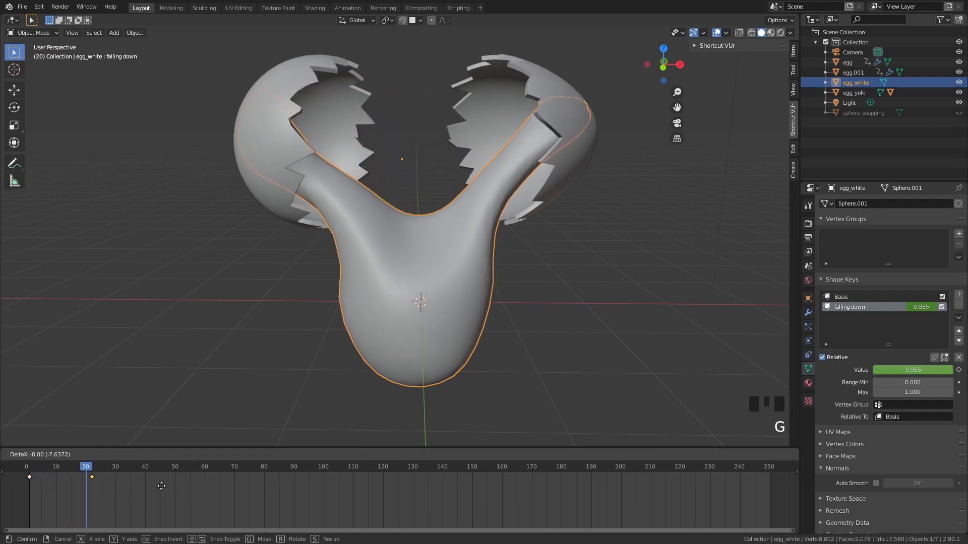
pyautogui.click(161, 488)
# Play the animation from the start to check the faster fall of the egg white
pyautogui.click(68, 467)
pyautogui.press('space')
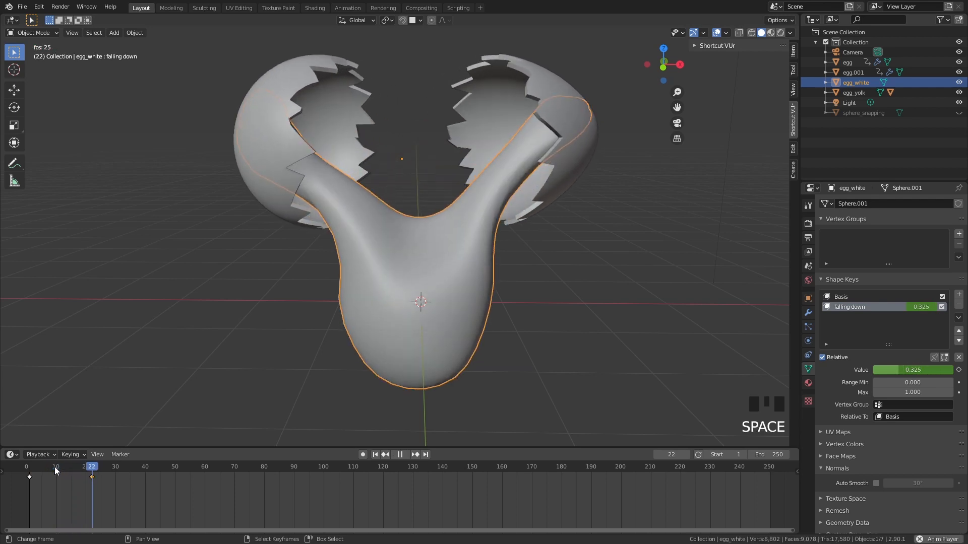
pyautogui.click(21, 477)
pyautogui.press('space')
pyautogui.press('space')
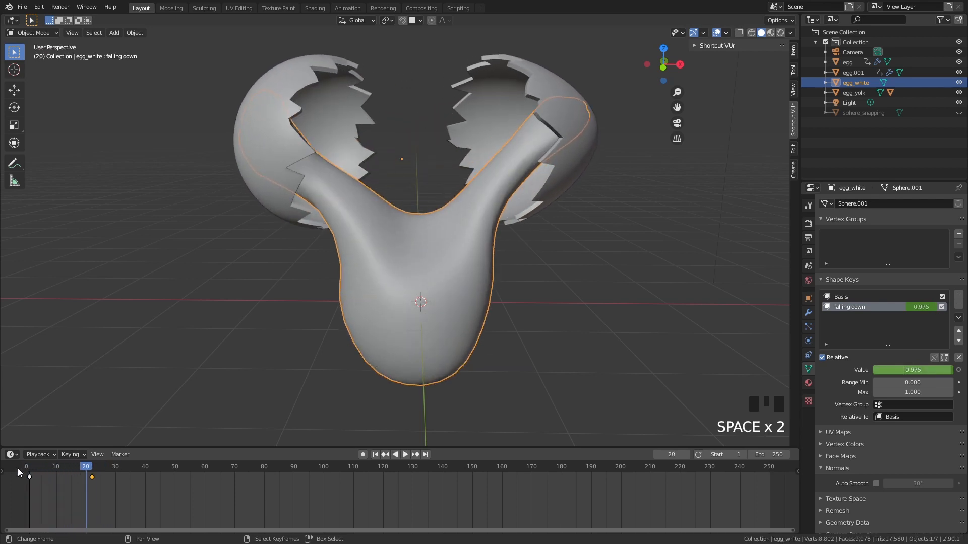
# Enlarge the timeline area, split it in two, and turn the lower part into a Graph Editor
pyautogui.moveTo(176, 448); pyautogui.dragTo(176, 304)
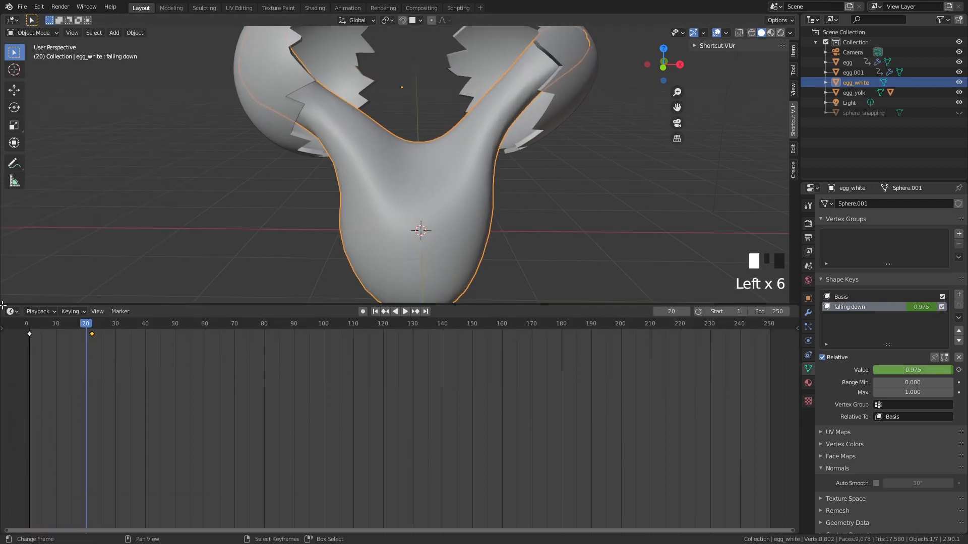
pyautogui.moveTo(3, 306); pyautogui.dragTo(9, 364)
pyautogui.click(10, 369)
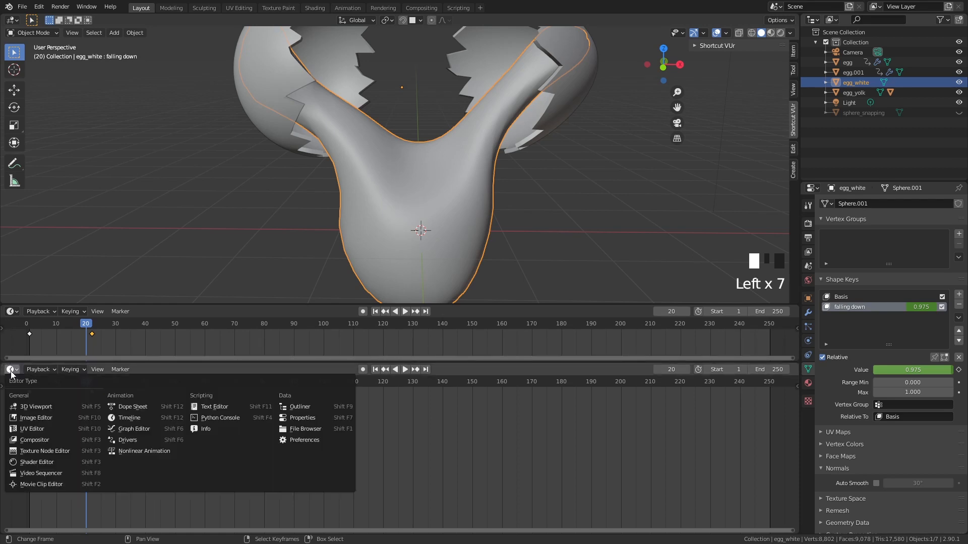
pyautogui.click(130, 429)
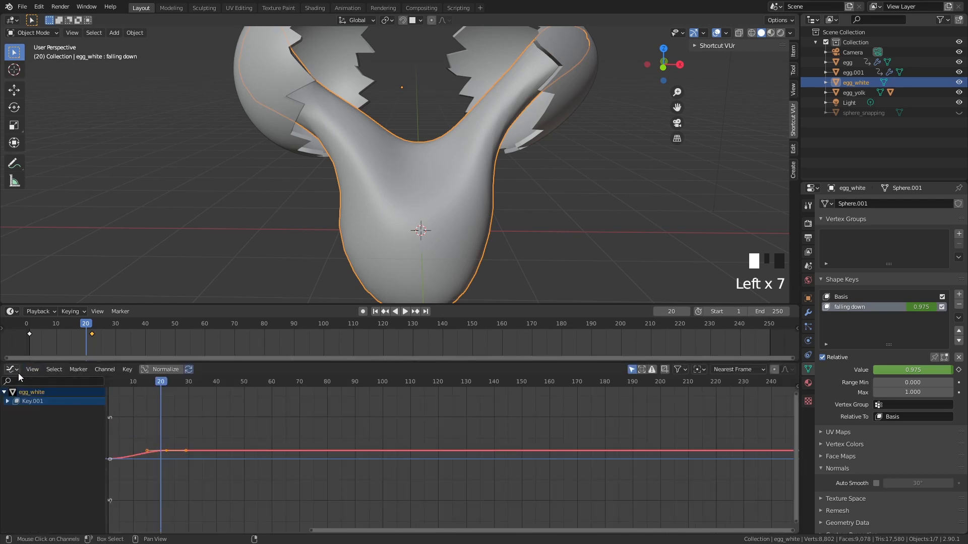
# Expand egg_white's Key.001 channel in the Graph Editor and select the Value (falling down) curve
pyautogui.click(11, 369)
pyautogui.click(119, 430)
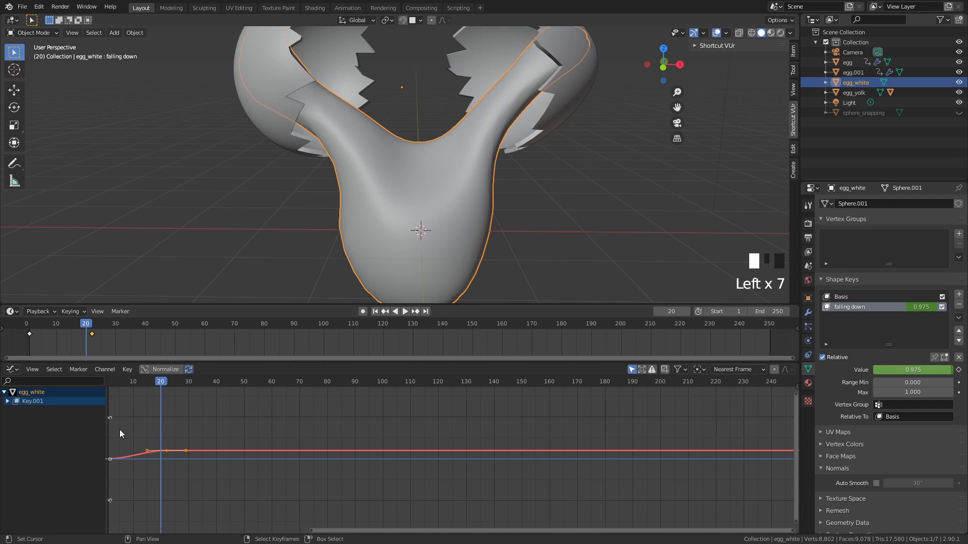
pyautogui.scroll(11, 308, 417)
pyautogui.moveTo(162, 437); pyautogui.dragTo(414, 441, button='middle')
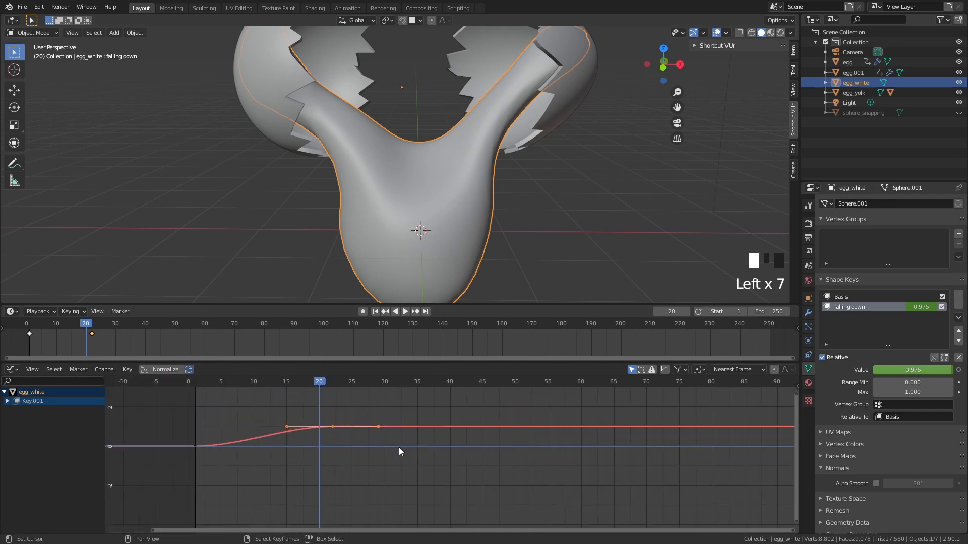
pyautogui.rightClick(338, 427)
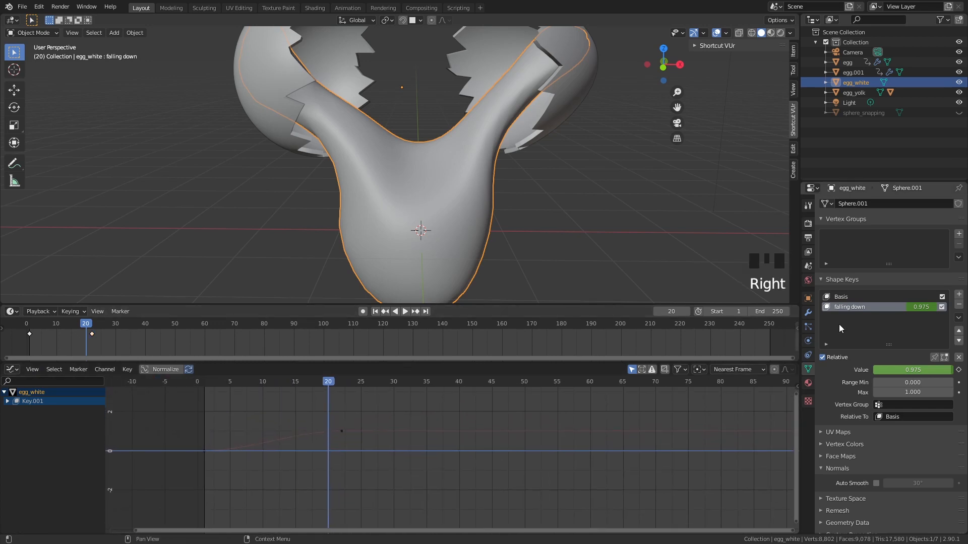
pyautogui.click(851, 310)
pyautogui.rightClick(334, 436)
pyautogui.rightClick(342, 432)
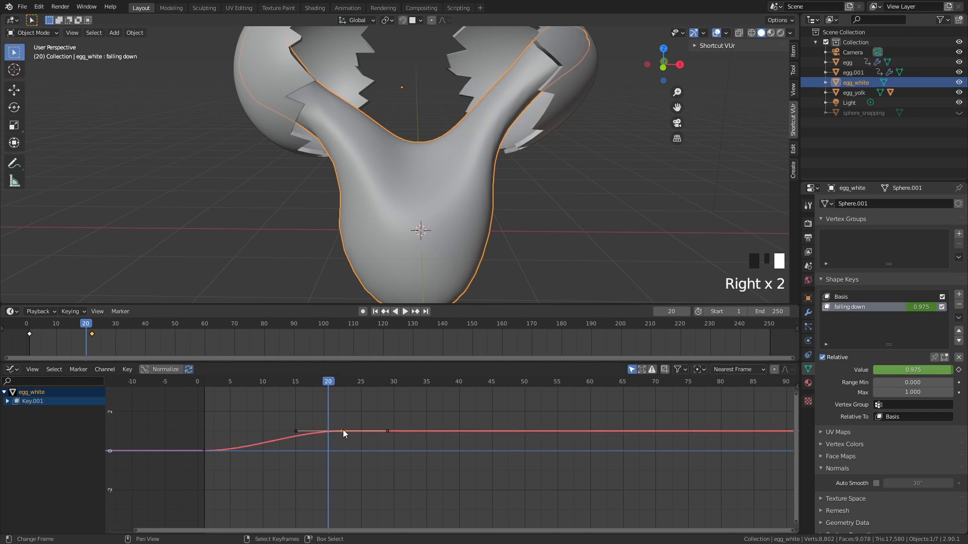
pyautogui.click(8, 401)
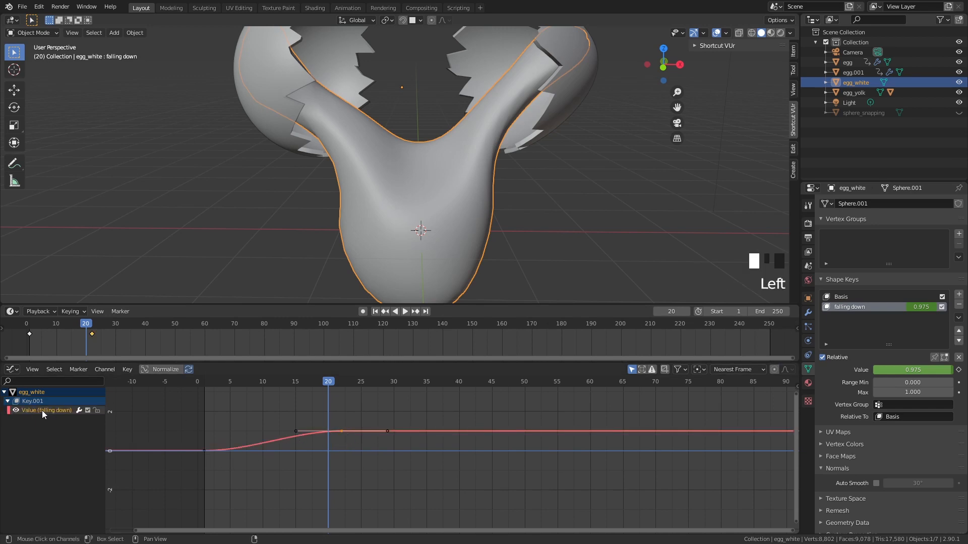
pyautogui.click(42, 410)
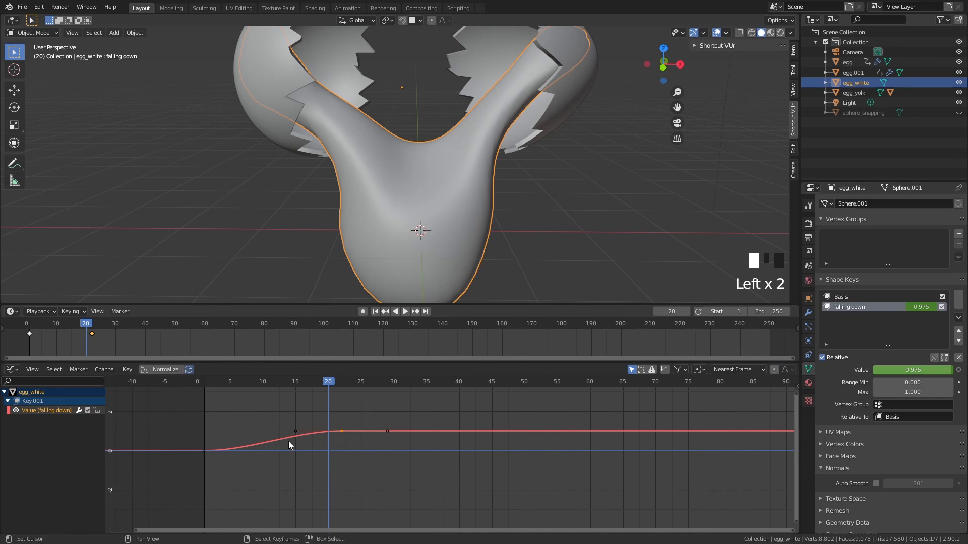
# Try to reshape the falling down curve by moving the left handle of its frame 22 keyframe
pyautogui.rightClick(330, 431)
pyautogui.rightClick(331, 431)
pyautogui.rightClick(333, 431)
pyautogui.rightClick(340, 431)
pyautogui.scroll(4, 302, 435)
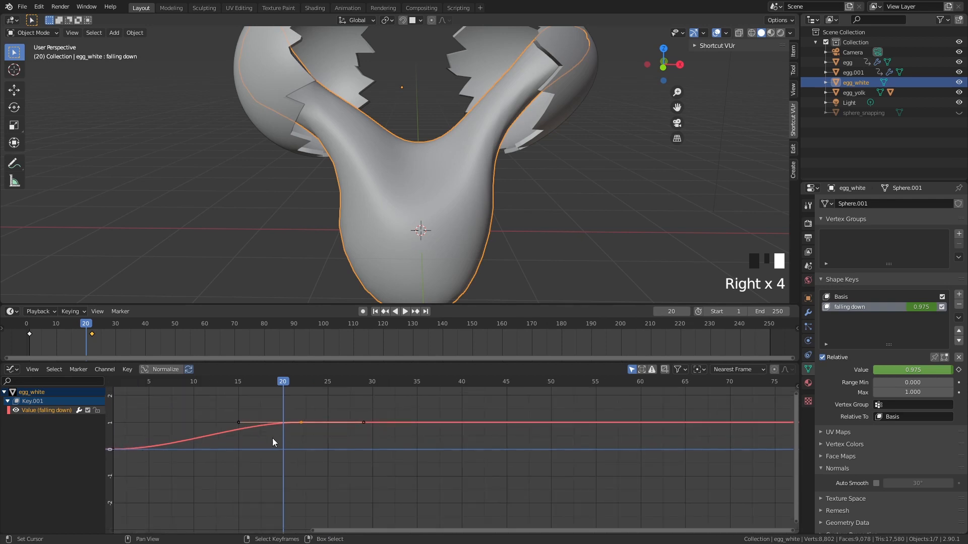
pyautogui.rightClick(243, 418)
pyautogui.rightClick(243, 419)
pyautogui.rightClick(289, 421)
pyautogui.rightClick(301, 422)
pyautogui.press('g')
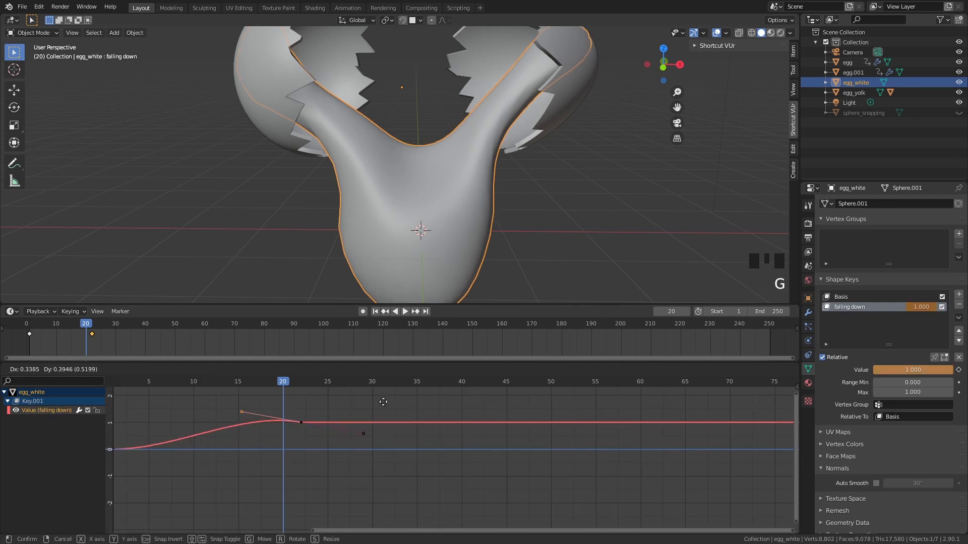
pyautogui.rightClick(240, 424)
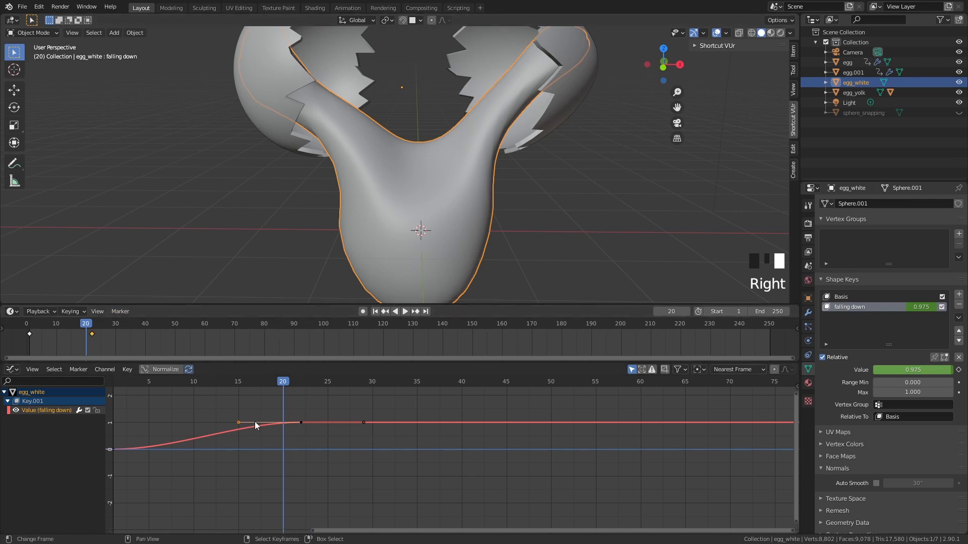
# Show the Graph Editor's active keyframe properties and select the falling down keyframe at frame 22
pyautogui.click(797, 384)
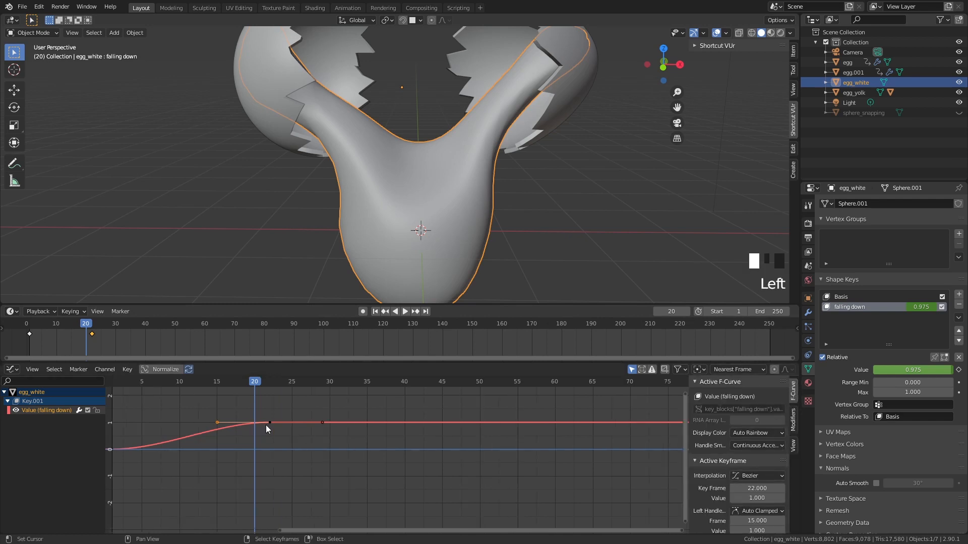
pyautogui.rightClick(225, 422)
pyautogui.rightClick(220, 425)
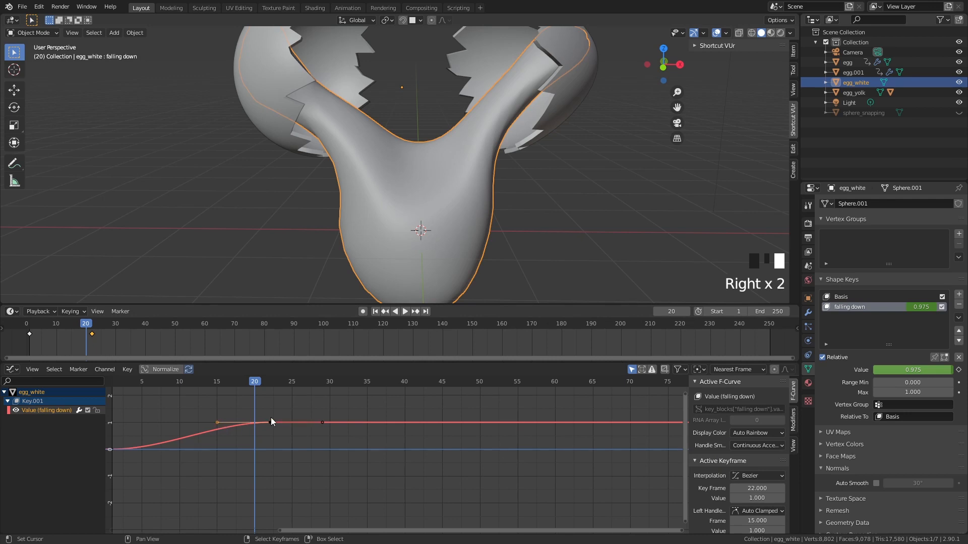
pyautogui.press('g')
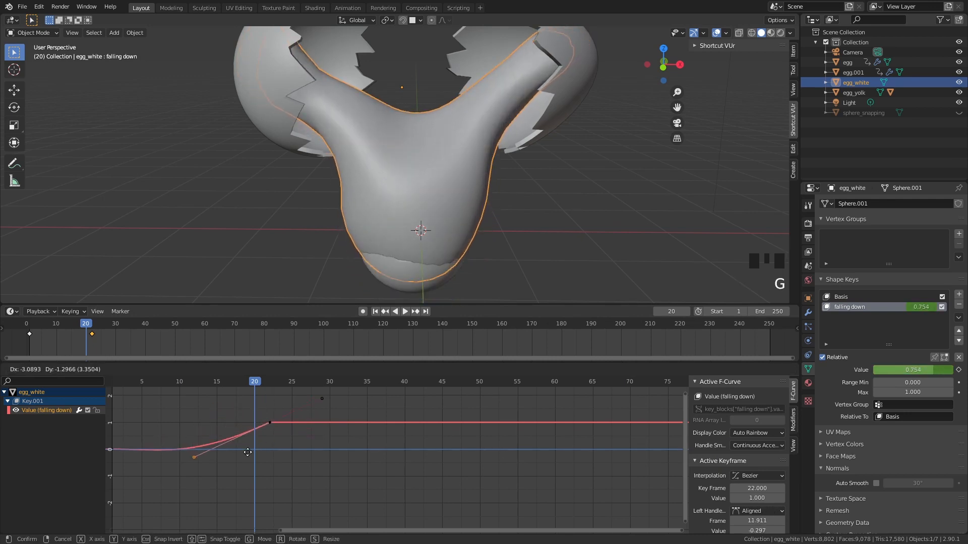
pyautogui.rightClick(252, 444)
pyautogui.moveTo(292, 423); pyautogui.dragTo(362, 422, button='middle')
pyautogui.scroll(3, 362, 422)
pyautogui.rightClick(337, 421)
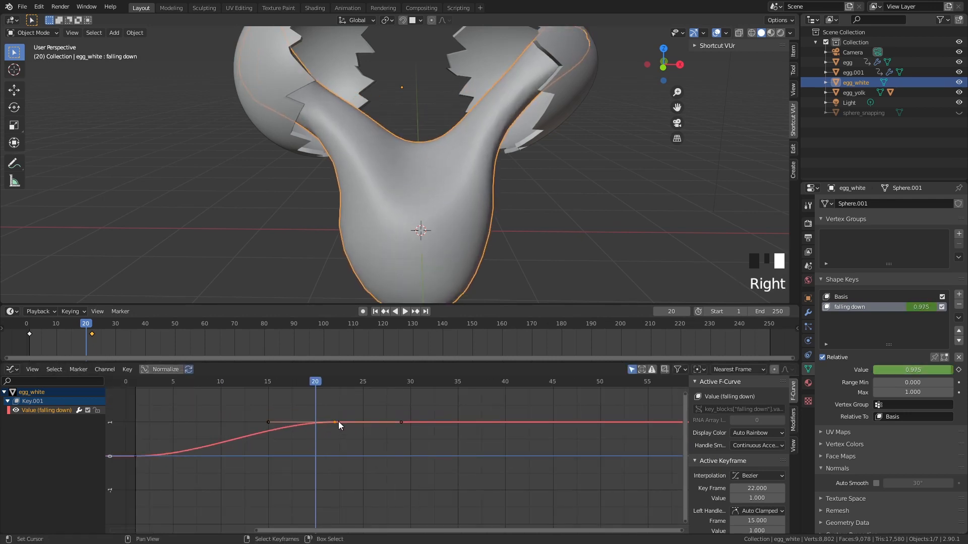
pyautogui.rightClick(338, 423)
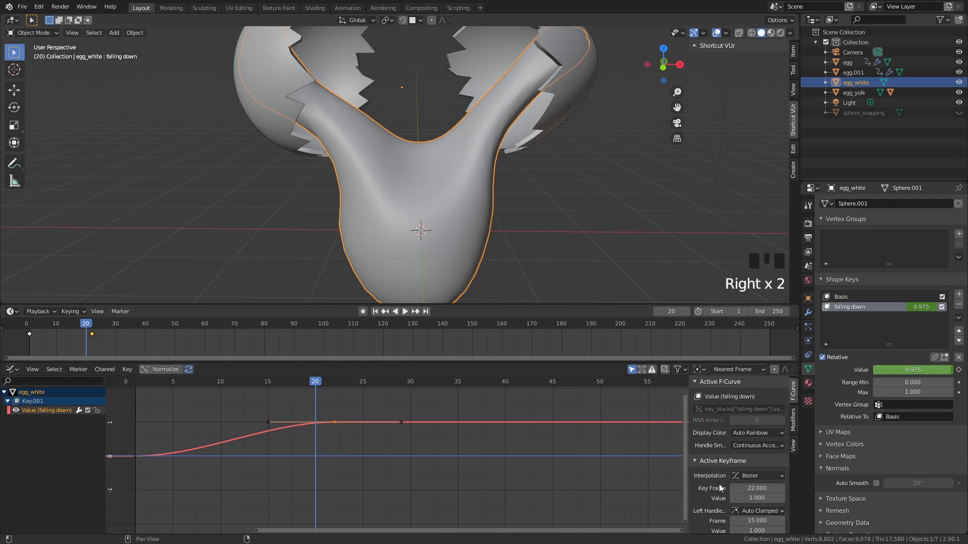
# Insert another falling down keyframe with value 1.000 at frame 40
pyautogui.click(746, 476)
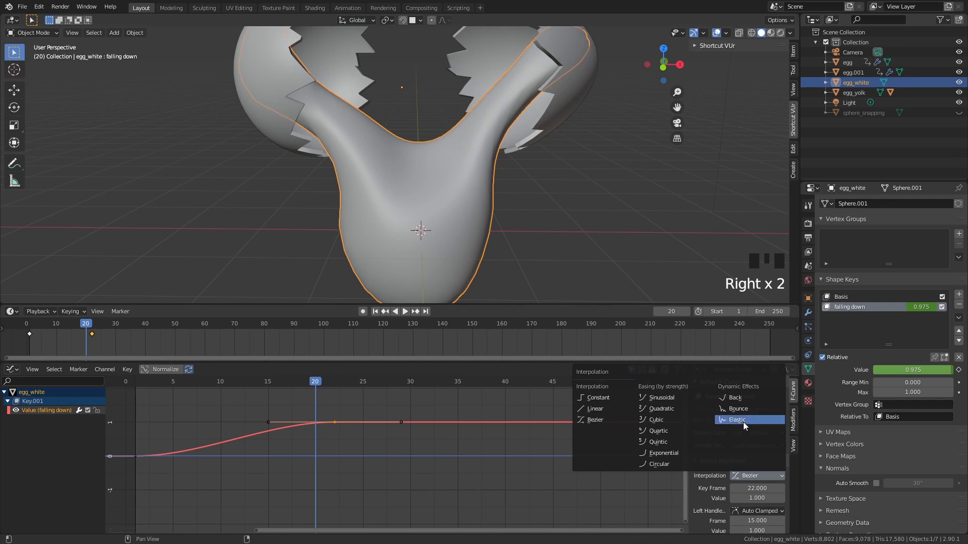
pyautogui.moveTo(333, 383)
pyautogui.mouseDown()
pyautogui.moveTo(311, 381)
pyautogui.moveTo(334, 382)
pyautogui.mouseUp()
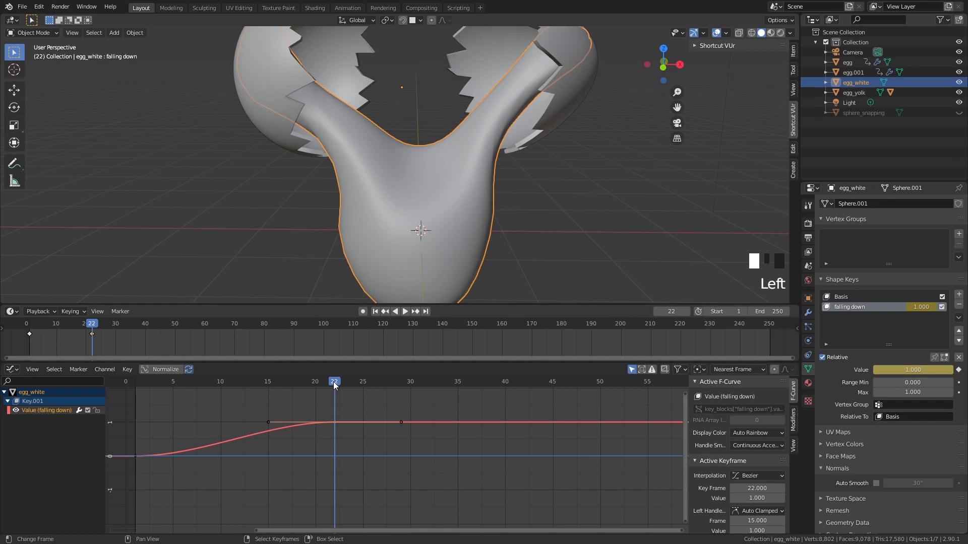
pyautogui.click(144, 324)
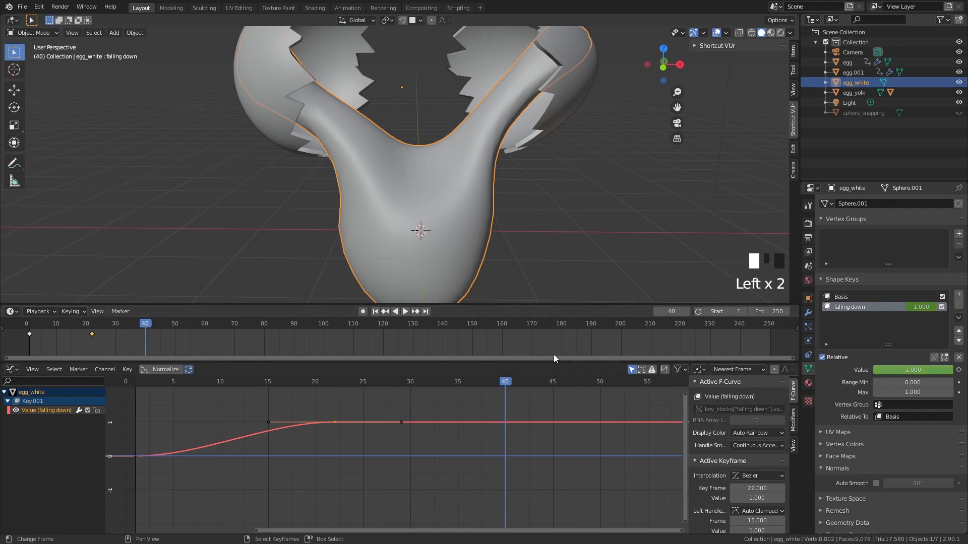
pyautogui.rightClick(921, 308)
pyautogui.rightClick(921, 309)
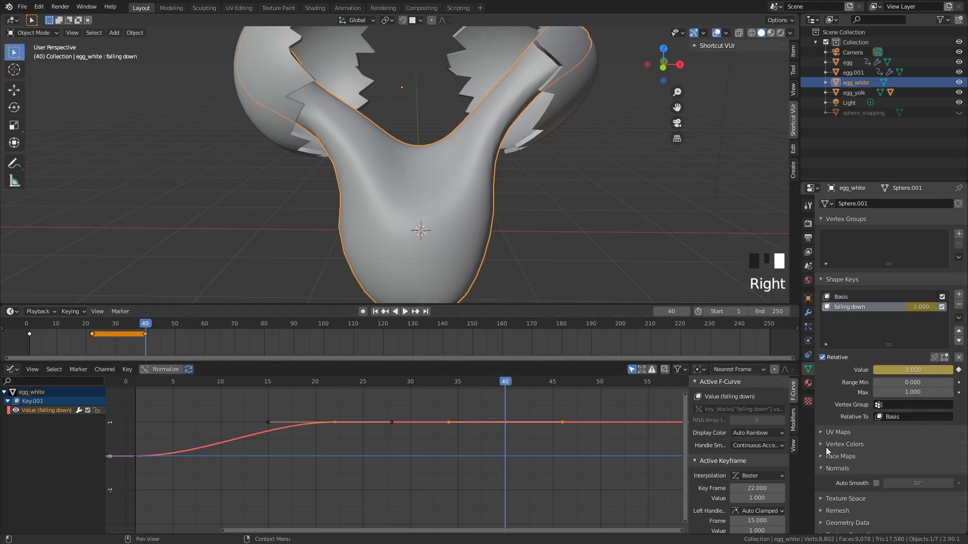
# Set the interpolation of the falling down keyframe at frame 22 to Elastic
pyautogui.click(325, 379)
pyautogui.rightClick(333, 422)
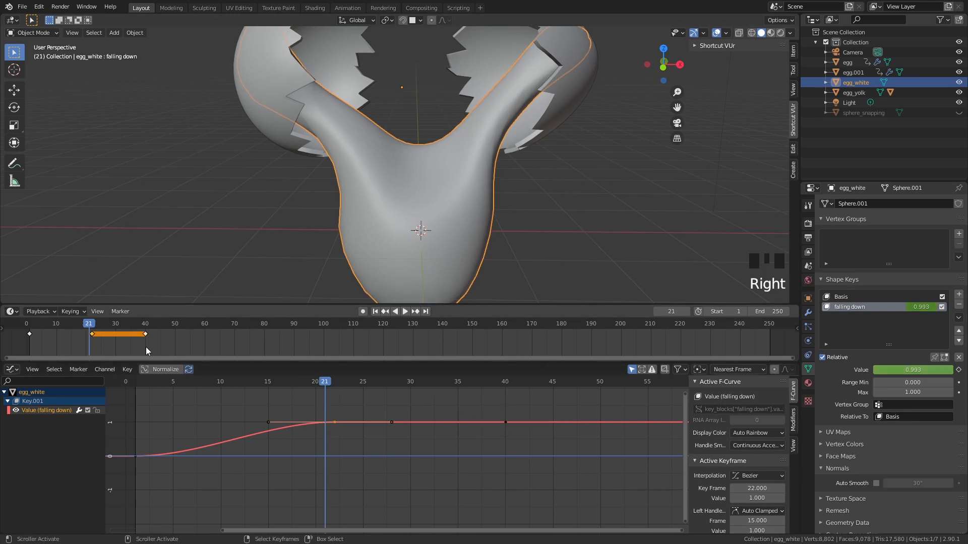
pyautogui.click(92, 331)
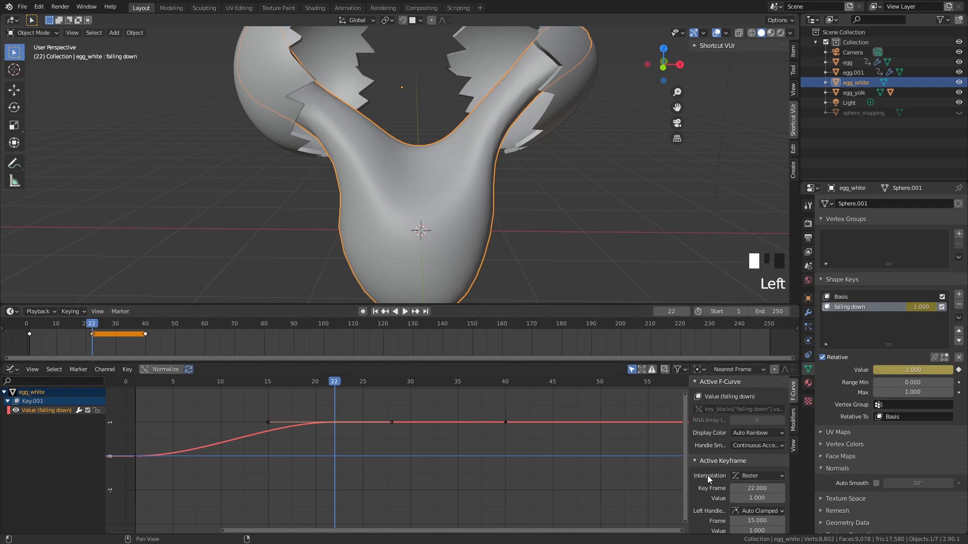
pyautogui.click(749, 475)
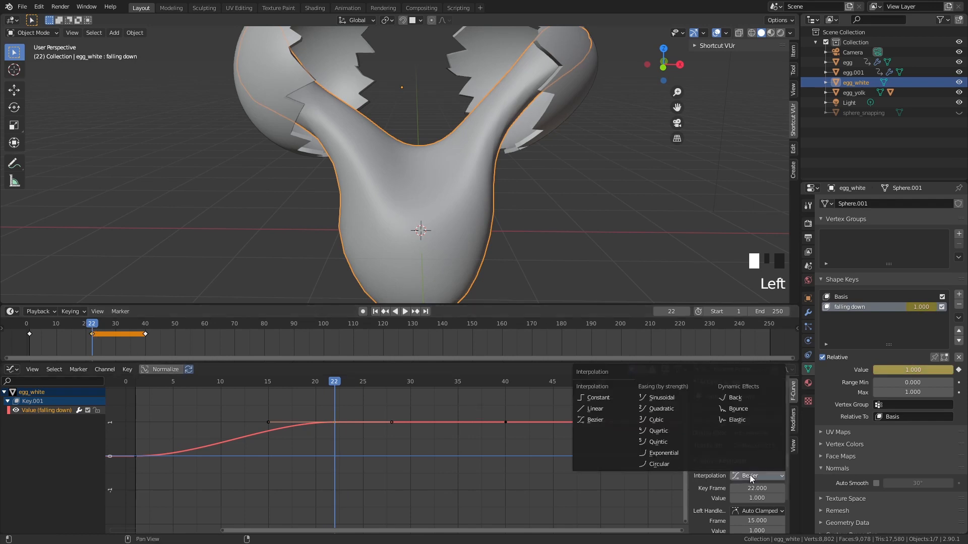
pyautogui.click(749, 418)
# Play the animation repeatedly from about frame 20 to check the egg white's elastic bounce
pyautogui.moveTo(322, 382); pyautogui.dragTo(192, 386)
pyautogui.press('space')
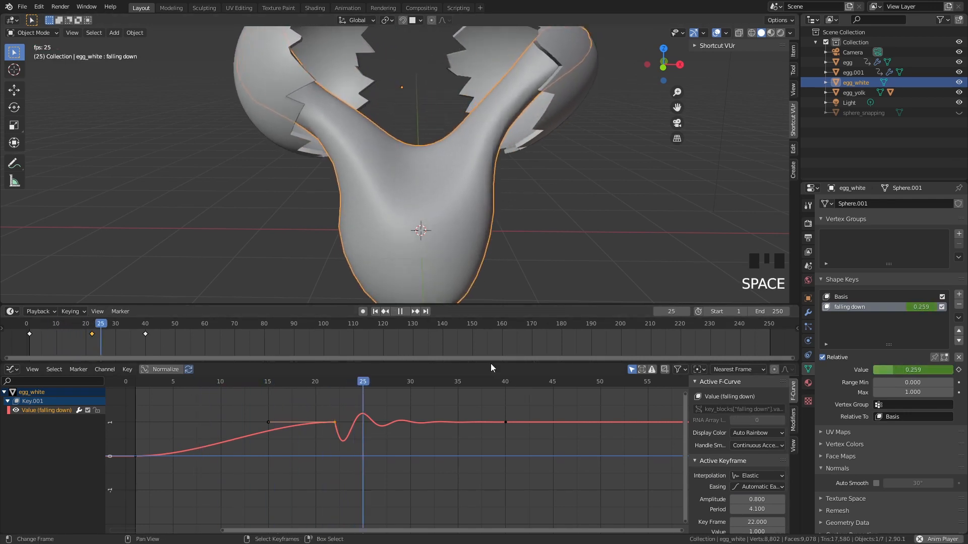
pyautogui.press('space')
pyautogui.click(315, 381)
pyautogui.press('space')
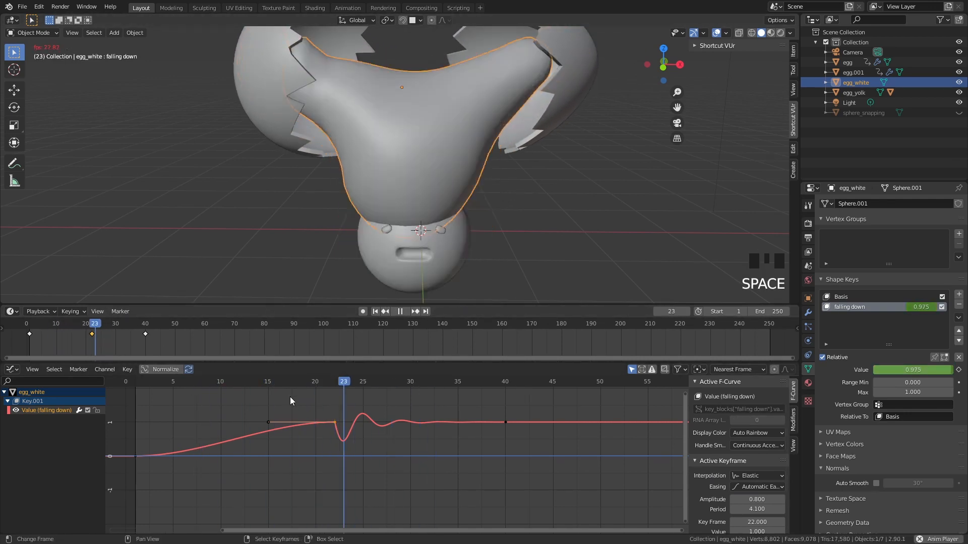
pyautogui.click(313, 382)
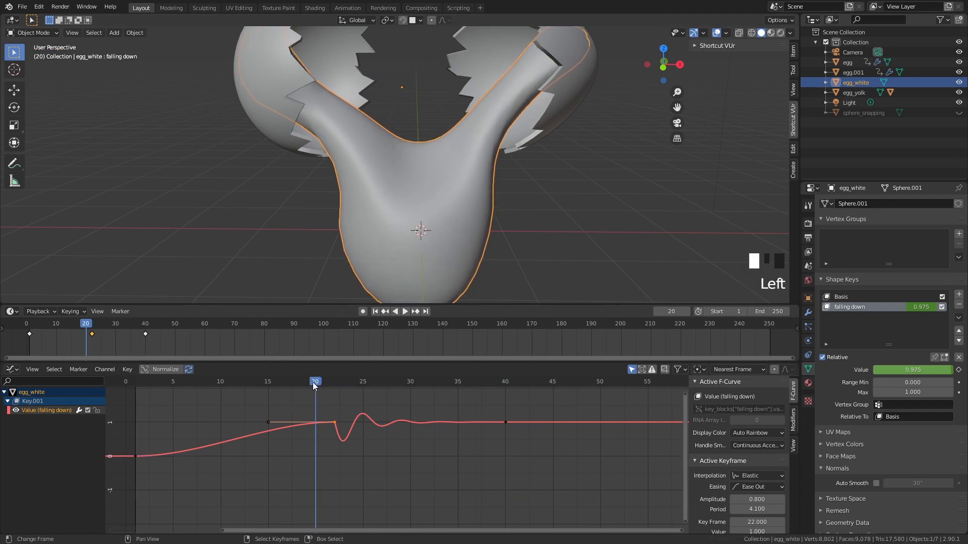
pyautogui.press('space')
pyautogui.press('space')
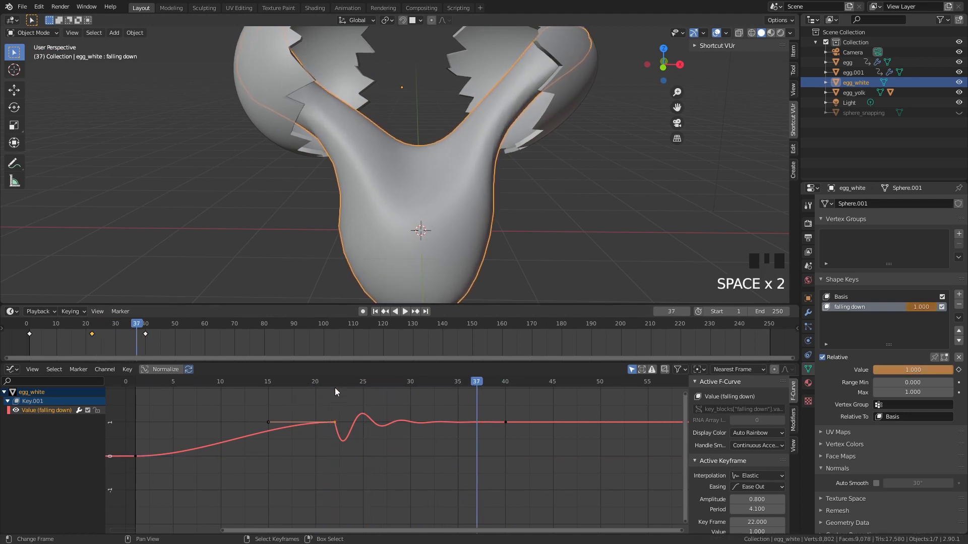
pyautogui.moveTo(325, 384)
pyautogui.mouseDown()
pyautogui.moveTo(342, 392)
pyautogui.moveTo(324, 388)
pyautogui.mouseUp()
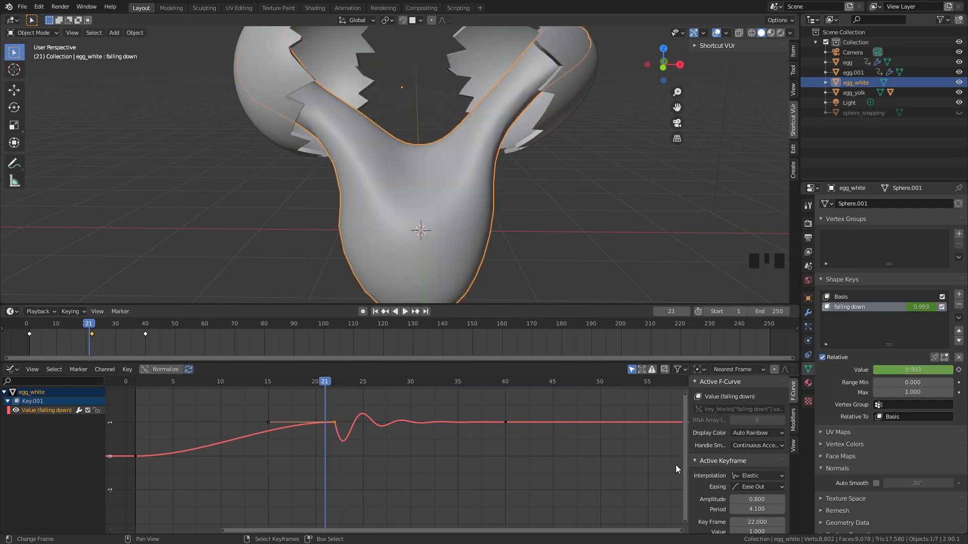
# Try Ease In easing on the frame 22 keyframe, play the animation, and undo the easing change
pyautogui.scroll(-2, 761, 462)
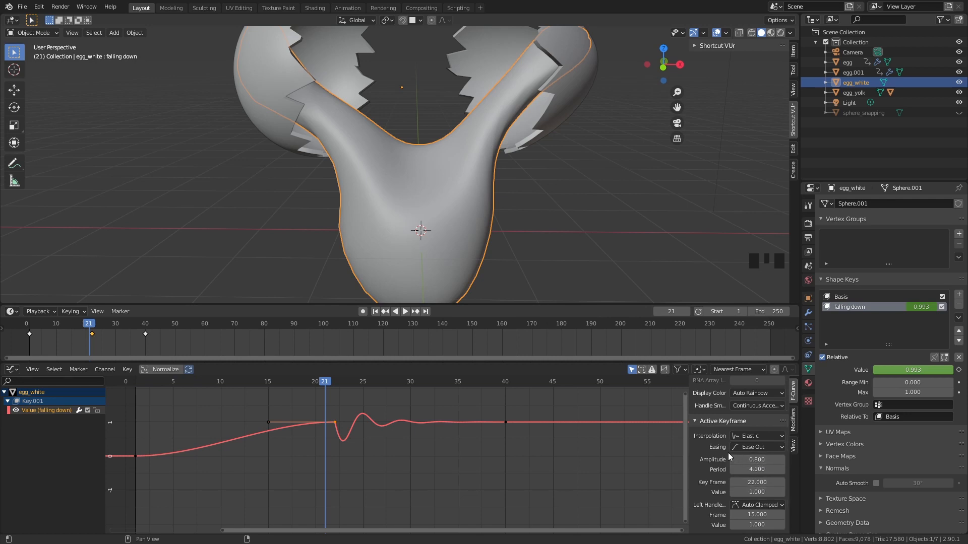
pyautogui.click(755, 448)
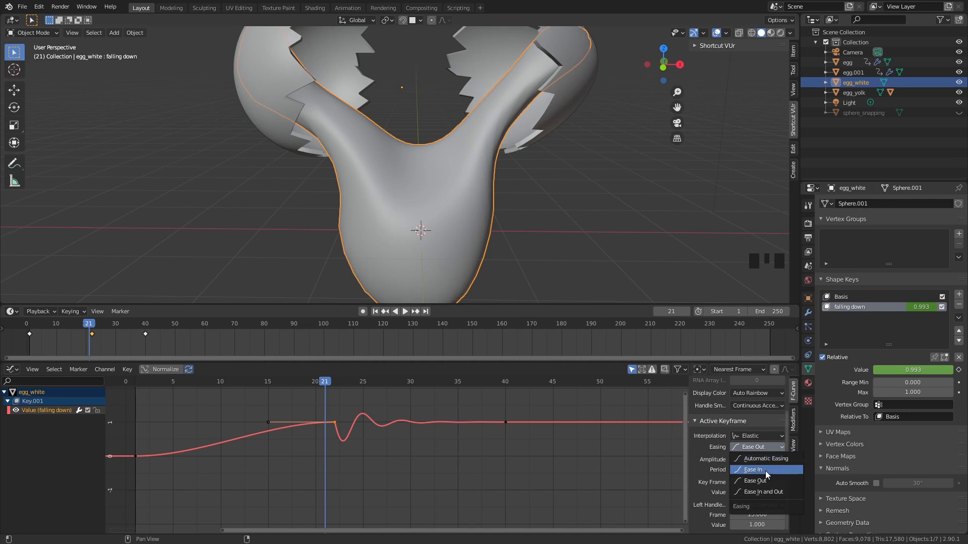
pyautogui.click(765, 470)
pyautogui.press('space')
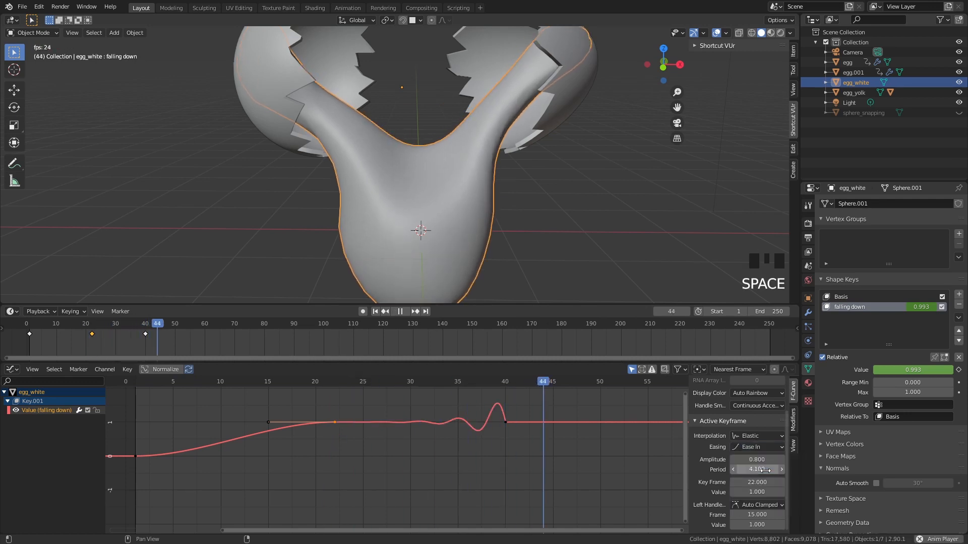
pyautogui.press('space')
pyautogui.hotkey('ctrl', 'z')
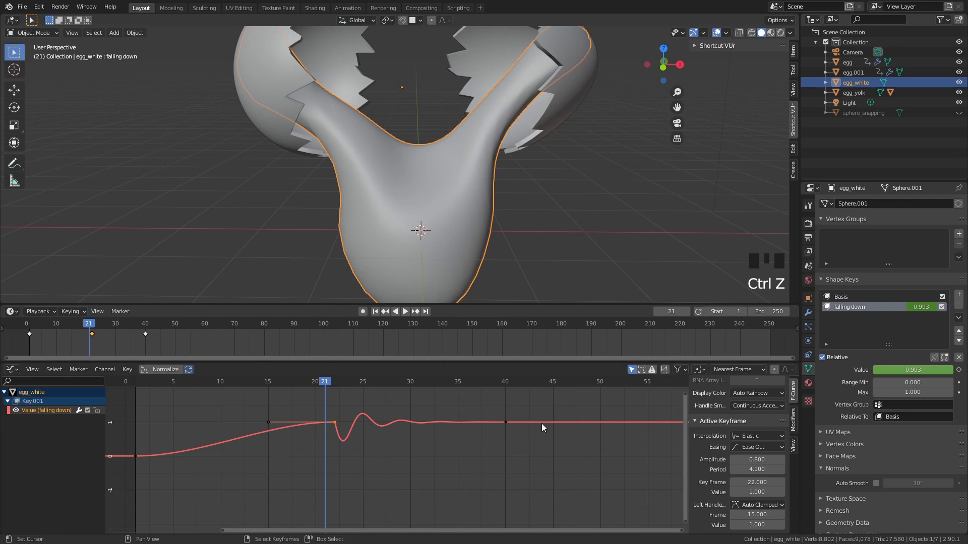
# Set the frame 22 keyframe to Automatic Easing with an elastic amplitude of 0.400 and a period of 5.300
pyautogui.click(755, 447)
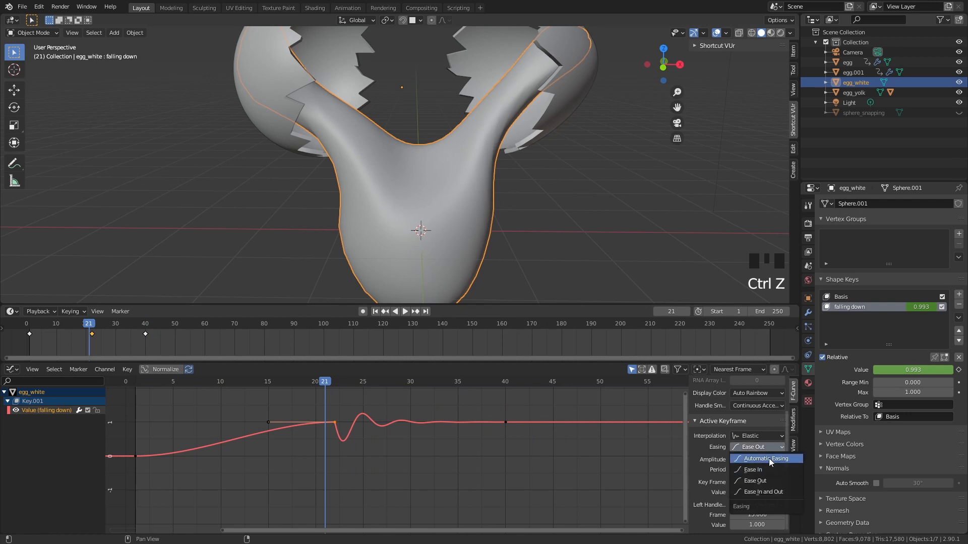
pyautogui.click(769, 459)
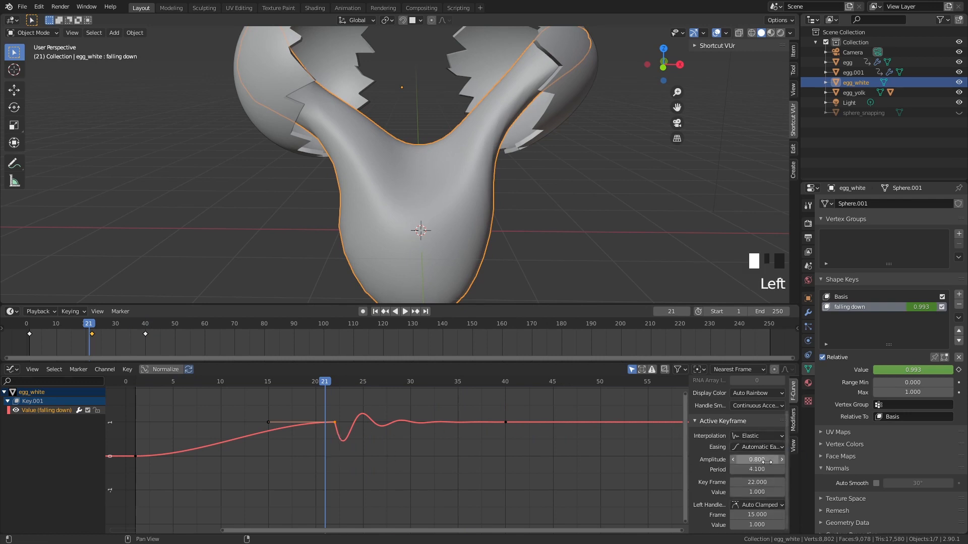
pyautogui.moveTo(764, 461); pyautogui.dragTo(820, 470)
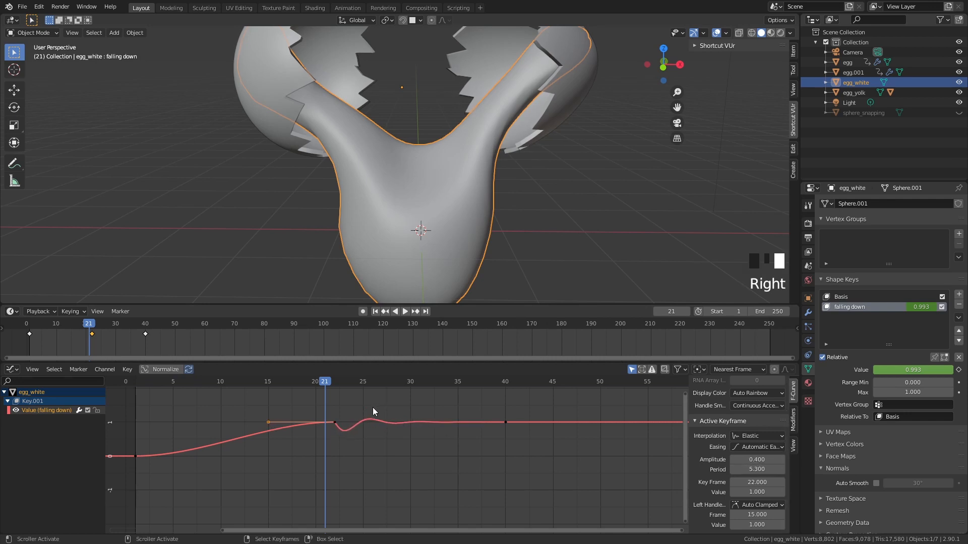
# Try rotating the frame 22 keyframe's handles to overshoot the falling down curve, and play the animation
pyautogui.scroll(1, 270, 421)
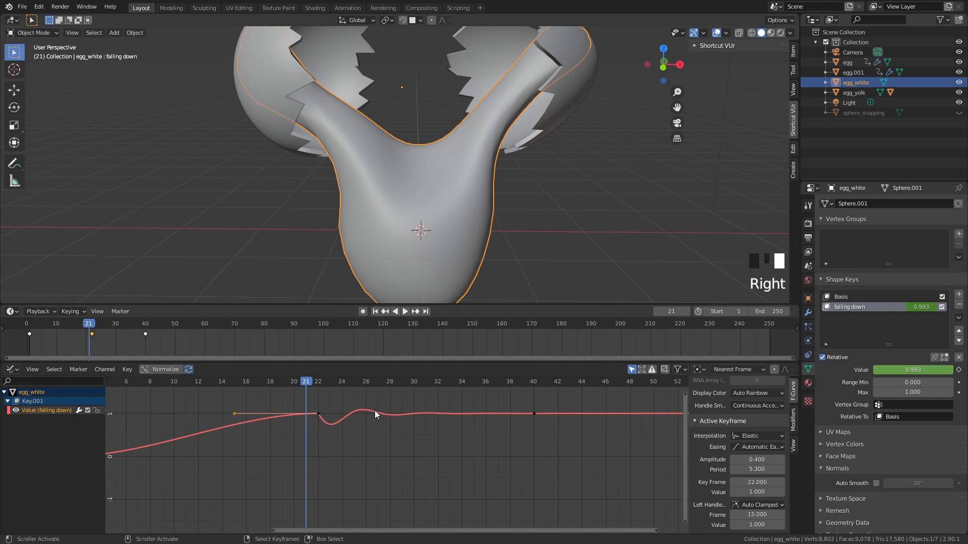
pyautogui.press('r')
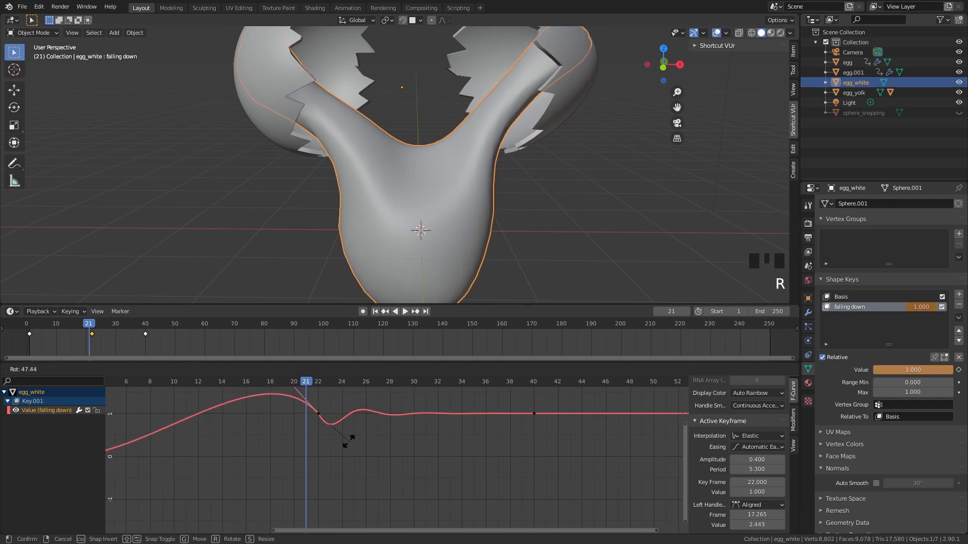
pyautogui.click(293, 409)
pyautogui.click(223, 380)
pyautogui.press('space')
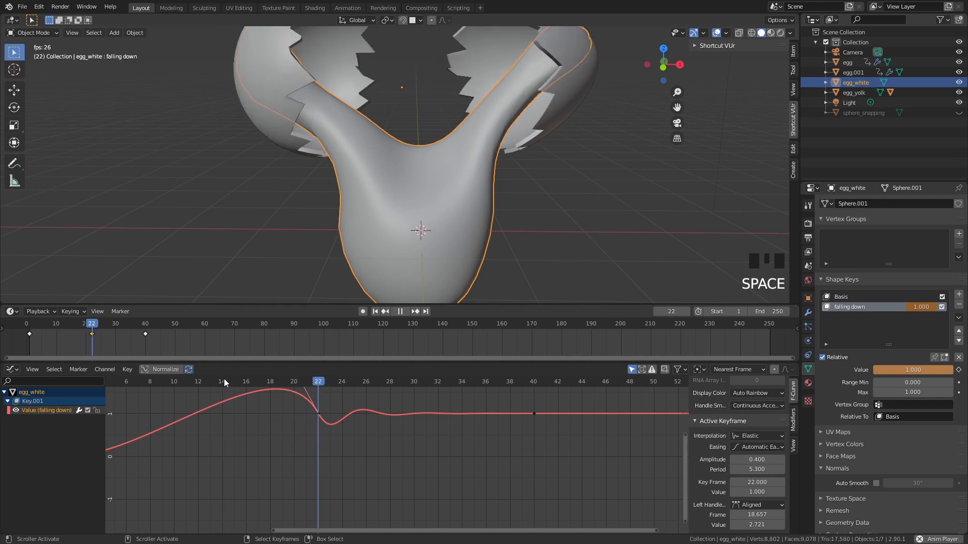
# Set the frame 22 keyframe's left handle type to Aligned and raise the left handle's value to 1.500
pyautogui.rightClick(533, 413)
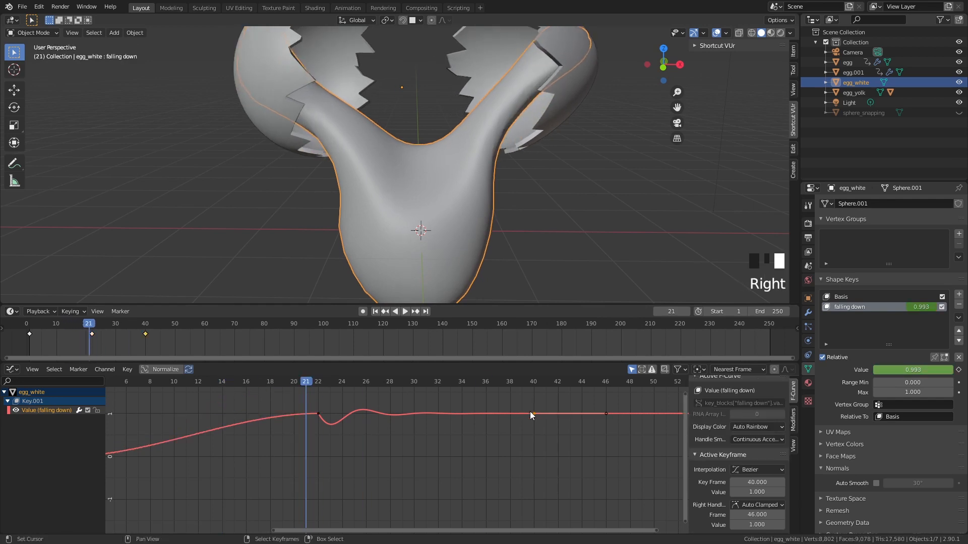
pyautogui.rightClick(318, 413)
pyautogui.scroll(-2, 741, 499)
pyautogui.click(744, 505)
pyautogui.click(753, 482)
pyautogui.click(757, 504)
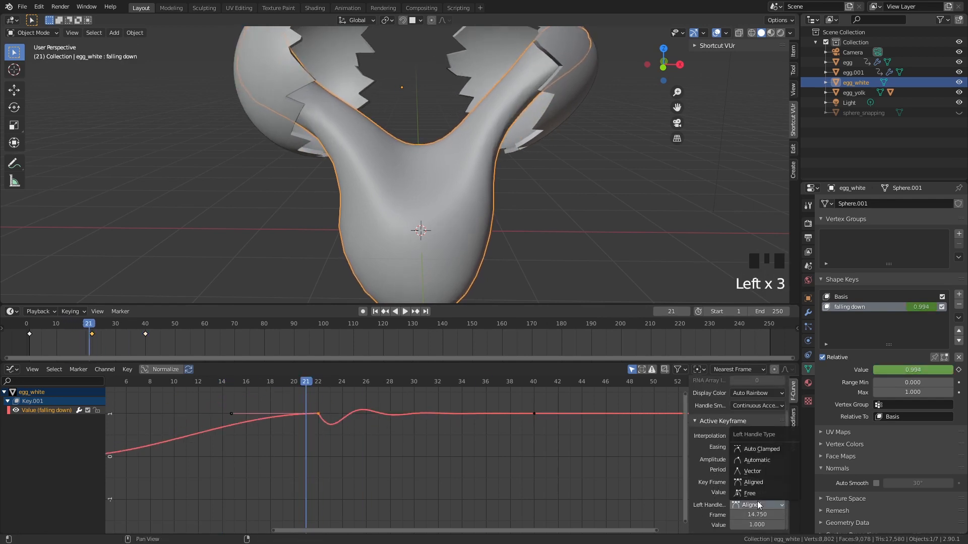
pyautogui.click(753, 482)
pyautogui.click(756, 505)
pyautogui.click(750, 494)
pyautogui.click(757, 505)
pyautogui.click(754, 482)
pyautogui.moveTo(749, 473)
pyautogui.mouseDown()
pyautogui.moveTo(762, 474)
pyautogui.moveTo(738, 474)
pyautogui.mouseUp()
pyautogui.moveTo(751, 525); pyautogui.dragTo(762, 525)
# Try moving the frame 40 keyframe, cancel the move, and play the animation from about frame 12
pyautogui.rightClick(533, 414)
pyautogui.press('g')
pyautogui.rightClick(561, 425)
pyautogui.click(202, 382)
pyautogui.press('space')
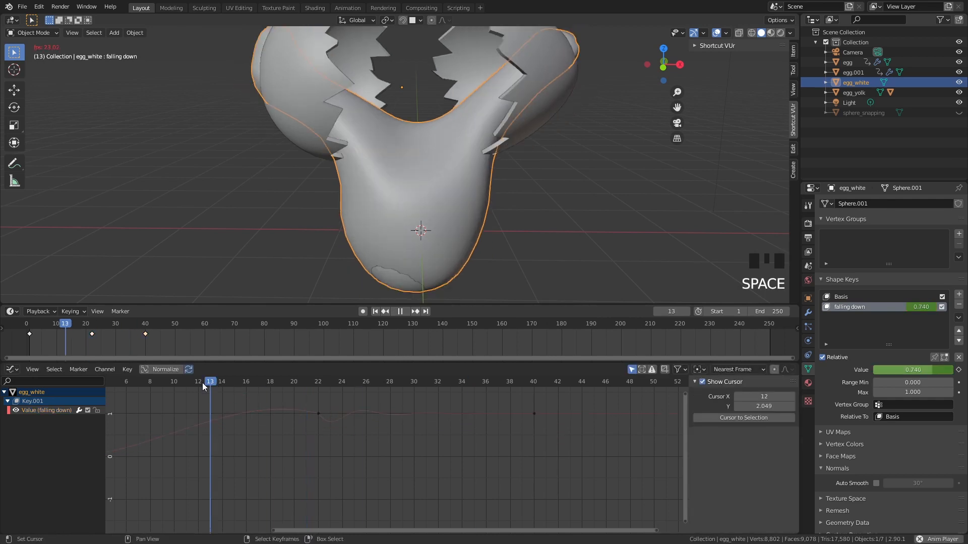
# Lower the elastic amplitude of the frame 22 keyframe to 0.060
pyautogui.moveTo(759, 499); pyautogui.dragTo(753, 498)
pyautogui.press('space')
pyautogui.press('space')
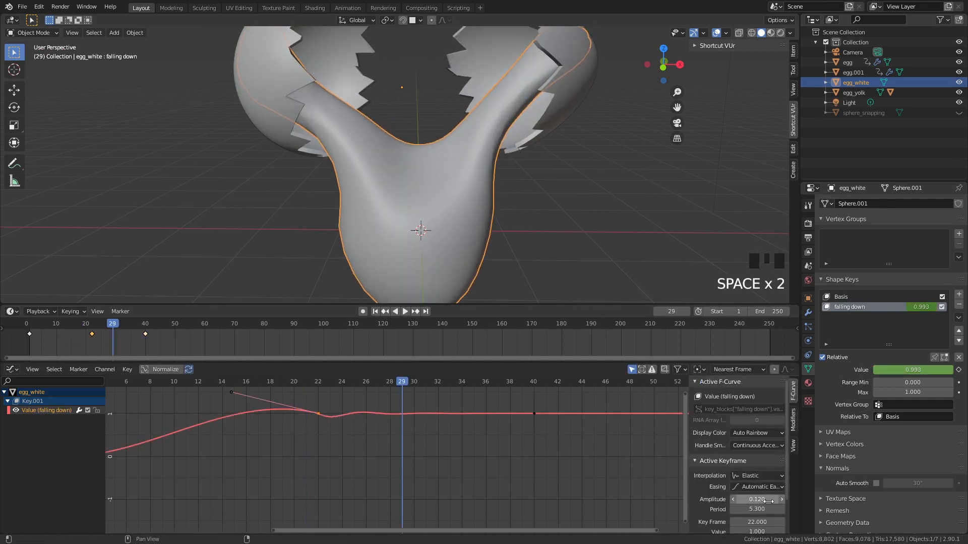
pyautogui.keyDown('shift'); pyautogui.moveTo(762, 499); pyautogui.dragTo(759, 499); pyautogui.keyUp('shift')
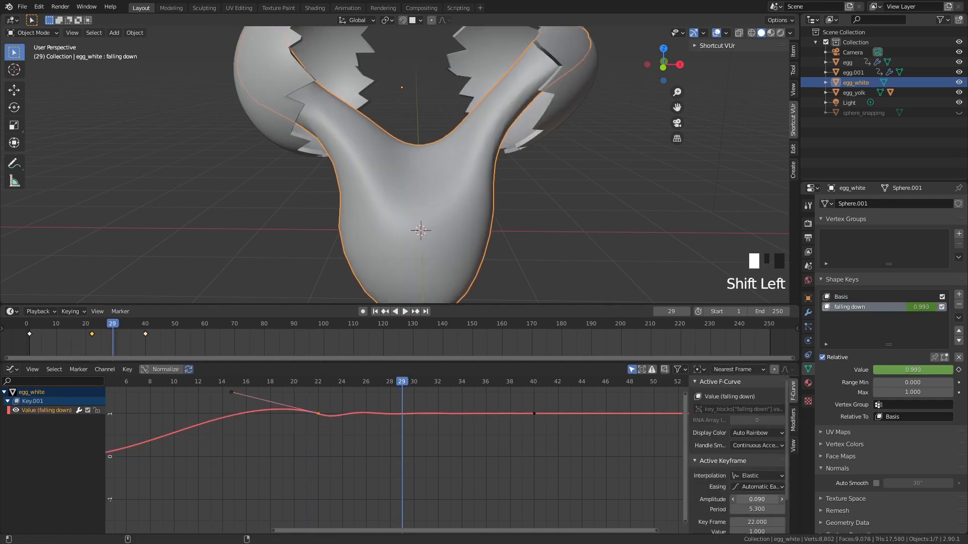
# Play the animation repeatedly from about frame 19 to check the reduced bounce
pyautogui.click(286, 382)
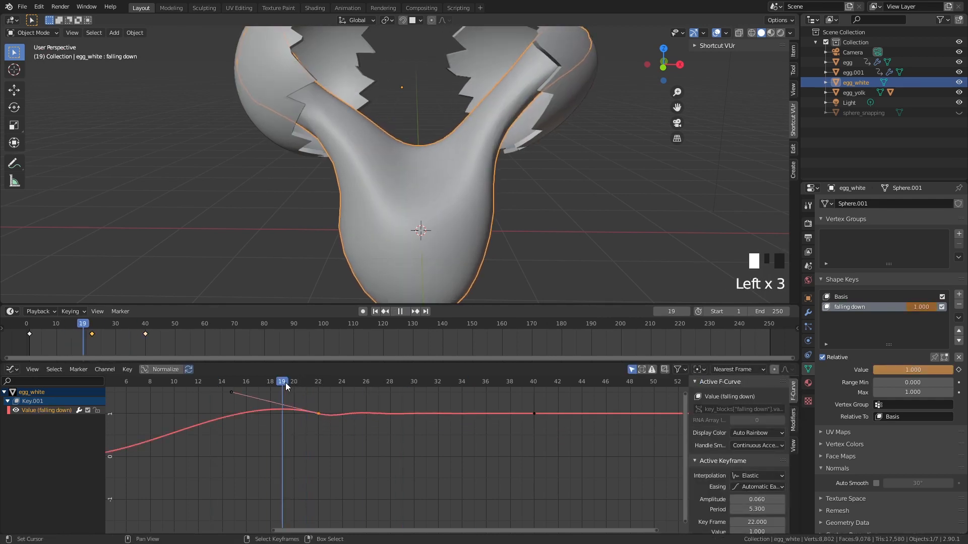
pyautogui.press('space')
pyautogui.press('space')
pyautogui.click(289, 382)
pyautogui.press('space')
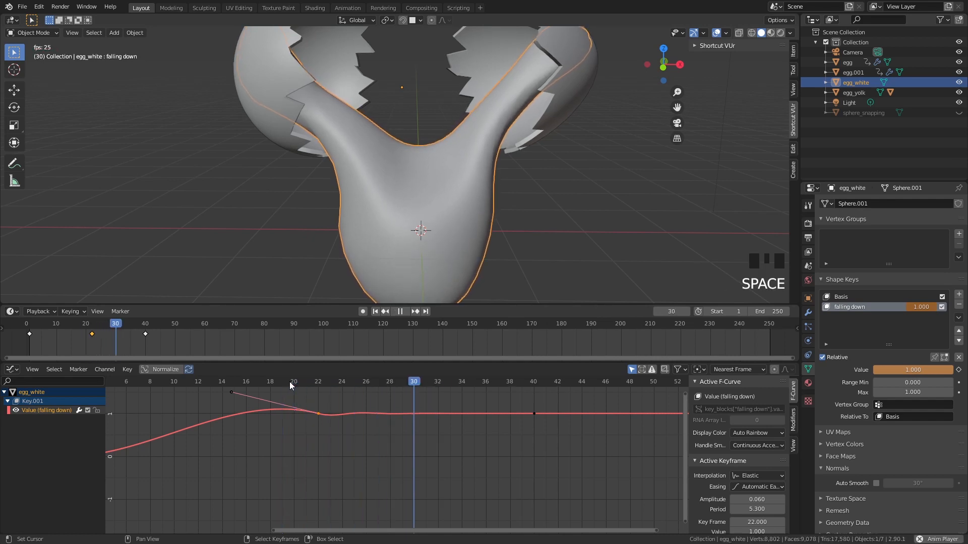
pyautogui.press('space')
# Set the frame 22 keyframe's left handle value to 1.300 and its elastic period to 2.900
pyautogui.scroll(2, 378, 411)
pyautogui.scroll(-2, 760, 485)
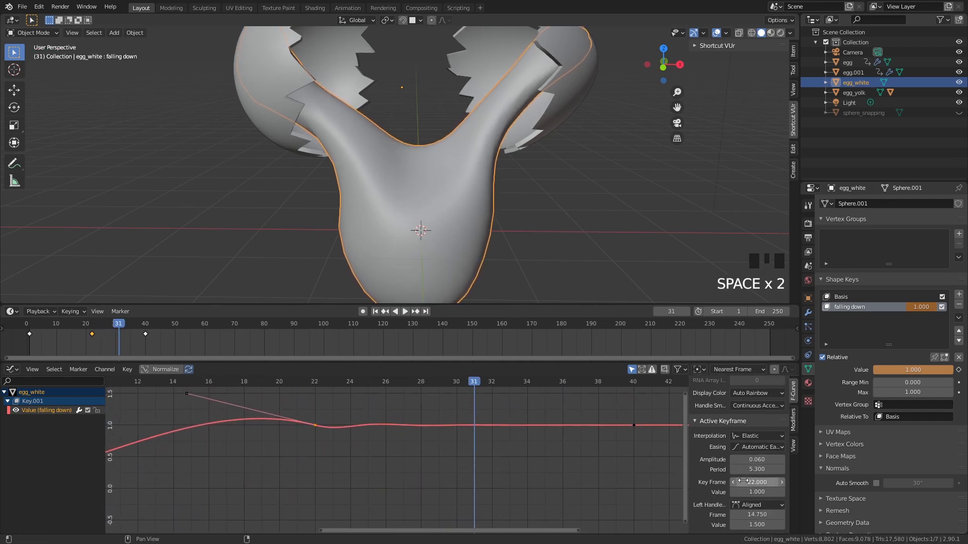
pyautogui.moveTo(758, 513); pyautogui.dragTo(747, 525)
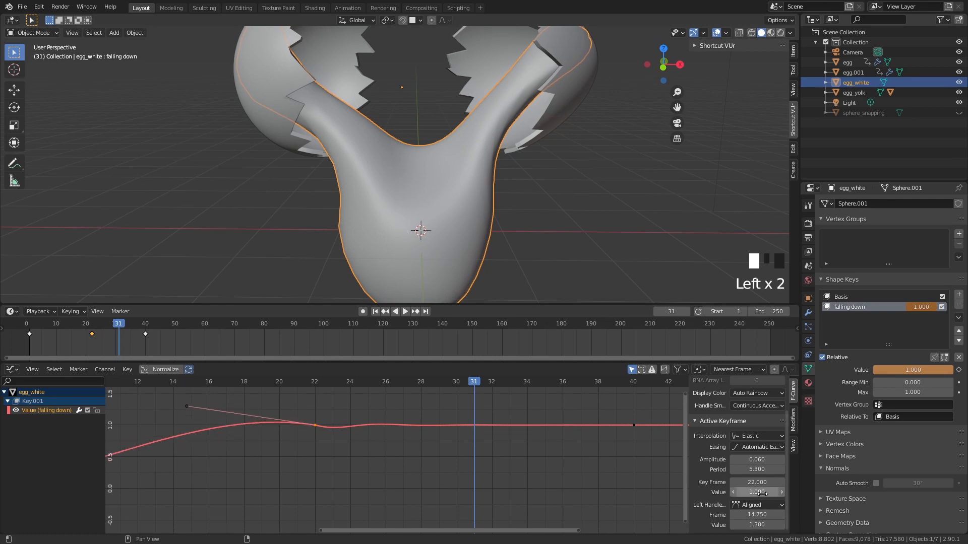
pyautogui.moveTo(758, 482)
pyautogui.mouseDown()
pyautogui.moveTo(761, 460)
pyautogui.moveTo(747, 469)
pyautogui.moveTo(761, 469)
pyautogui.mouseUp()
pyautogui.rightClick(760, 462)
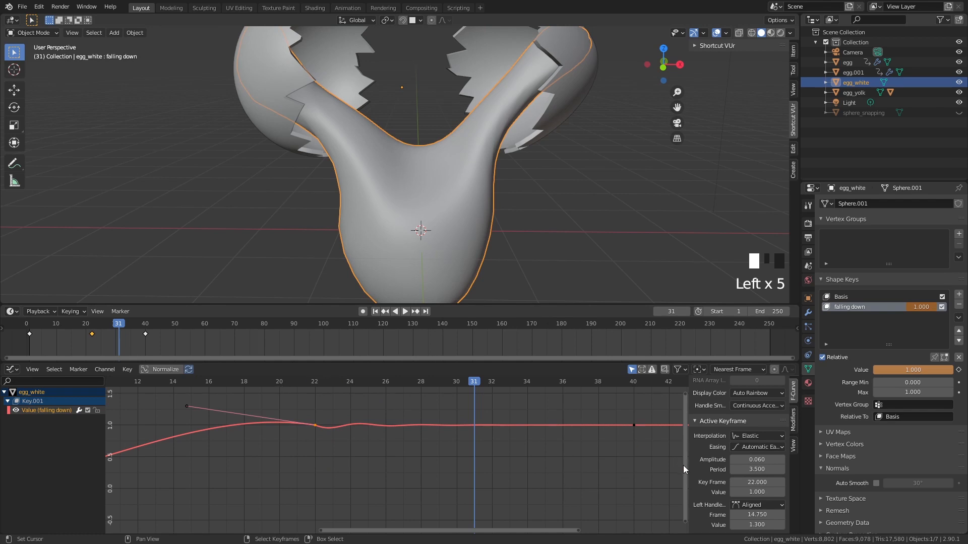
pyautogui.moveTo(757, 470); pyautogui.dragTo(748, 469)
# Play the animation from just before the frame 22 keyframe to check the shorter elastic period
pyautogui.click(272, 381)
pyautogui.press('space')
pyautogui.click(259, 384)
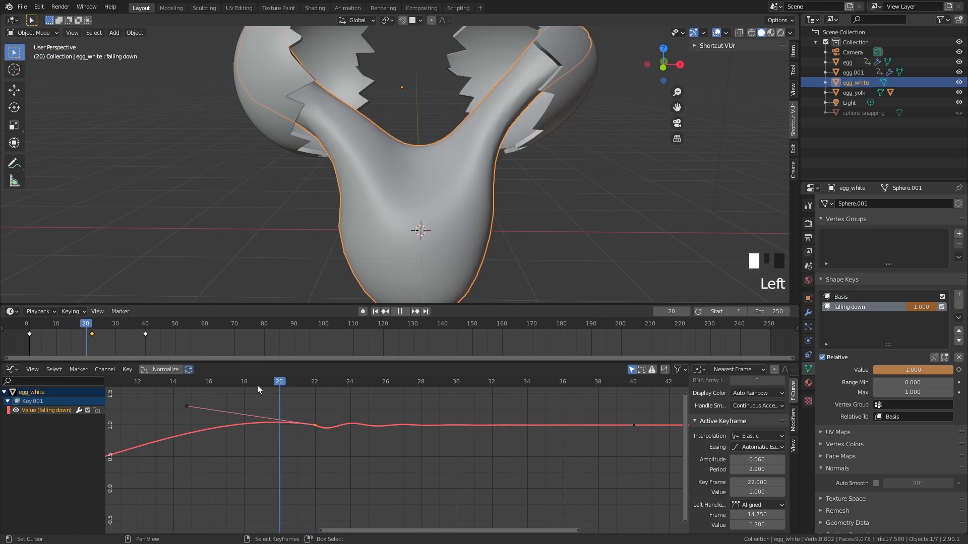
pyautogui.press('space')
pyautogui.keyDown('alt'); pyautogui.scroll(10, 425, 447); pyautogui.keyUp('alt')
pyautogui.hotkey('shift', 'Left')
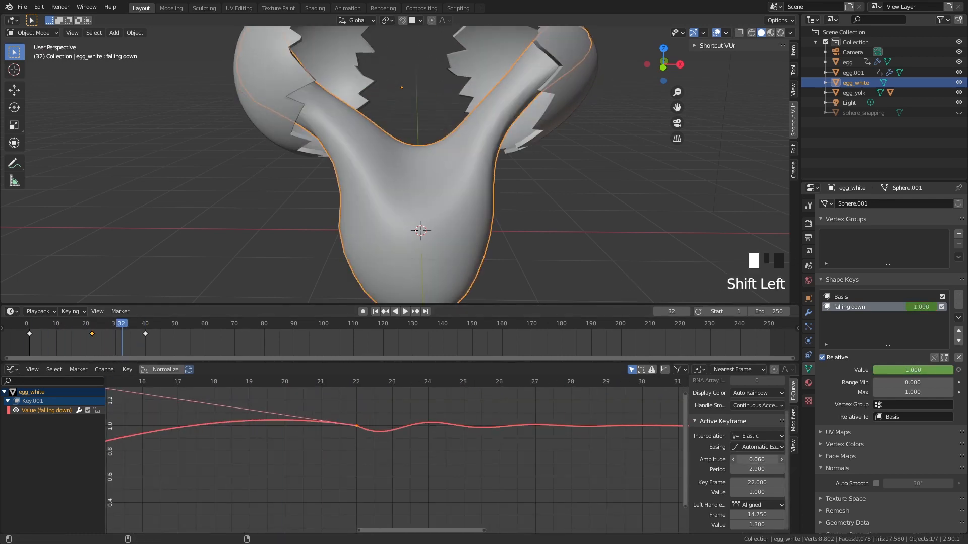
pyautogui.press('space')
pyautogui.press('space')
# Move the last falling down keyframe to frame 37 and play the animation
pyautogui.keyDown('alt'); pyautogui.scroll(-12, 115, 336); pyautogui.keyUp('alt')
pyautogui.keyDown('alt'); pyautogui.scroll(8, 410, 430); pyautogui.keyUp('alt')
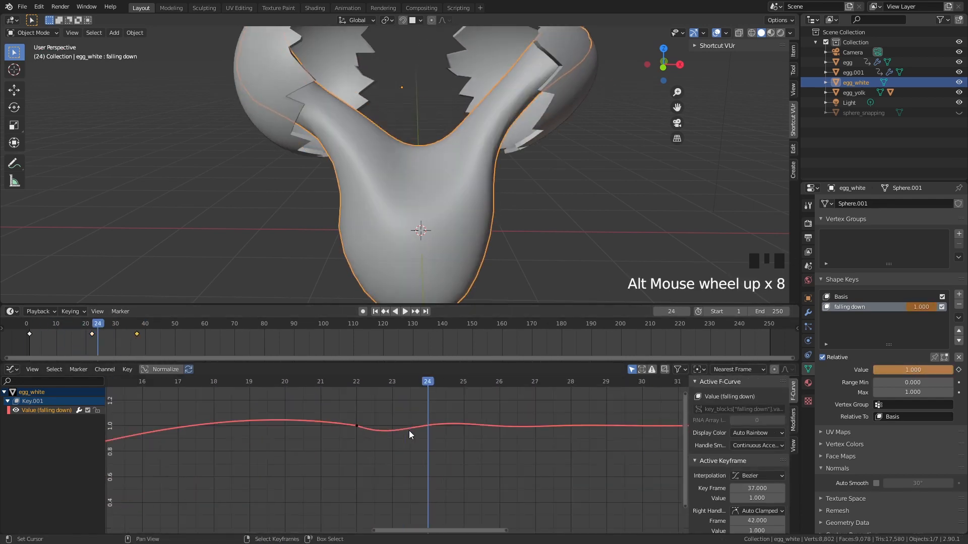
pyautogui.click(222, 381)
pyautogui.press('space')
pyautogui.press('space')
# Try other left handle settings on the frame 22 keyframe and undo the latest changes
pyautogui.moveTo(756, 515); pyautogui.dragTo(760, 515)
pyautogui.moveTo(756, 492); pyautogui.dragTo(725, 524)
pyautogui.scroll(-7, 435, 496)
pyautogui.keyDown('alt'); pyautogui.scroll(-3, 400, 459); pyautogui.keyUp('alt')
pyautogui.scroll(-5, 398, 455)
pyautogui.hotkey('ctrl', 'z')
pyautogui.hotkey('ctrl', 'z')
pyautogui.hotkey('ctrl', 'z')
pyautogui.hotkey('ctrl', 'z')
pyautogui.hotkey('ctrl', 'z')
# Set the frame 22 keyframe's elastic amplitude to 0.150 and its period to 3.810
pyautogui.rightClick(393, 455)
pyautogui.rightClick(393, 456)
pyautogui.keyDown('shift'); pyautogui.click(758, 496); pyautogui.keyUp('shift')
pyautogui.write('0.15')
pyautogui.press('Return')
pyautogui.scroll(-2, 758, 505)
pyautogui.moveTo(757, 470); pyautogui.dragTo(746, 470)
pyautogui.hotkey('ctrl', 'z')
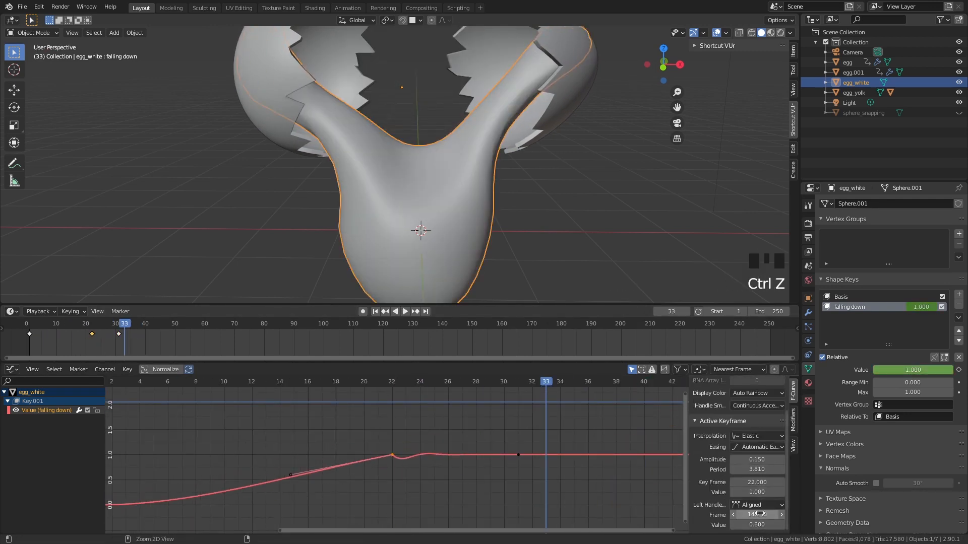
# Raise the value of the frame 22 keyframe's left handle and play the animation from about frame 14
pyautogui.moveTo(757, 524); pyautogui.dragTo(786, 525)
pyautogui.click(279, 383)
pyautogui.press('space')
pyautogui.press('space')
# Set the frame 22 keyframe's amplitude to 0.040 and left handle value to about 0.782, and play the animation
pyautogui.rightClick(397, 455)
pyautogui.moveTo(757, 459); pyautogui.dragTo(750, 460)
pyautogui.moveTo(757, 525); pyautogui.dragTo(734, 525)
pyautogui.click(192, 381)
pyautogui.press('space')
pyautogui.press('space')
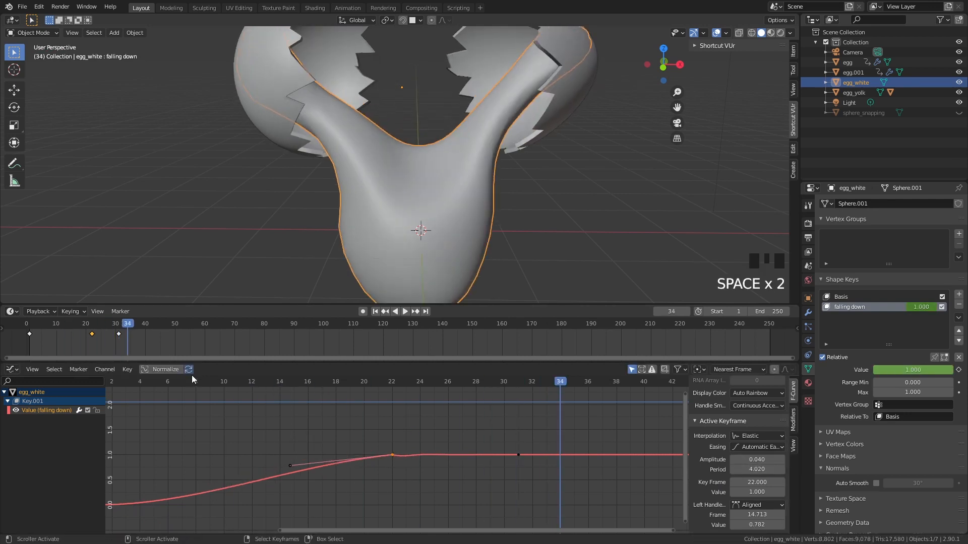
# Set the frame 22 keyframe's elastic amplitude to 0.140 and period to 1.720, and play the animation
pyautogui.click(518, 382)
pyautogui.moveTo(757, 460); pyautogui.dragTo(741, 469)
pyautogui.click(252, 382)
pyautogui.press('space')
pyautogui.press('space')
pyautogui.moveTo(757, 483); pyautogui.dragTo(764, 482)
pyautogui.hotkey('ctrl', 'z')
# Raise the frame 22 keyframe's left handle value, lower its elastic amplitude to 0.070, and play the animation
pyautogui.click(762, 525)
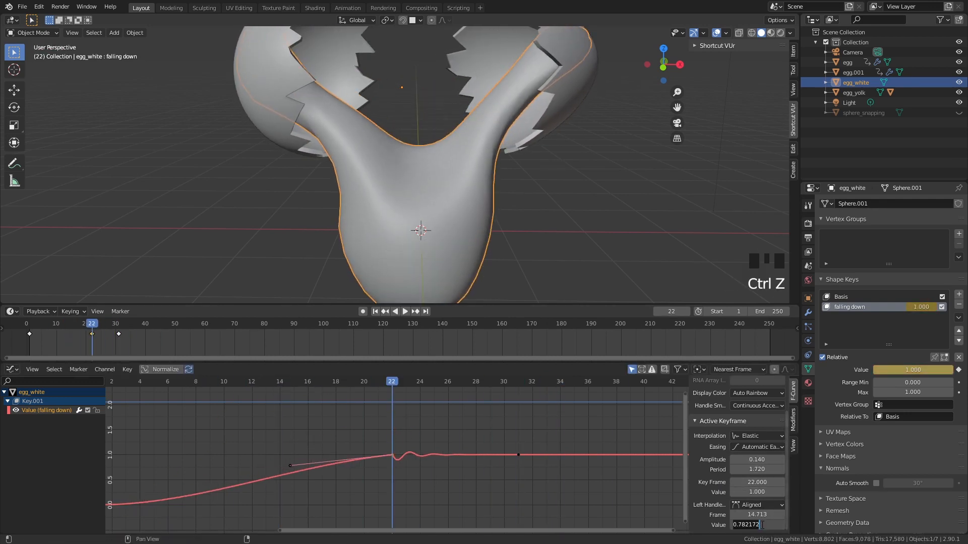
pyautogui.moveTo(762, 526); pyautogui.dragTo(770, 525)
pyautogui.moveTo(757, 460); pyautogui.dragTo(753, 460)
pyautogui.click(313, 383)
pyautogui.press('space')
pyautogui.press('space')
# Move the last falling down keyframe to frame 33 and play the animation from about frame 14
pyautogui.moveTo(518, 456); pyautogui.dragTo(546, 455)
pyautogui.press('space')
pyautogui.press('space')
pyautogui.click(282, 388)
pyautogui.press('space')
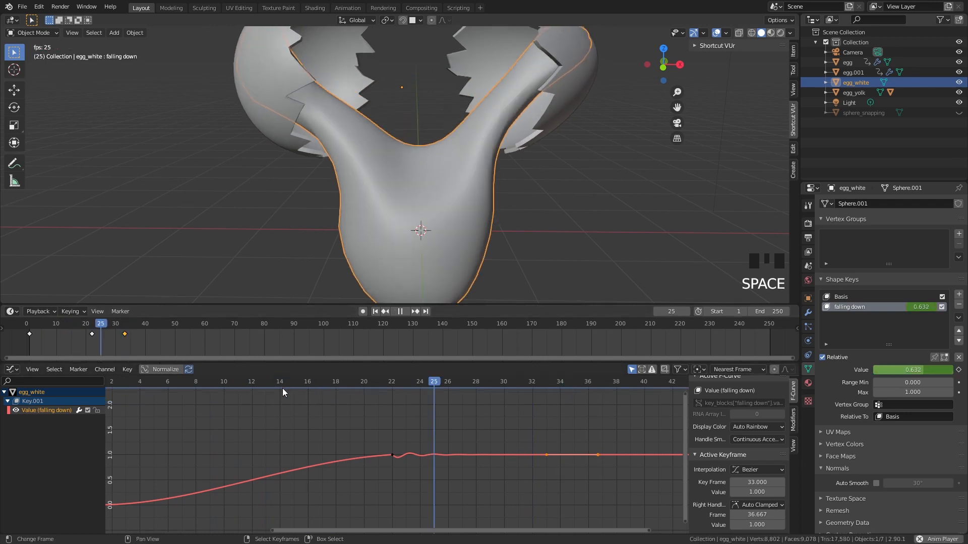
# Try another frame for the last keyframe, play the animation, and undo the latest change
pyautogui.press('space')
pyautogui.press('g')
pyautogui.press('space')
pyautogui.press('space')
pyautogui.hotkey('ctrl', 'z')
# Move the last two falling down keyframes to frames 18 and 26, and play the animation
pyautogui.keyDown('shift'); pyautogui.click(92, 333); pyautogui.keyUp('shift')
pyautogui.press('g')
pyautogui.click(184, 382)
pyautogui.press('space')
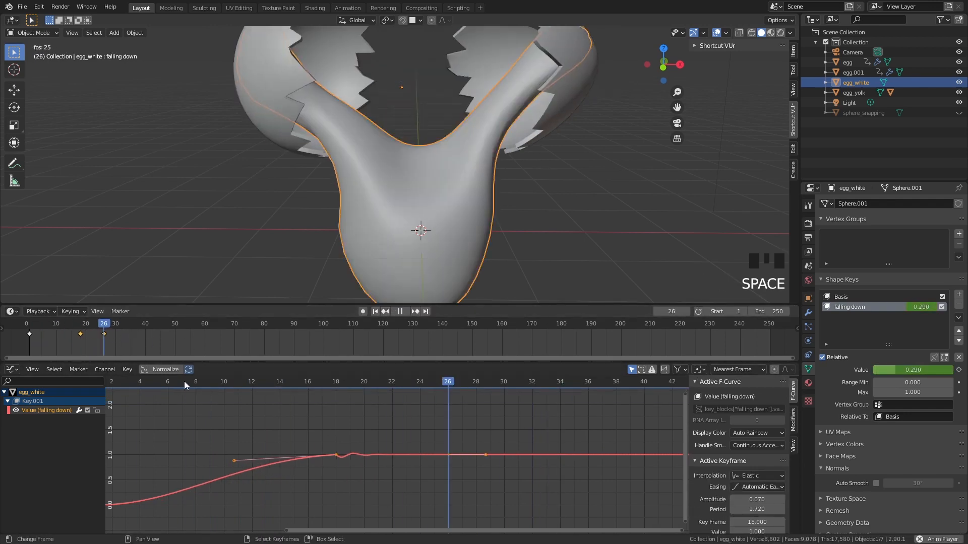
pyautogui.click(243, 381)
pyautogui.press('space')
pyautogui.press('space')
# Move the last two falling down keyframes to frames 20 and 29
pyautogui.moveTo(104, 333); pyautogui.dragTo(113, 334, button='right')
pyautogui.scroll(-2, 368, 388)
pyautogui.keyDown('alt'); pyautogui.scroll(5, 369, 388); pyautogui.keyUp('alt')
# Play the animation repeatedly from several frames before 20 to check the egg white's fall and bounce
pyautogui.click(351, 382)
pyautogui.press('space')
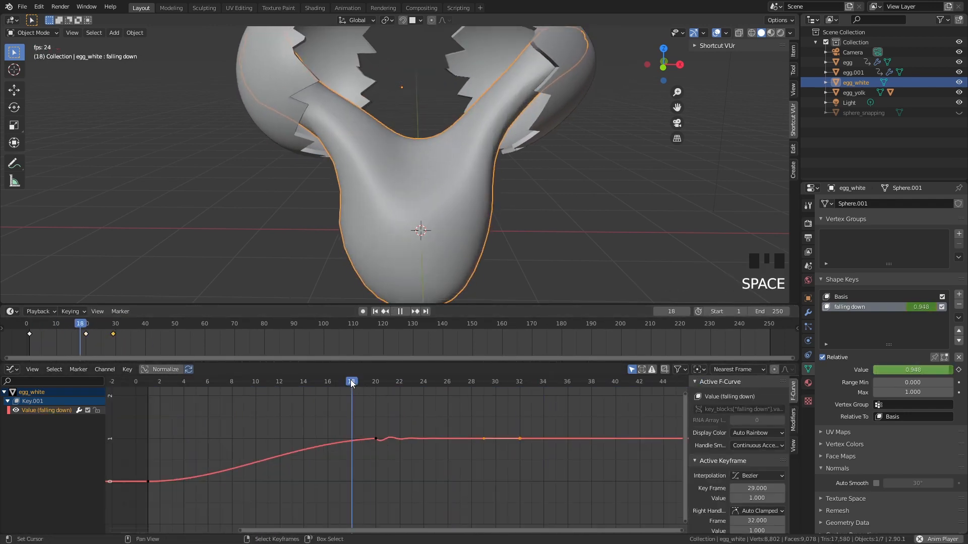
pyautogui.press('space')
pyautogui.click(294, 382)
pyautogui.press('space')
pyautogui.press('space')
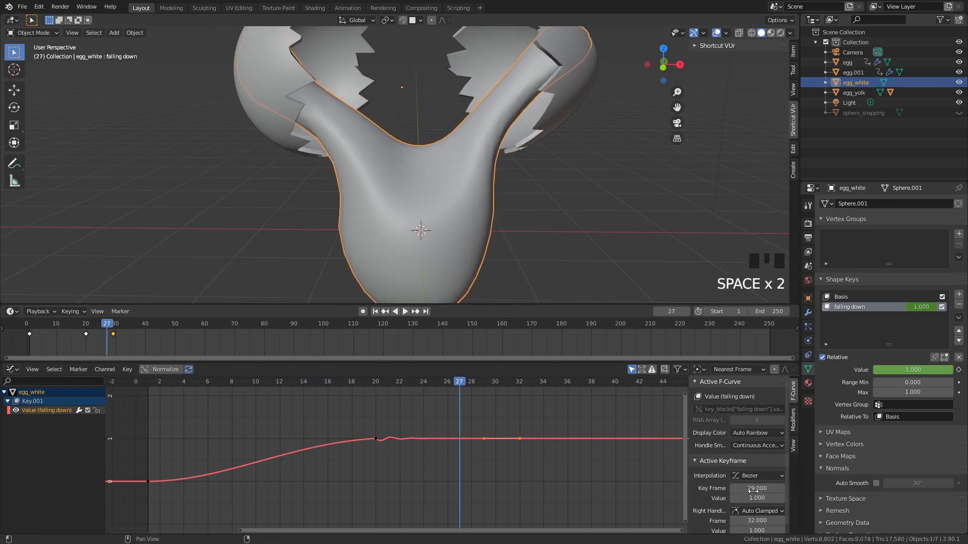
pyautogui.click(47, 321)
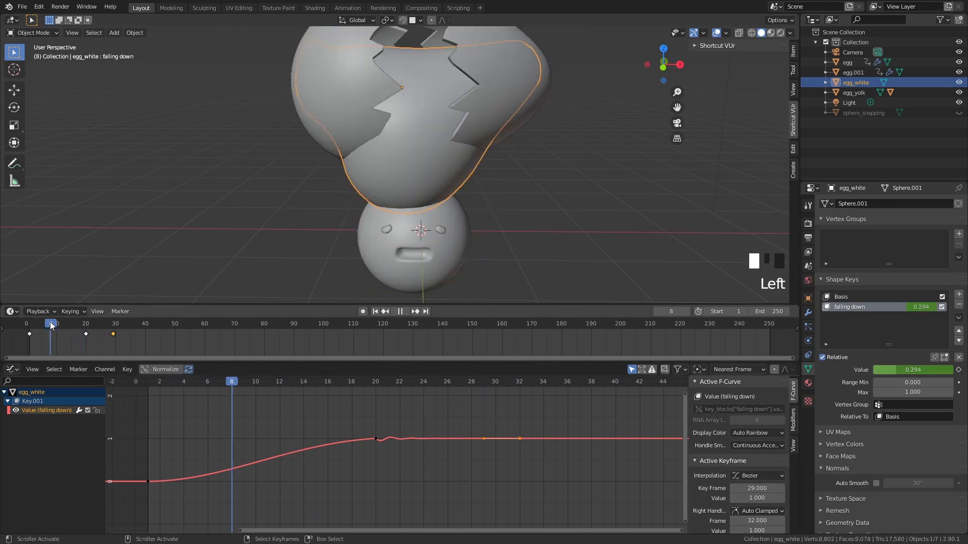
pyautogui.press('space')
pyautogui.press('space')
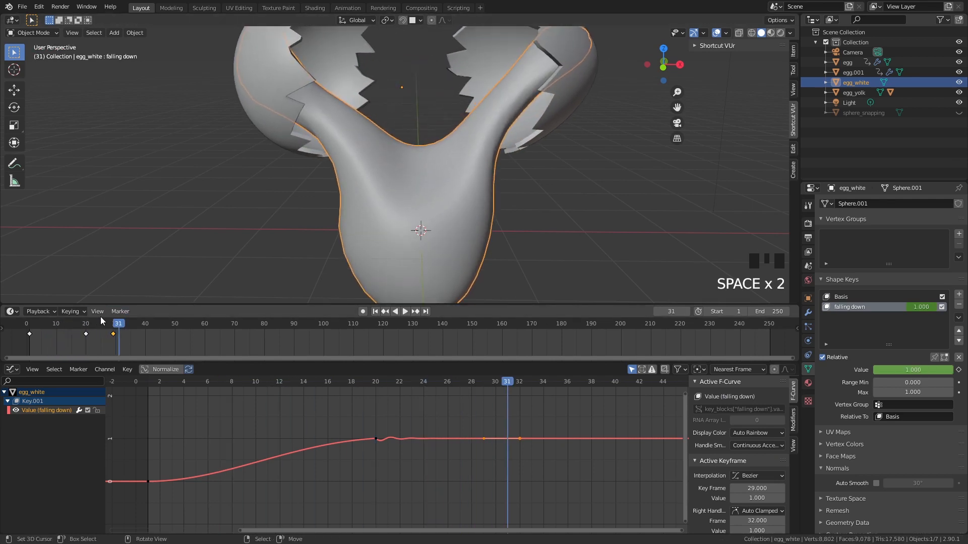
pyautogui.click(70, 325)
pyautogui.press('space')
pyautogui.press('space')
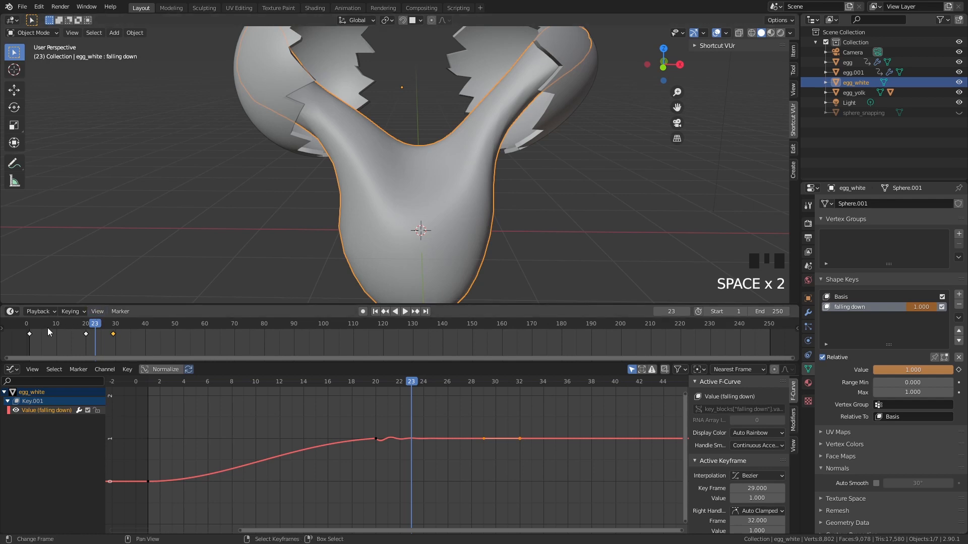
# Move the frame 20 and frame 29 keyframes together 14 frames later, to frames 34 and 43
pyautogui.moveTo(47, 328); pyautogui.dragTo(49, 327)
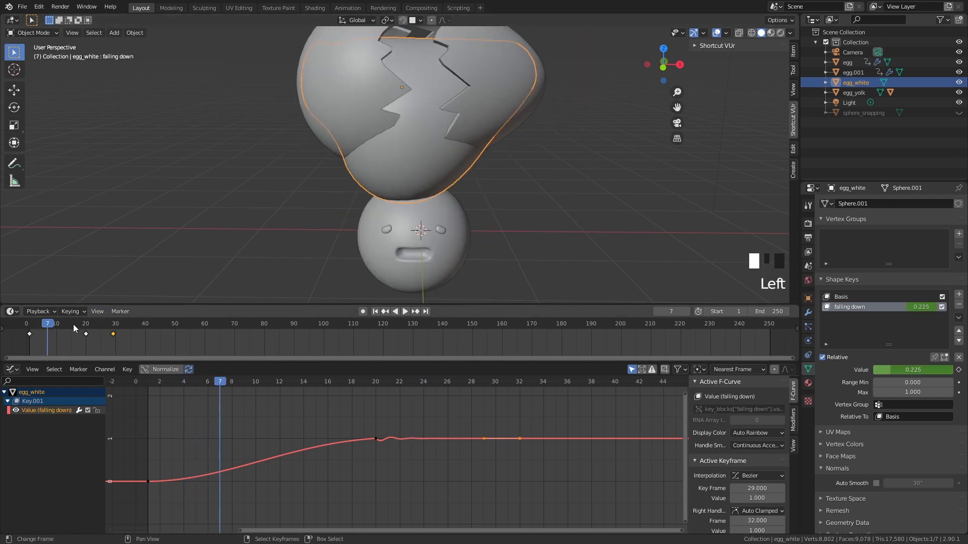
pyautogui.rightClick(86, 334)
pyautogui.keyDown('shift'); pyautogui.rightClick(113, 334); pyautogui.keyUp('shift')
pyautogui.press('g')
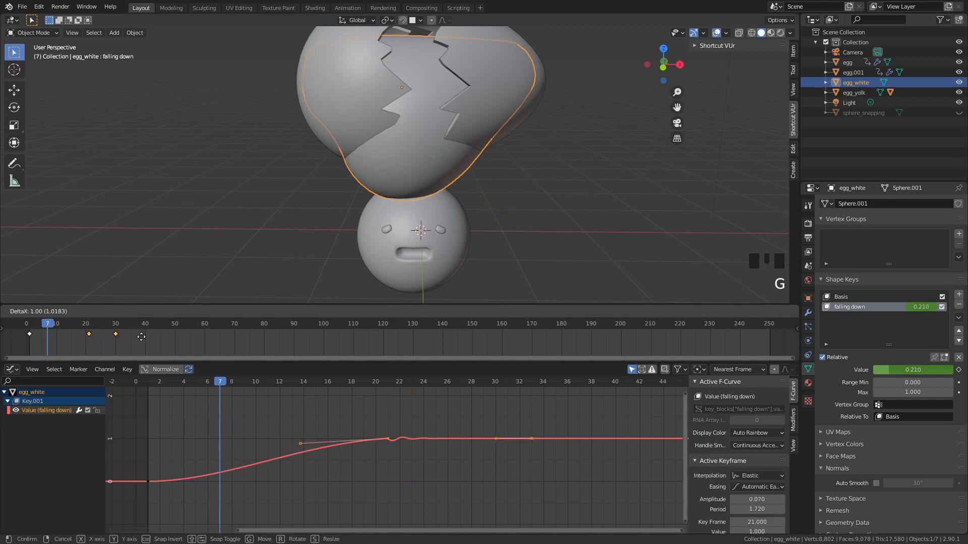
pyautogui.click(111, 337)
pyautogui.moveTo(54, 329); pyautogui.dragTo(68, 329)
pyautogui.press('g')
pyautogui.moveTo(60, 331); pyautogui.dragTo(157, 330)
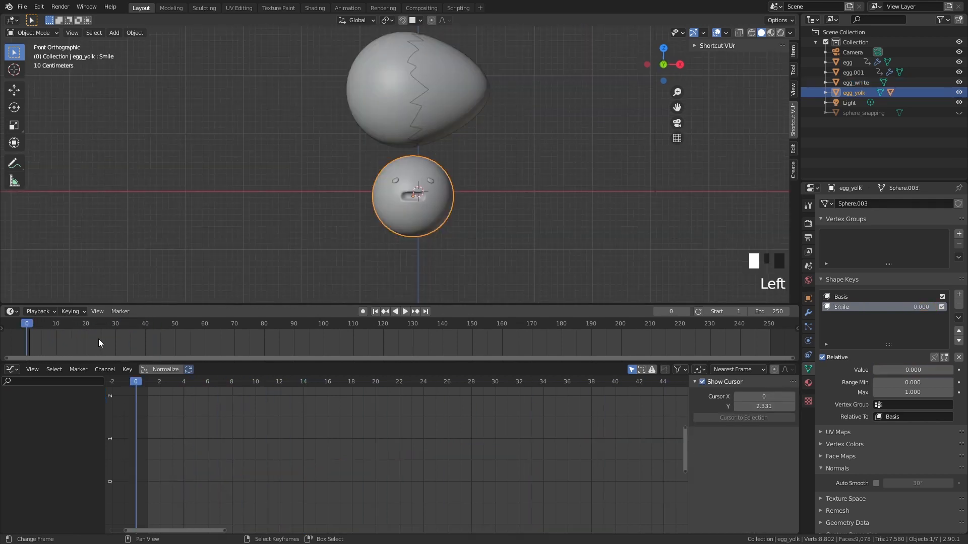
# Scrub to frame 20 and inspect the animation of the eggshell, yolk and egg white in turn
pyautogui.rightClick(364, 117)
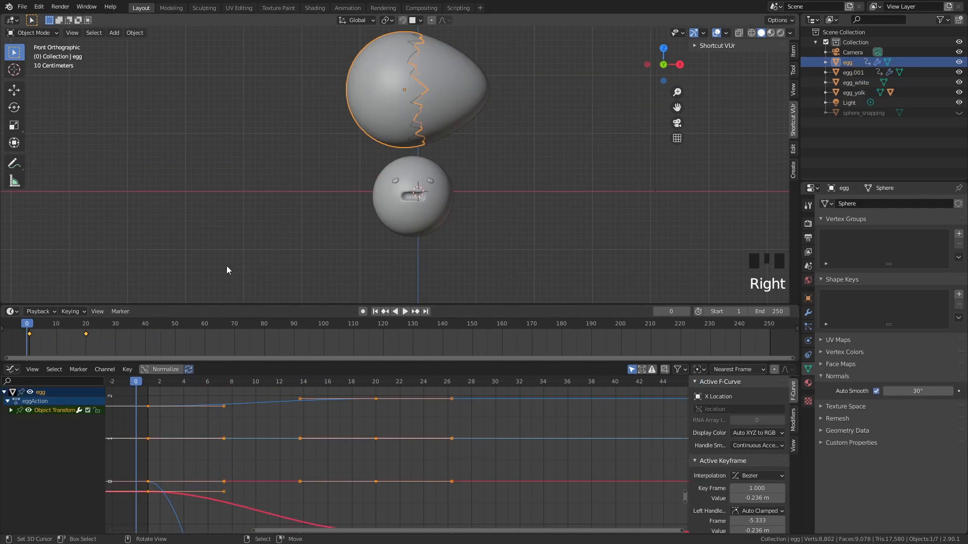
pyautogui.moveTo(24, 331); pyautogui.dragTo(86, 334)
pyautogui.rightClick(394, 235)
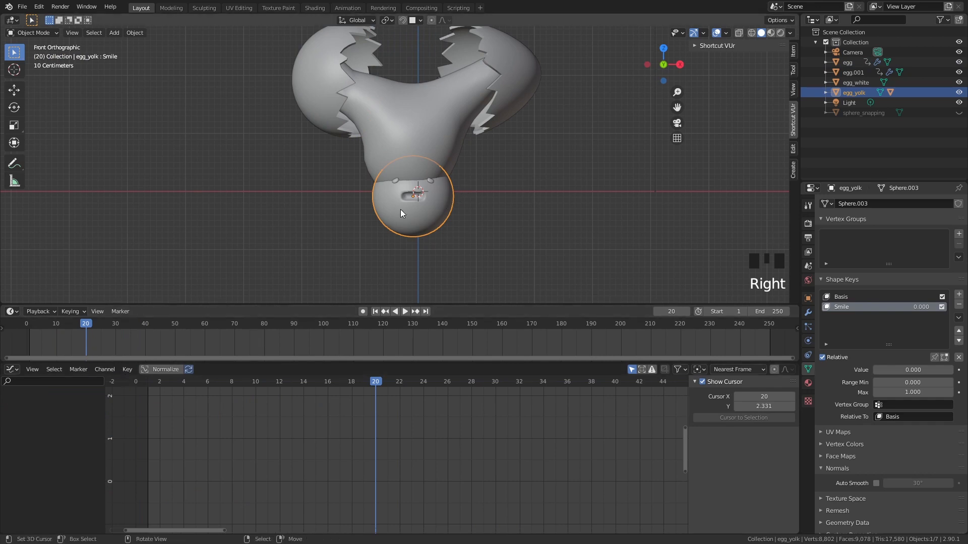
pyautogui.rightClick(428, 210)
pyautogui.rightClick(423, 112)
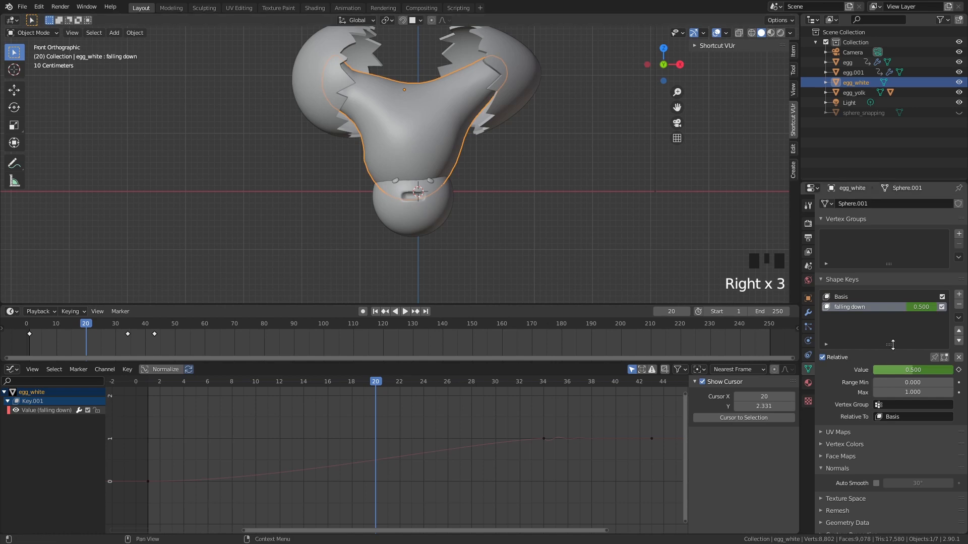
pyautogui.moveTo(922, 310); pyautogui.dragTo(902, 309)
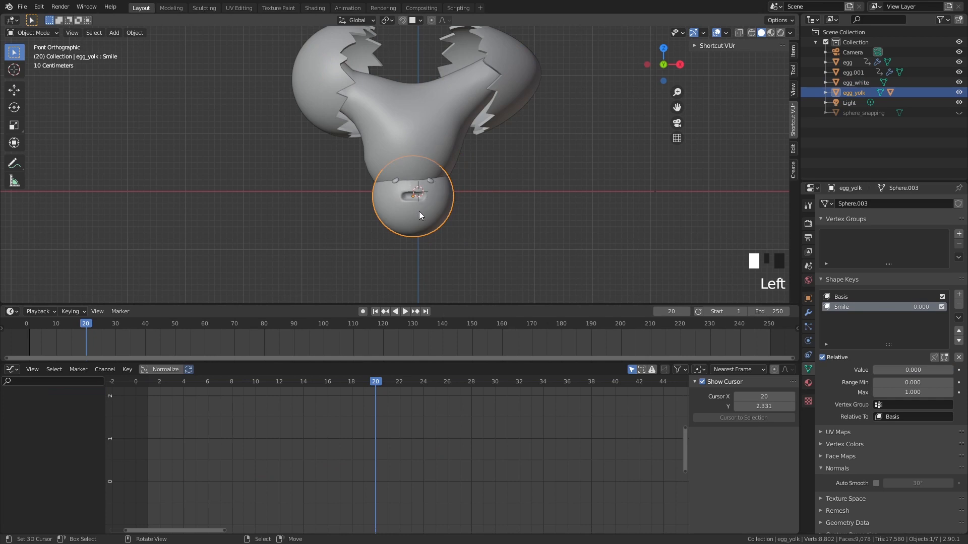
# Return the animation to frame 0 with the egg yolk selected
pyautogui.scroll(3, 438, 197)
pyautogui.scroll(-2, 456, 176)
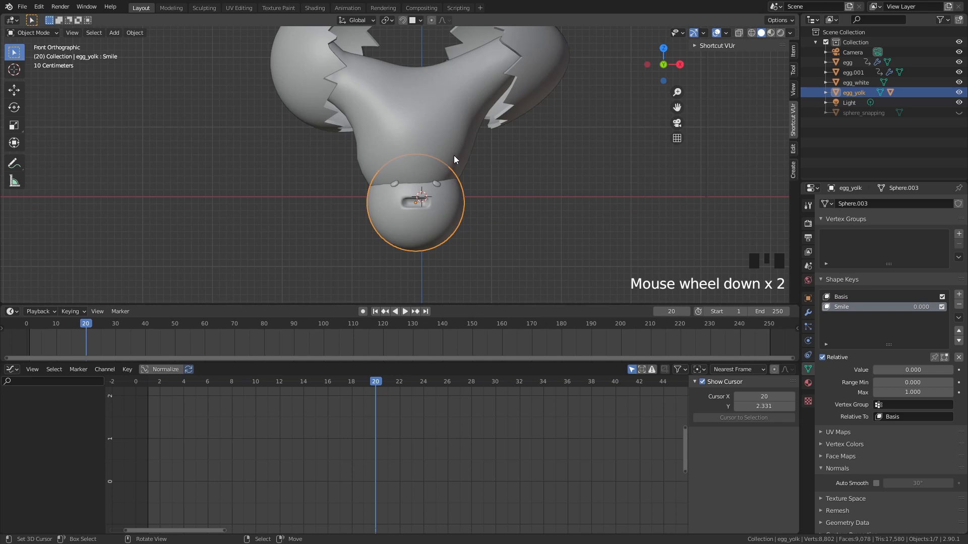
pyautogui.moveTo(48, 328); pyautogui.dragTo(27, 328)
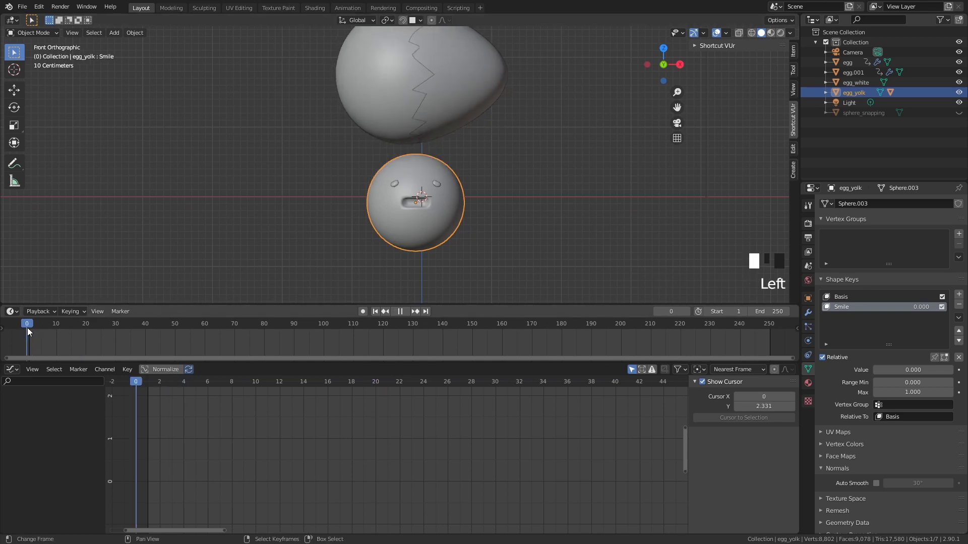
# On frame 1, raise the yolk about 1.91 m along Z into the closed shell and keyframe its location and rotation
pyautogui.press('Right')
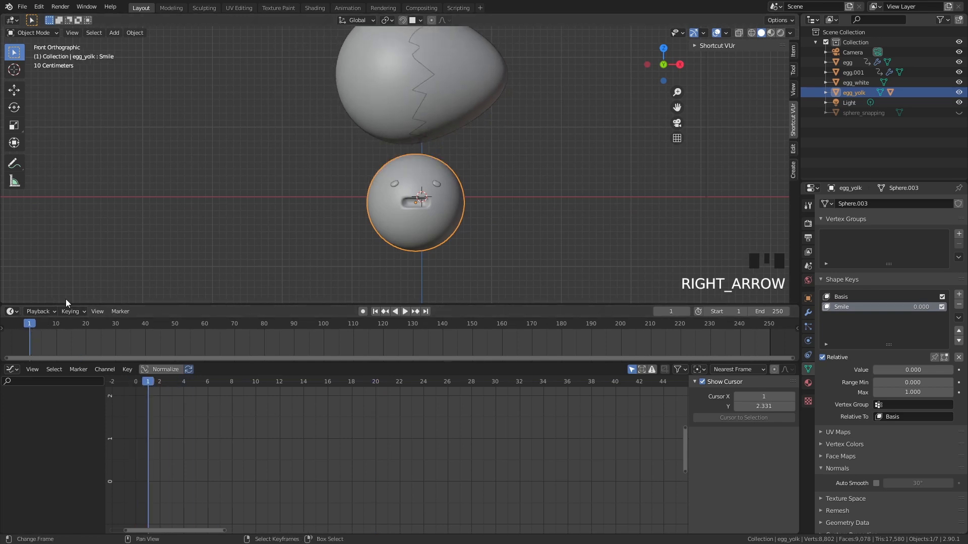
pyautogui.keyDown('shift'); pyautogui.moveTo(319, 127); pyautogui.dragTo(305, 195, button='middle'); pyautogui.keyUp('shift')
pyautogui.scroll(-1, 403, 192)
pyautogui.scroll(2, 436, 207)
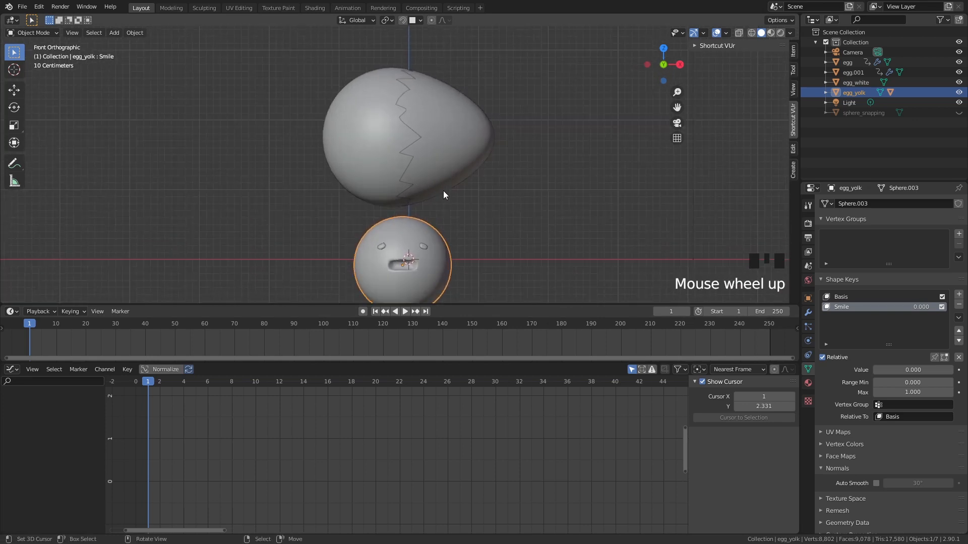
pyautogui.press('g')
pyautogui.press('z')
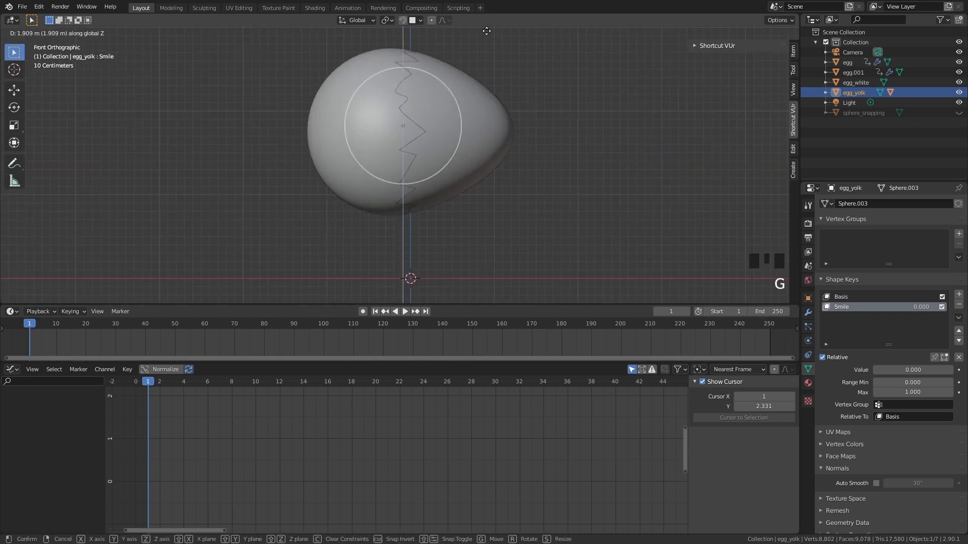
pyautogui.hotkey('ctrl', 'z')
pyautogui.press('i')
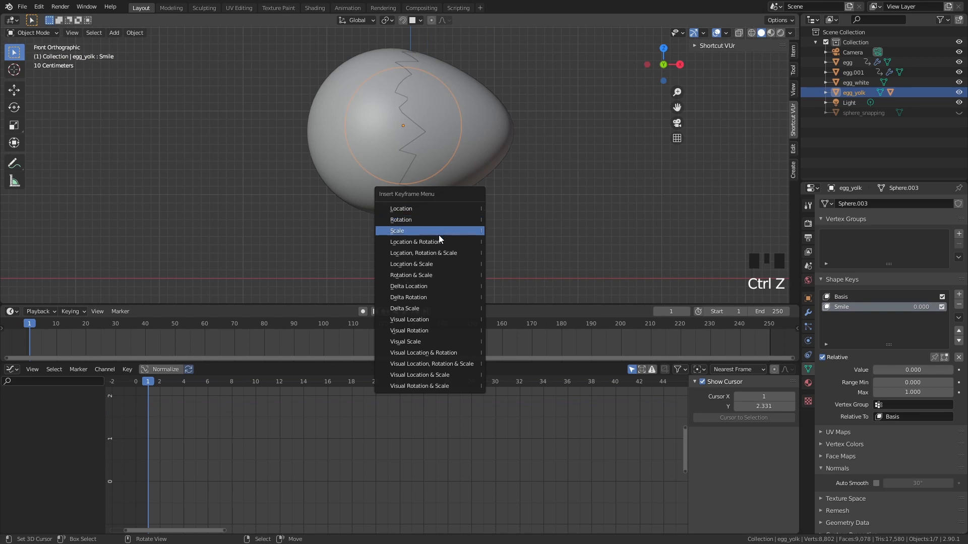
pyautogui.click(409, 243)
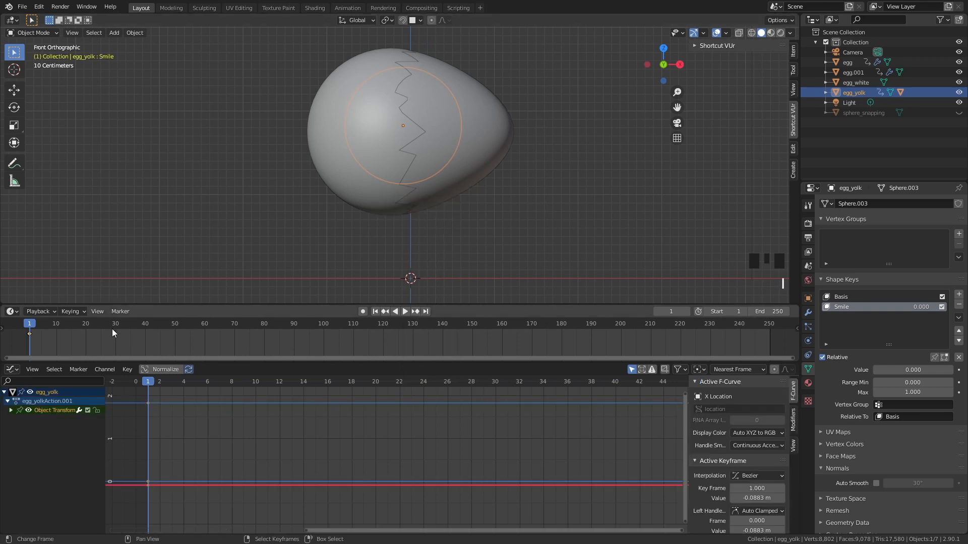
# On frame 34, aligned with the egg white's keyframe, lower the yolk 1.9364 m along Z and keyframe its location and rotation
pyautogui.click(99, 330)
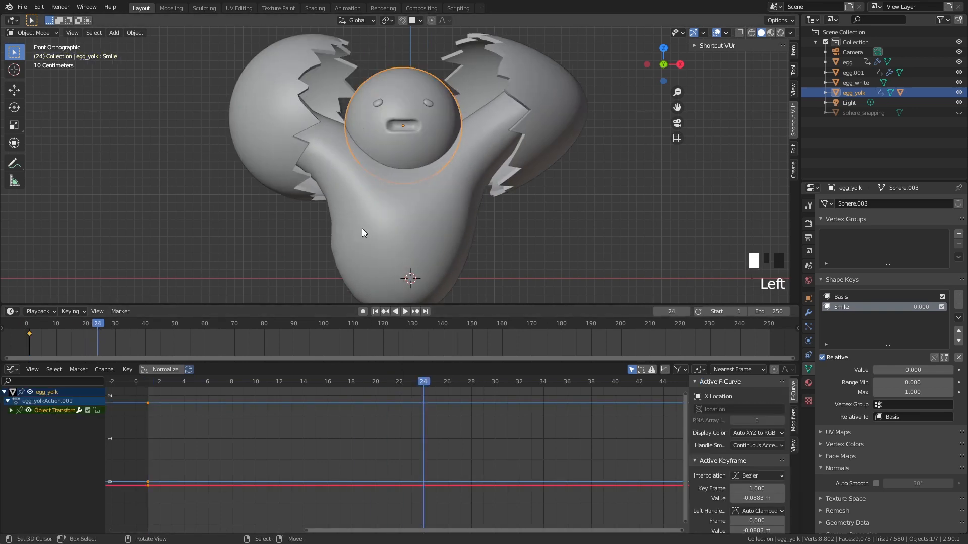
pyautogui.click(361, 228)
pyautogui.keyDown('shift'); pyautogui.moveTo(360, 228); pyautogui.dragTo(345, 221, button='middle'); pyautogui.keyUp('shift')
pyautogui.click(128, 327)
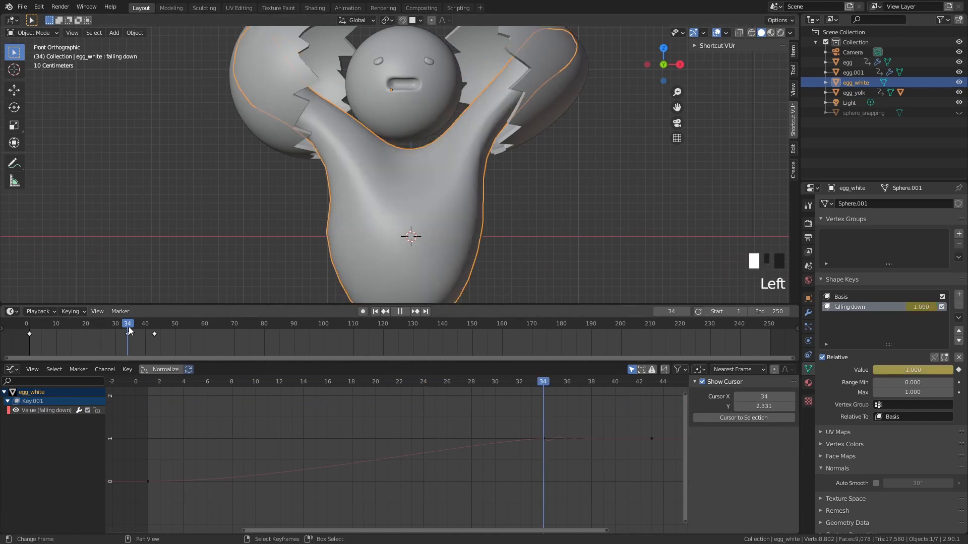
pyautogui.moveTo(129, 327); pyautogui.dragTo(128, 329)
pyautogui.rightClick(401, 113)
pyautogui.scroll(-1, 586, 213)
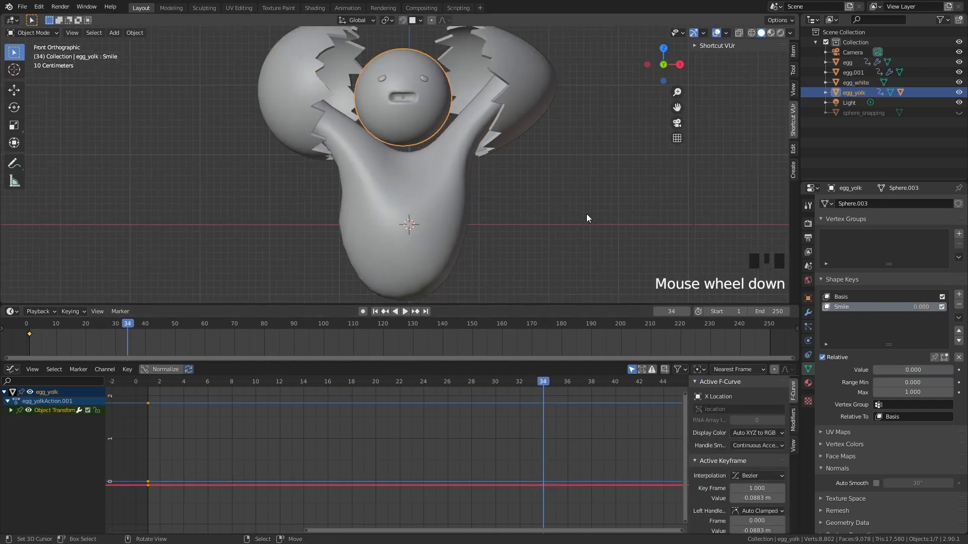
pyautogui.press('g')
pyautogui.press('z')
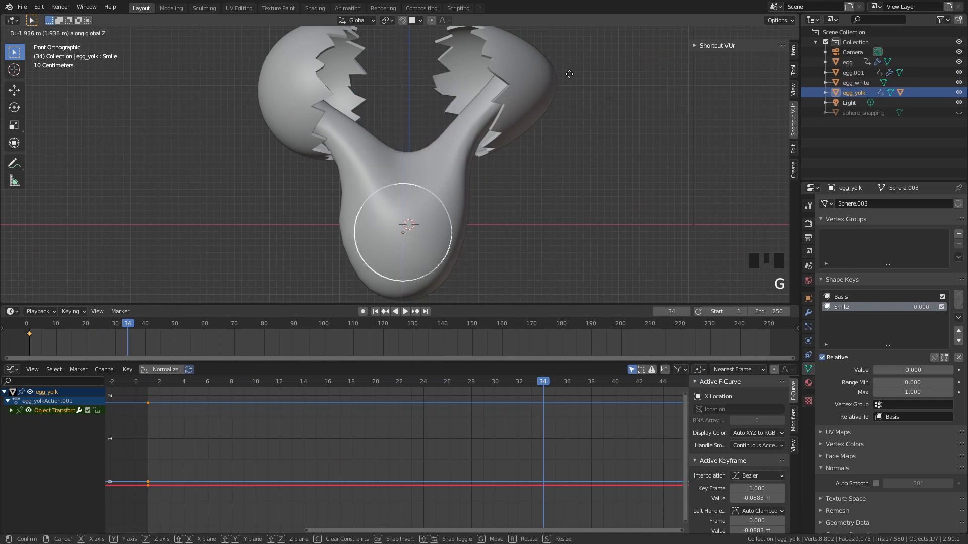
pyautogui.click(569, 74)
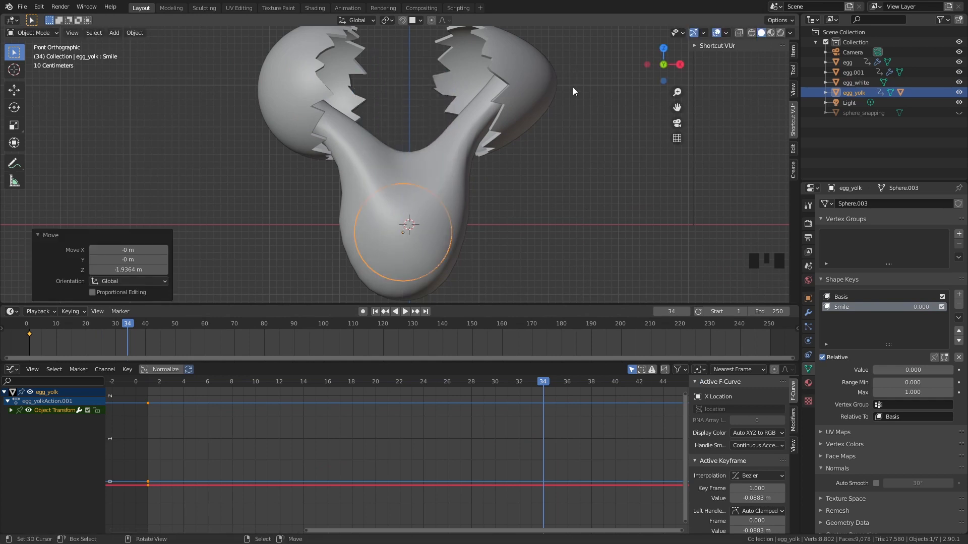
pyautogui.press('i')
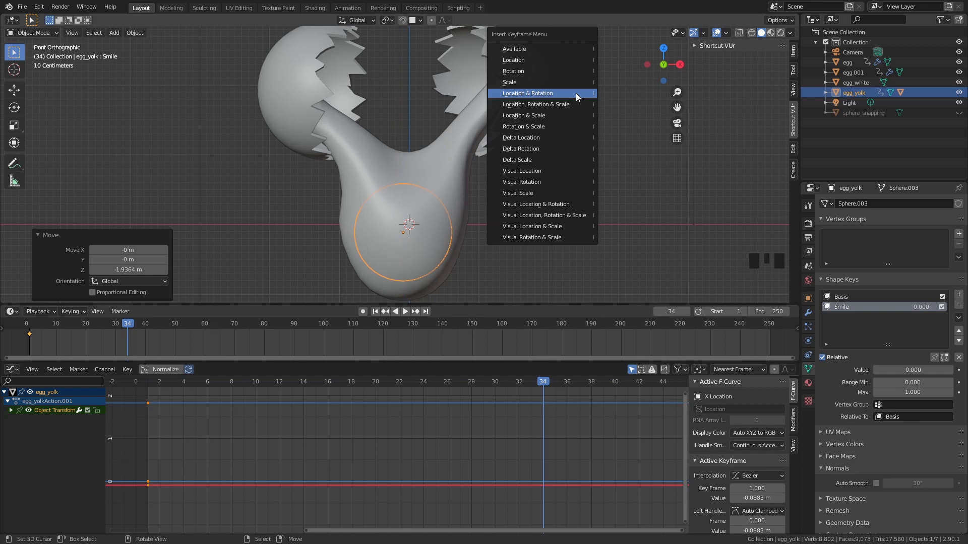
pyautogui.click(576, 93)
# Scrub between frames 17 and 34 from several angles to check that the yolk stays inside the falling egg white
pyautogui.keyDown('shift'); pyautogui.moveTo(480, 268); pyautogui.dragTo(494, 214, button='middle'); pyautogui.keyUp('shift')
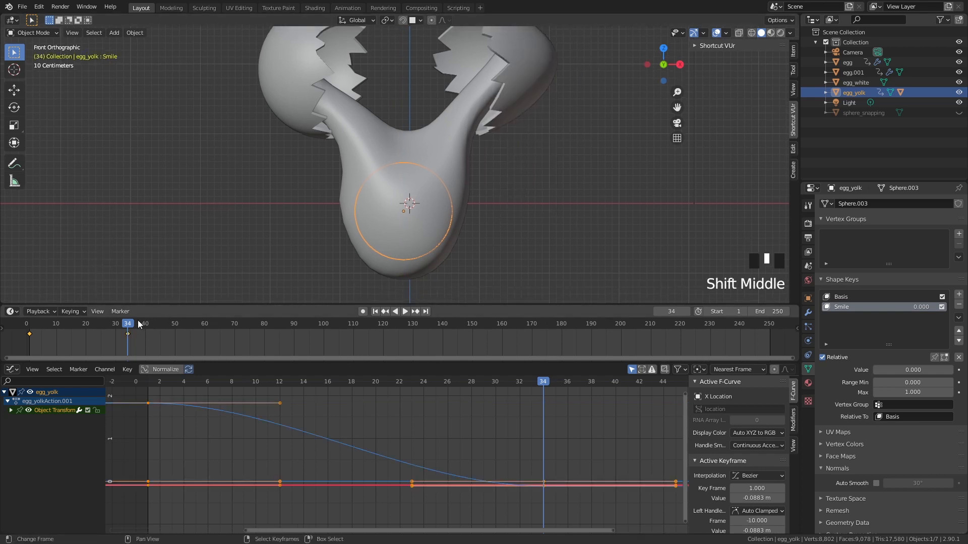
pyautogui.moveTo(136, 325); pyautogui.dragTo(77, 325)
pyautogui.moveTo(441, 189); pyautogui.dragTo(437, 156, button='middle')
pyautogui.scroll(-2, 469, 179)
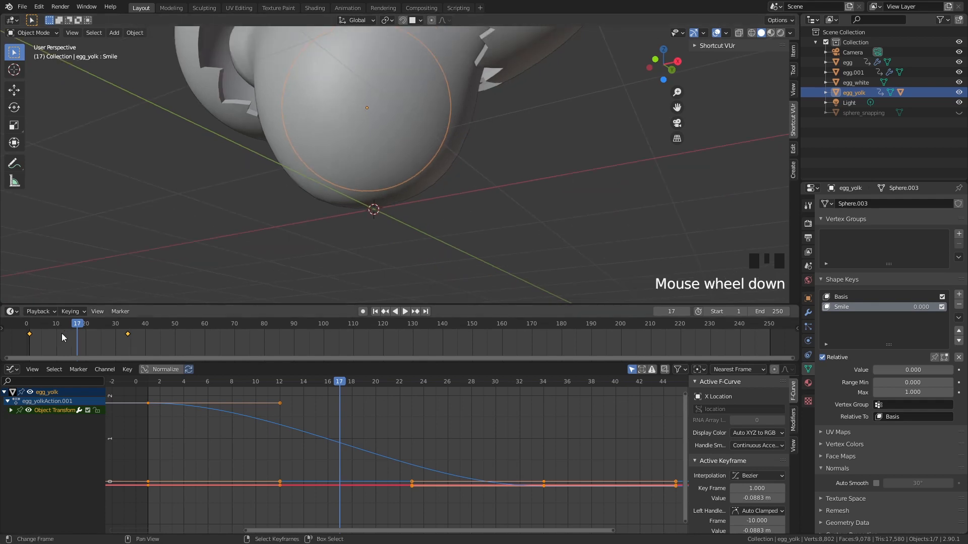
pyautogui.moveTo(61, 327); pyautogui.dragTo(122, 335)
pyautogui.keyDown('shift'); pyautogui.moveTo(421, 229); pyautogui.dragTo(372, 178, button='middle'); pyautogui.keyUp('shift')
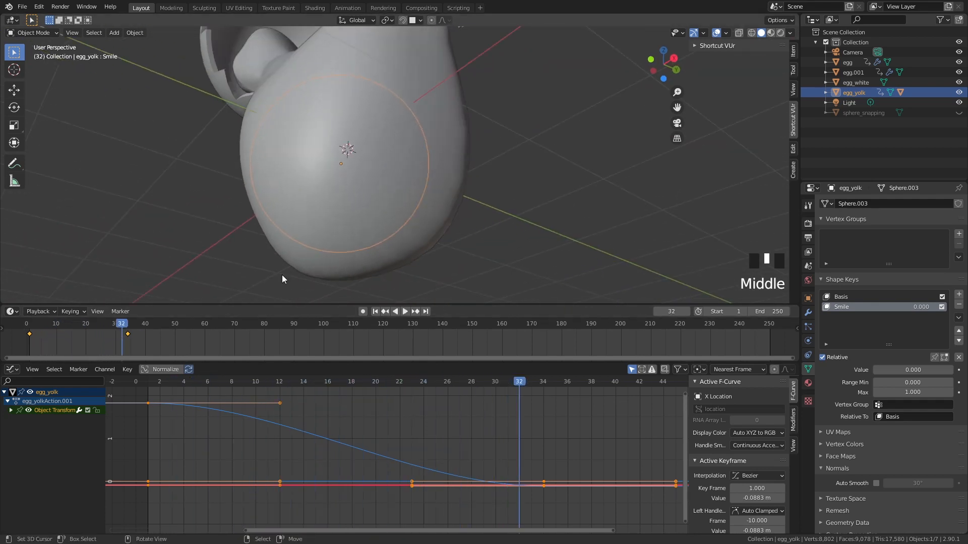
pyautogui.moveTo(113, 332)
pyautogui.mouseDown()
pyautogui.moveTo(139, 332)
pyautogui.moveTo(38, 332)
pyautogui.moveTo(125, 336)
pyautogui.mouseUp()
pyautogui.moveTo(222, 226); pyautogui.dragTo(351, 244, button='middle')
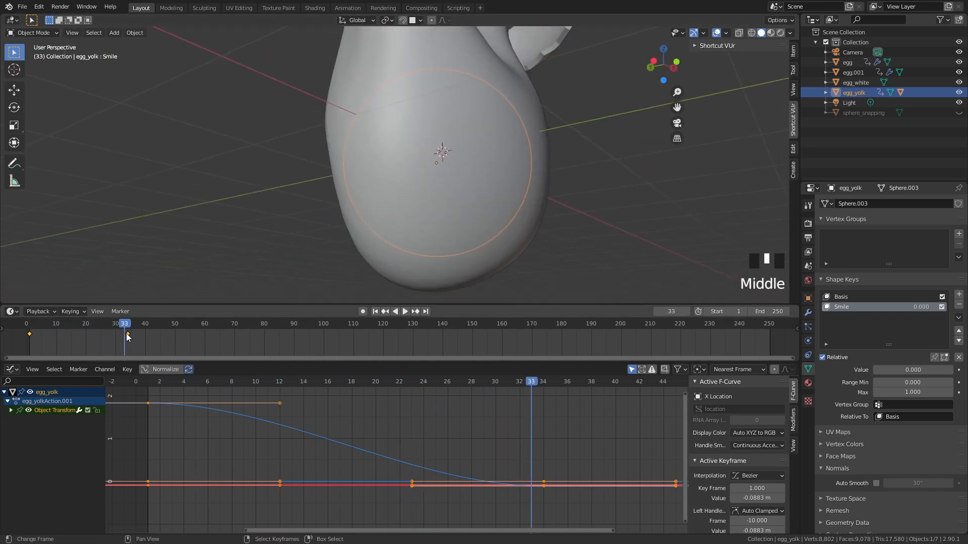
pyautogui.moveTo(125, 333)
pyautogui.mouseDown()
pyautogui.moveTo(64, 330)
pyautogui.moveTo(135, 335)
pyautogui.moveTo(81, 332)
pyautogui.moveTo(108, 332)
pyautogui.mouseUp()
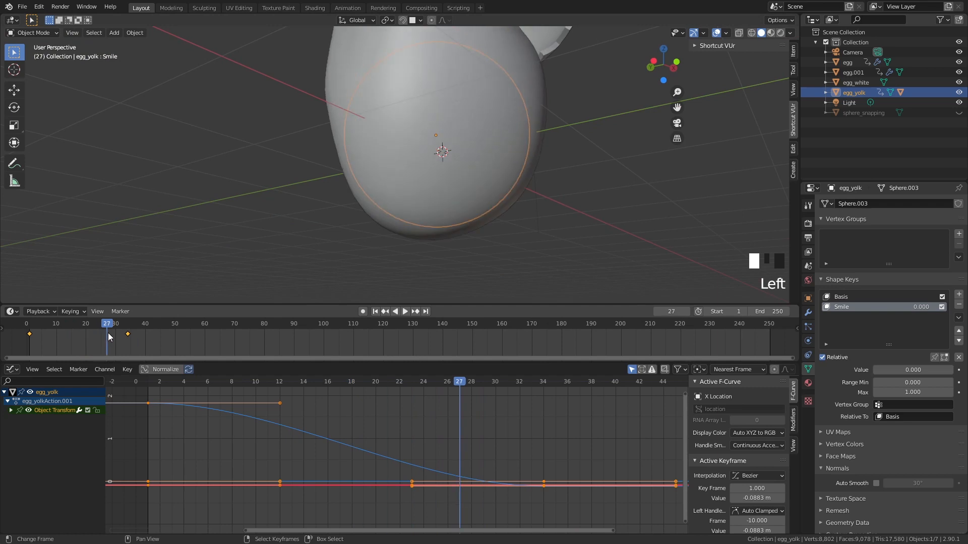
# Move the yolk's frame 34 keyframe two frames later, to frame 36
pyautogui.rightClick(131, 335)
pyautogui.keyDown('shift'); pyautogui.moveTo(463, 202); pyautogui.dragTo(394, 228, button='middle'); pyautogui.keyUp('shift')
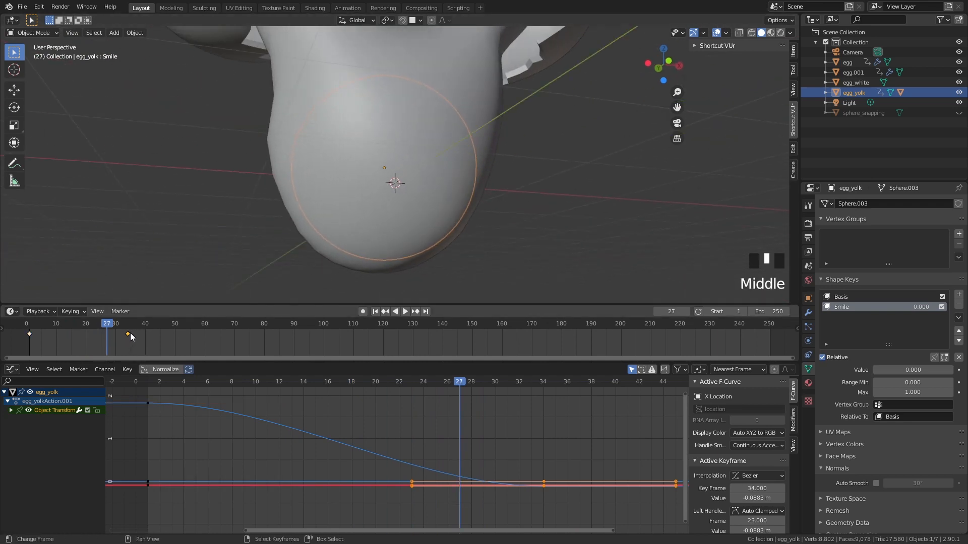
pyautogui.press('g')
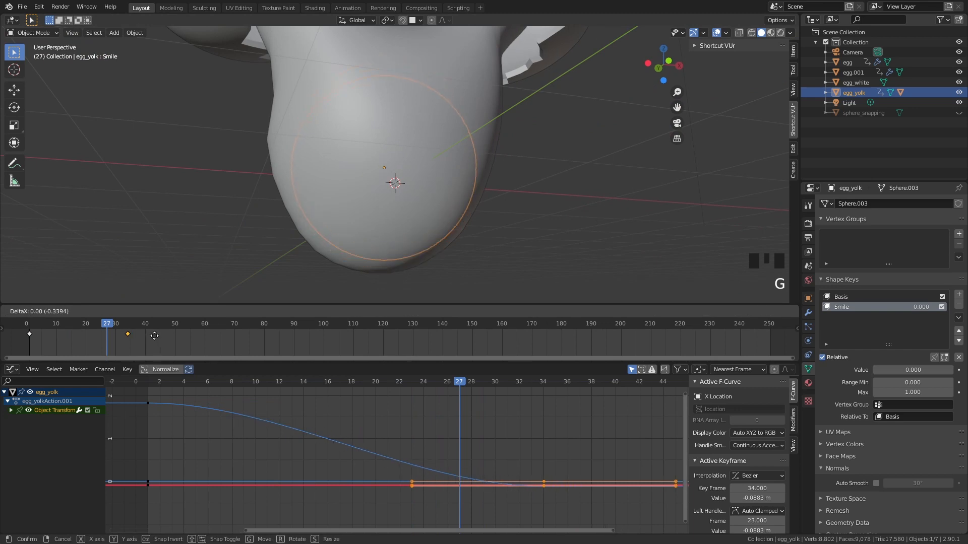
pyautogui.click(161, 337)
pyautogui.moveTo(358, 268); pyautogui.dragTo(244, 295, button='middle')
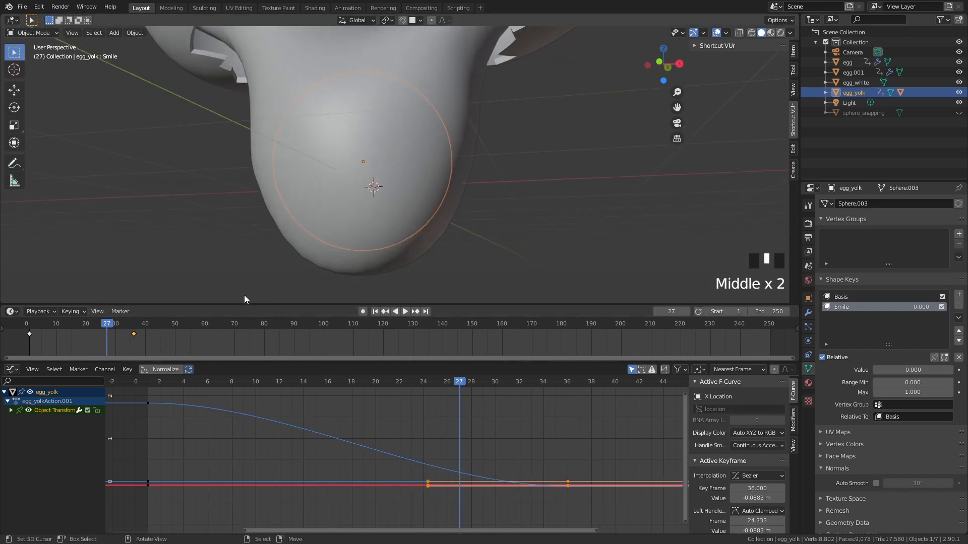
# Examine the yolk's position inside the egg white at frame 36
pyautogui.click(127, 329)
pyautogui.moveTo(127, 329)
pyautogui.mouseDown()
pyautogui.moveTo(81, 327)
pyautogui.moveTo(134, 333)
pyautogui.mouseUp()
pyautogui.rightClick(134, 333)
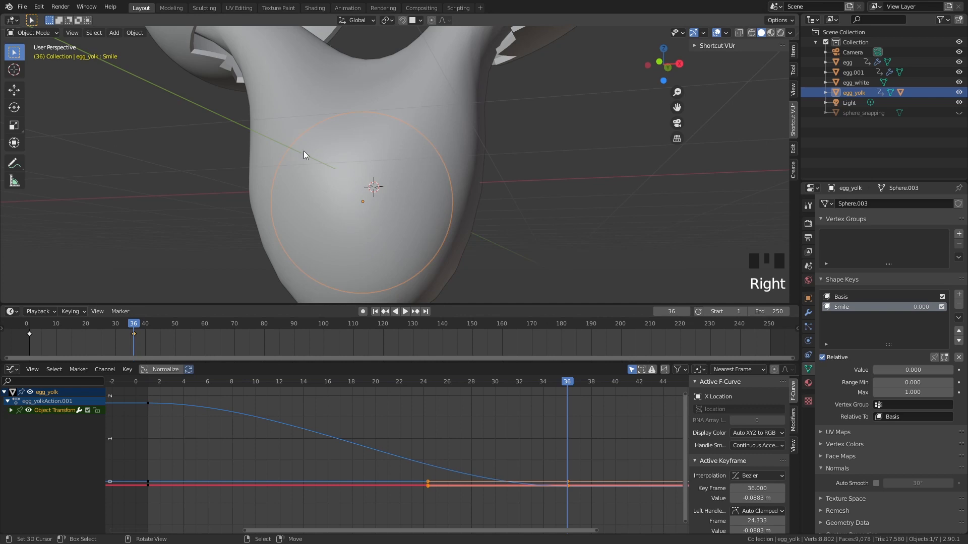
pyautogui.scroll(-2, 328, 181)
pyautogui.moveTo(379, 159); pyautogui.dragTo(407, 159, button='middle')
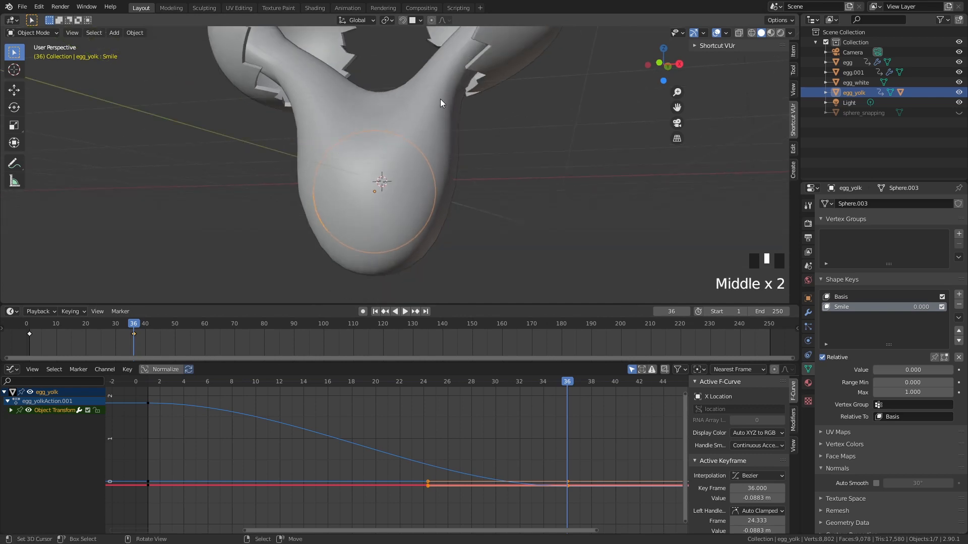
pyautogui.rightClick(440, 103)
pyautogui.rightClick(390, 171)
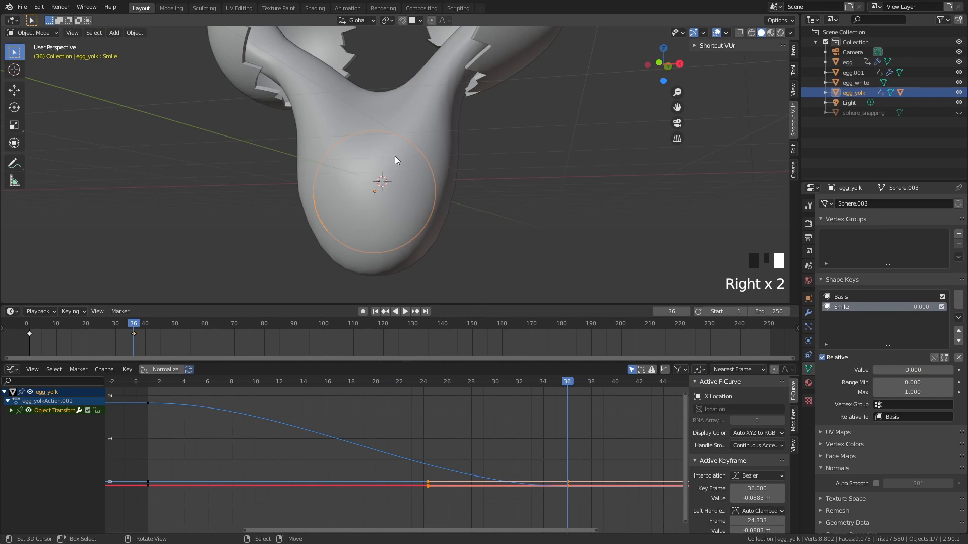
pyautogui.moveTo(385, 197)
pyautogui.mouseDown(button='middle')
pyautogui.moveTo(437, 198)
pyautogui.moveTo(378, 195)
pyautogui.mouseUp(button='middle')
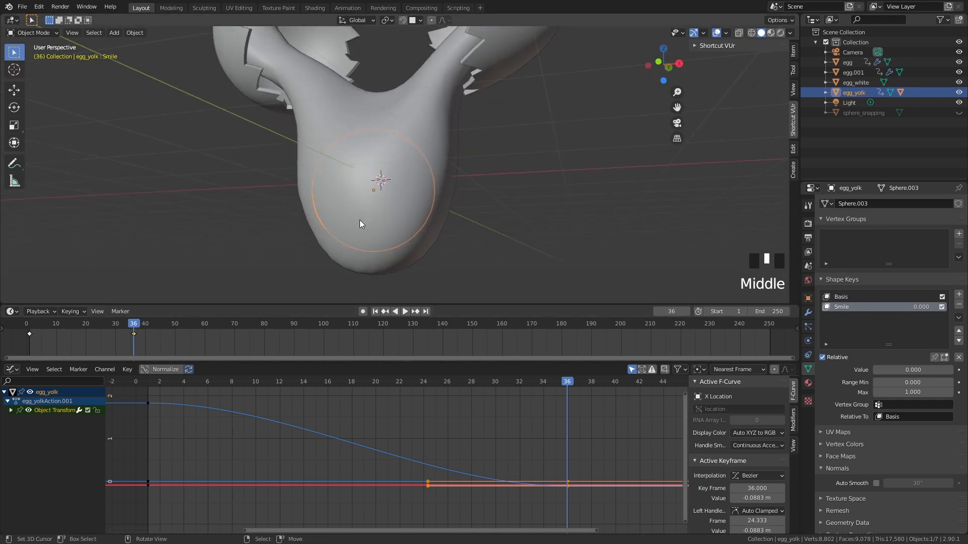
# Hide the egg white and select the yolk
pyautogui.rightClick(432, 115)
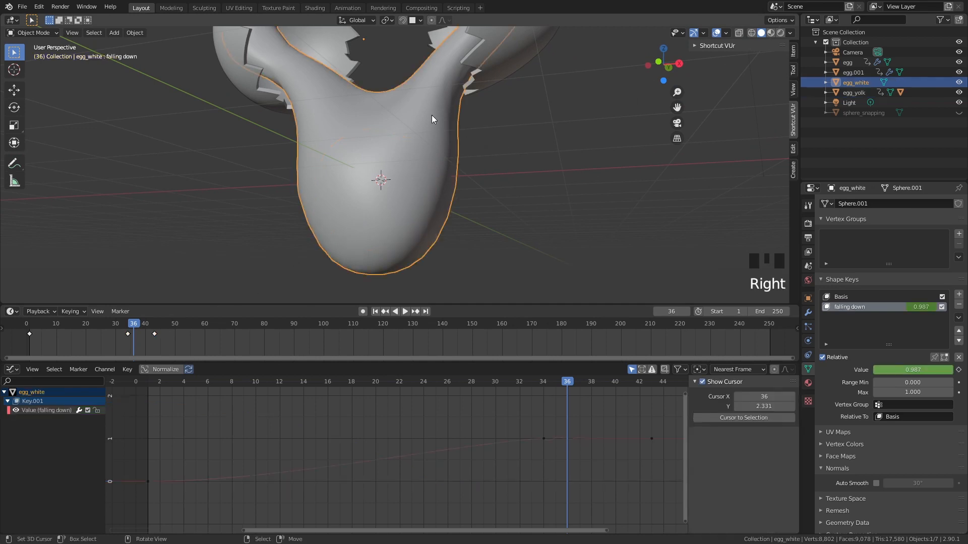
pyautogui.press('h')
pyautogui.moveTo(434, 172); pyautogui.dragTo(449, 179, button='middle')
pyautogui.rightClick(401, 204)
pyautogui.moveTo(401, 204); pyautogui.dragTo(413, 212, button='middle')
# Keyframe the yolk's Smile shape key at 0 on frames 1 and 15
pyautogui.click(133, 326)
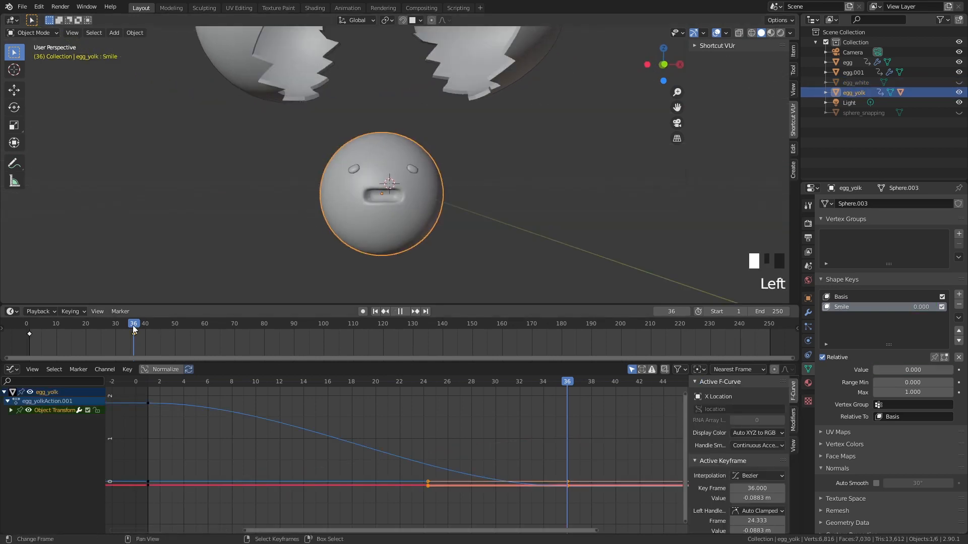
pyautogui.moveTo(133, 327); pyautogui.dragTo(32, 330)
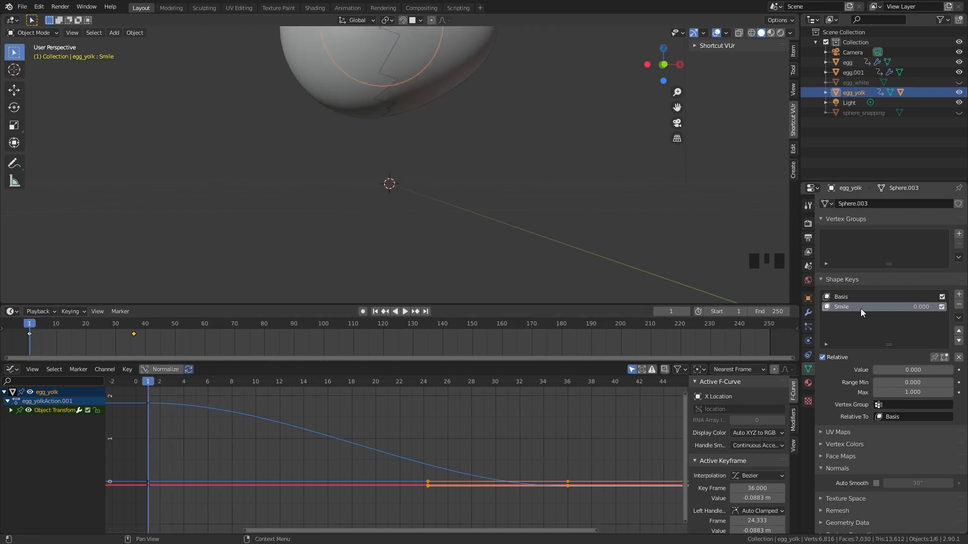
pyautogui.rightClick(917, 308)
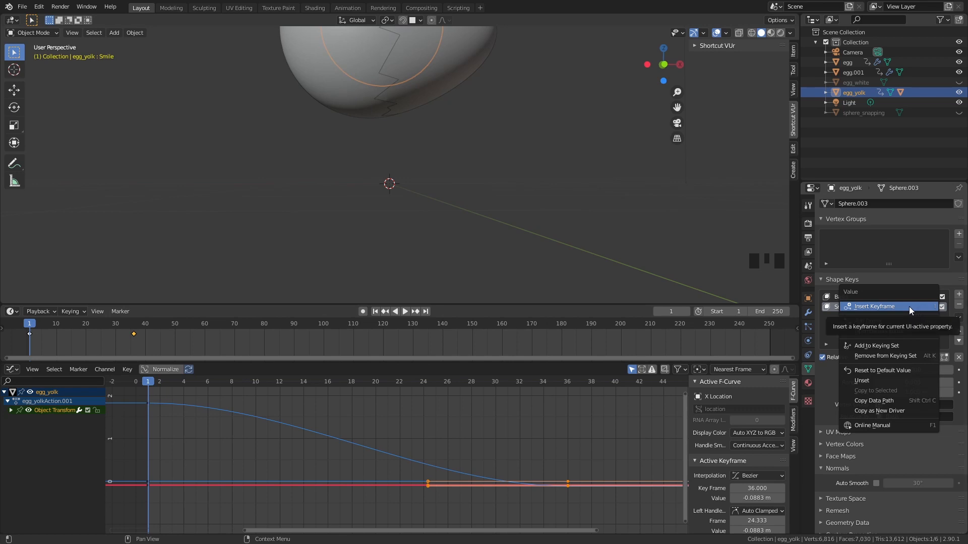
pyautogui.click(909, 306)
pyautogui.moveTo(30, 328); pyautogui.dragTo(73, 331)
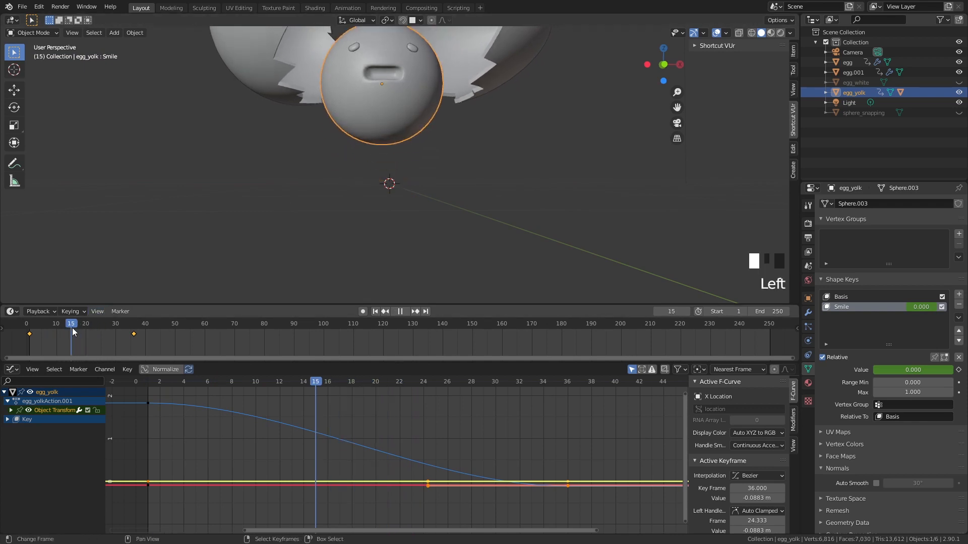
pyautogui.rightClick(919, 310)
pyautogui.rightClick(919, 310)
# On frame 30, set the Smile shape key to 1 and keyframe it
pyautogui.moveTo(108, 327); pyautogui.dragTo(117, 326)
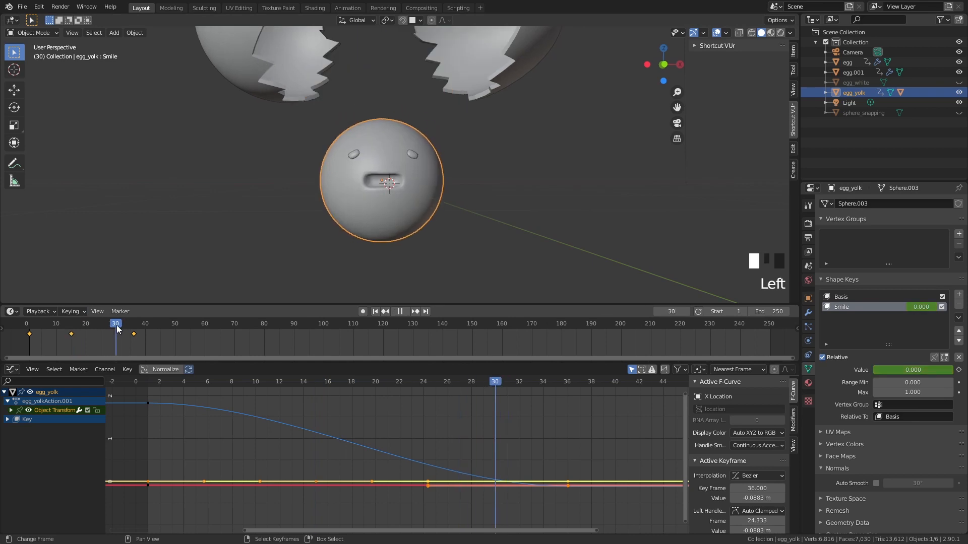
pyautogui.moveTo(917, 307); pyautogui.dragTo(936, 307)
pyautogui.rightClick(930, 304)
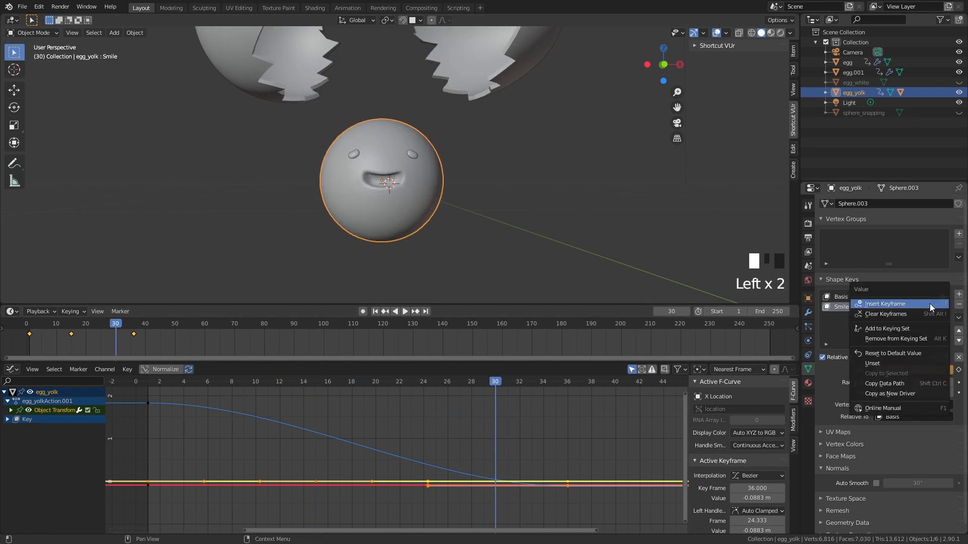
pyautogui.click(929, 303)
# Play the animation from frame 0 to check the yolk's fall and smile
pyautogui.click(15, 332)
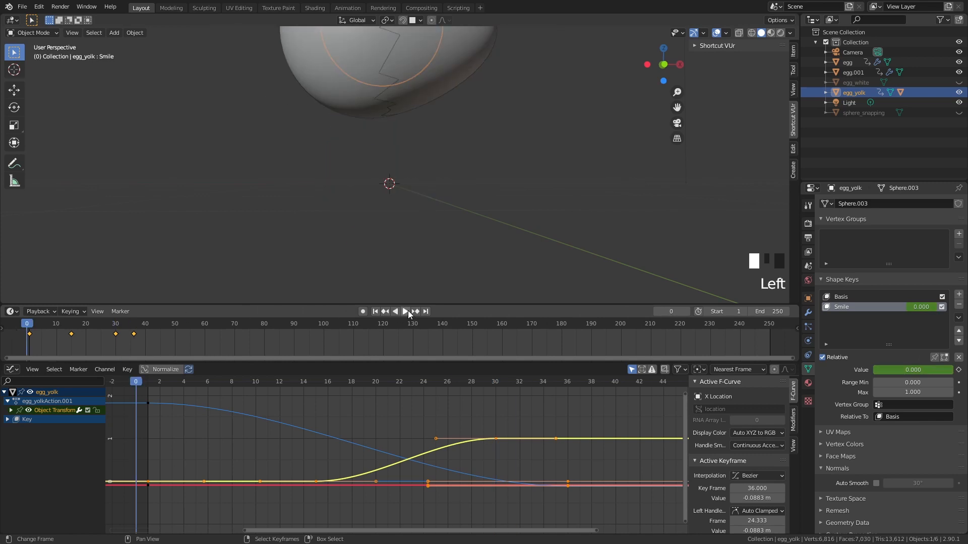
pyautogui.click(406, 311)
pyautogui.click(405, 311)
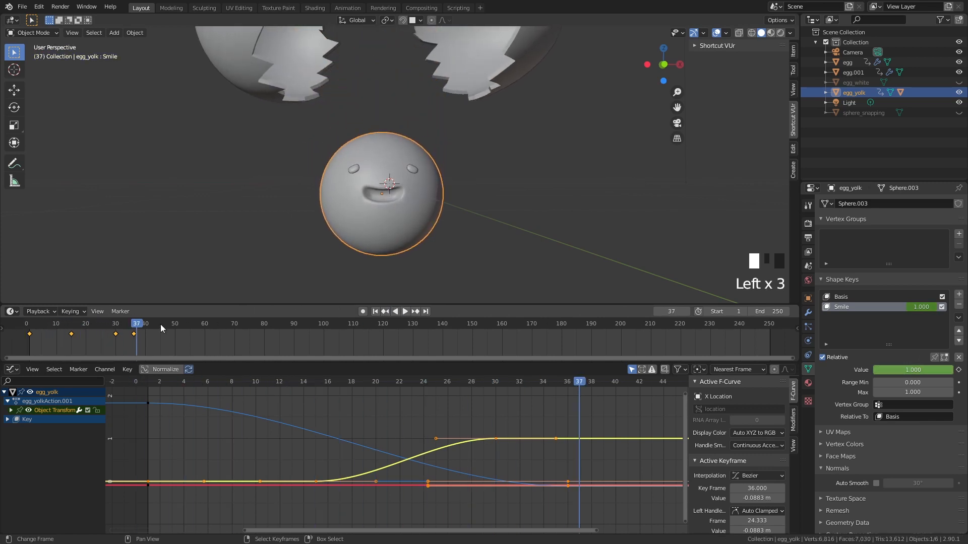
# On frame 50, set the Smile shape key to 0 and keyframe it
pyautogui.moveTo(142, 327); pyautogui.dragTo(175, 330)
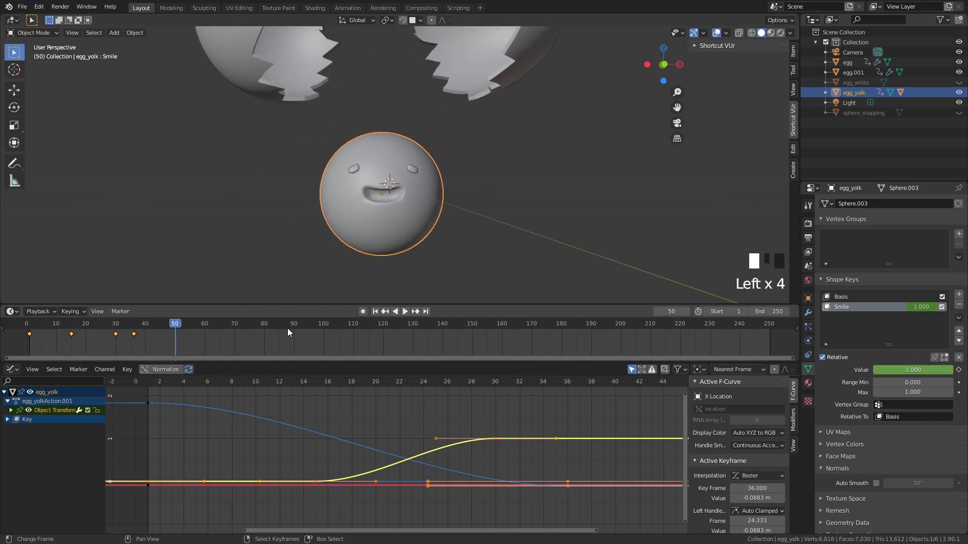
pyautogui.moveTo(926, 306); pyautogui.dragTo(914, 305)
pyautogui.rightClick(917, 304)
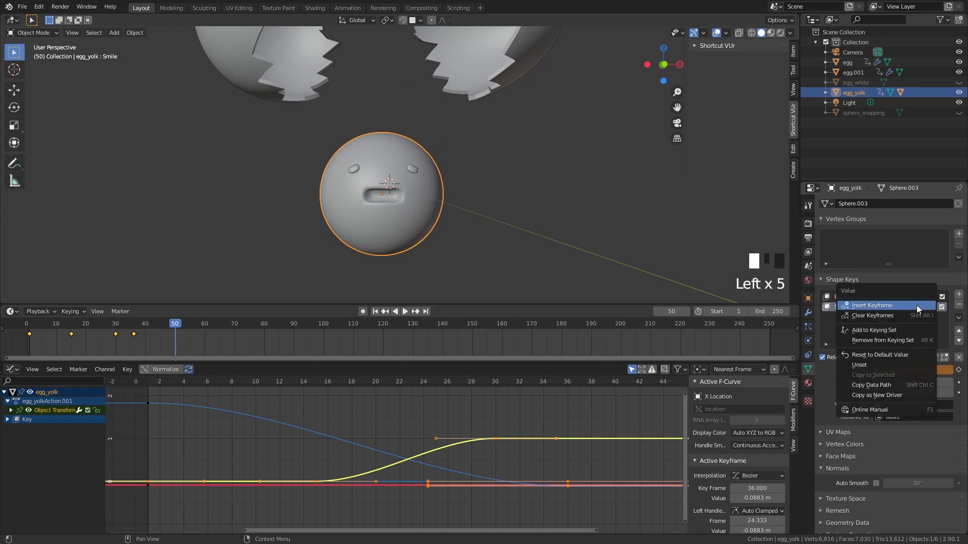
pyautogui.click(916, 304)
# On frame 80, set the yolk's Smile shape key to 1 and keyframe it
pyautogui.moveTo(206, 326); pyautogui.dragTo(264, 331)
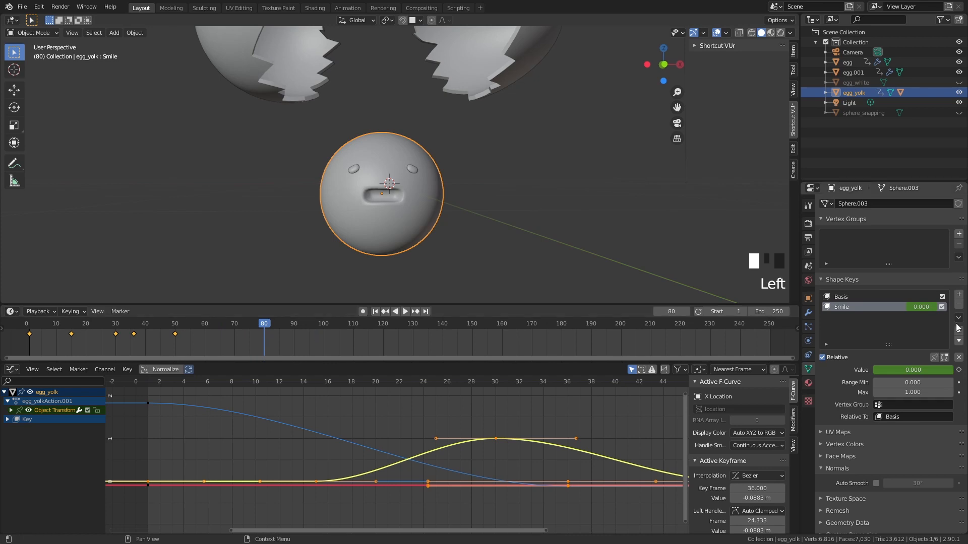
pyautogui.moveTo(920, 308); pyautogui.dragTo(937, 306)
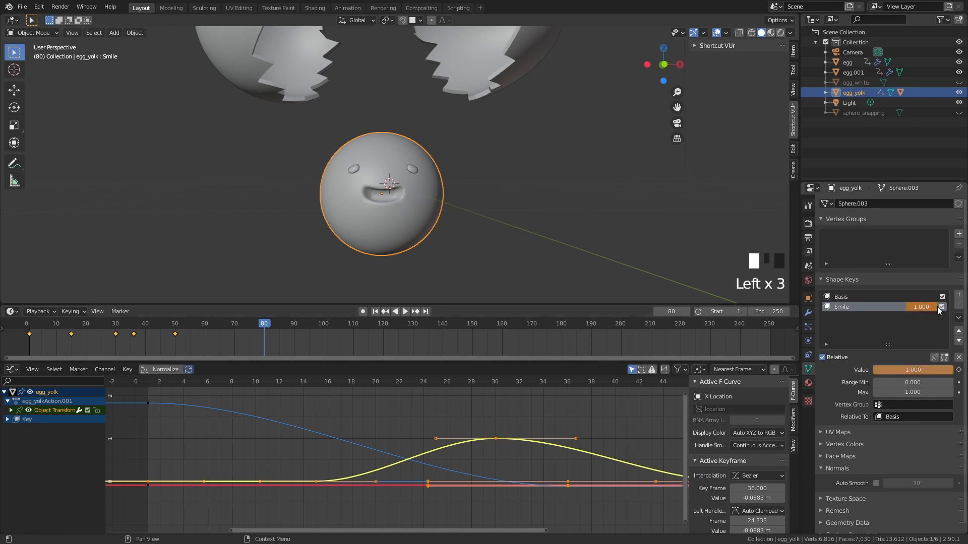
pyautogui.rightClick(928, 307)
pyautogui.click(927, 307)
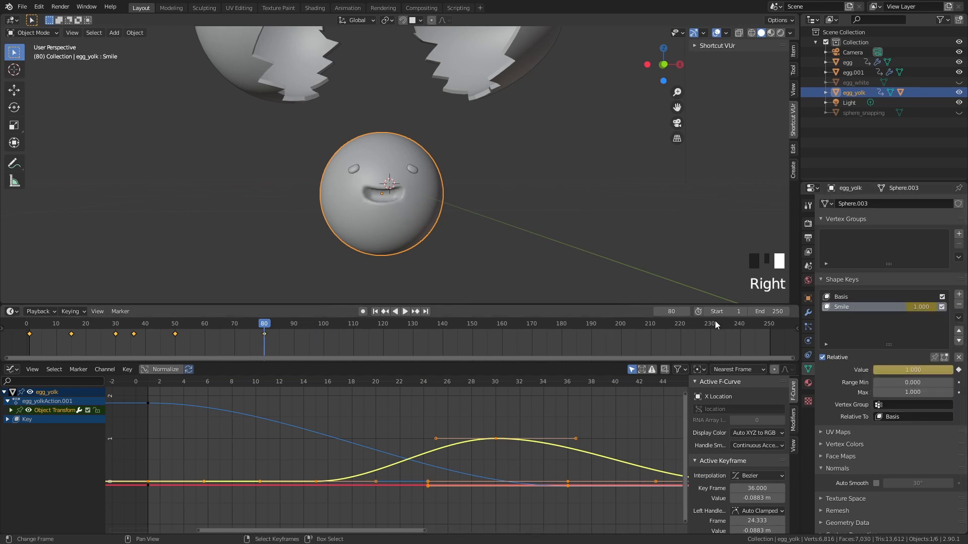
# Set the scene's end frame to 80
pyautogui.click(771, 310)
pyautogui.write('80')
pyautogui.press('Return')
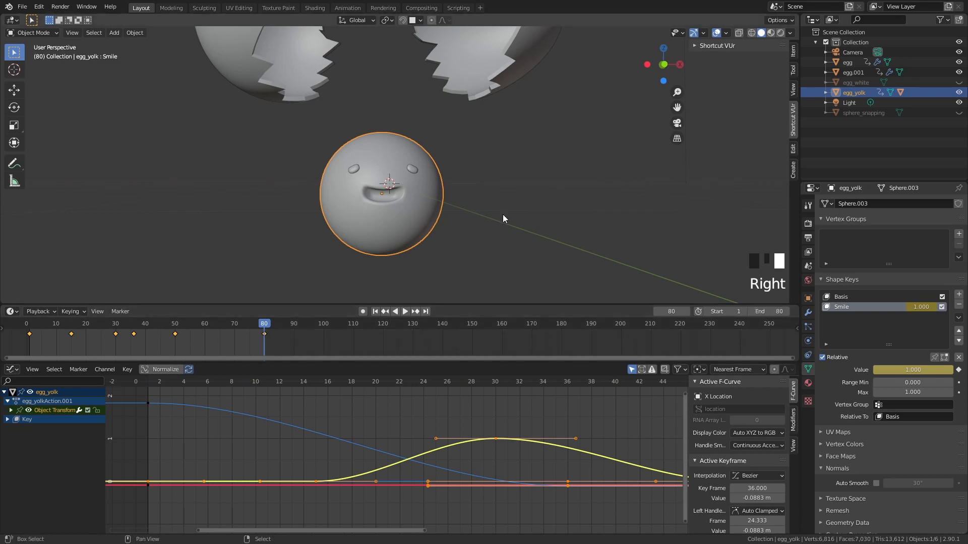
# Play the animation with both shell halves and the yolk in view to check the expression changes
pyautogui.scroll(-2, 515, 249)
pyautogui.keyDown('shift'); pyautogui.moveTo(516, 221); pyautogui.dragTo(451, 274, button='middle'); pyautogui.keyUp('shift')
pyautogui.scroll(-2, 452, 274)
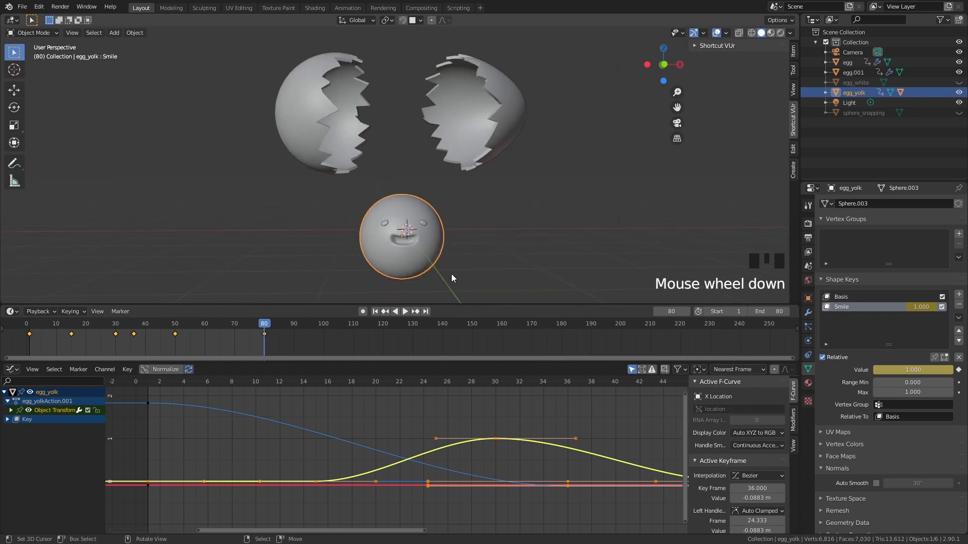
pyautogui.click(404, 312)
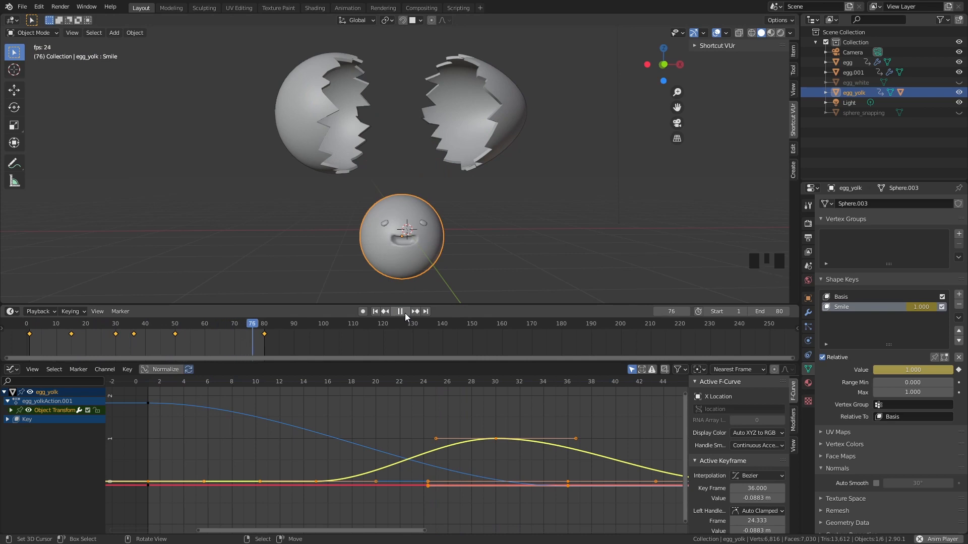
pyautogui.click(404, 312)
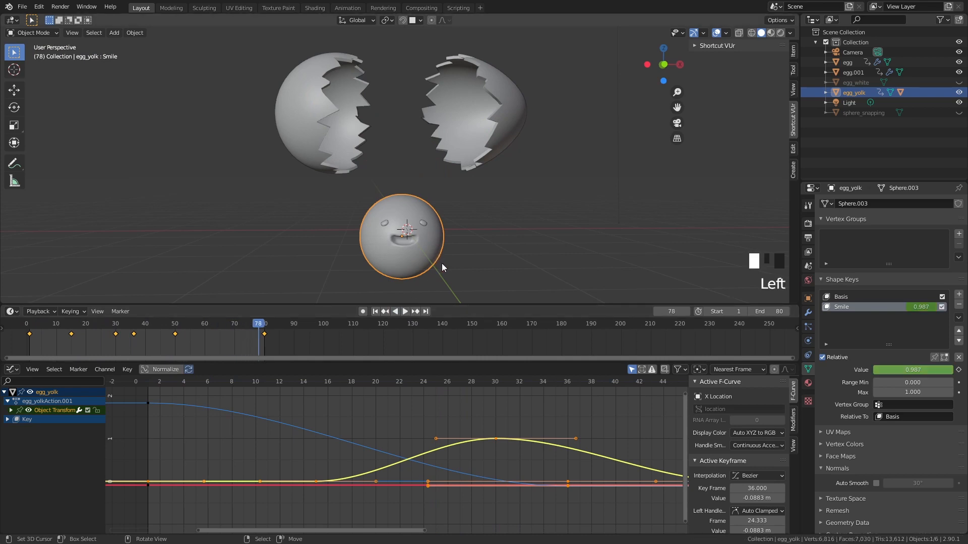
# Frame the yolk closely and bring the animation past frame 36 to frame 50
pyautogui.scroll(3, 443, 253)
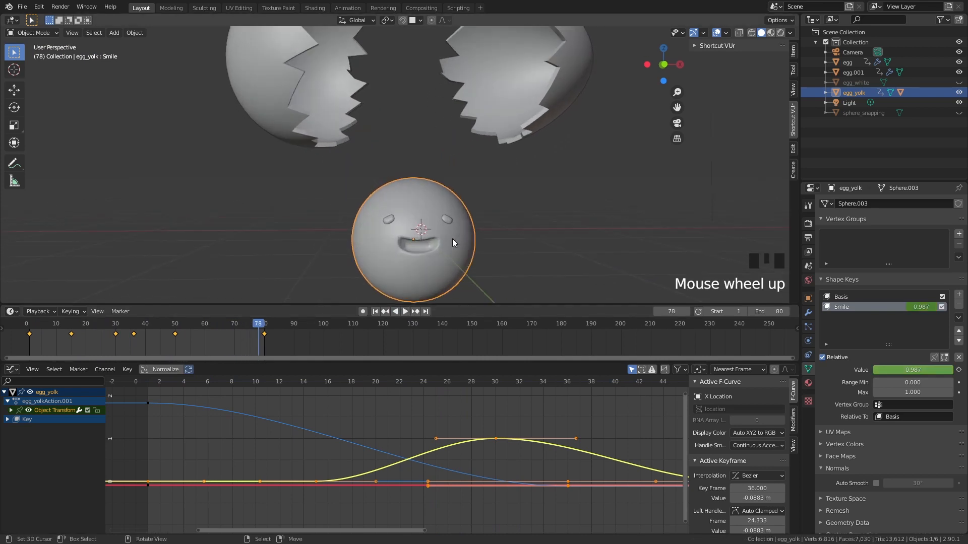
pyautogui.keyDown('shift'); pyautogui.moveTo(452, 238); pyautogui.dragTo(354, 218, button='middle'); pyautogui.keyUp('shift')
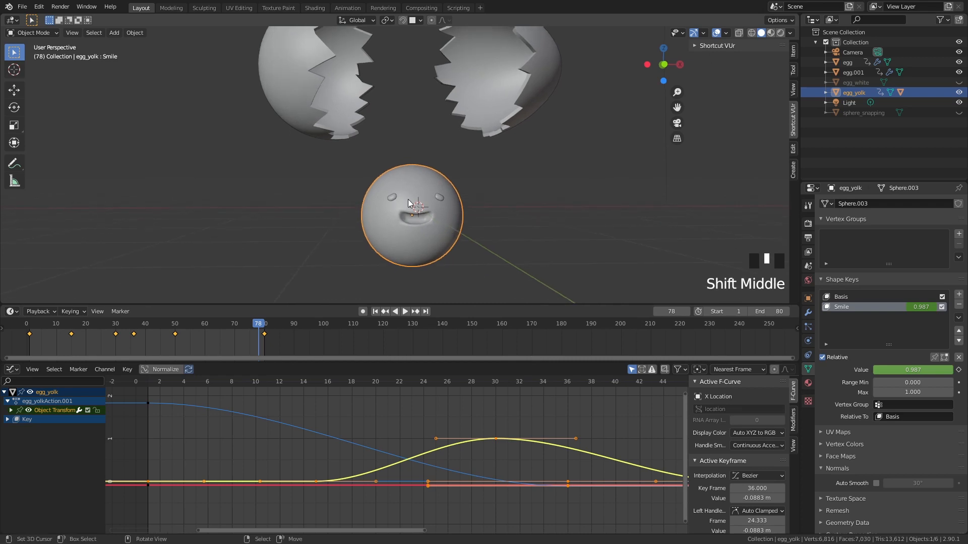
pyautogui.moveTo(134, 334)
pyautogui.mouseDown()
pyautogui.moveTo(113, 336)
pyautogui.moveTo(134, 340)
pyautogui.mouseUp()
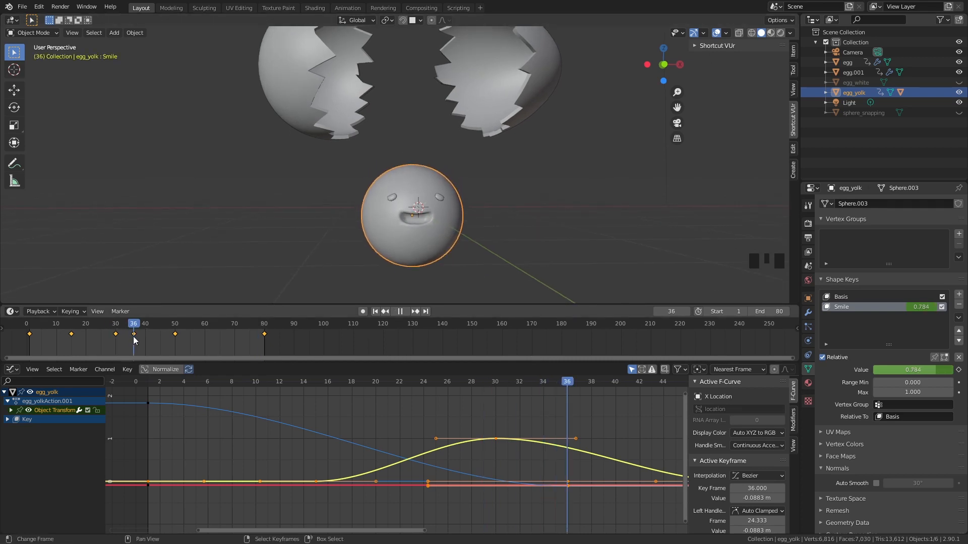
pyautogui.rightClick(397, 228)
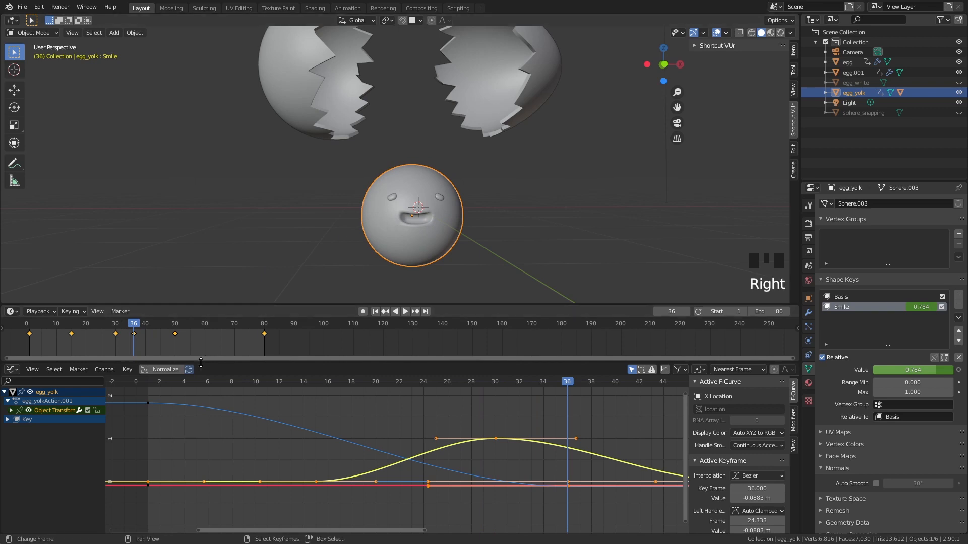
pyautogui.moveTo(134, 333); pyautogui.dragTo(175, 331)
pyautogui.press('r')
pyautogui.rightClick(567, 204)
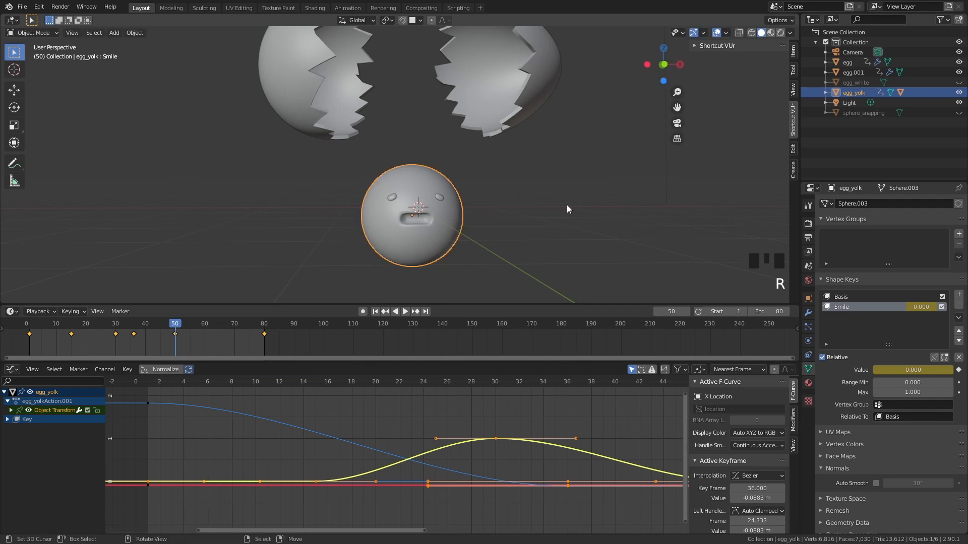
pyautogui.press('r')
pyautogui.press('z')
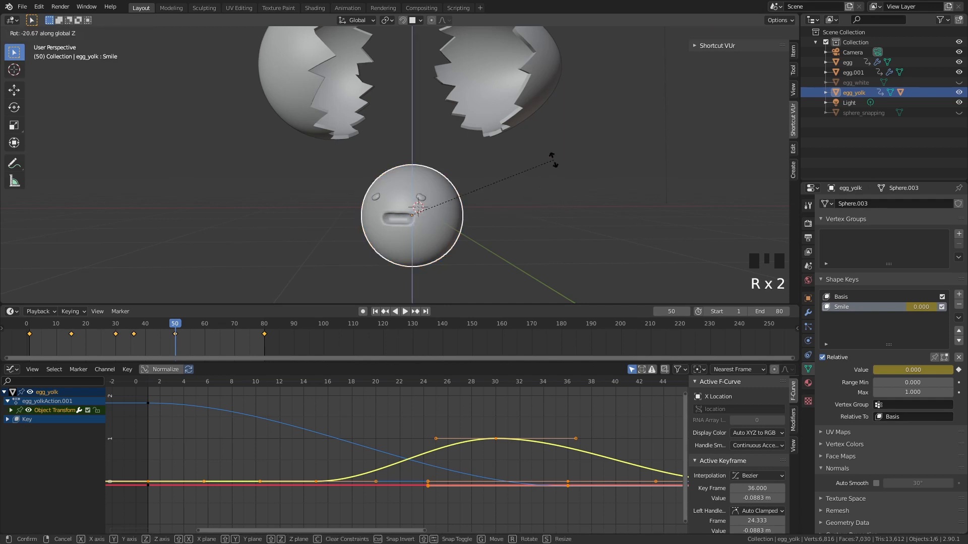
pyautogui.rightClick(552, 179)
# On frame 50, rotate the yolk about -10° around the global Z axis, tilt it slightly and keyframe the rotation
pyautogui.press('r')
pyautogui.press('z')
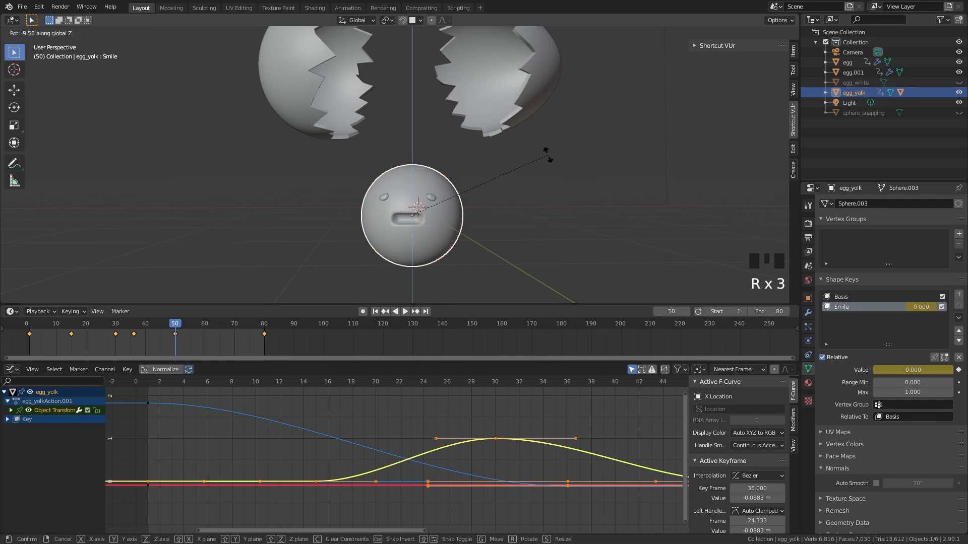
pyautogui.click(547, 154)
pyautogui.press('r')
# Play the animation, restarting it from before frame 30, to check the yolk's turning motion
pyautogui.press('space')
pyautogui.press('space')
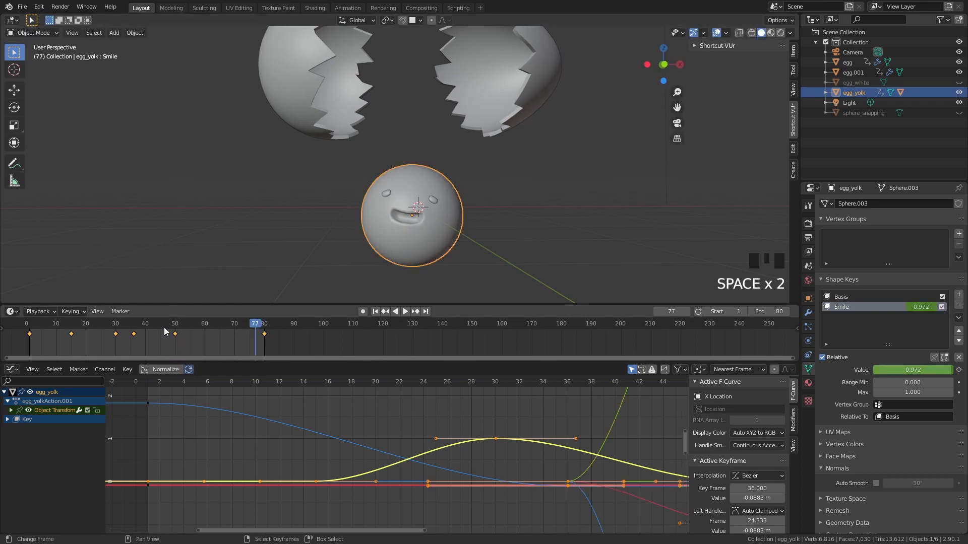
pyautogui.click(101, 331)
pyautogui.press('space')
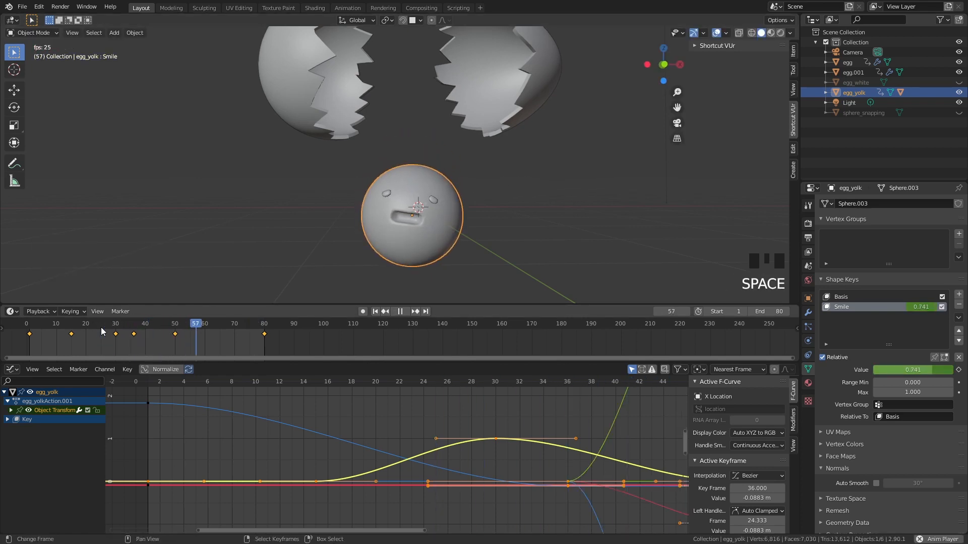
pyautogui.press('space')
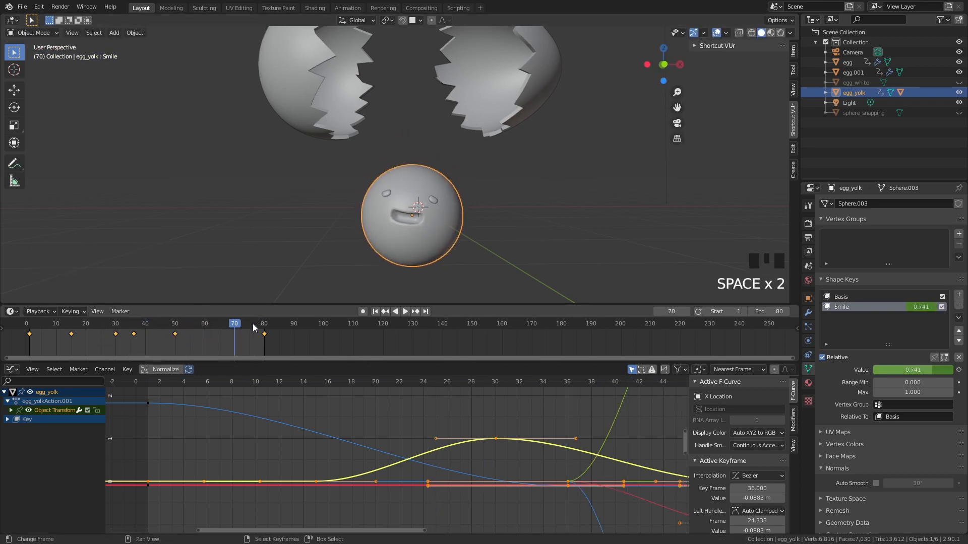
# On frame 80, turn the yolk around Z, tilt it -3.34° in the view, keyframe the pose and check the playback
pyautogui.moveTo(254, 328); pyautogui.dragTo(266, 330)
pyautogui.press('r')
pyautogui.press('z')
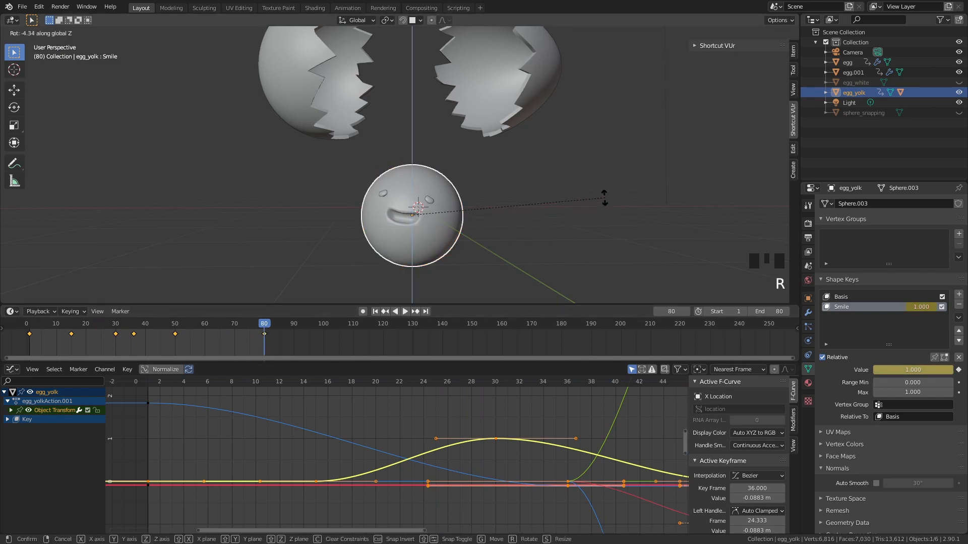
pyautogui.click(558, 249)
pyautogui.press('r')
pyautogui.click(558, 236)
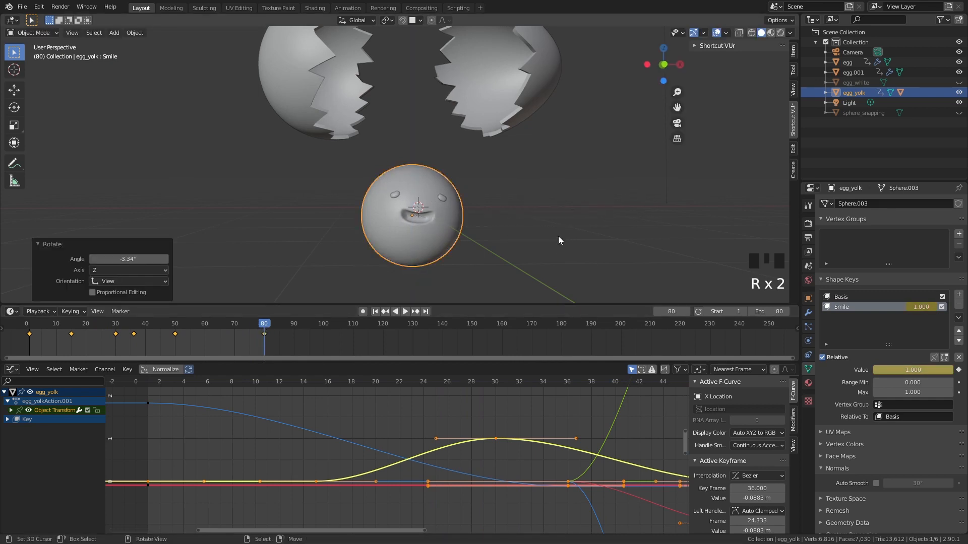
pyautogui.press('i')
pyautogui.click(558, 236)
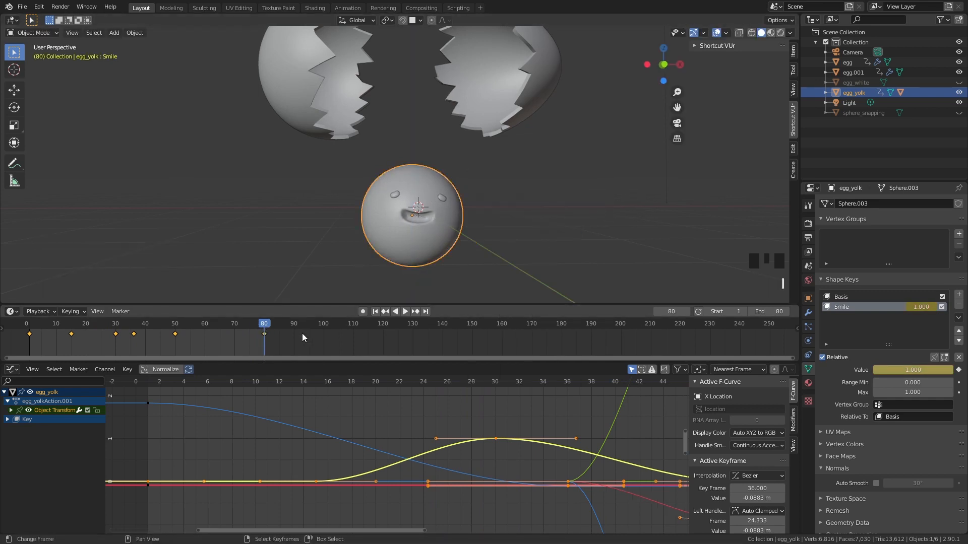
pyautogui.click(406, 311)
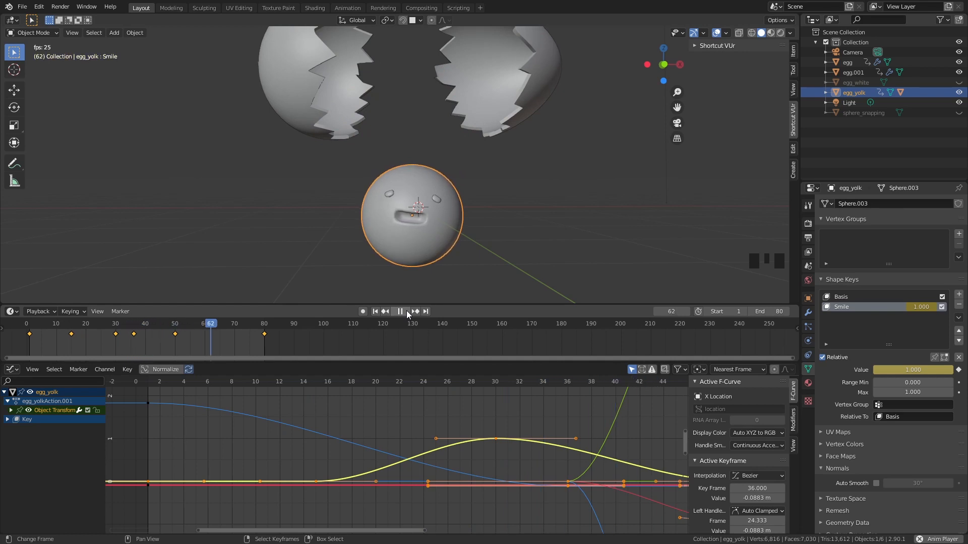
pyautogui.click(406, 311)
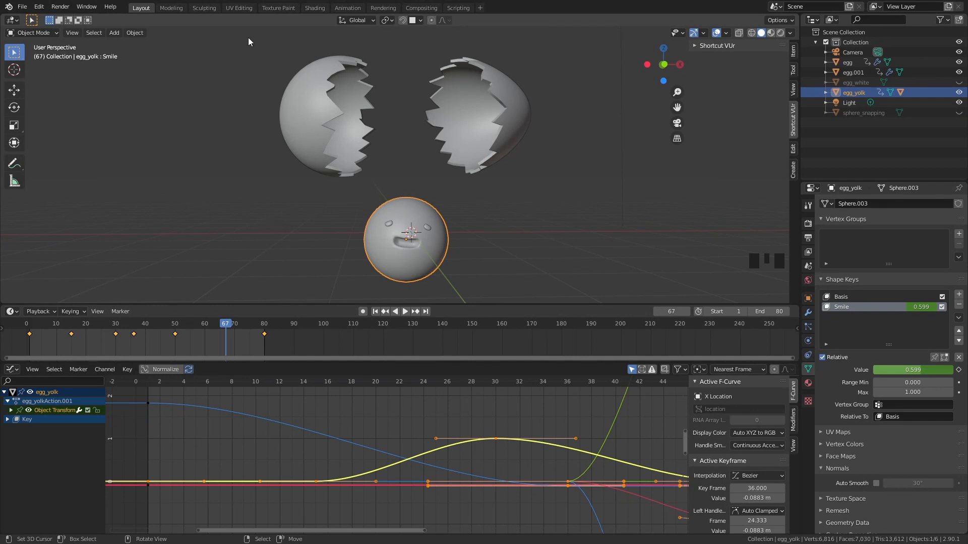
# Switch to the Shading workspace and set the render engine to Cycles with GPU Compute as the device
pyautogui.click(315, 8)
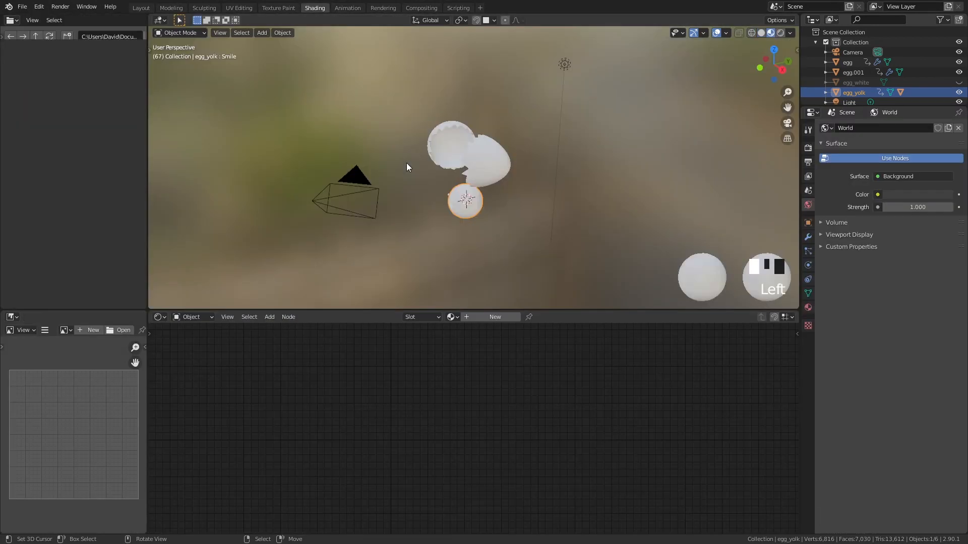
pyautogui.scroll(6, 544, 164)
pyautogui.moveTo(542, 167); pyautogui.dragTo(608, 95, button='middle')
pyautogui.click(808, 161)
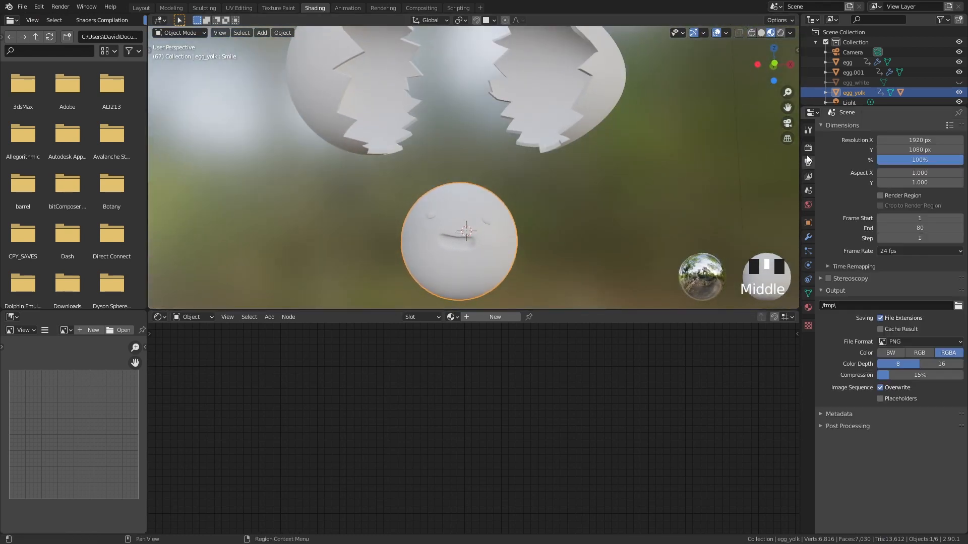
pyautogui.click(808, 148)
pyautogui.click(902, 129)
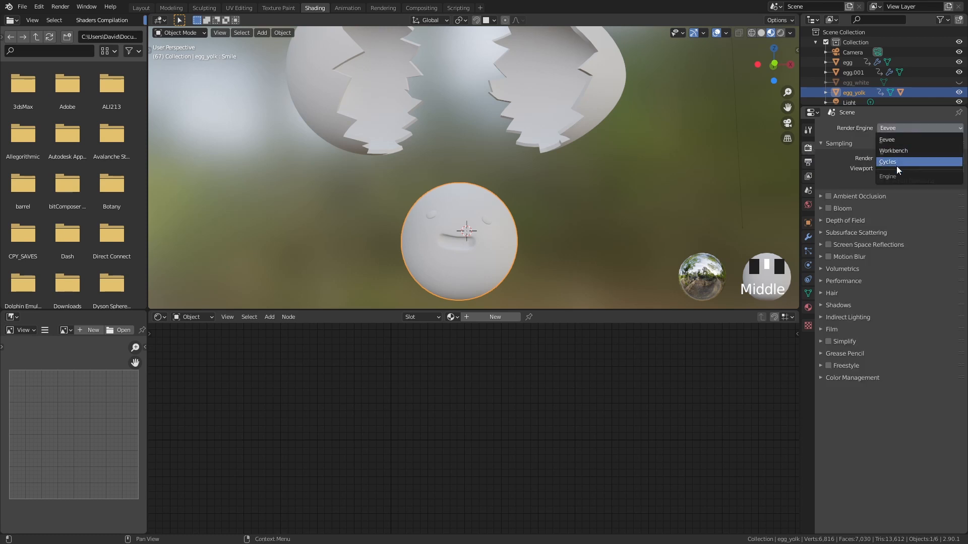
pyautogui.click(896, 166)
pyautogui.moveTo(895, 156); pyautogui.dragTo(890, 175)
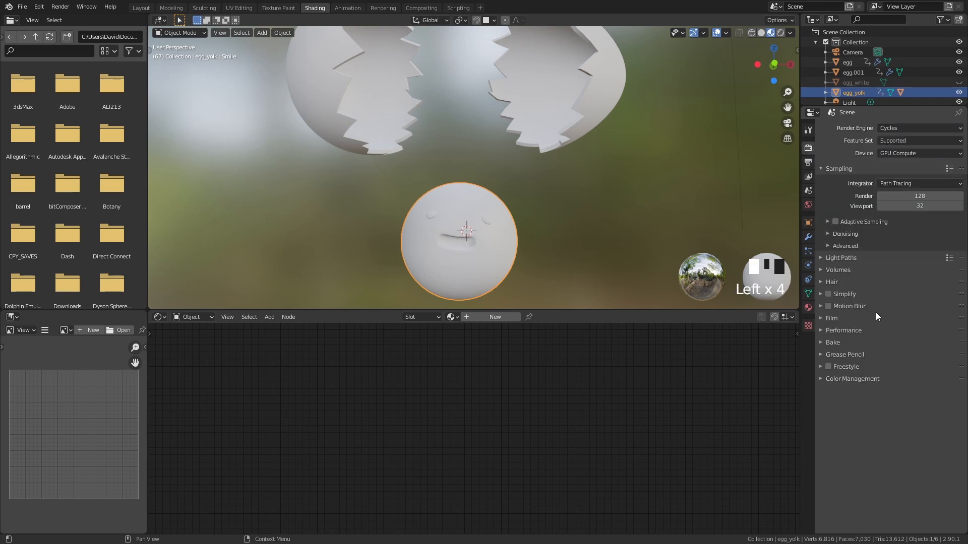
# Set the render tile size to 256 px in both X and Y
pyautogui.click(859, 331)
pyautogui.click(918, 398)
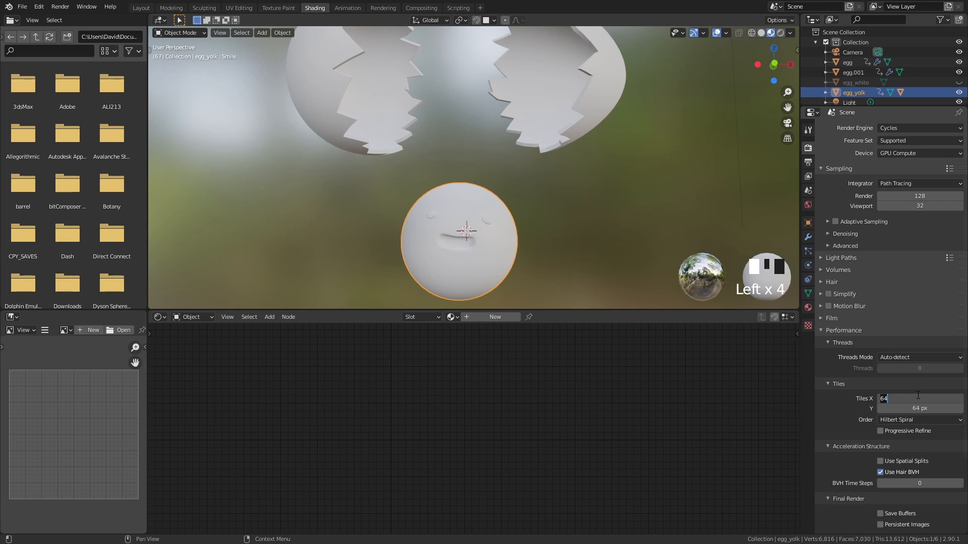
pyautogui.write('256')
pyautogui.press('Return')
pyautogui.click(919, 405)
pyautogui.write('256')
pyautogui.press('Return')
# Set the viewport sample count to 12
pyautogui.click(923, 205)
pyautogui.write('12')
pyautogui.click(500, 258)
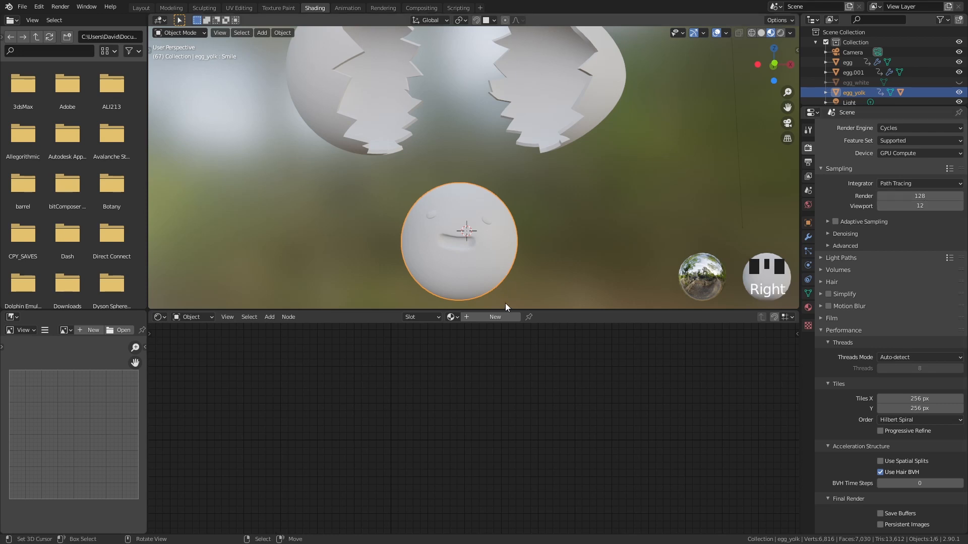
# Create a new material for the yolk and name it Material.001egg_yolk
pyautogui.click(499, 317)
pyautogui.click(481, 318)
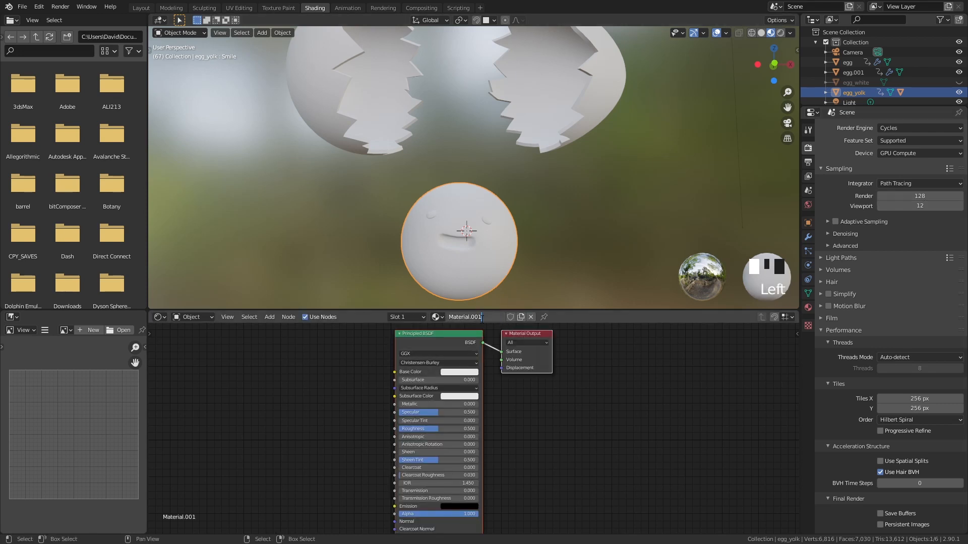
pyautogui.write('egg_yolk')
pyautogui.press('Return')
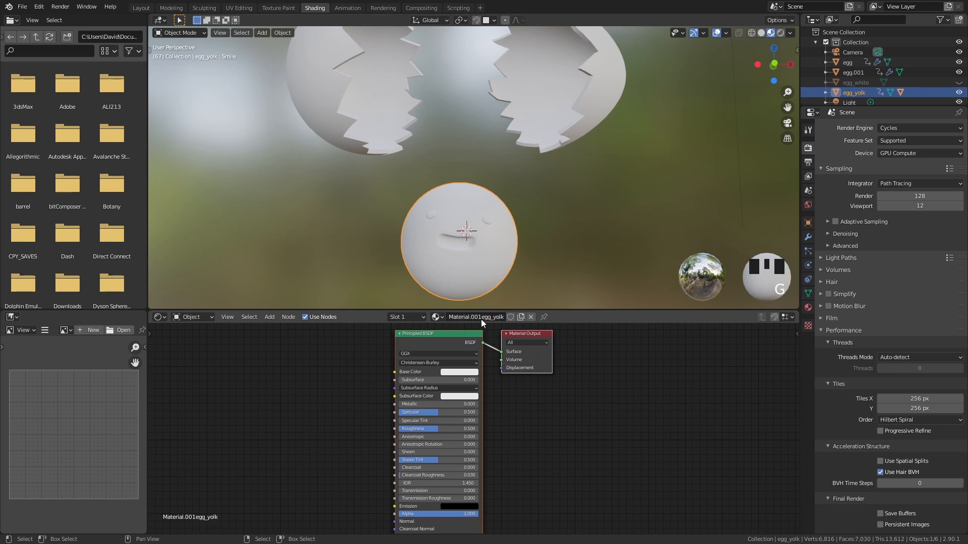
# Give the yolk material an orange-yellow base color with hue 0.119 and saturation 0.987, and set its roughness to 0
pyautogui.click(466, 373)
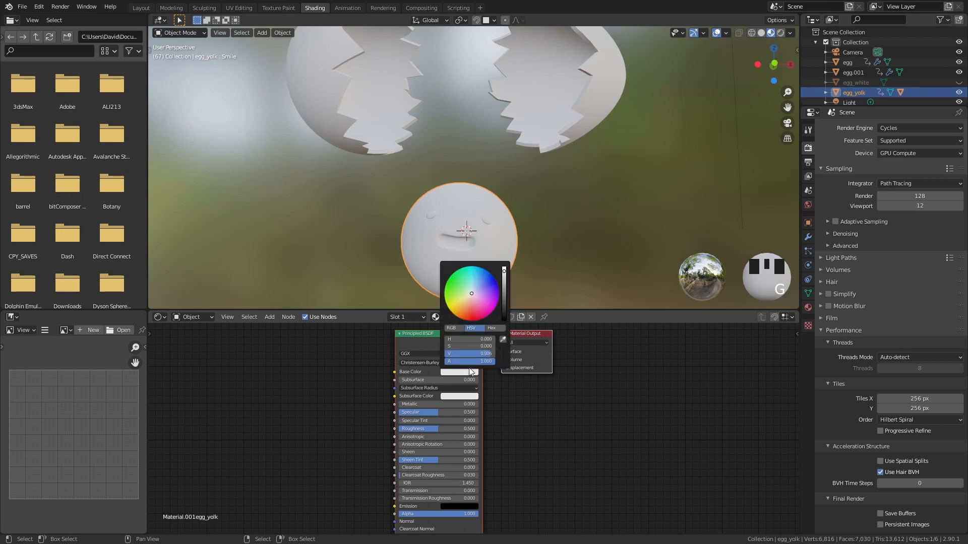
pyautogui.click(462, 306)
pyautogui.moveTo(461, 305); pyautogui.dragTo(453, 314)
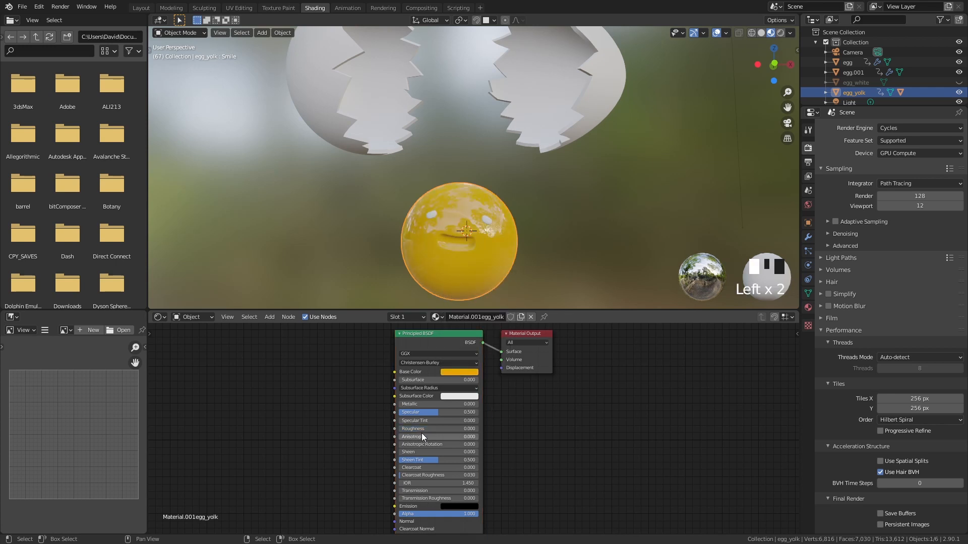
pyautogui.click(434, 429)
pyautogui.click(544, 439)
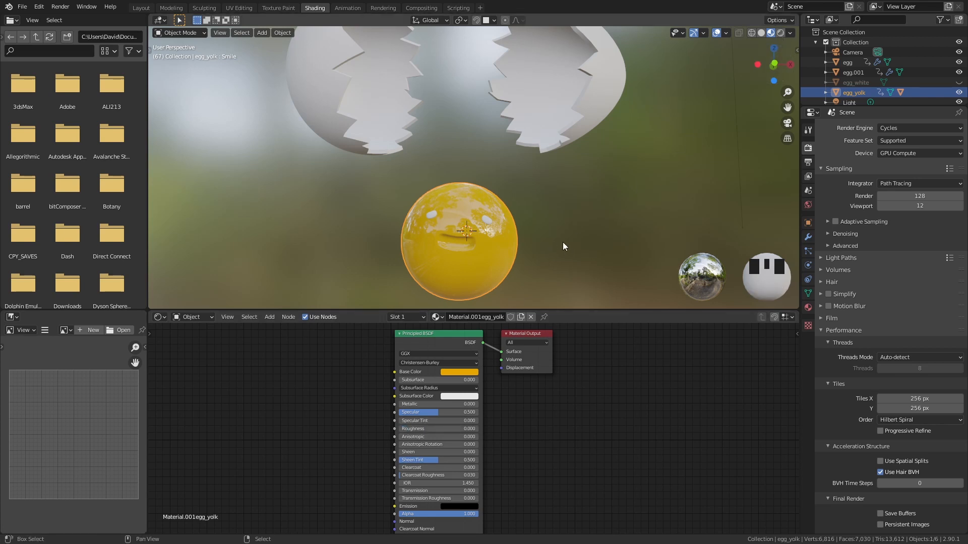
# Shift the yolk material's base color slightly toward a deeper orange
pyautogui.keyDown('shift'); pyautogui.moveTo(563, 242); pyautogui.dragTo(573, 203, button='middle'); pyautogui.keyUp('shift')
pyautogui.scroll(3, 573, 203)
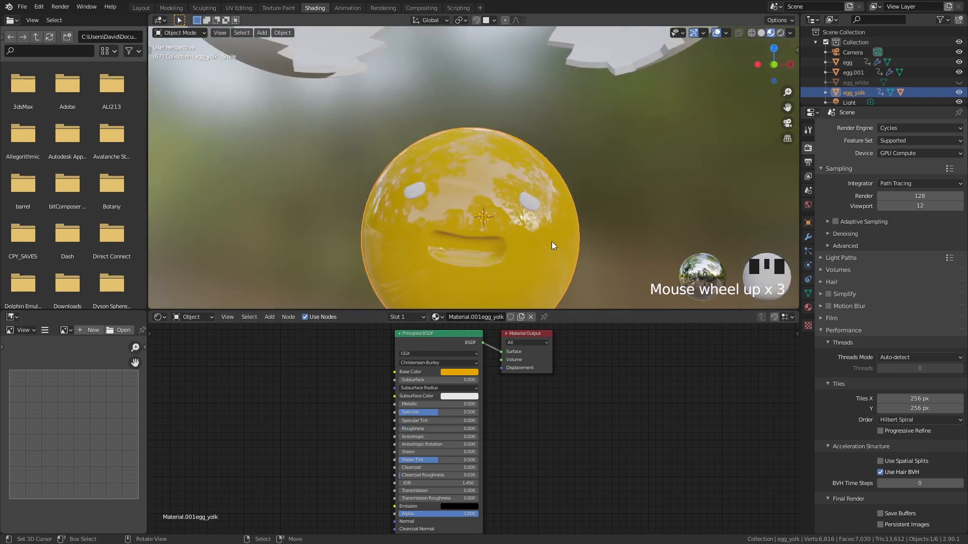
pyautogui.click(448, 372)
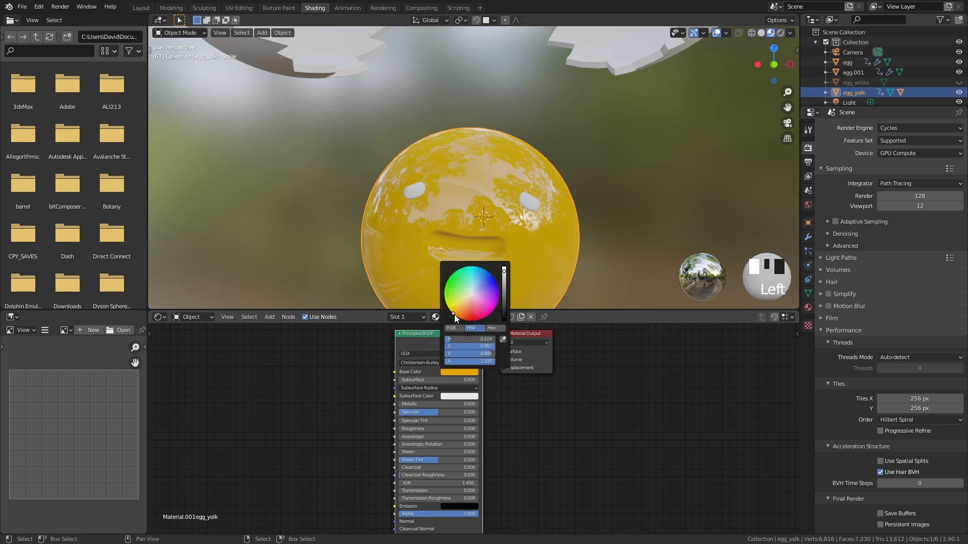
pyautogui.click(453, 314)
pyautogui.scroll(-3, 652, 205)
pyautogui.moveTo(651, 206)
pyautogui.keyDown('shift'); pyautogui.mouseDown(button='middle')
pyautogui.moveTo(639, 210)
pyautogui.moveTo(641, 220)
pyautogui.mouseUp(button='middle'); pyautogui.keyUp('shift')
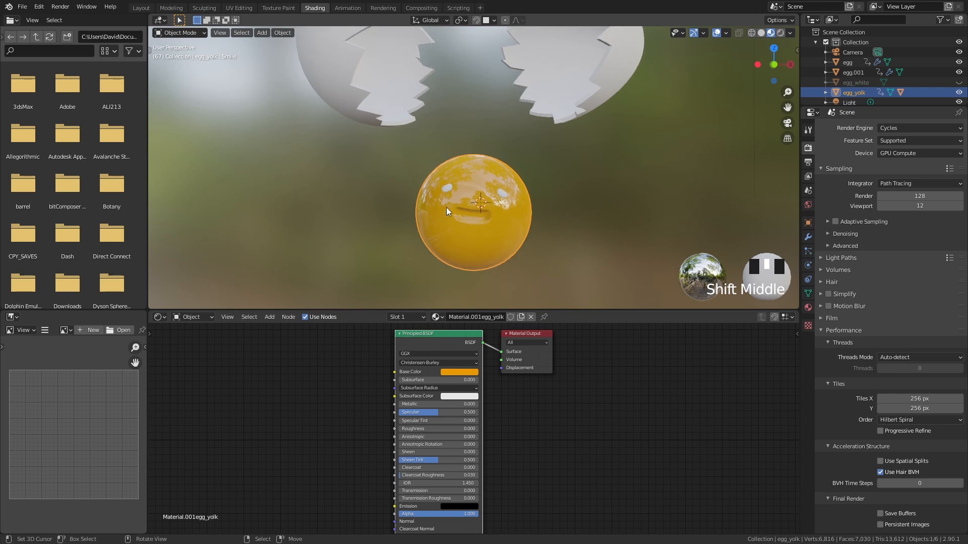
# In the yolk mesh's Edit Mode, select the mouth's inner edge loops and all the faces inside the mouth
pyautogui.scroll(2, 499, 240)
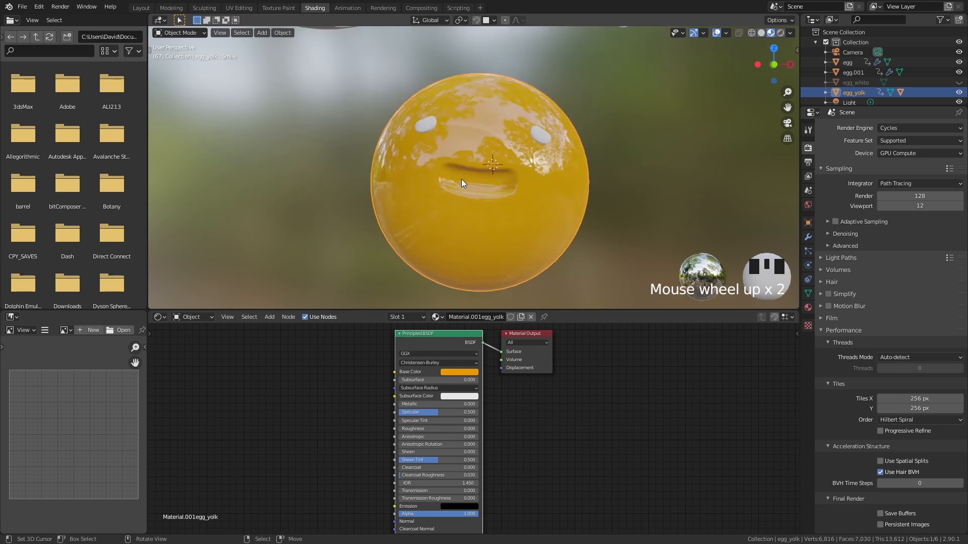
pyautogui.press('Tab')
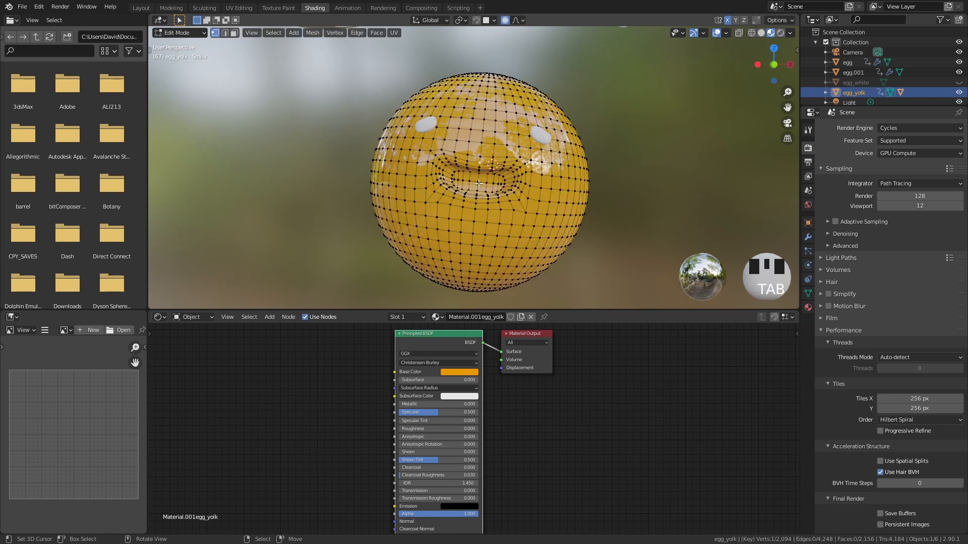
pyautogui.scroll(3, 479, 184)
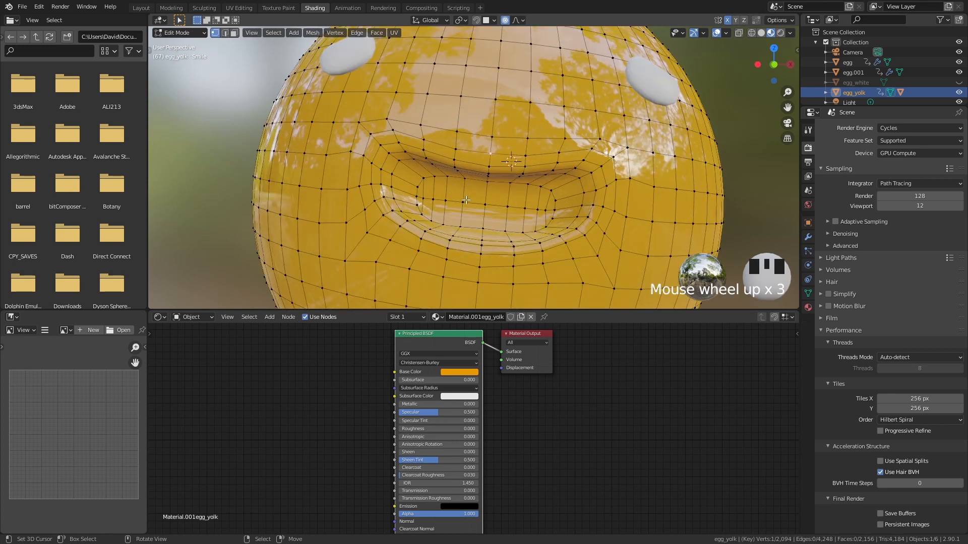
pyautogui.keyDown('alt'); pyautogui.keyDown('shift'); pyautogui.rightClick(396, 162); pyautogui.keyUp('shift'); pyautogui.keyUp('alt')
pyautogui.hotkey('ctrl', 'z')
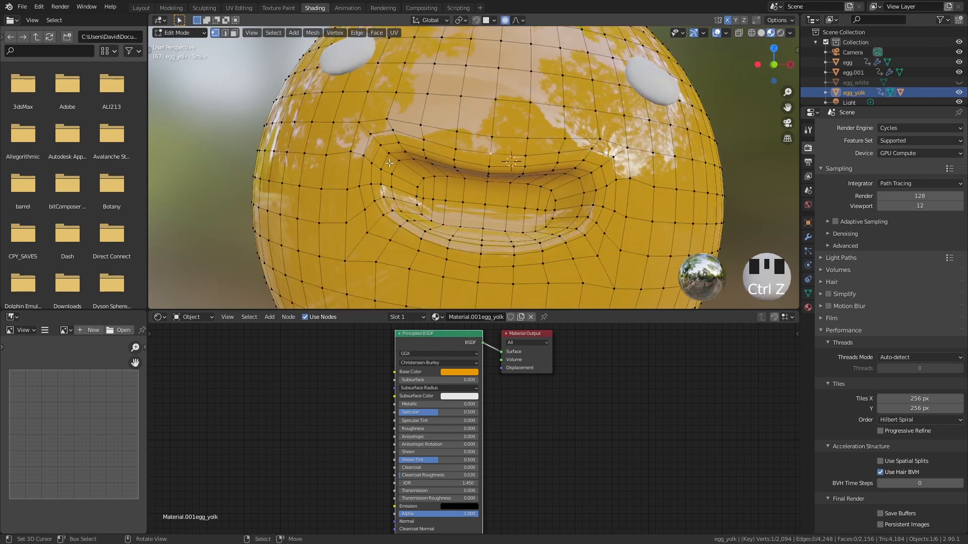
pyautogui.keyDown('alt'); pyautogui.keyDown('shift'); pyautogui.rightClick(387, 162); pyautogui.keyUp('shift'); pyautogui.keyUp('alt')
pyautogui.keyDown('alt'); pyautogui.keyDown('shift'); pyautogui.rightClick(393, 166); pyautogui.keyUp('shift'); pyautogui.keyUp('alt')
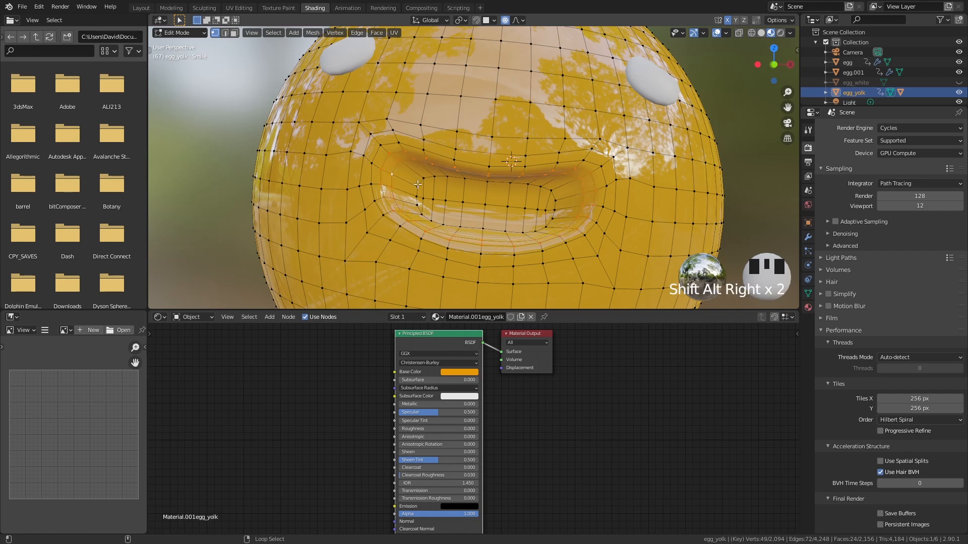
pyautogui.scroll(3, 457, 188)
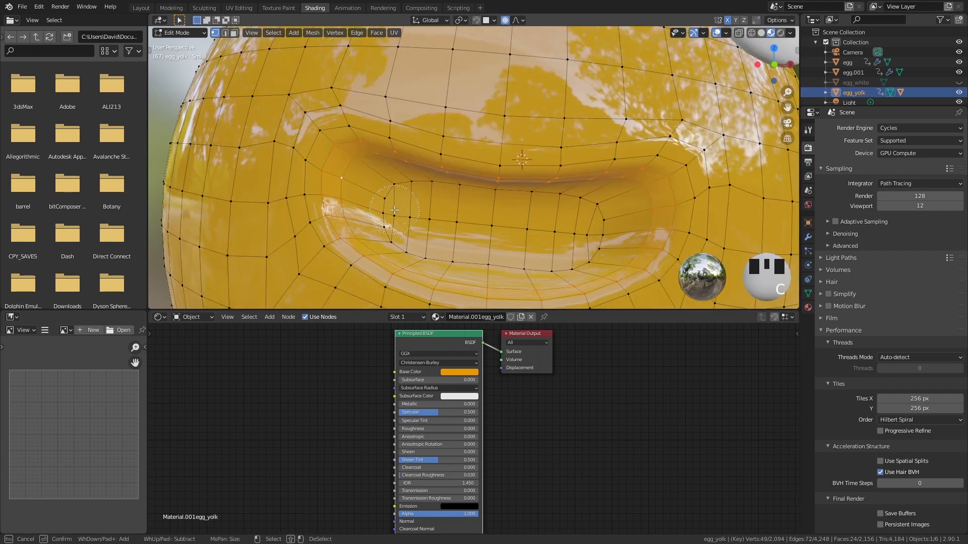
pyautogui.press('c')
pyautogui.moveTo(405, 200)
pyautogui.mouseDown()
pyautogui.moveTo(559, 209)
pyautogui.moveTo(579, 254)
pyautogui.moveTo(418, 239)
pyautogui.mouseUp()
pyautogui.rightClick(419, 239)
pyautogui.scroll(-2, 453, 226)
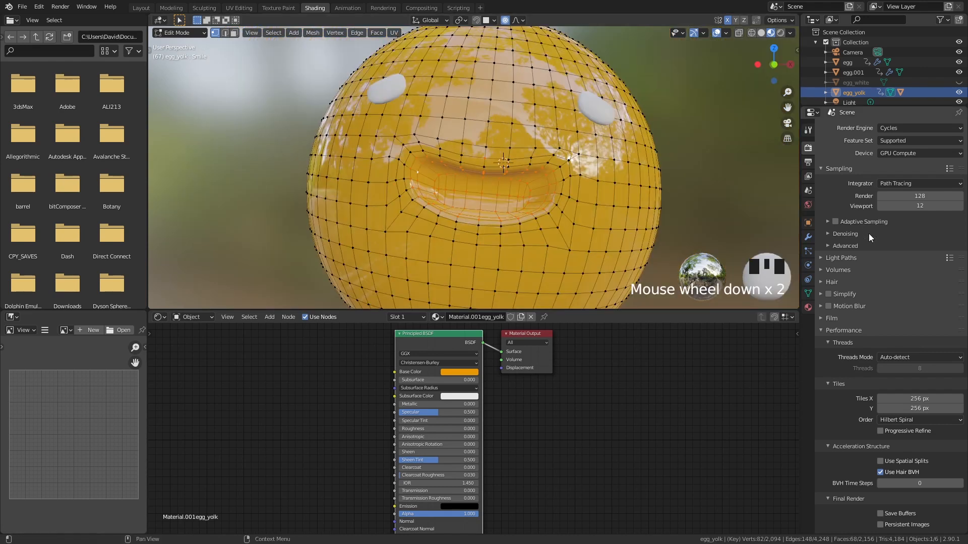
# Add a second material slot to the yolk with a new material named emmision
pyautogui.click(808, 306)
pyautogui.click(959, 128)
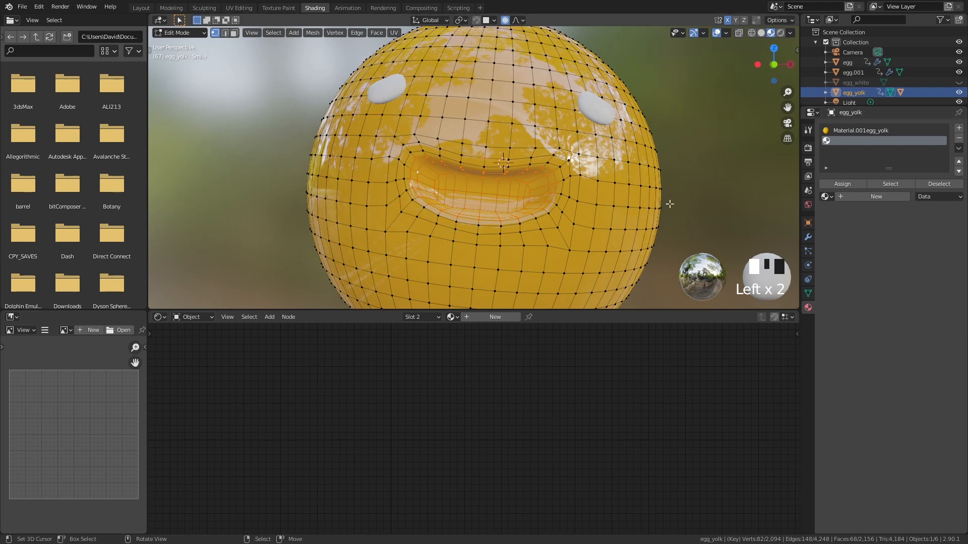
pyautogui.click(851, 198)
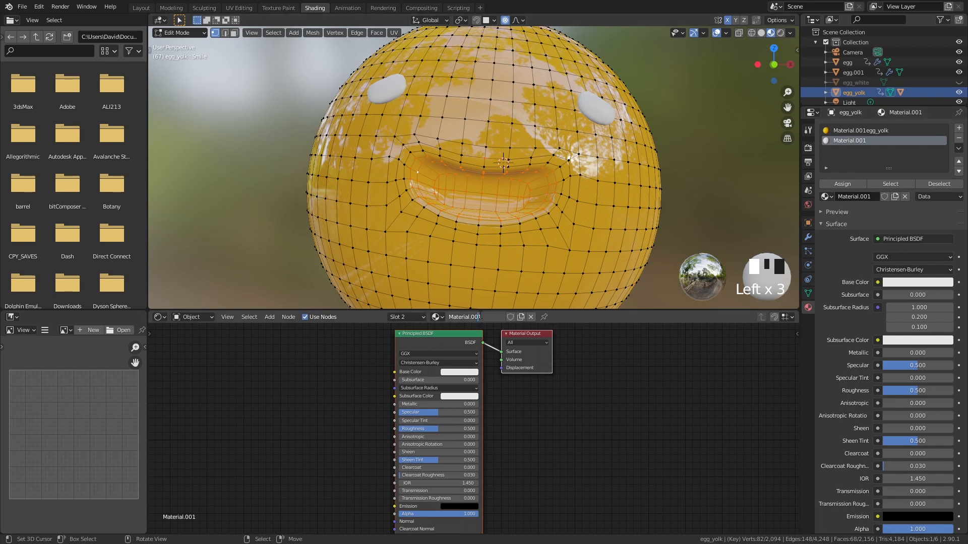
pyautogui.moveTo(481, 316); pyautogui.dragTo(453, 317)
pyautogui.write('emmision')
pyautogui.press('Return')
# Replace the emmision material's Principled BSDF with an Emission shader connected to the Material Output surface
pyautogui.click(431, 344)
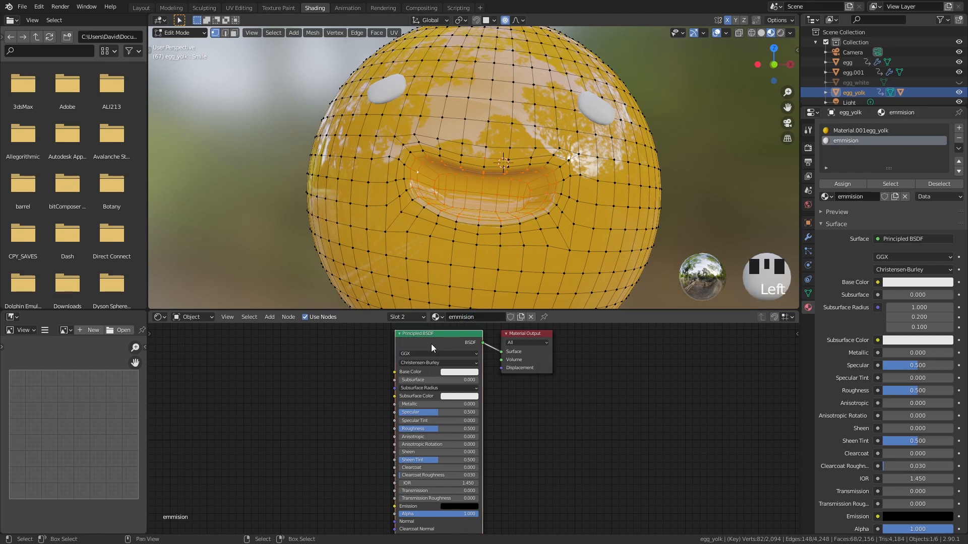
pyautogui.press('x')
pyautogui.hotkey('shift', 'a')
pyautogui.click(431, 343)
pyautogui.write('em')
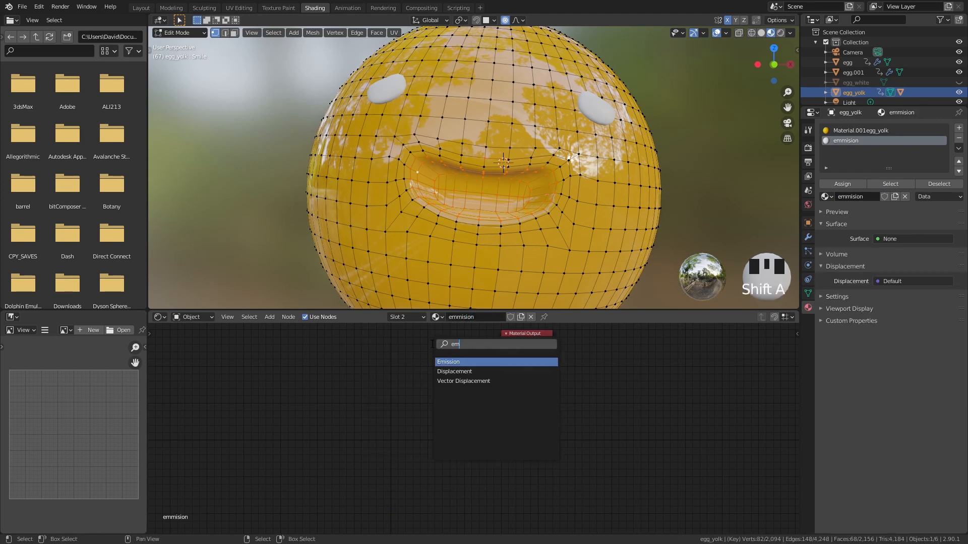
pyautogui.press('Return')
pyautogui.click(468, 354)
pyautogui.moveTo(490, 364); pyautogui.dragTo(503, 351)
pyautogui.moveTo(471, 358); pyautogui.dragTo(440, 376)
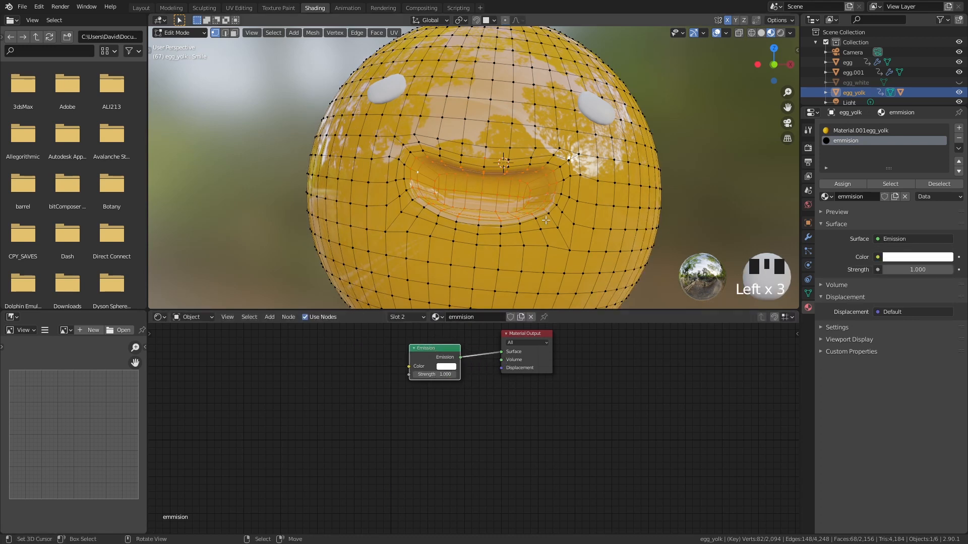
# Assign the emmision material to the selected mouth faces and return to Object Mode
pyautogui.click(843, 183)
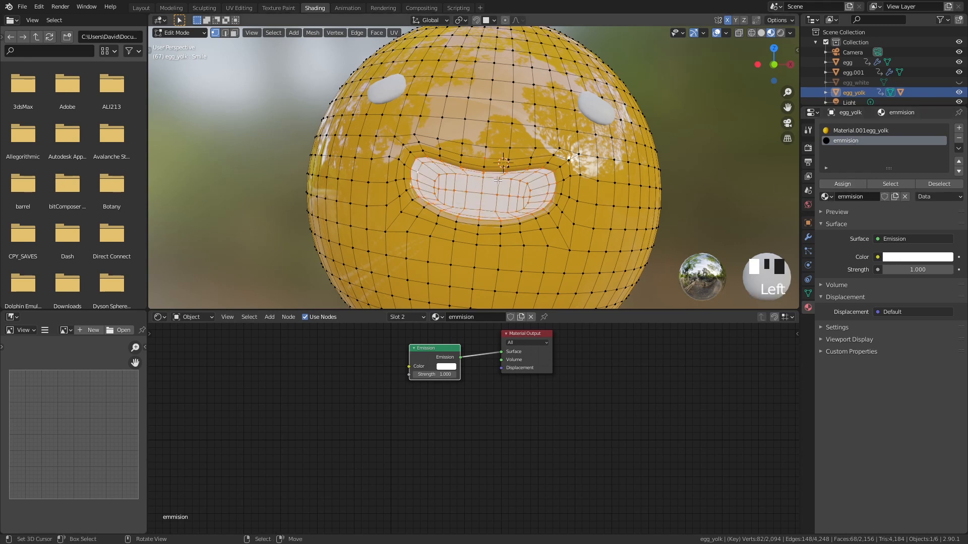
pyautogui.press('Tab')
pyautogui.press('Tab')
pyautogui.press('Tab')
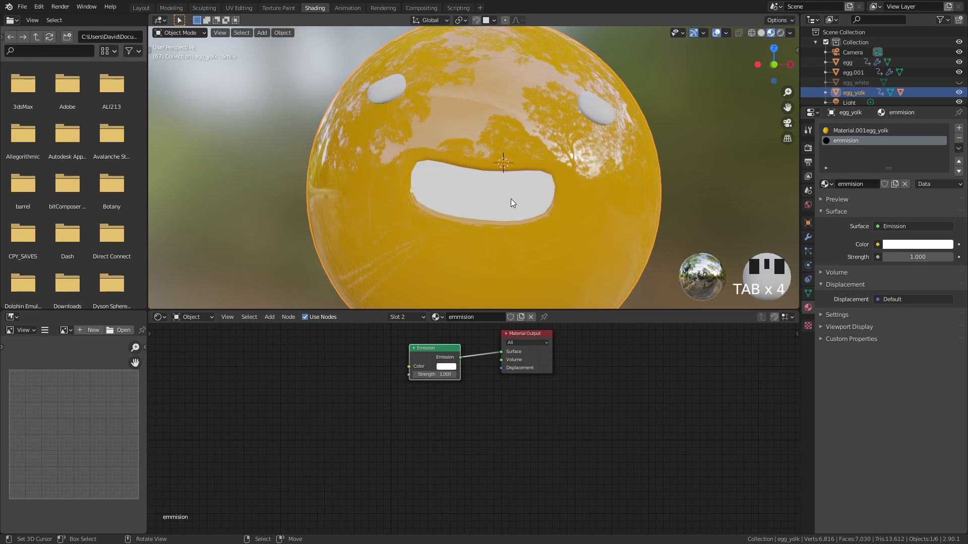
pyautogui.scroll(-2, 511, 199)
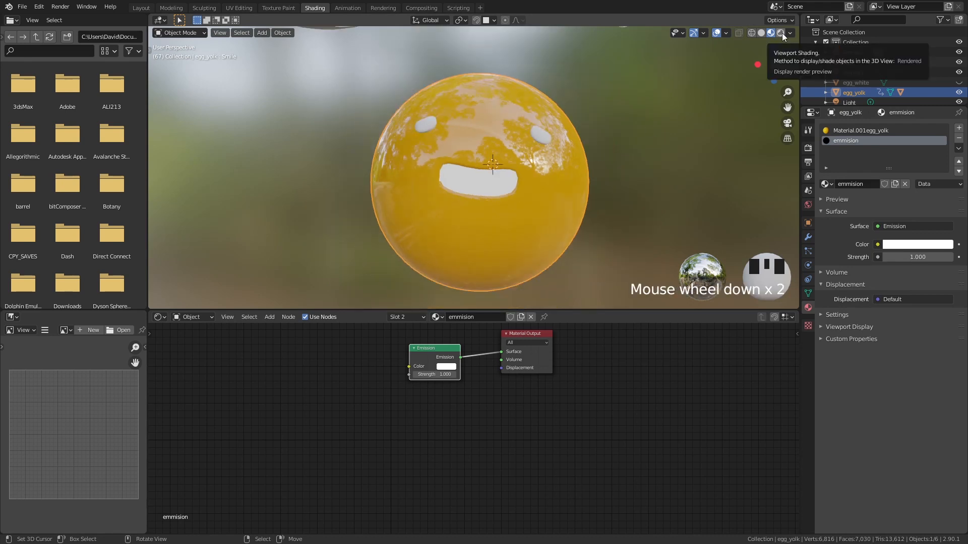
# Switch the viewport to rendered shading and show the World shader nodes in the node editor
pyautogui.click(782, 32)
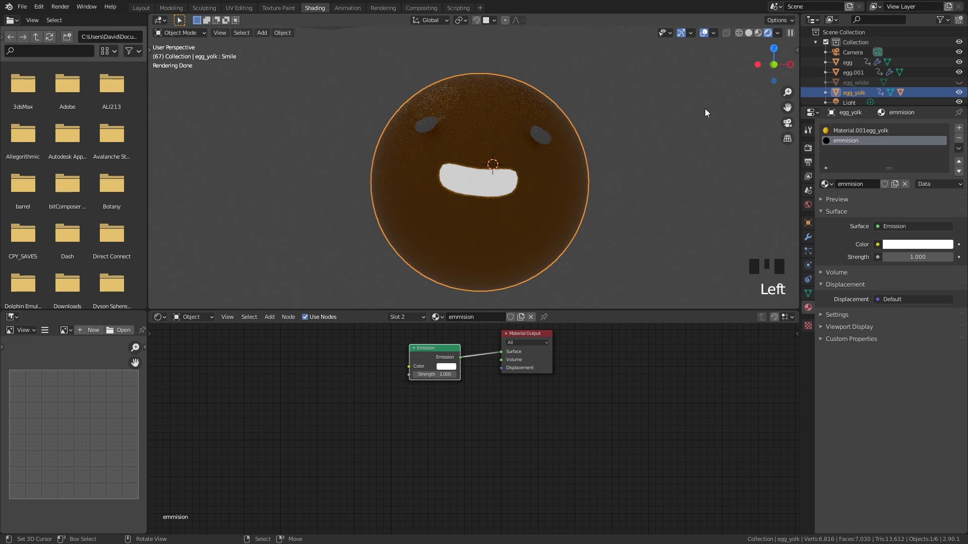
pyautogui.click(189, 317)
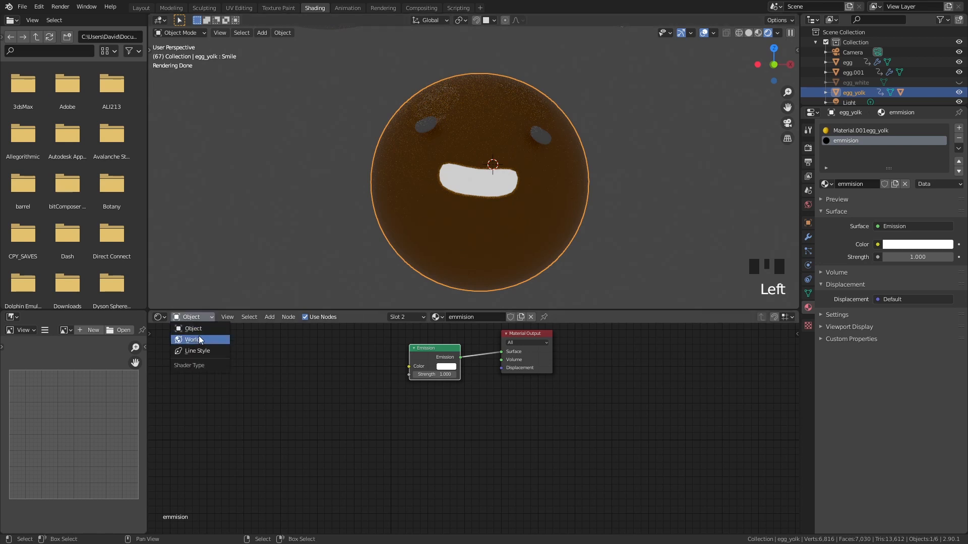
pyautogui.click(194, 340)
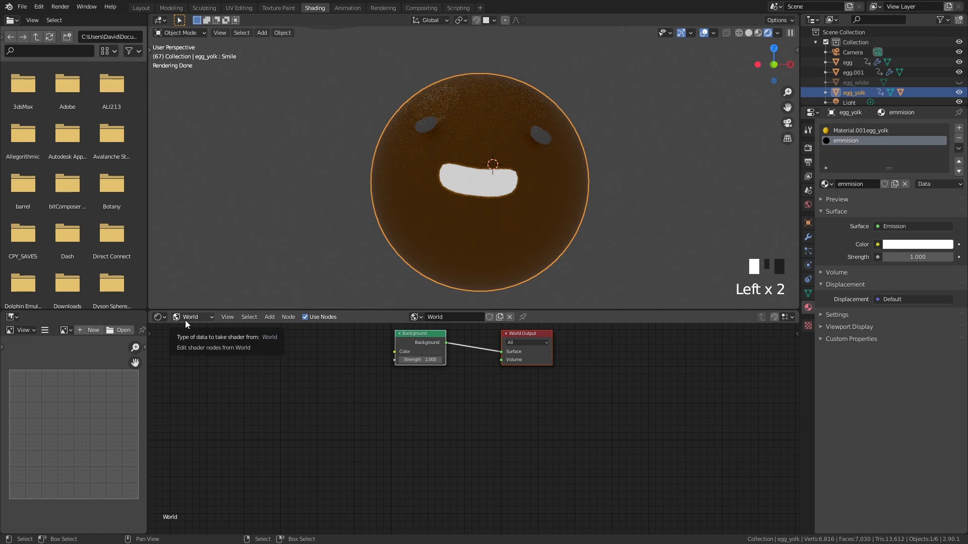
# Add an Environment Texture node, connect its color to the Background color, and load cayley_interior_4k.hdr from the hdri folder
pyautogui.click(310, 359)
pyautogui.moveTo(310, 359); pyautogui.dragTo(311, 372, button='middle')
pyautogui.hotkey('shift', 'a')
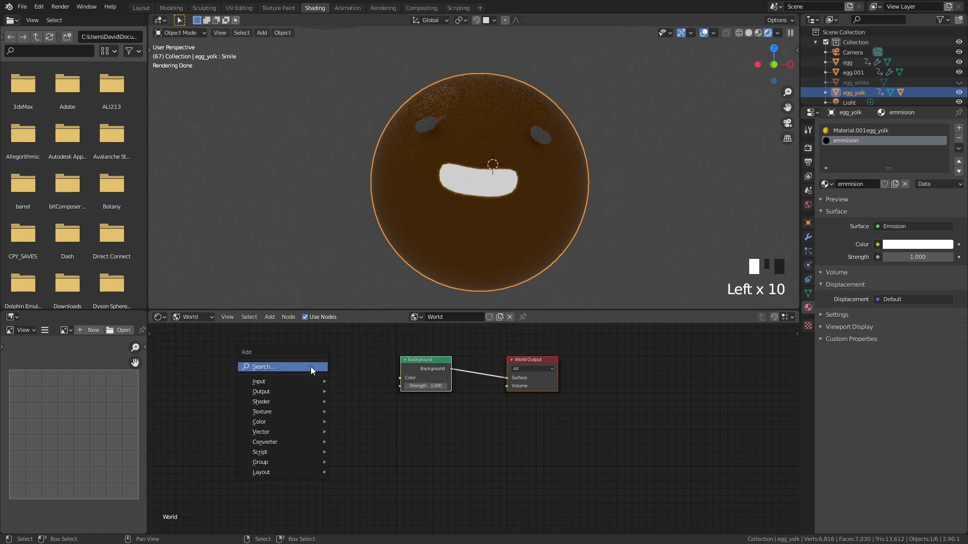
pyautogui.click(311, 367)
pyautogui.write('env')
pyautogui.click(334, 384)
pyautogui.click(325, 373)
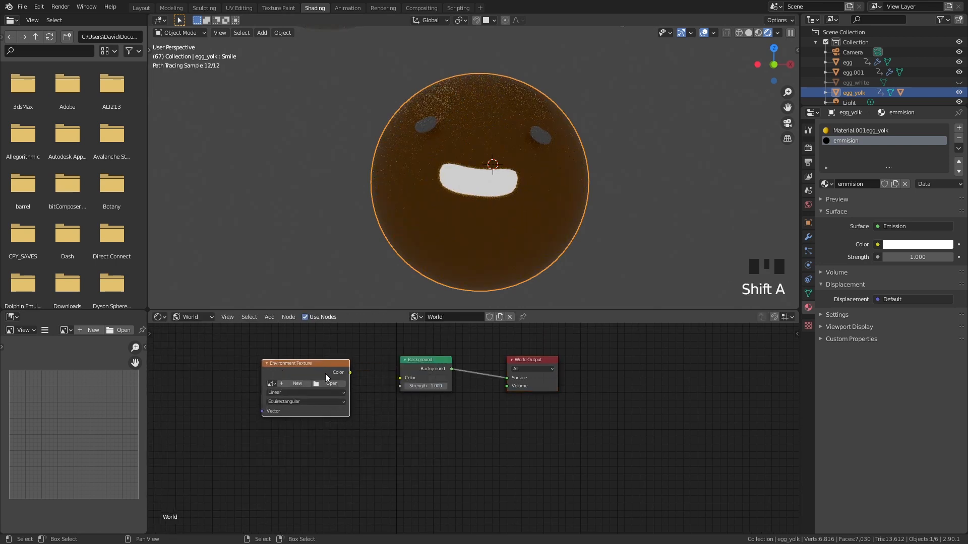
pyautogui.moveTo(350, 372); pyautogui.dragTo(400, 378)
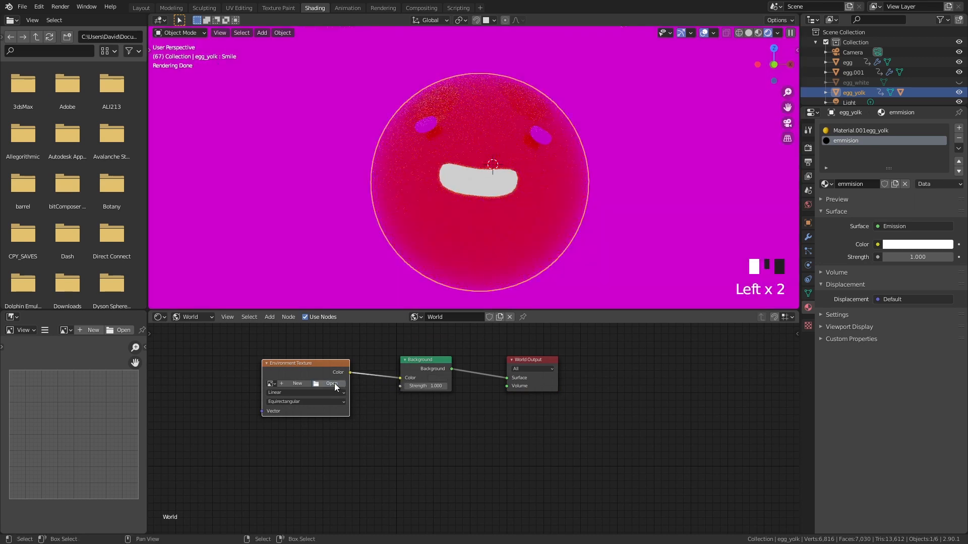
pyautogui.click(333, 384)
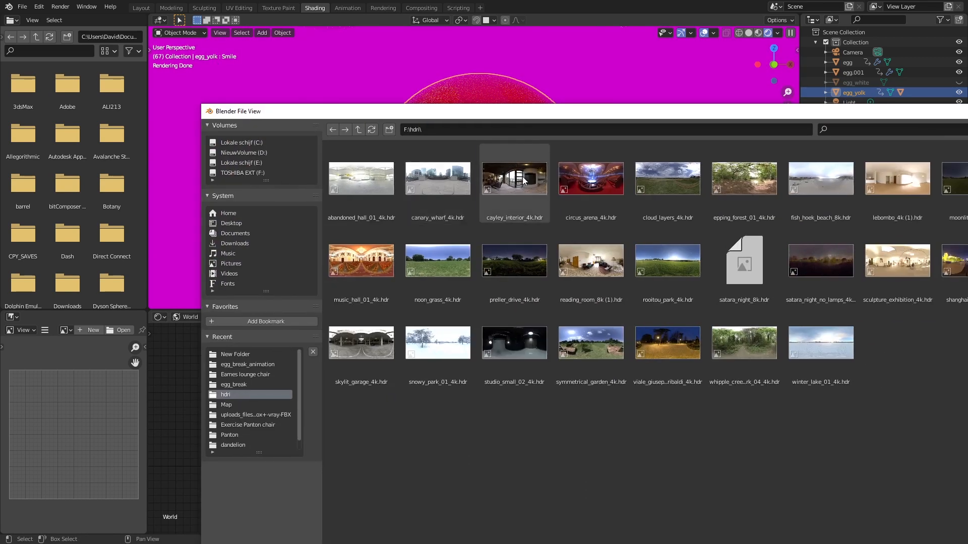
pyautogui.doubleClick(520, 177)
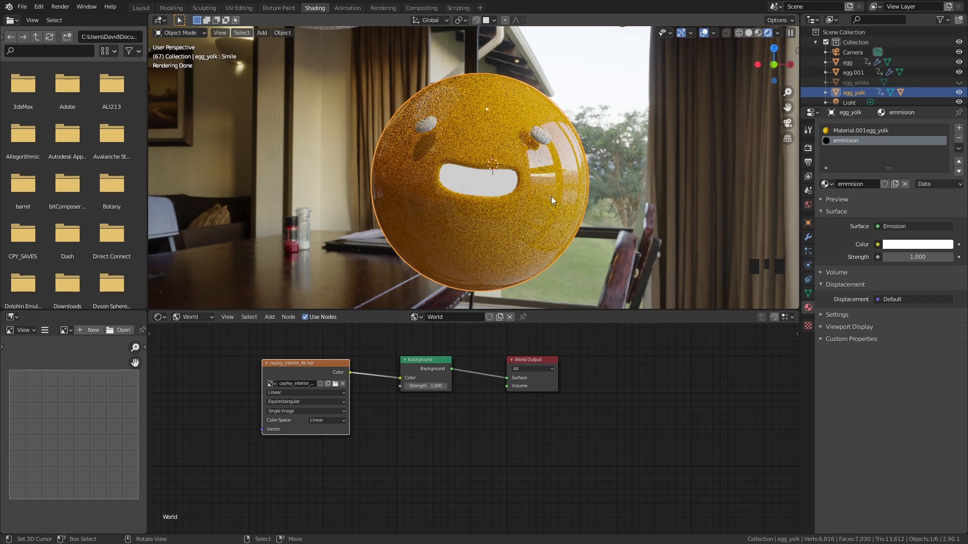
# Select the yolk's eyes, return to object shader nodes, and create a new material named eyes
pyautogui.rightClick(556, 167)
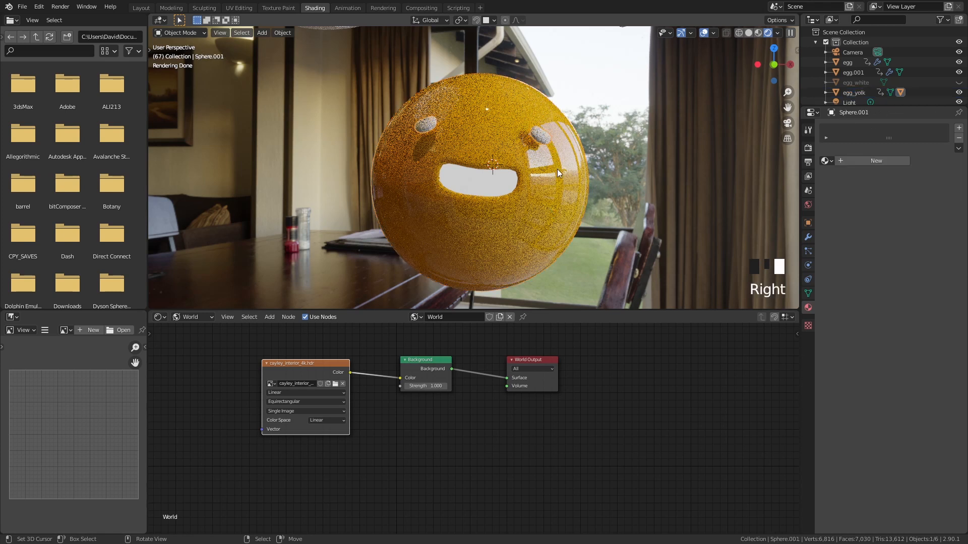
pyautogui.click(204, 316)
pyautogui.click(204, 325)
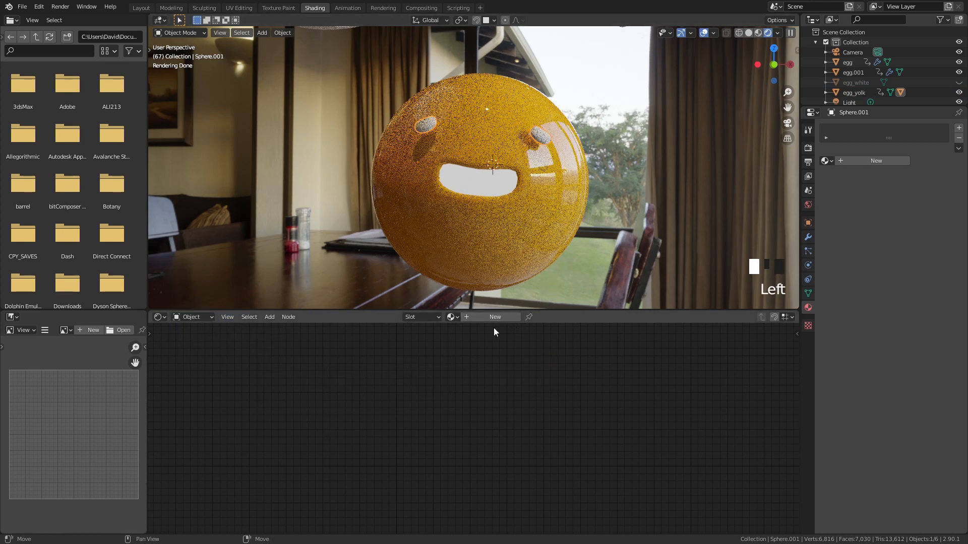
pyautogui.click(482, 317)
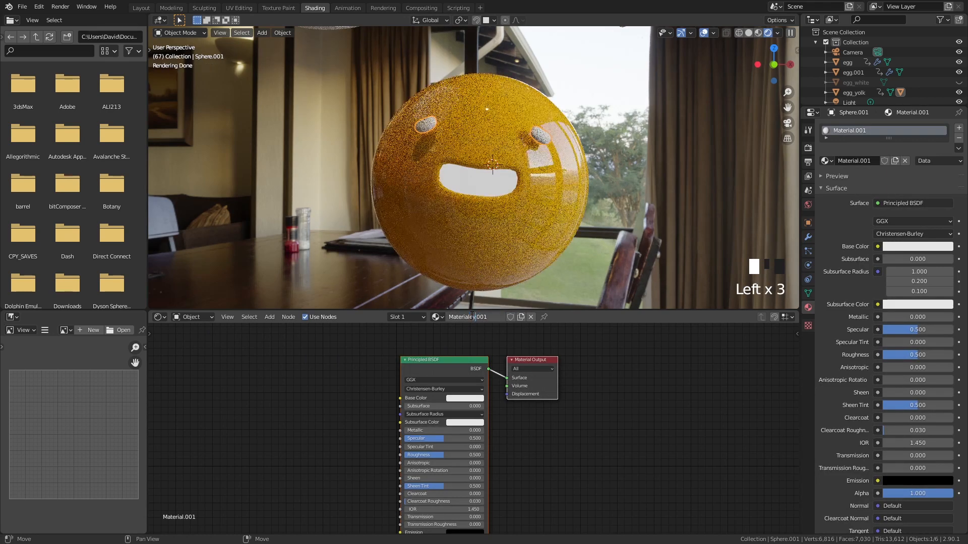
pyautogui.press('BackSpace')
pyautogui.press('BackSpace')
pyautogui.press('BackSpace')
pyautogui.press('BackSpace')
pyautogui.press('BackSpace')
pyautogui.press('BackSpace')
pyautogui.press('BackSpace')
pyautogui.hotkey('ctrl', 'a')
pyautogui.press('BackSpace')
pyautogui.write('eyes')
pyautogui.press('Delete')
pyautogui.press('Delete')
pyautogui.press('Delete')
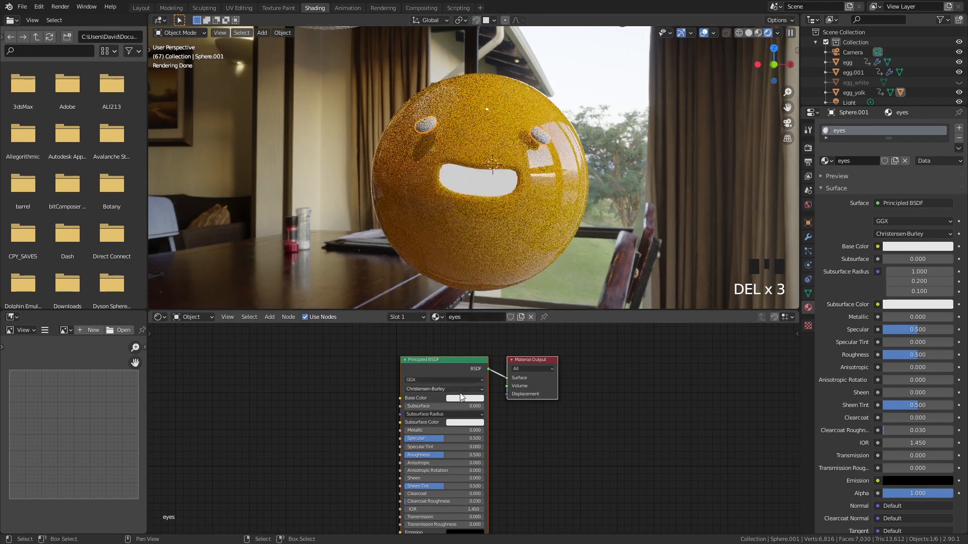
# Darken the eyes material's base color to near-black and set its roughness to 0.7
pyautogui.click(464, 399)
pyautogui.moveTo(511, 341); pyautogui.dragTo(510, 350)
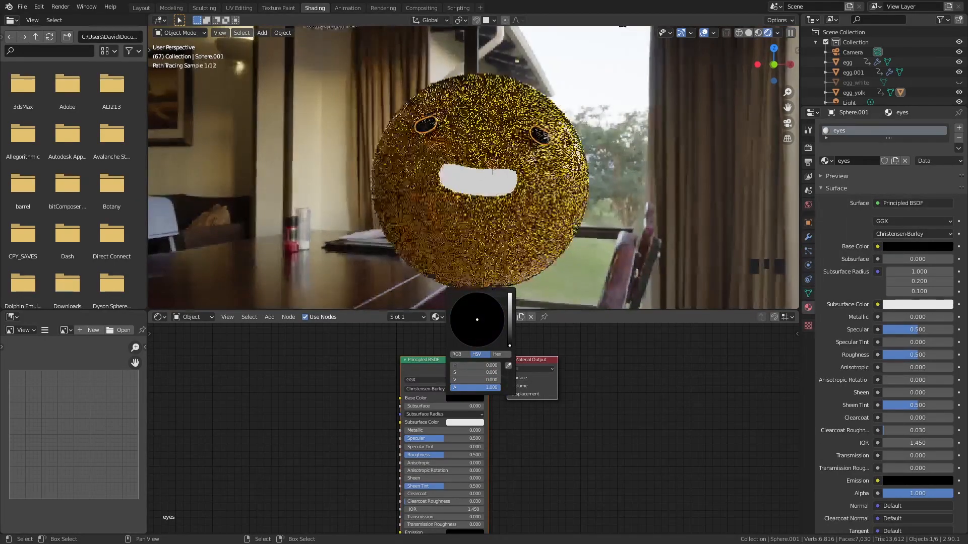
pyautogui.doubleClick(463, 456)
pyautogui.write('.7')
pyautogui.press('Return')
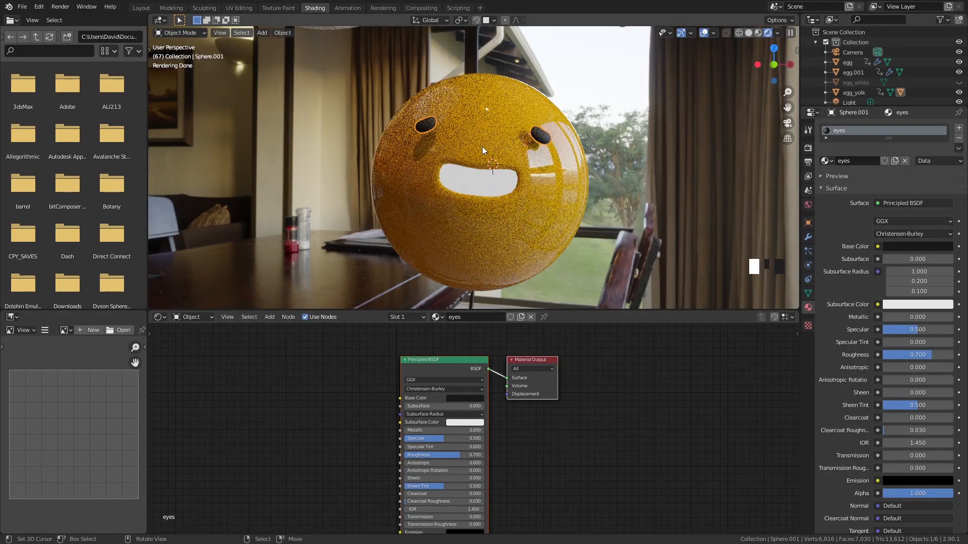
# Select the egg.001 shell half and make the render's film background transparent
pyautogui.scroll(-4, 581, 174)
pyautogui.moveTo(581, 175)
pyautogui.keyDown('shift'); pyautogui.mouseDown(button='middle')
pyautogui.moveTo(585, 186)
pyautogui.moveTo(594, 101)
pyautogui.mouseUp(button='middle'); pyautogui.keyUp('shift')
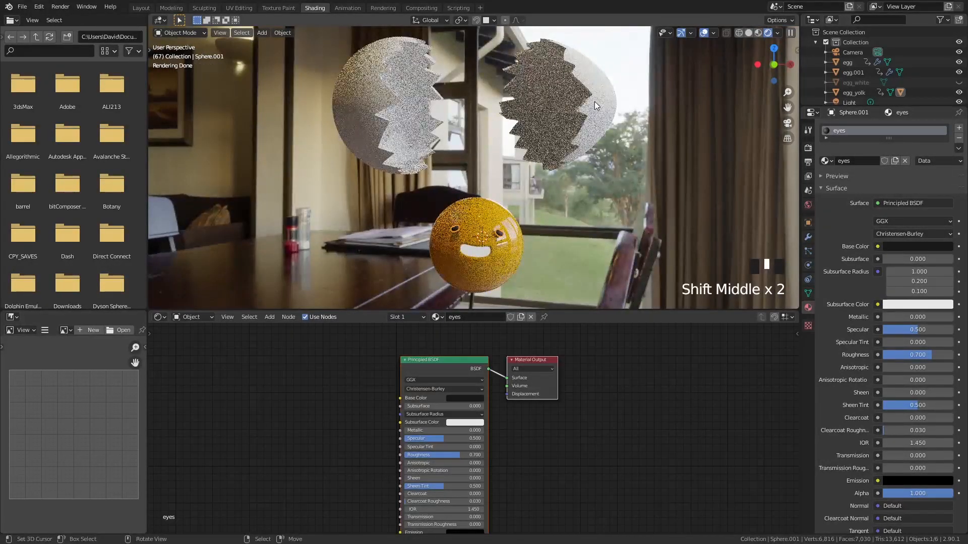
pyautogui.rightClick(595, 101)
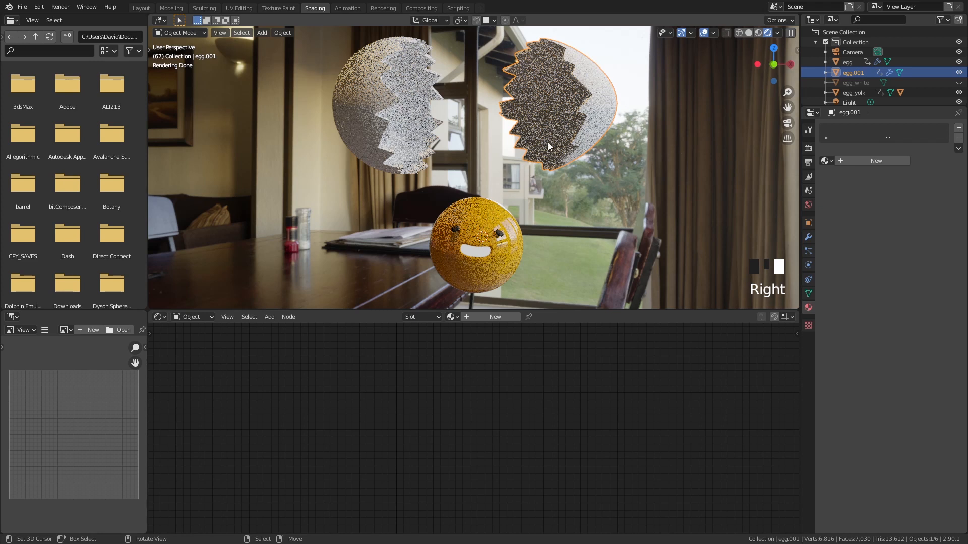
pyautogui.click(808, 148)
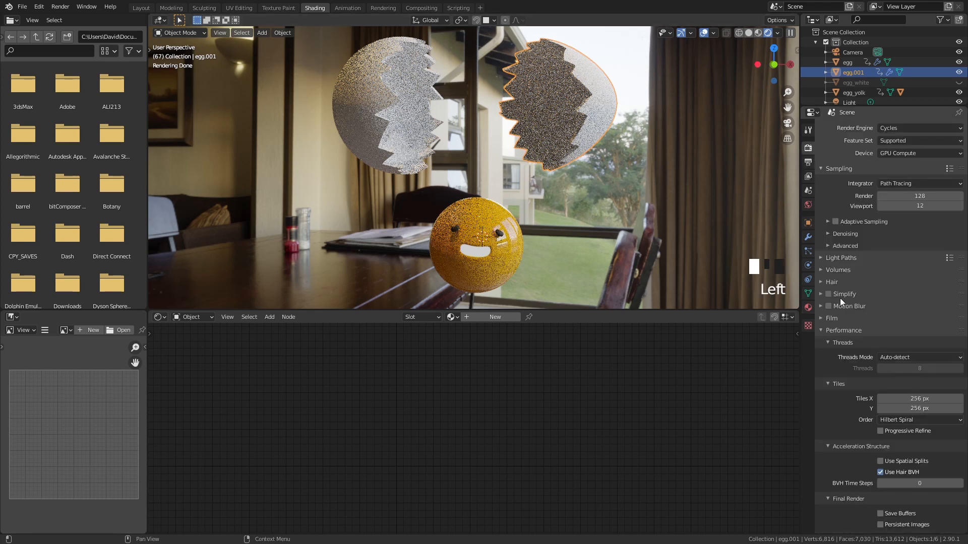
pyautogui.click(830, 318)
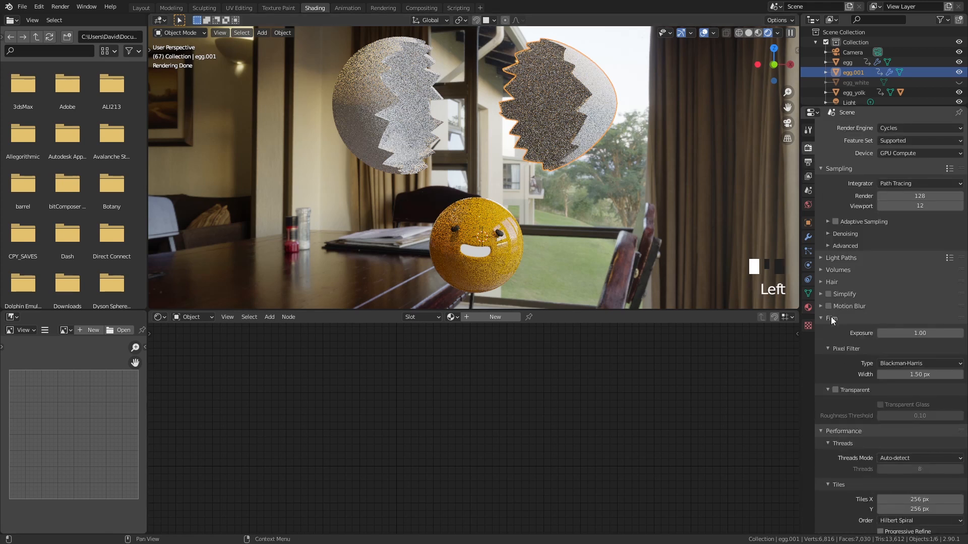
pyautogui.click(835, 391)
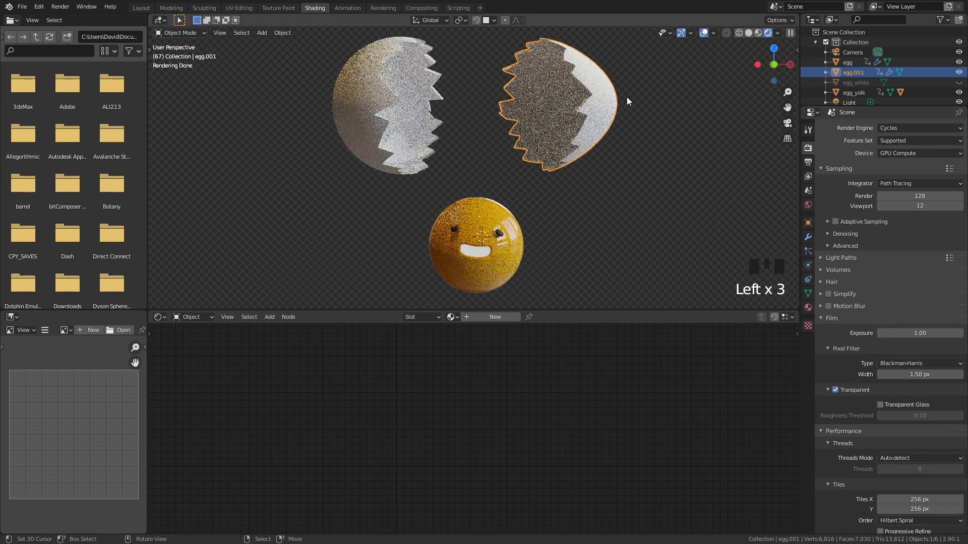
# Create a new material for the egg.001 shell half and name it egg_shells
pyautogui.click(503, 316)
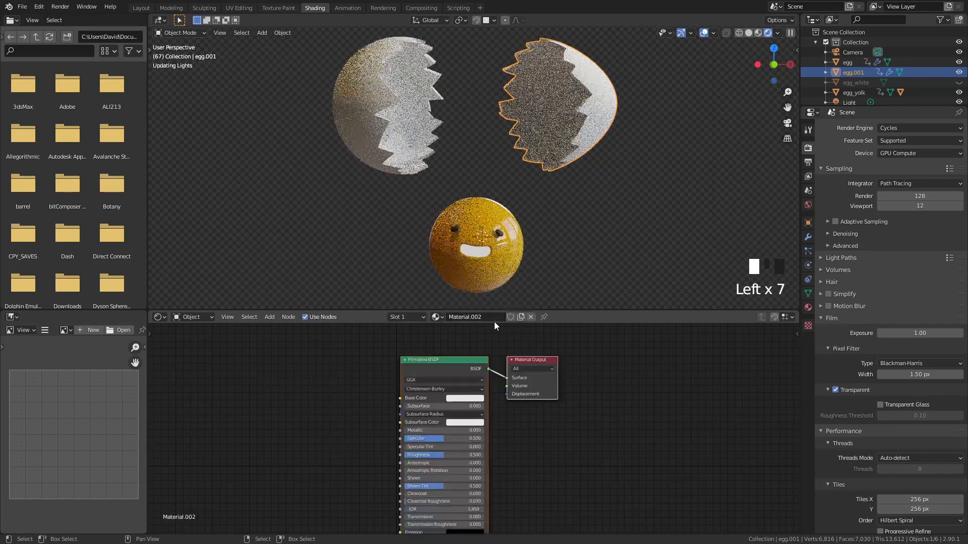
pyautogui.doubleClick(494, 319)
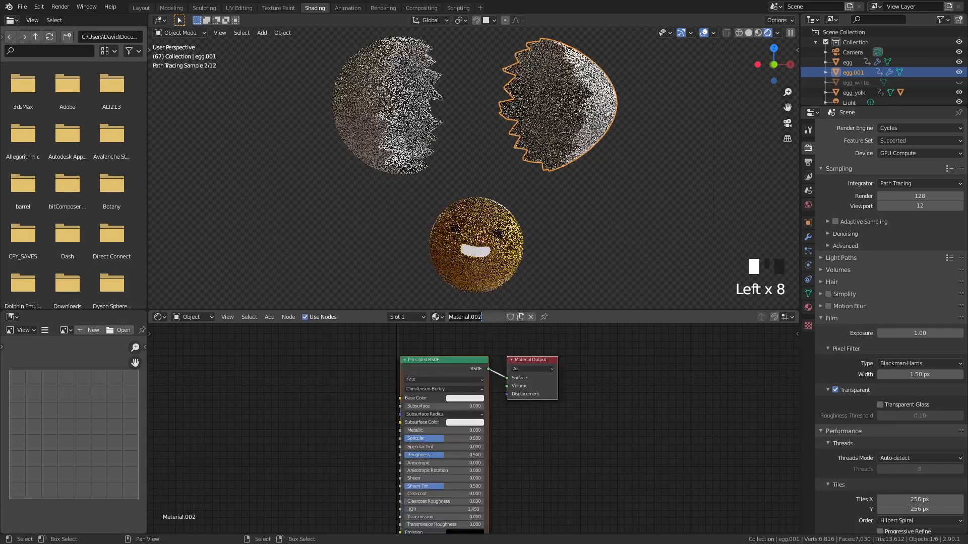
pyautogui.write('egg_sh')
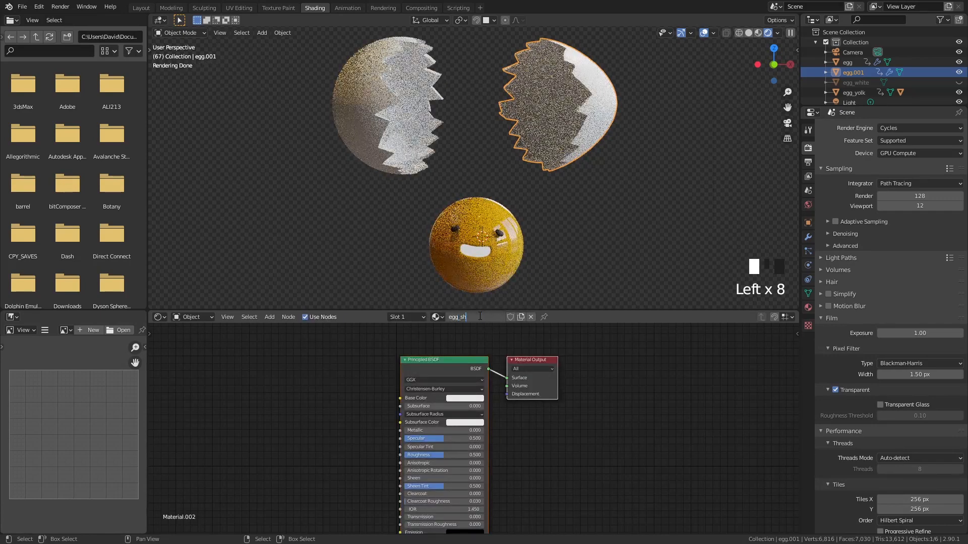
pyautogui.write('ells')
pyautogui.press('Return')
# Tint the egg_shells base color a pale cream with hue 0.108, saturation 0.154 and value 0.906
pyautogui.scroll(2, 487, 361)
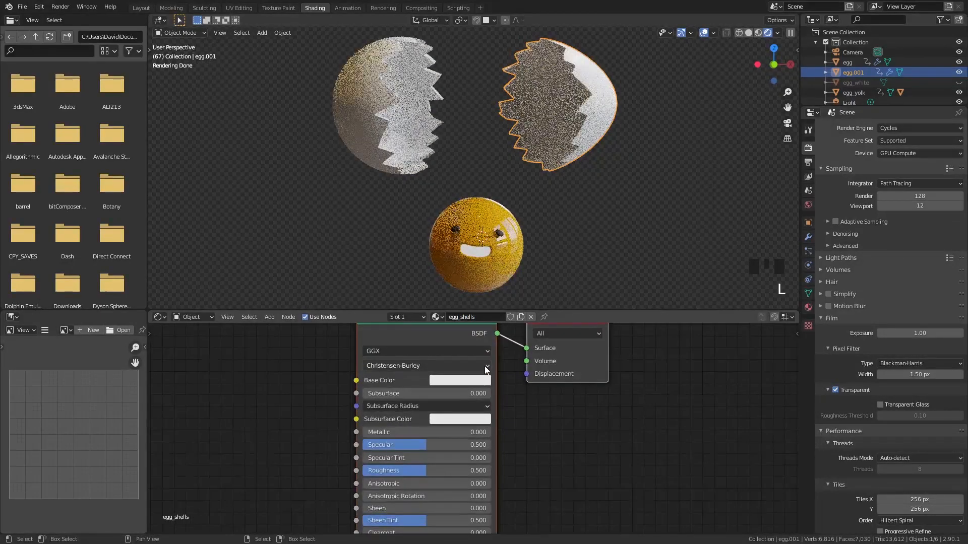
pyautogui.click(479, 380)
pyautogui.click(475, 261)
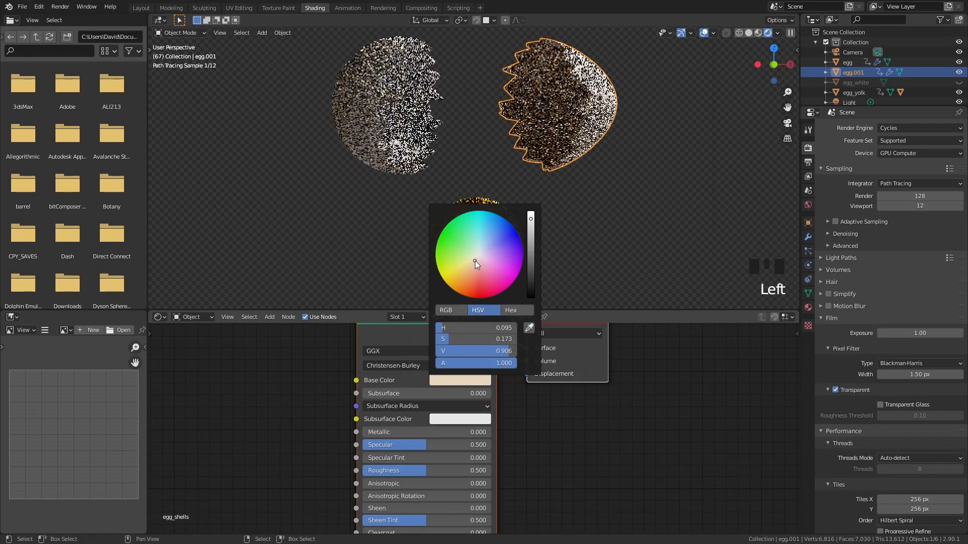
pyautogui.click(475, 259)
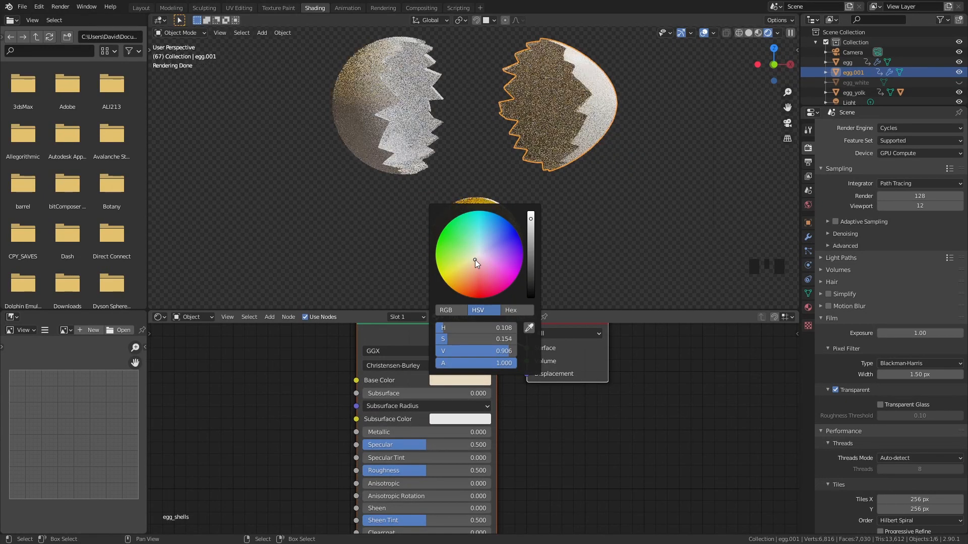
pyautogui.click(573, 418)
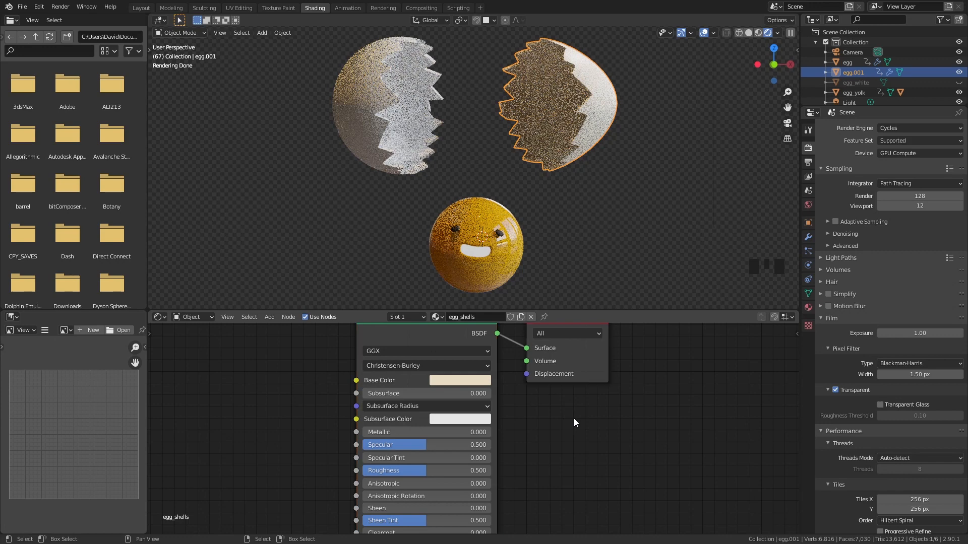
pyautogui.moveTo(414, 451); pyautogui.dragTo(413, 428, button='middle')
pyautogui.click(431, 445)
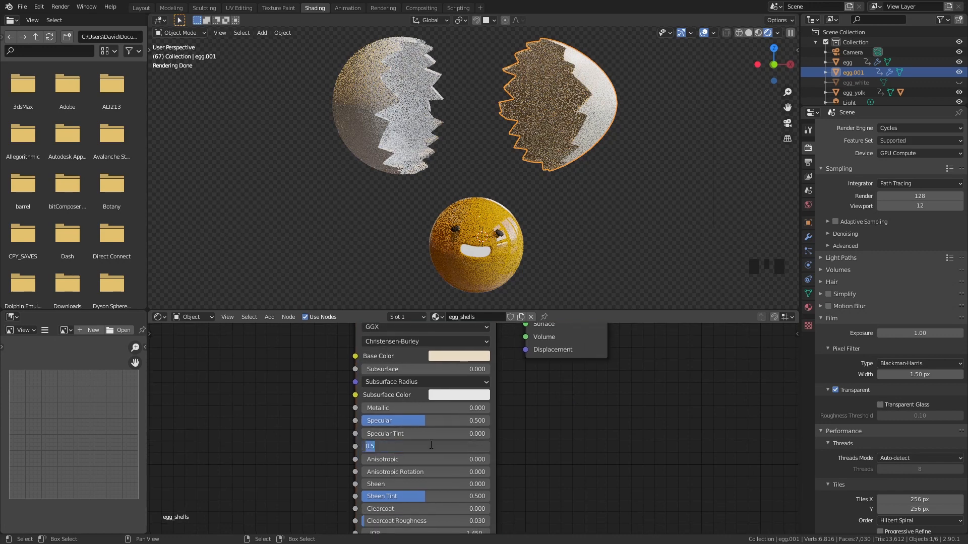
pyautogui.click(570, 455)
# Add a Bump node to the egg_shells material and connect its Normal output to the Principled BSDF's Normal input
pyautogui.moveTo(604, 151); pyautogui.dragTo(565, 159, button='middle')
pyautogui.scroll(4, 565, 158)
pyautogui.keyDown('shift'); pyautogui.moveTo(599, 81); pyautogui.dragTo(464, 191, button='middle'); pyautogui.keyUp('shift')
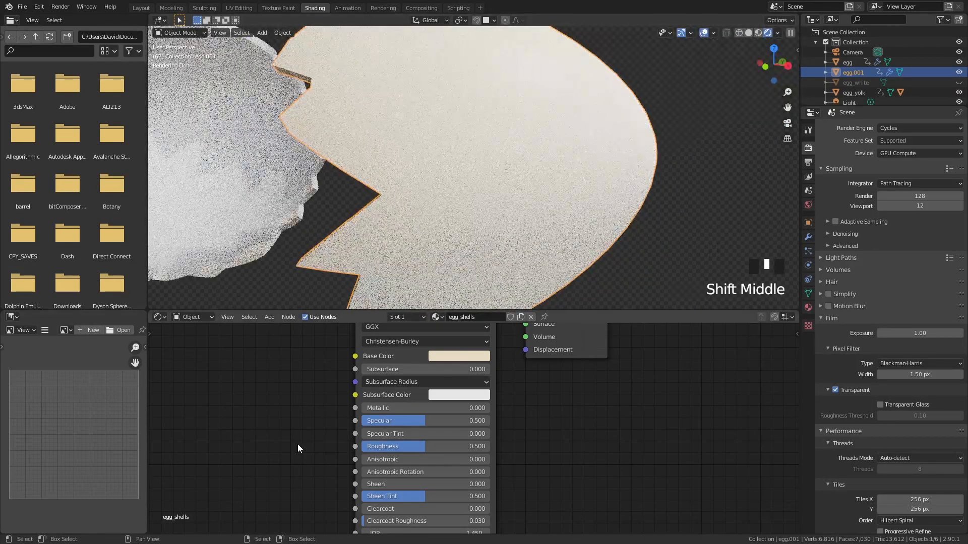
pyautogui.moveTo(297, 444); pyautogui.dragTo(325, 397, button='middle')
pyautogui.hotkey('shift', 'a')
pyautogui.click(324, 397)
pyautogui.write('bum')
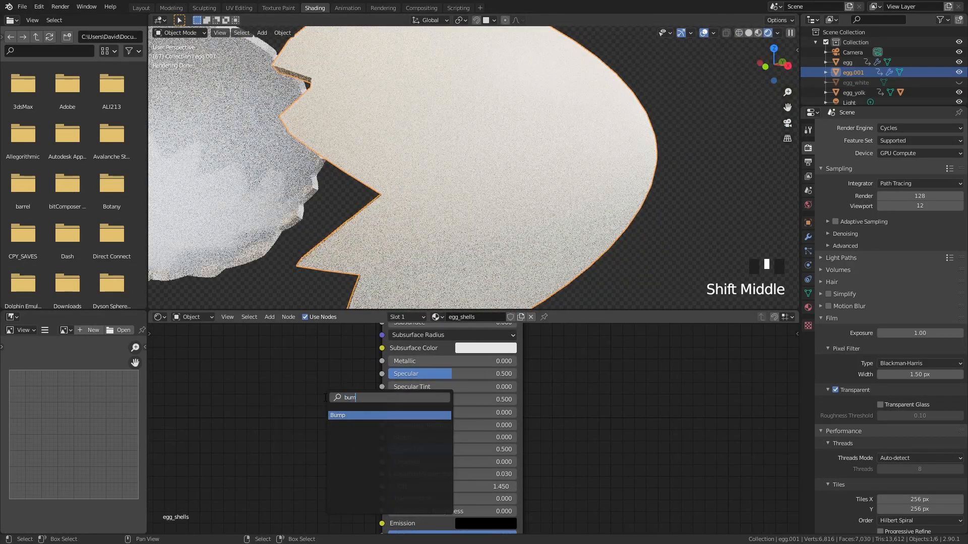
pyautogui.press('Return')
pyautogui.click(230, 486)
pyautogui.moveTo(323, 442); pyautogui.dragTo(328, 398, button='middle')
pyautogui.moveTo(329, 427); pyautogui.dragTo(388, 502)
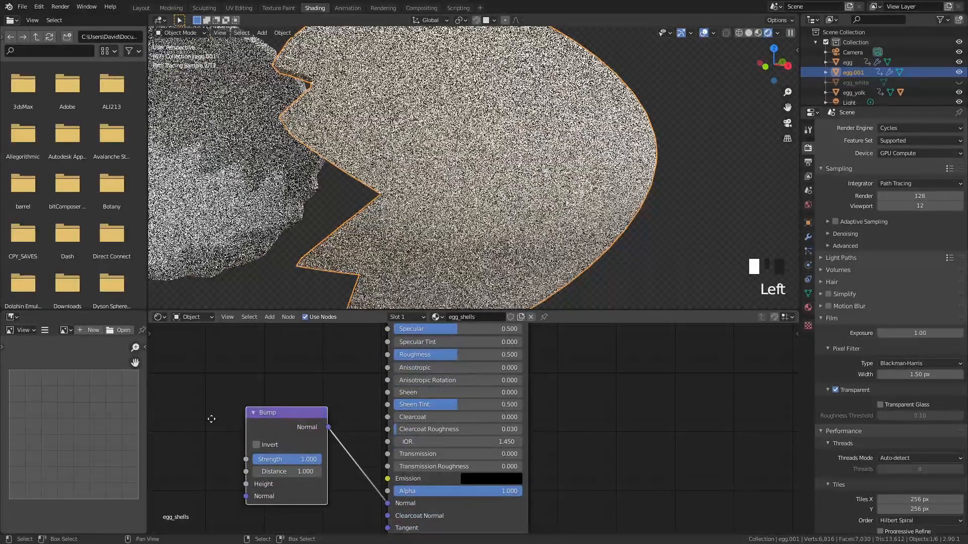
# Add a Noise Texture with its Fac output feeding the Bump node's Height, and switch the viewport to material preview
pyautogui.moveTo(211, 419); pyautogui.dragTo(289, 407, button='middle')
pyautogui.hotkey('shift', 'a')
pyautogui.click(288, 407)
pyautogui.write('noi')
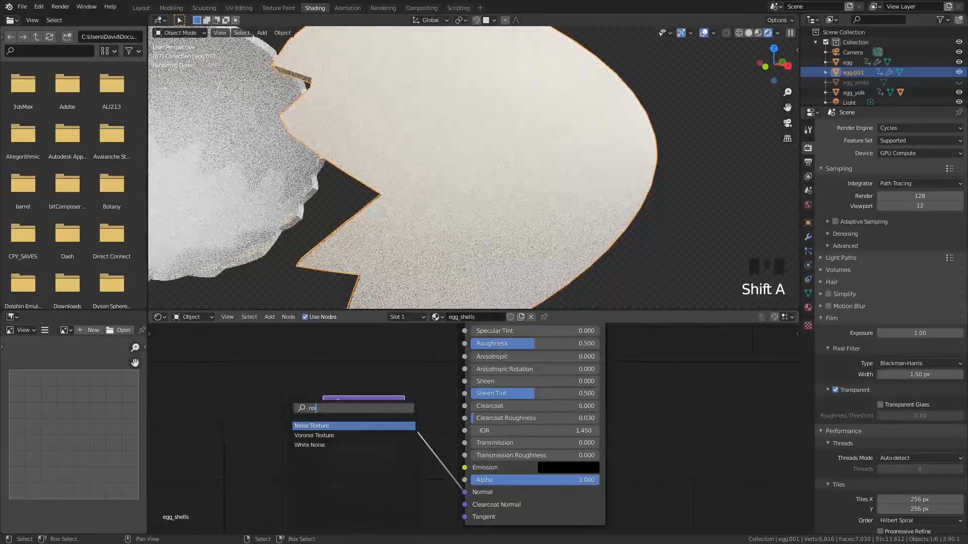
pyautogui.press('Return')
pyautogui.click(243, 424)
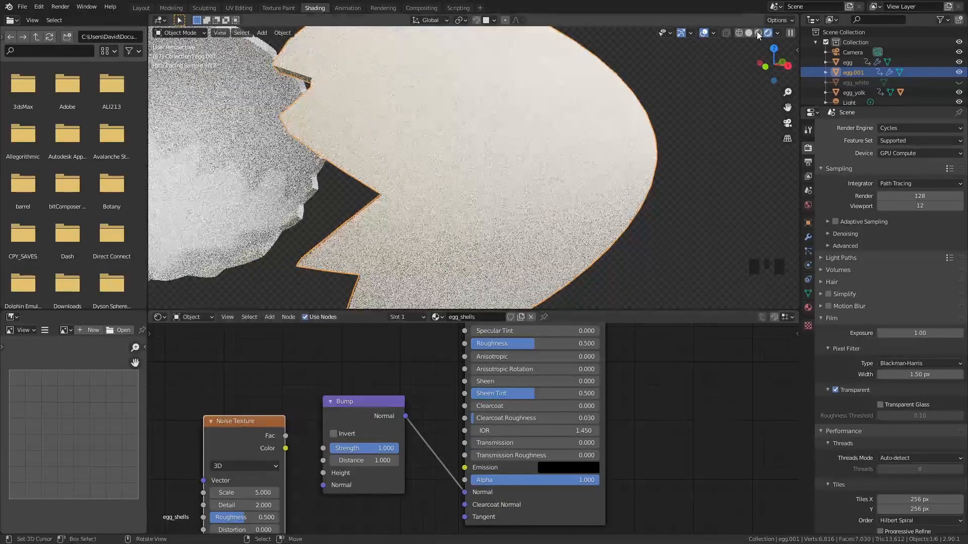
pyautogui.click(758, 33)
pyautogui.moveTo(235, 435); pyautogui.dragTo(317, 381, button='middle')
pyautogui.scroll(1, 317, 380)
pyautogui.moveTo(315, 381); pyautogui.dragTo(414, 422)
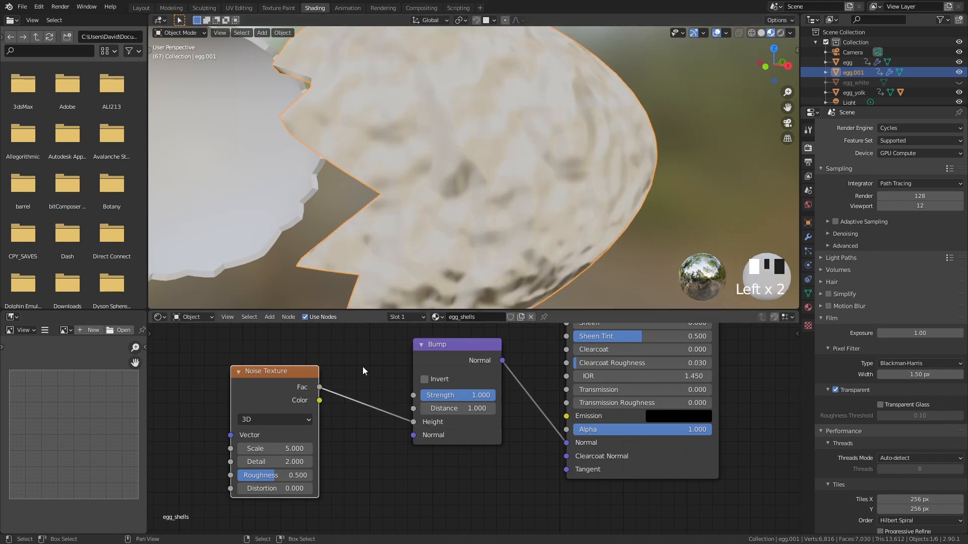
# Set the Noise Texture scale to about 167.4 and the Bump strength to about 0.108 for a fine shell grain
pyautogui.moveTo(274, 449); pyautogui.dragTo(334, 449)
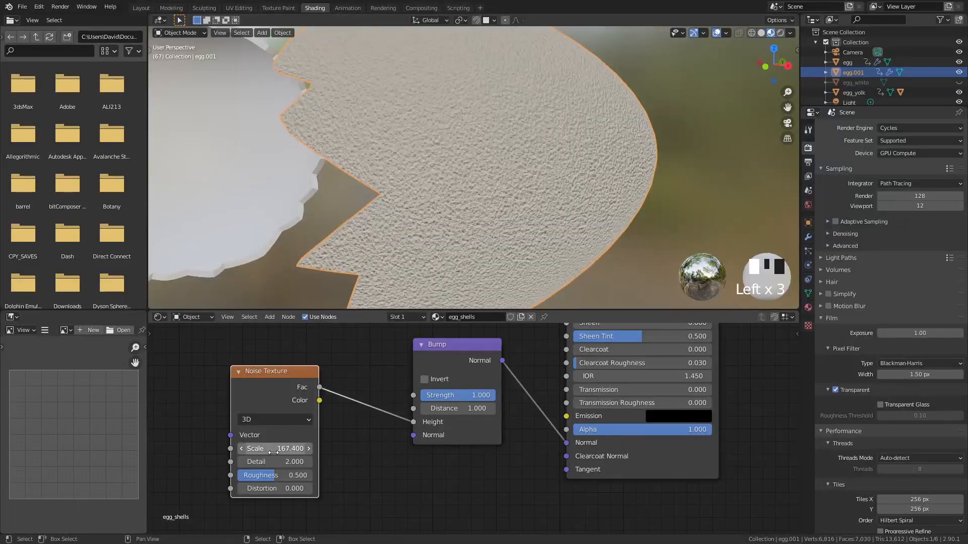
pyautogui.click(449, 395)
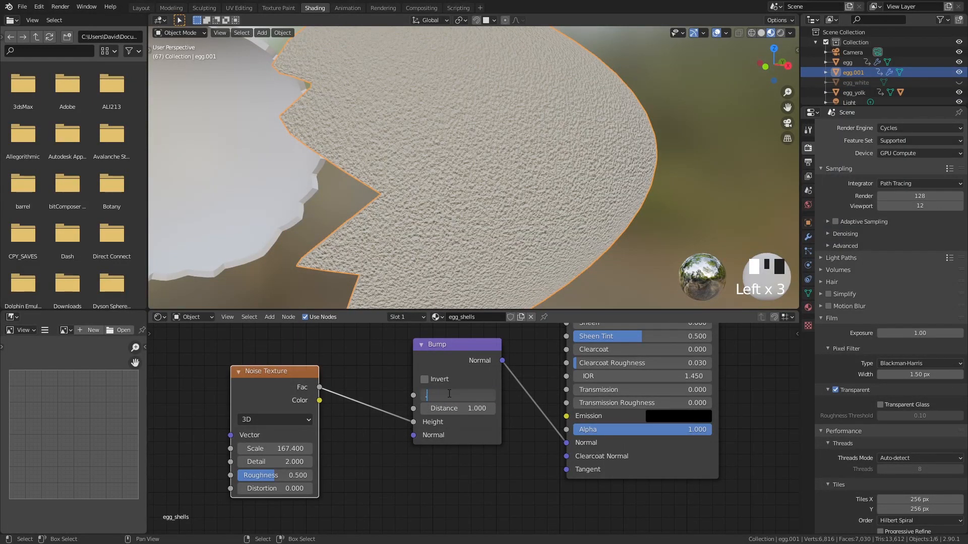
pyautogui.write('0.1')
pyautogui.press('Return')
pyautogui.scroll(2, 621, 182)
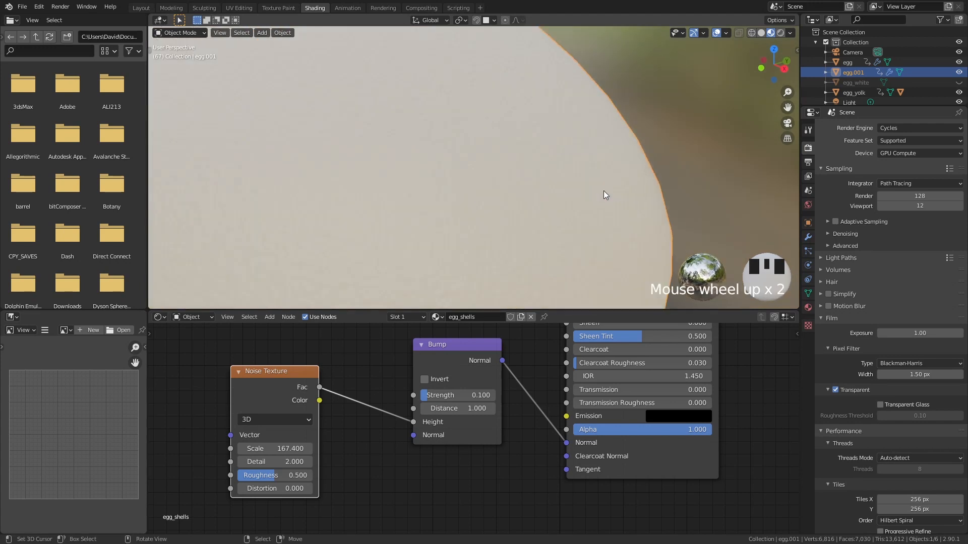
pyautogui.scroll(1, 604, 192)
pyautogui.keyDown('shift'); pyautogui.middleClick(467, 385); pyautogui.keyUp('shift')
pyautogui.keyDown('shift'); pyautogui.moveTo(465, 397); pyautogui.dragTo(474, 396); pyautogui.keyUp('shift')
# Select the other eggshell half and assign it the existing egg_shells material
pyautogui.scroll(-5, 427, 143)
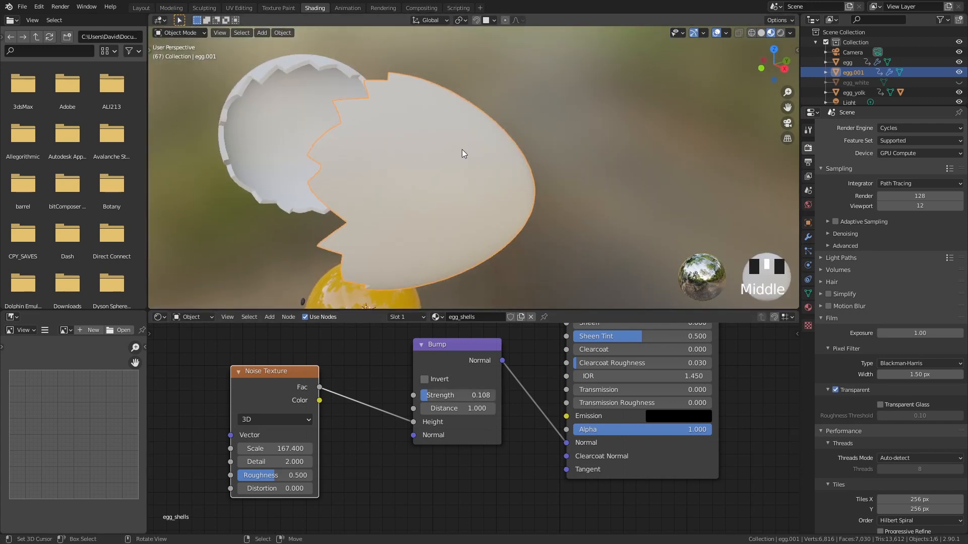
pyautogui.scroll(3, 462, 150)
pyautogui.keyDown('shift'); pyautogui.moveTo(463, 150); pyautogui.dragTo(370, 169, button='middle'); pyautogui.keyUp('shift')
pyautogui.scroll(-2, 428, 144)
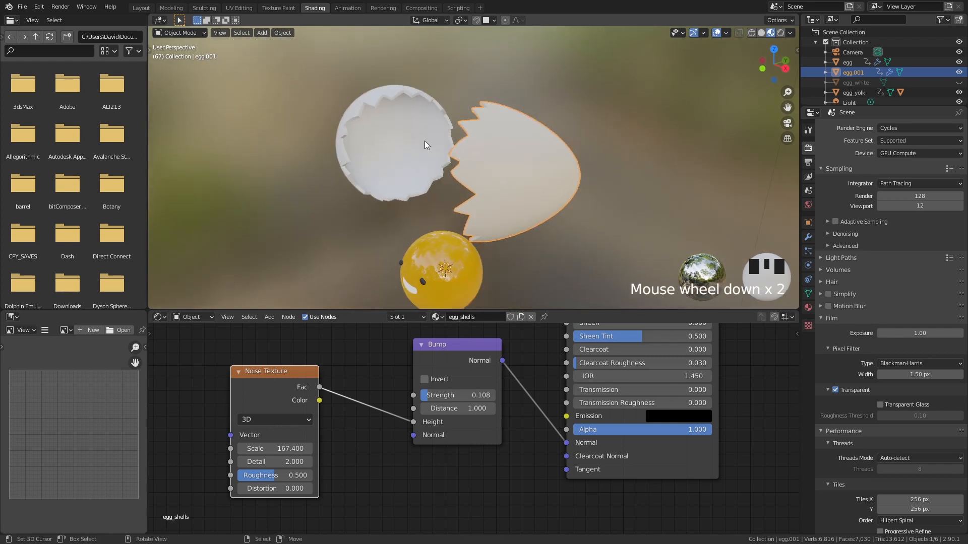
pyautogui.rightClick(450, 273)
pyautogui.click(452, 317)
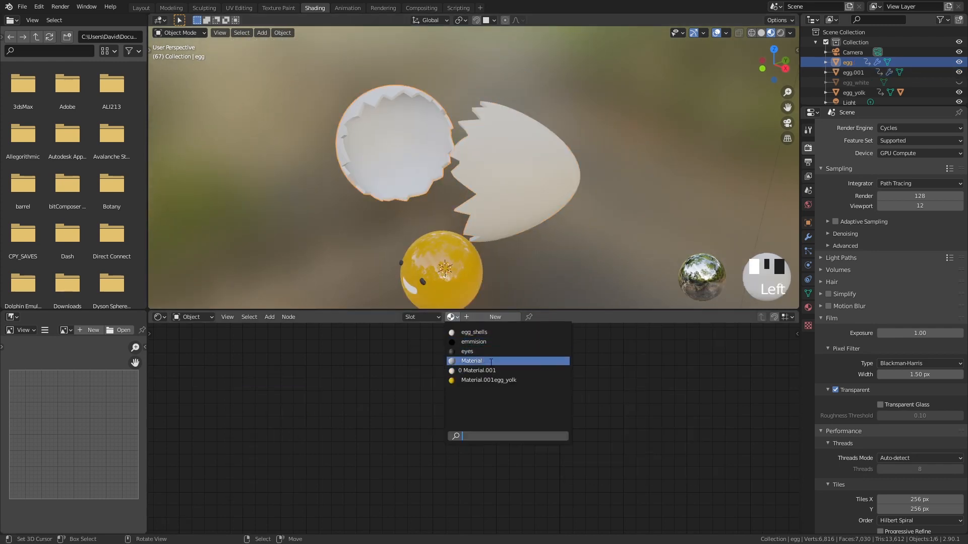
pyautogui.click(501, 331)
pyautogui.moveTo(454, 262); pyautogui.dragTo(554, 197, button='middle')
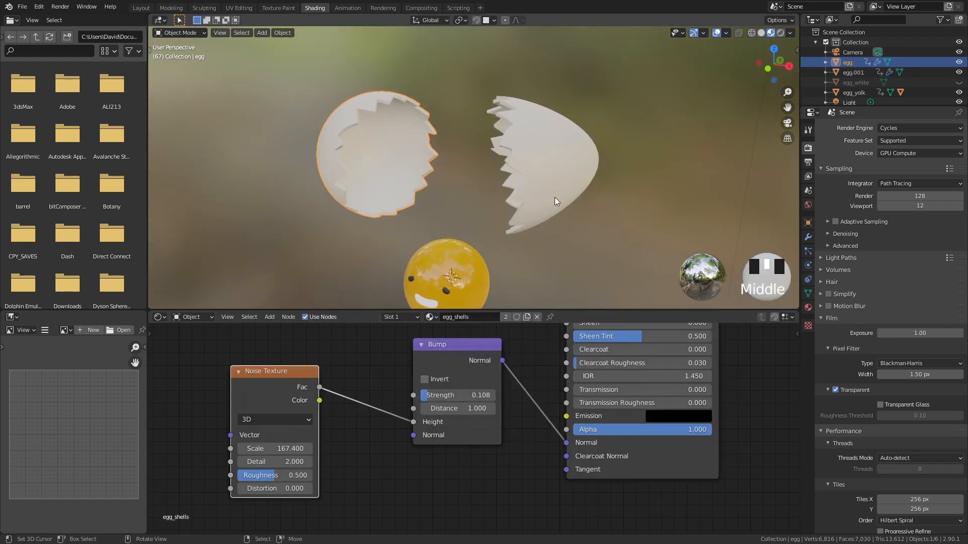
# Unhide the egg_white object, select it, and give it a new material named egg_white
pyautogui.click(959, 83)
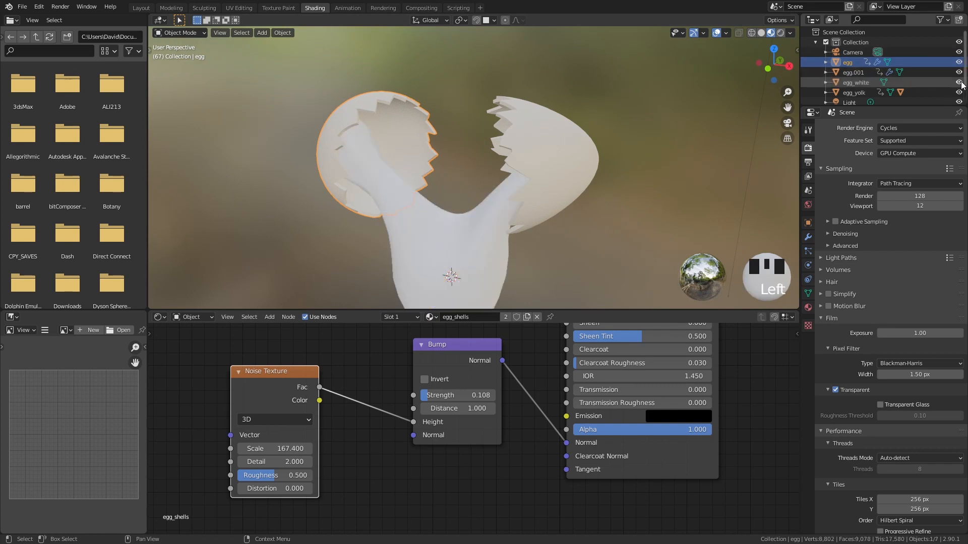
pyautogui.click(860, 83)
pyautogui.rightClick(444, 244)
pyautogui.rightClick(428, 231)
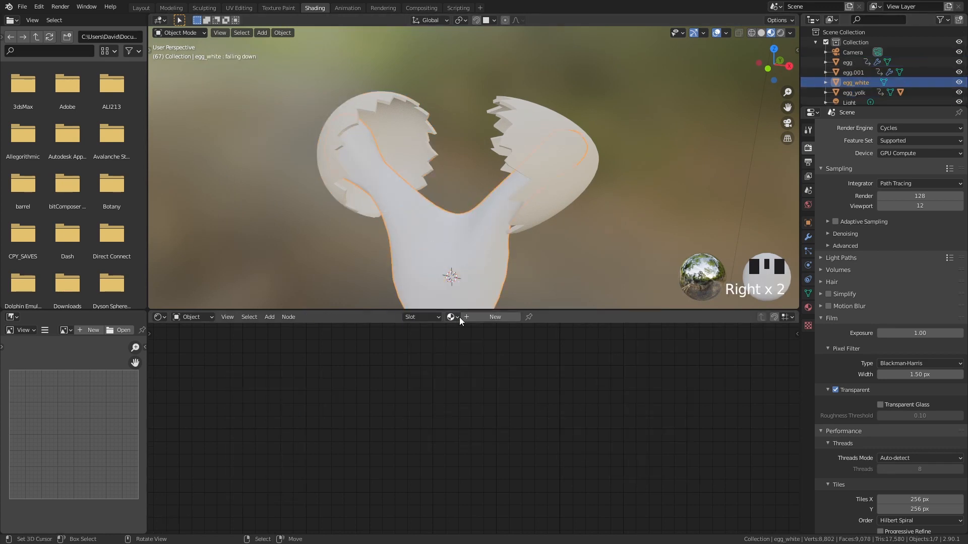
pyautogui.click(492, 316)
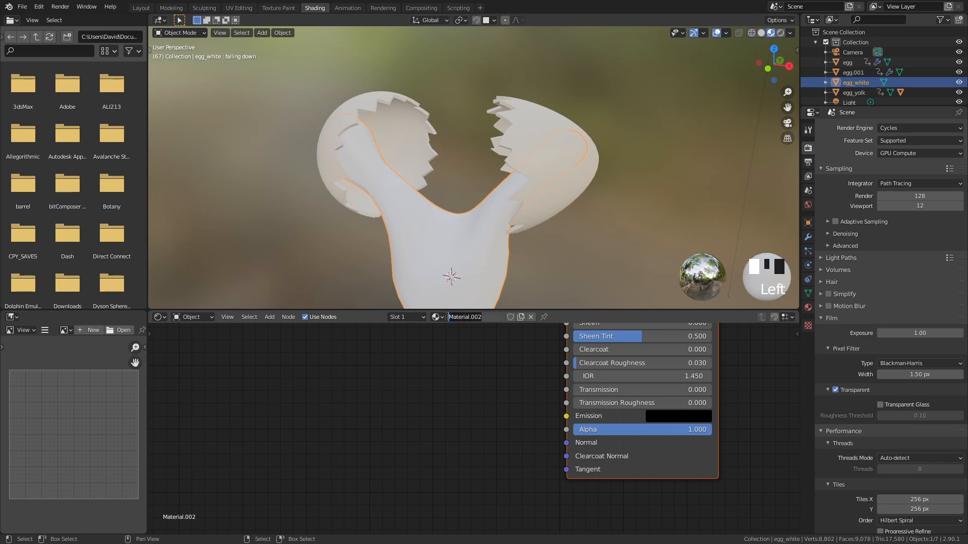
pyautogui.click(448, 317)
pyautogui.write('egg_white')
pyautogui.press('Return')
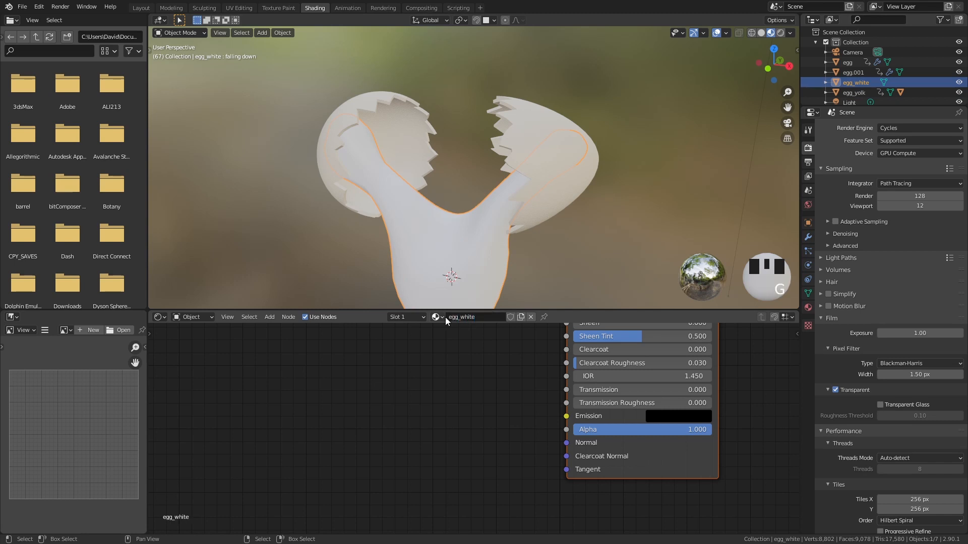
# Set the egg_white material's transmission to 1.000 and roughness to 0.000, previewing it in rendered shading from the front view
pyautogui.moveTo(464, 438); pyautogui.dragTo(329, 513, button='middle')
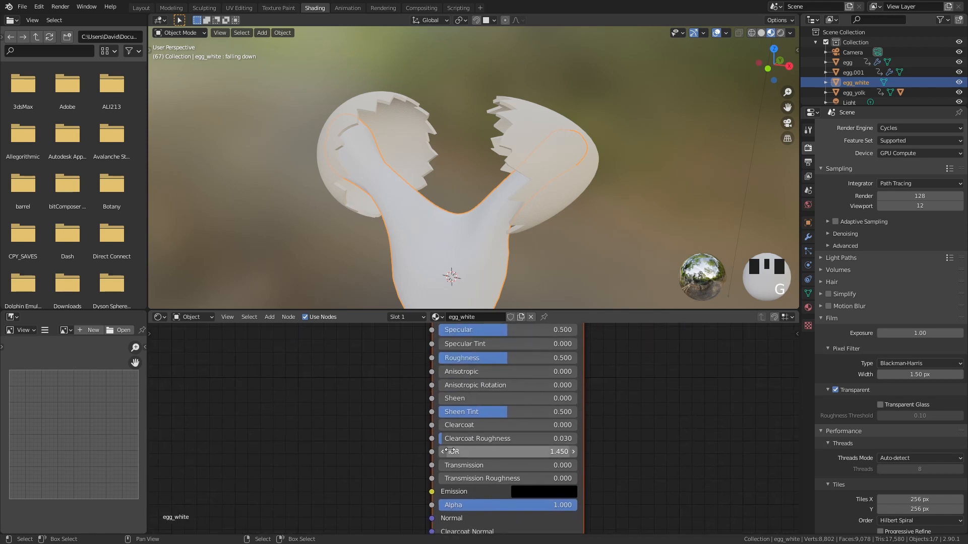
pyautogui.moveTo(468, 464); pyautogui.dragTo(578, 468)
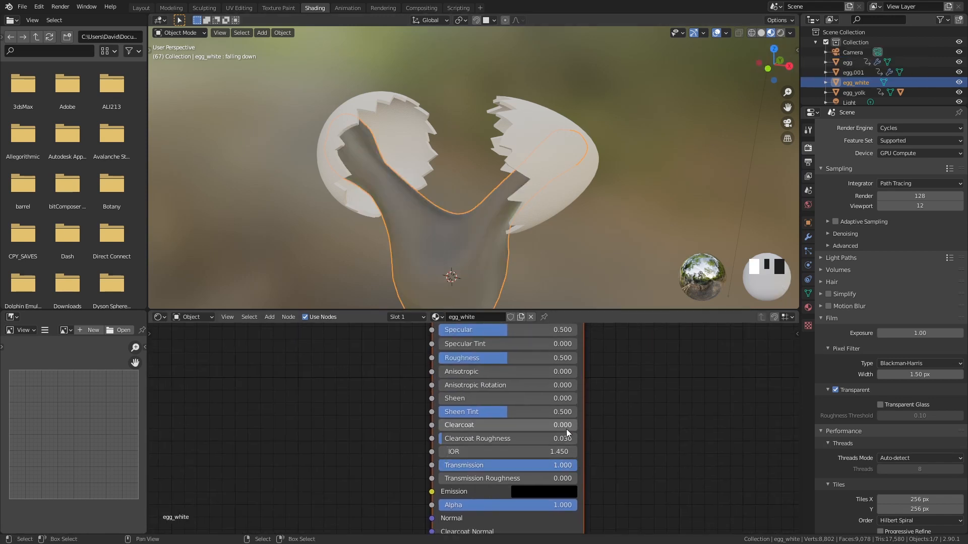
pyautogui.click(781, 33)
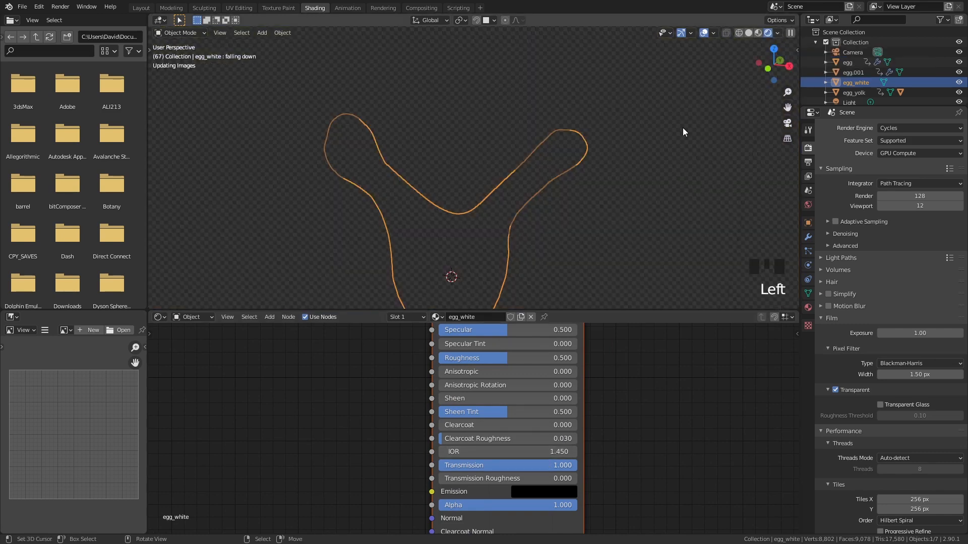
pyautogui.press('KP_1')
pyautogui.scroll(1, 589, 215)
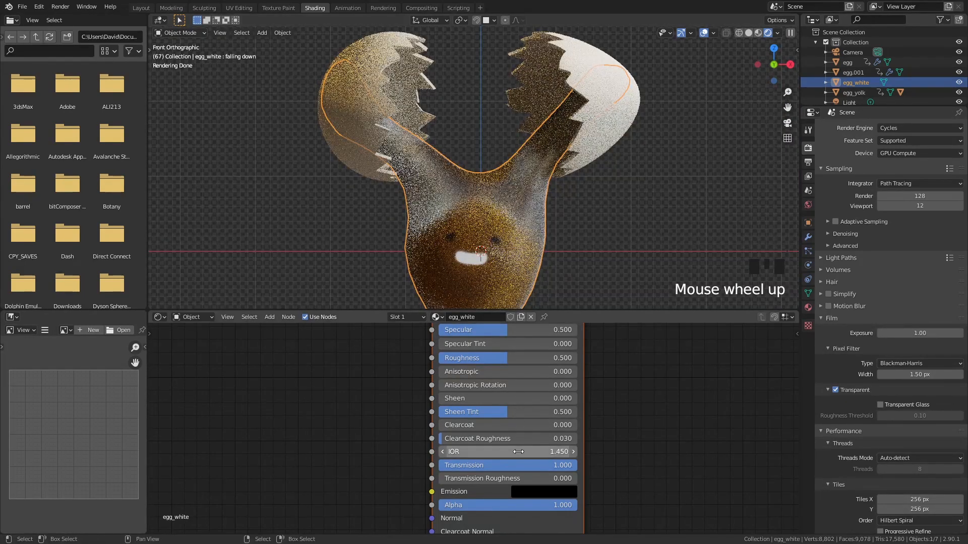
pyautogui.moveTo(519, 358); pyautogui.dragTo(470, 374)
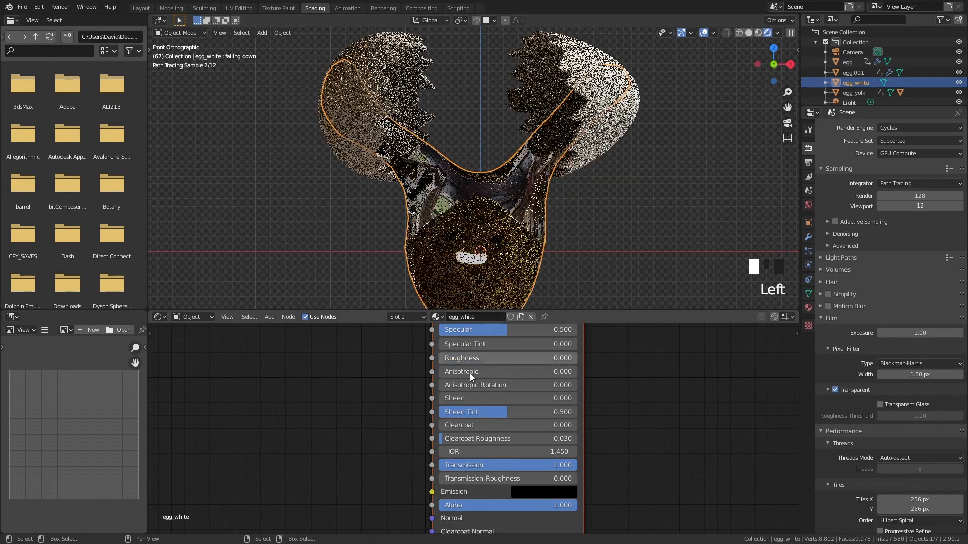
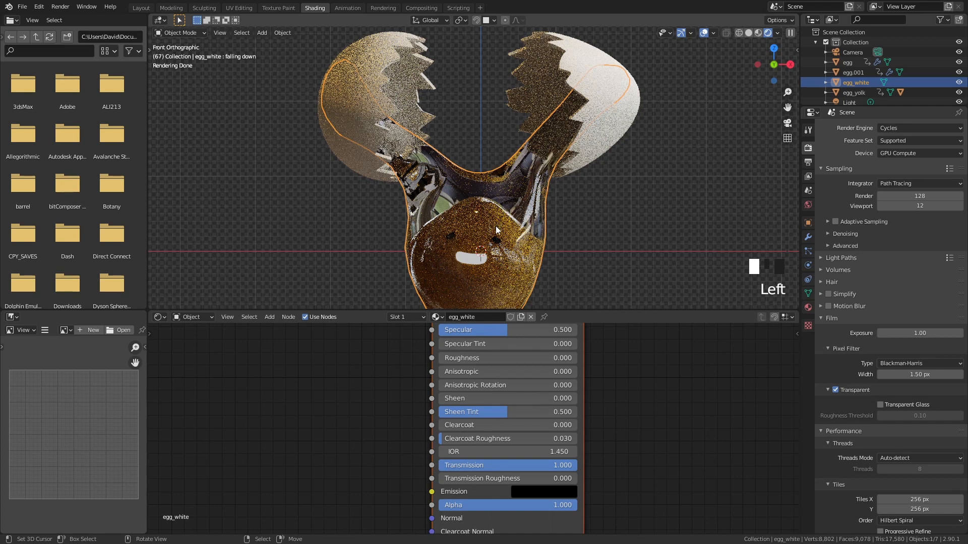
# Try an IOR of 1.000 on the egg_white material
pyautogui.click(543, 451)
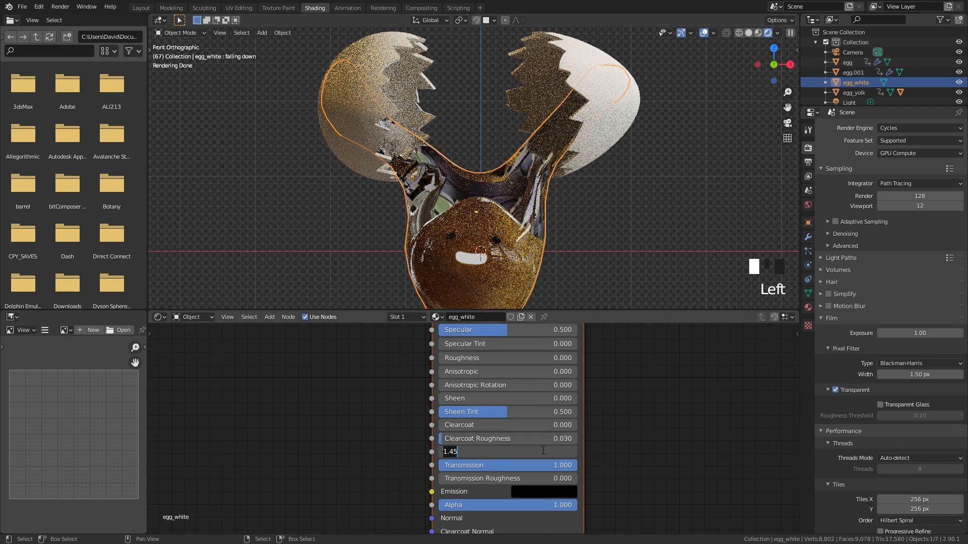
pyautogui.write('1')
pyautogui.click(486, 240)
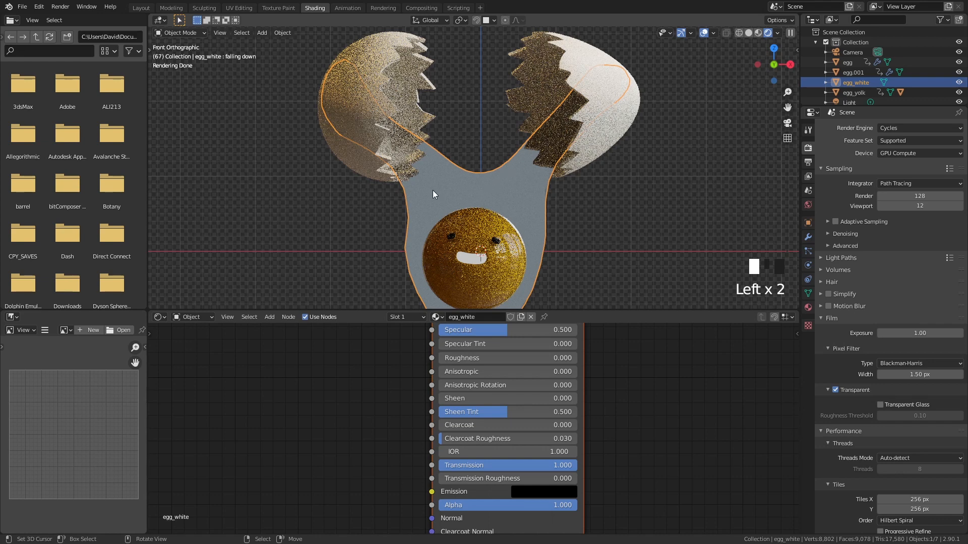
# Set the egg_white material's IOR to 1.150 and inspect the refraction around the yolk
pyautogui.click(484, 451)
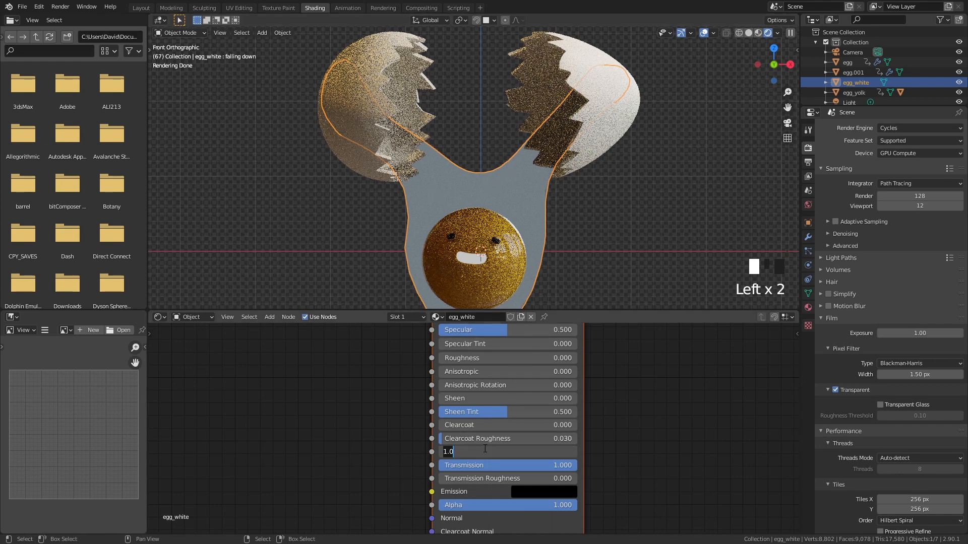
pyautogui.press('Return')
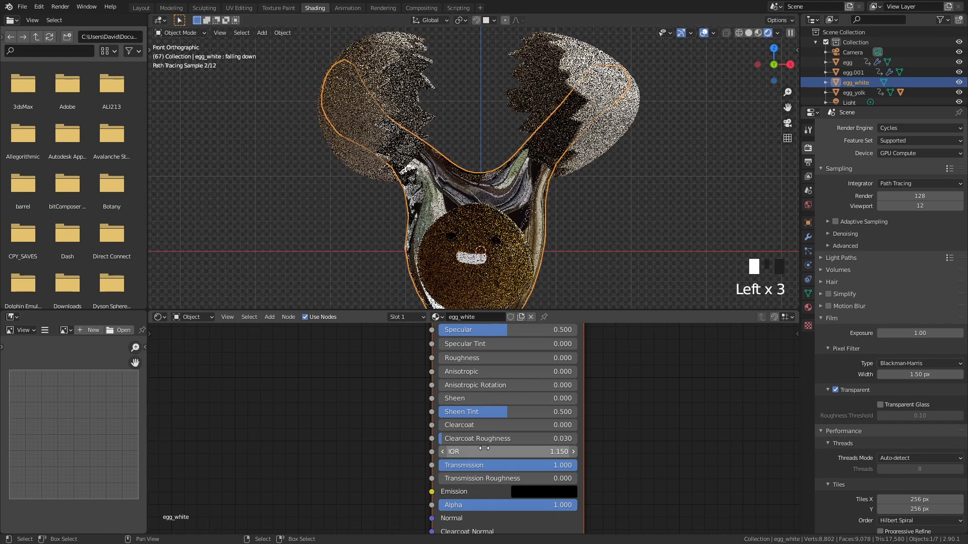
pyautogui.moveTo(680, 198); pyautogui.dragTo(654, 207, button='middle')
pyautogui.scroll(-2, 613, 231)
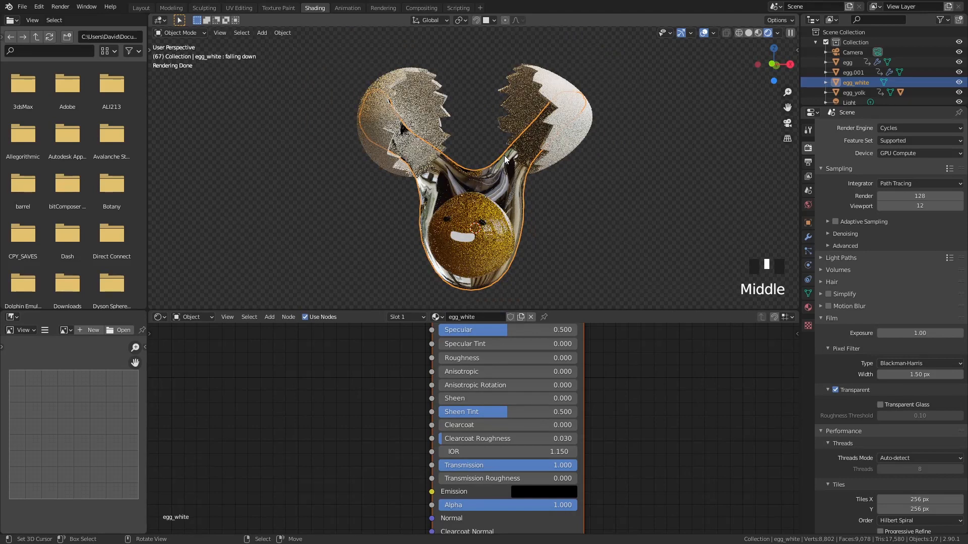
# Switch to solid shading, add a cube around the egg, and scale it up to about 8.05 on all axes
pyautogui.click(748, 32)
pyautogui.scroll(-4, 561, 155)
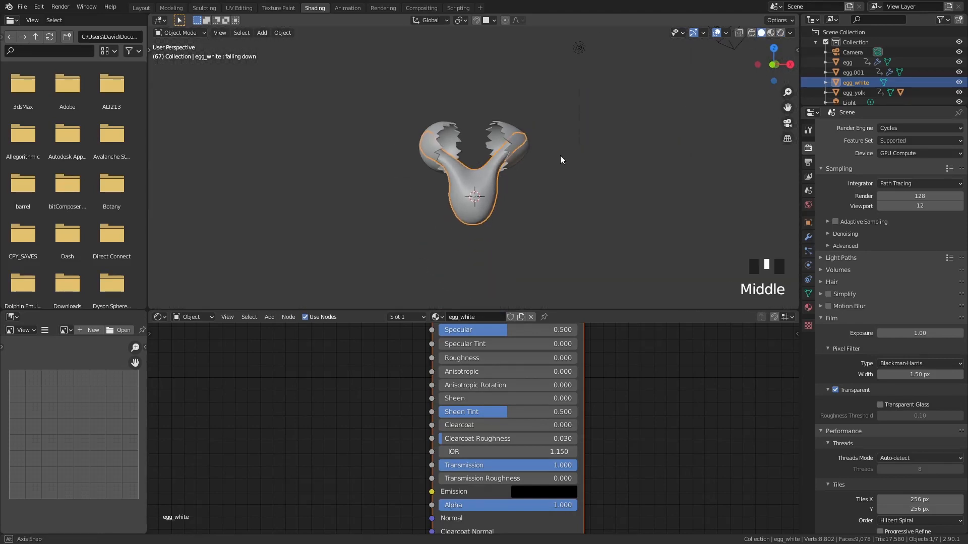
pyautogui.scroll(2, 565, 163)
pyautogui.hotkey('shift', 'a')
pyautogui.moveTo(533, 168)
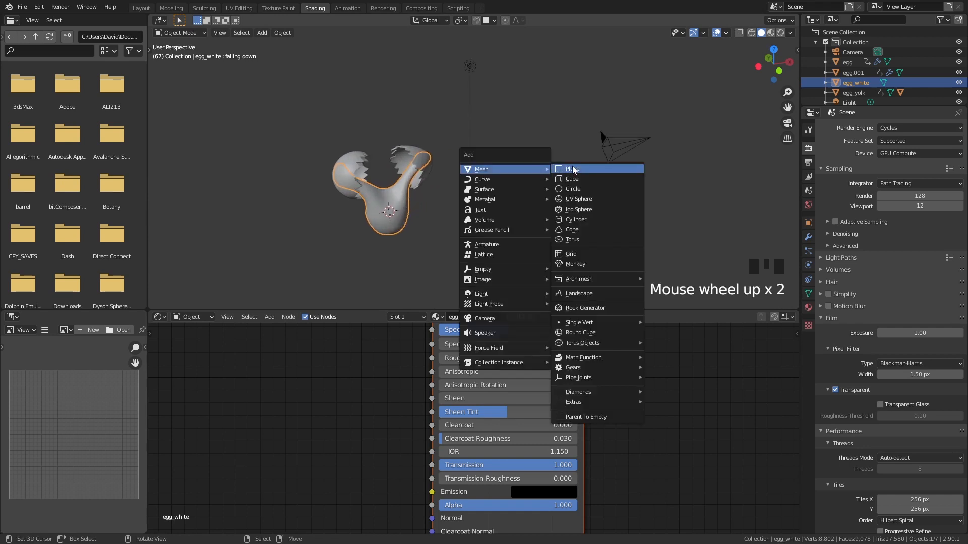
pyautogui.click(574, 177)
pyautogui.press('s')
pyautogui.click(428, 282)
pyautogui.scroll(-4, 395, 218)
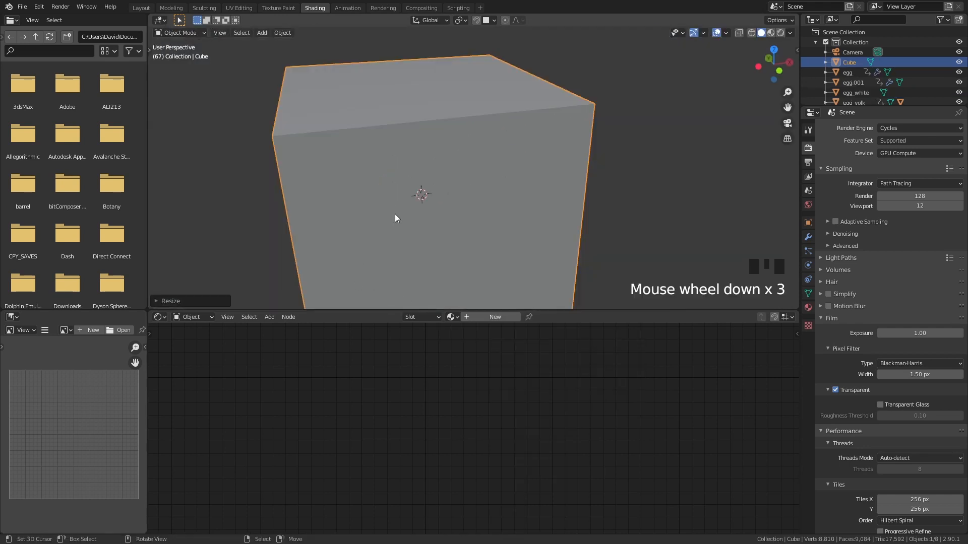
# Delete the cube's two upper front corner vertices, leaving only a floor and a back wall as a backdrop
pyautogui.press('Tab')
pyautogui.rightClick(317, 145)
pyautogui.keyDown('shift'); pyautogui.rightClick(571, 117); pyautogui.keyUp('shift')
pyautogui.press('x')
pyautogui.click(529, 123)
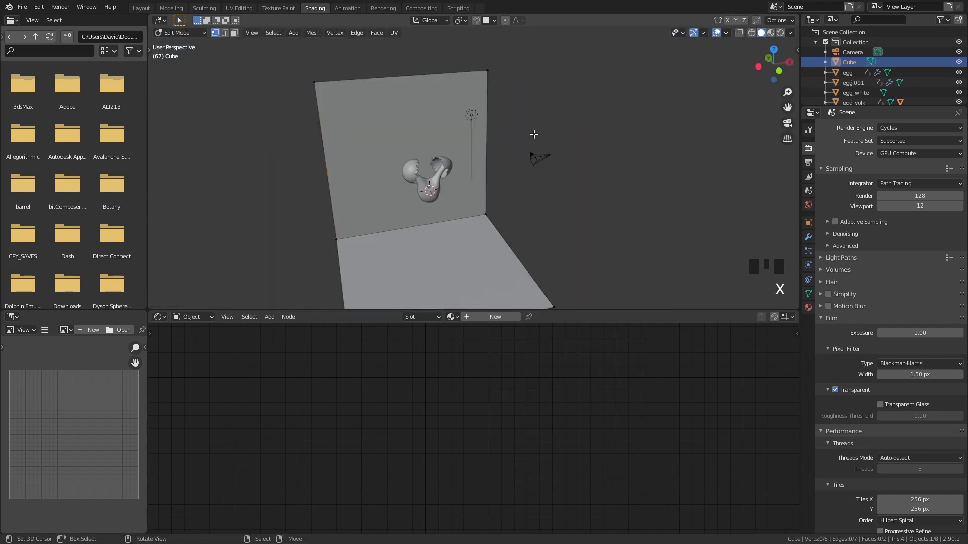
pyautogui.press('Tab')
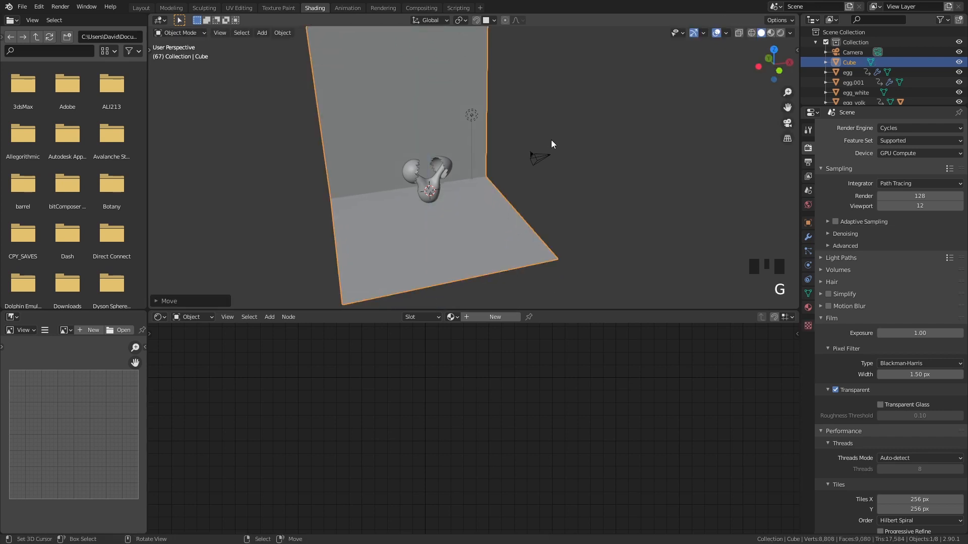
# Raise the backdrop to a Z location of about 4.65 m and rotate it about 18.5° around Z
pyautogui.press('r')
pyautogui.press('z')
pyautogui.click(570, 113)
# Look through the camera, lock the camera to the view, and reframe the cracked egg from the front
pyautogui.press('KP_0')
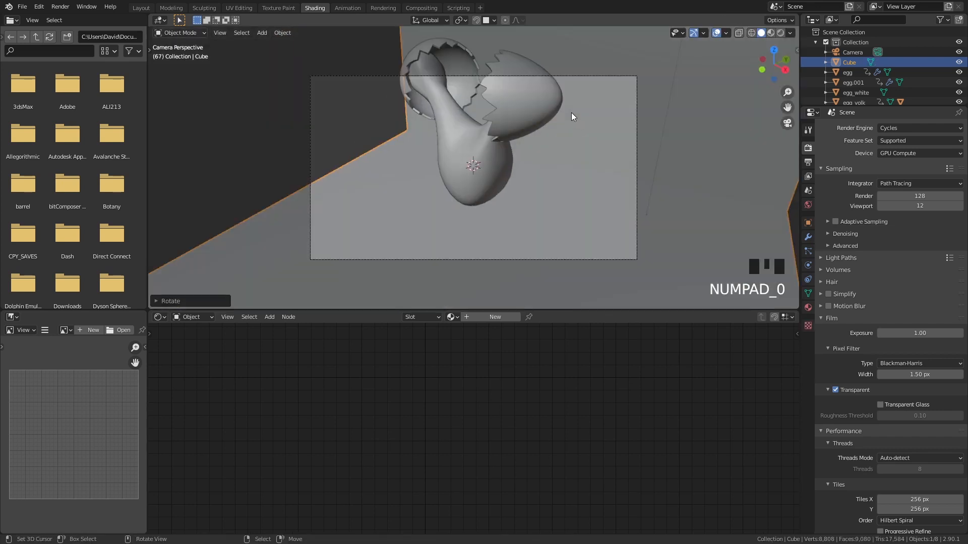
pyautogui.click(796, 50)
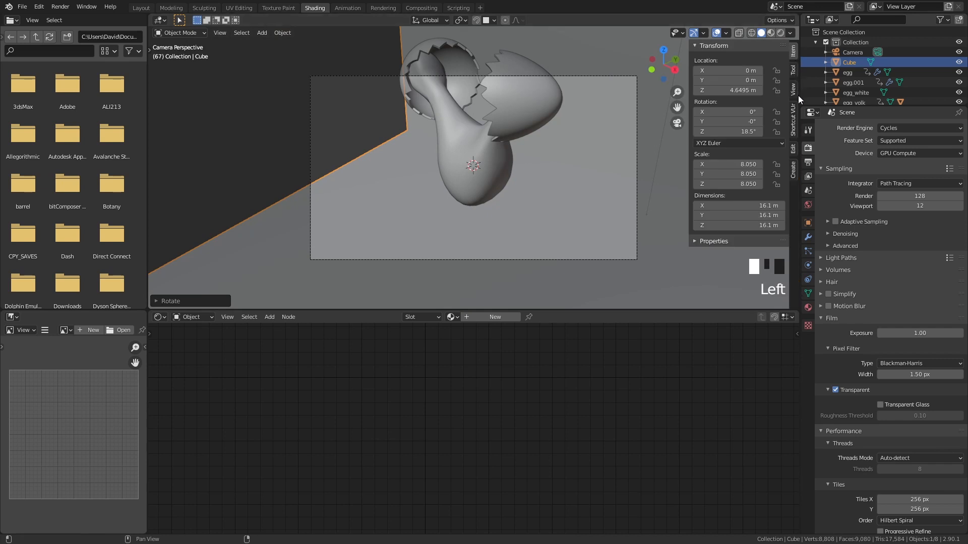
pyautogui.click(744, 168)
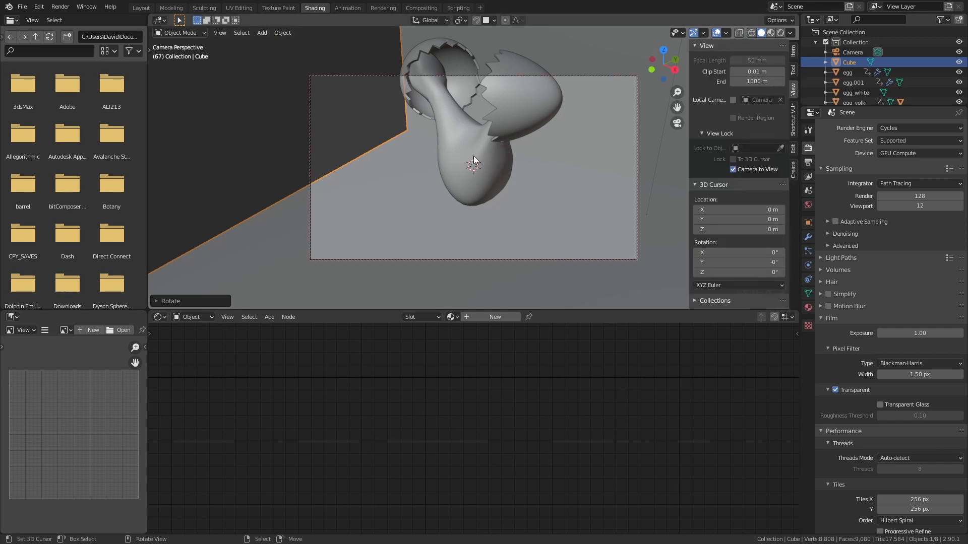
pyautogui.moveTo(580, 141)
pyautogui.mouseDown(button='middle')
pyautogui.moveTo(540, 132)
pyautogui.moveTo(592, 133)
pyautogui.moveTo(521, 153)
pyautogui.moveTo(562, 135)
pyautogui.moveTo(576, 145)
pyautogui.moveTo(556, 151)
pyautogui.moveTo(580, 144)
pyautogui.moveTo(587, 157)
pyautogui.moveTo(548, 144)
pyautogui.moveTo(553, 157)
pyautogui.moveTo(566, 152)
pyautogui.mouseUp(button='middle')
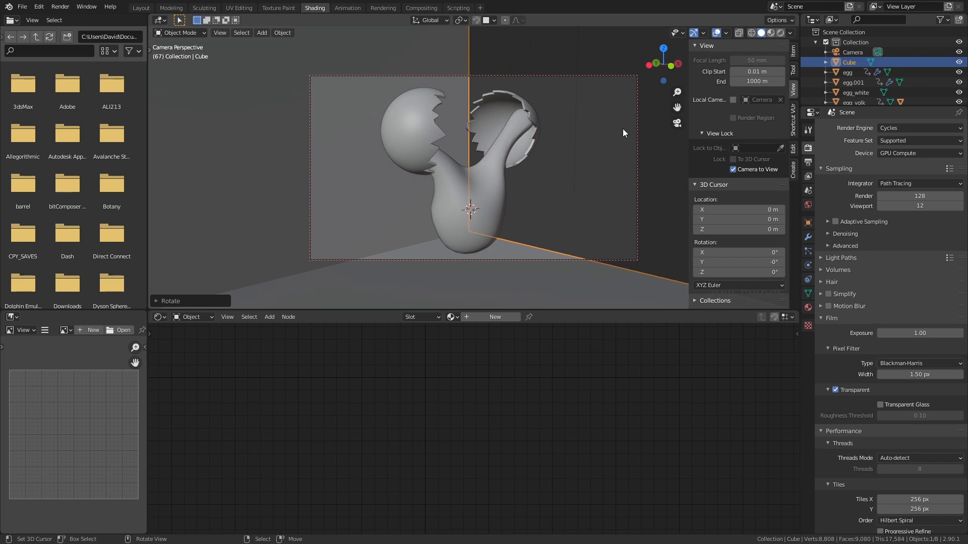
# Set the camera's focal length to 70 mm and reframe so the egg fills the camera frame
pyautogui.click(636, 124)
pyautogui.click(808, 263)
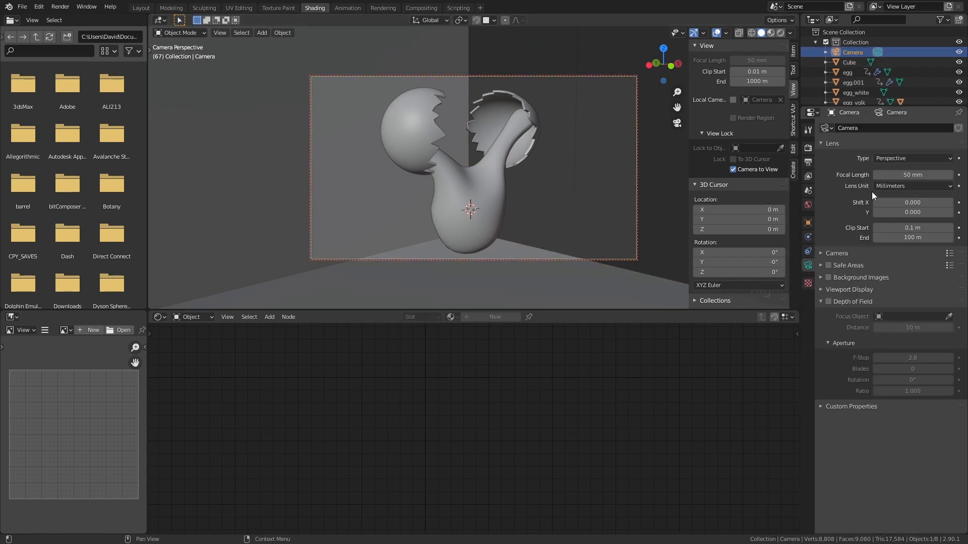
pyautogui.click(913, 175)
pyautogui.write('70')
pyautogui.press('Return')
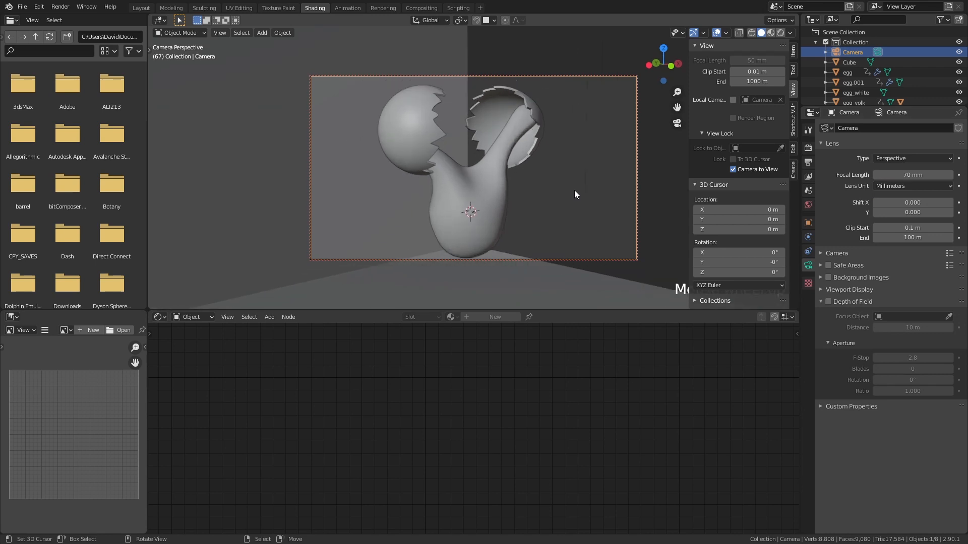
pyautogui.moveTo(574, 190); pyautogui.dragTo(575, 187, button='middle')
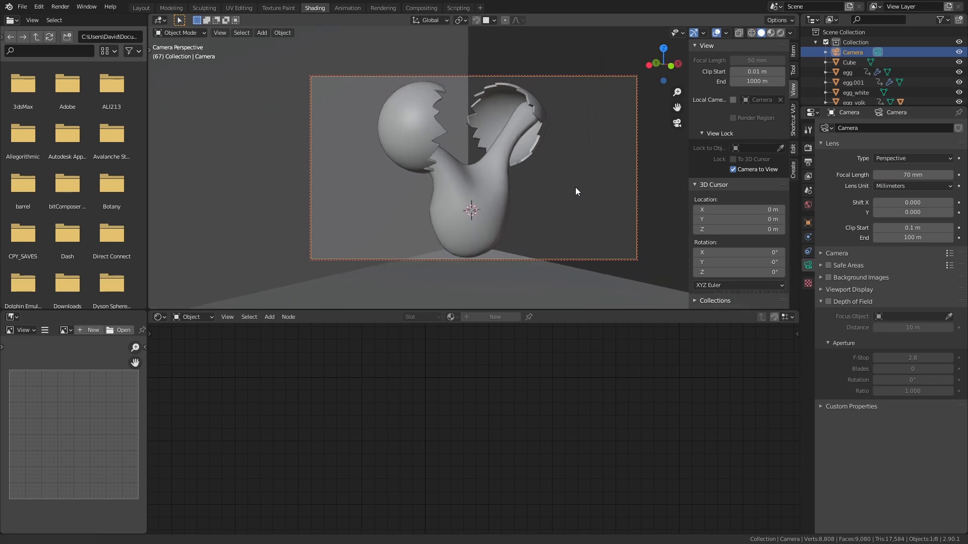
# Unlock the camera from the view and rotate the backdrop around Z so its wall faces the camera
pyautogui.click(501, 286)
pyautogui.click(775, 170)
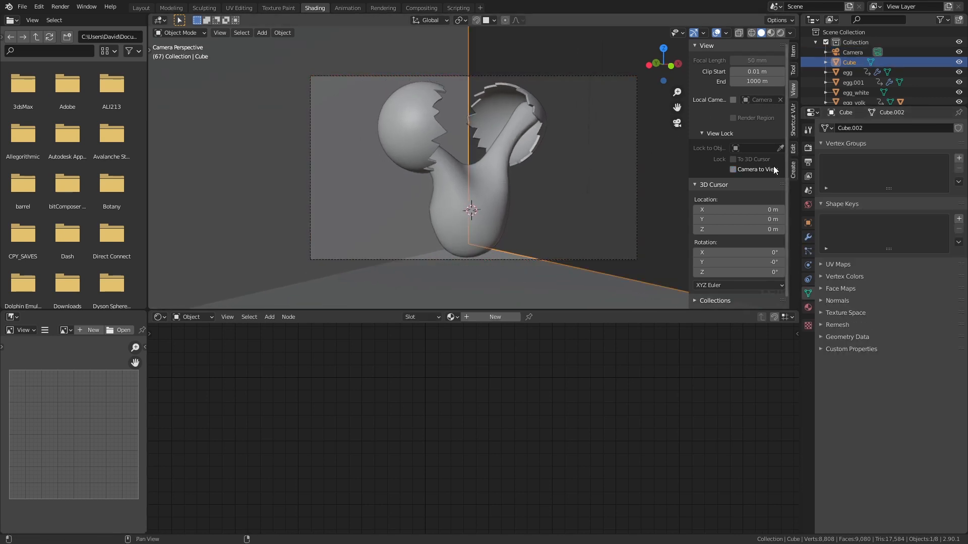
pyautogui.scroll(-5, 445, 199)
pyautogui.press('r')
pyautogui.press('z')
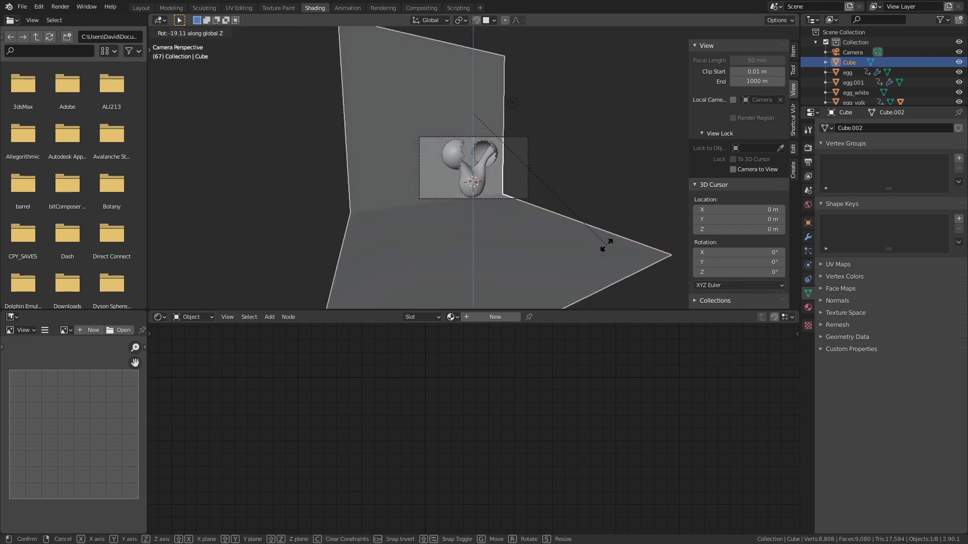
pyautogui.click(527, 267)
# Bevel the edge between the backdrop's floor and wall with multiple segments to form a wide, curved transition
pyautogui.moveTo(527, 267); pyautogui.dragTo(419, 193, button='middle')
pyautogui.scroll(-4, 548, 202)
pyautogui.press('Tab')
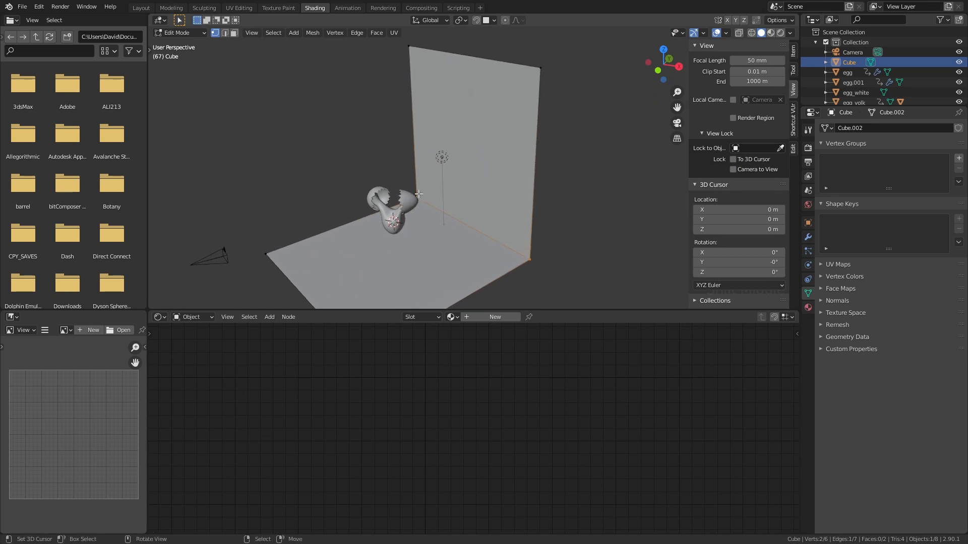
pyautogui.hotkey('ctrl', 'b')
pyautogui.scroll(3, 594, 251)
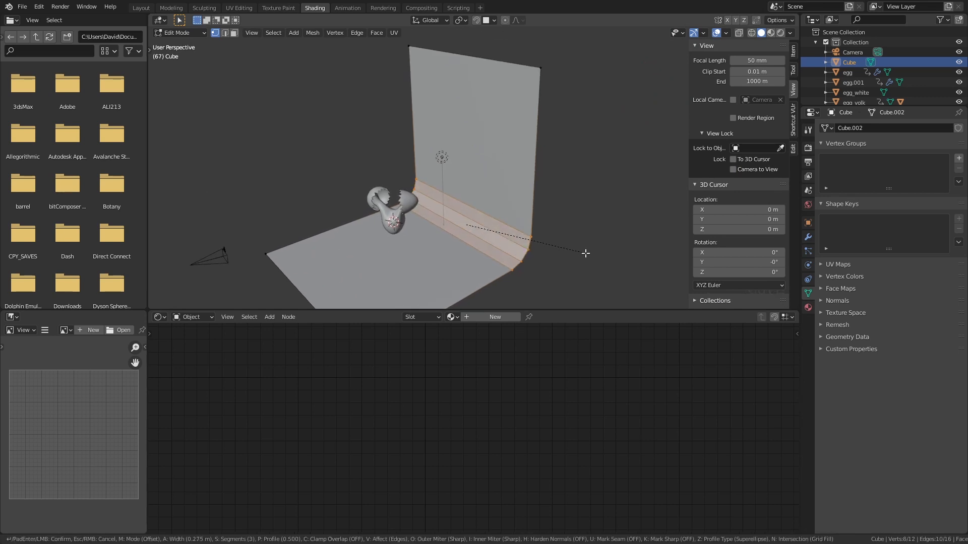
pyautogui.click(600, 251)
pyautogui.press('Tab')
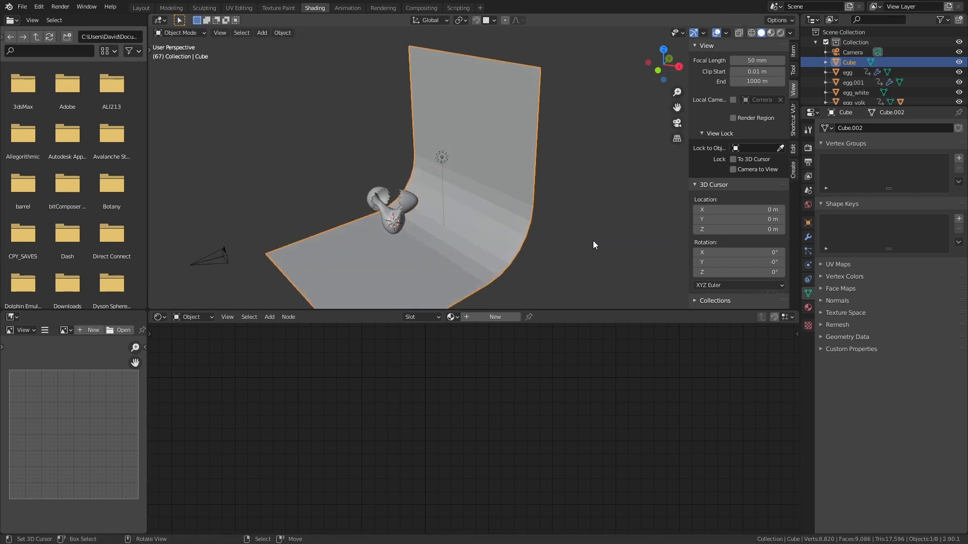
# Shade the backdrop smooth, scale it up, and check through the camera that it fills the frame
pyautogui.rightClick(593, 240)
pyautogui.click(593, 241)
pyautogui.press('s')
pyautogui.click(618, 229)
pyautogui.press('KP_0')
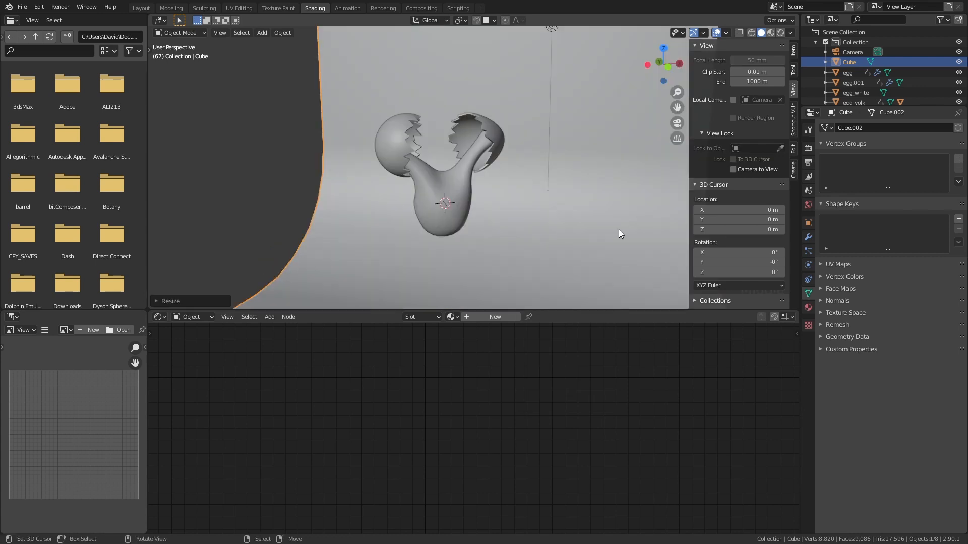
pyautogui.press('KP_0')
pyautogui.press('KP_0')
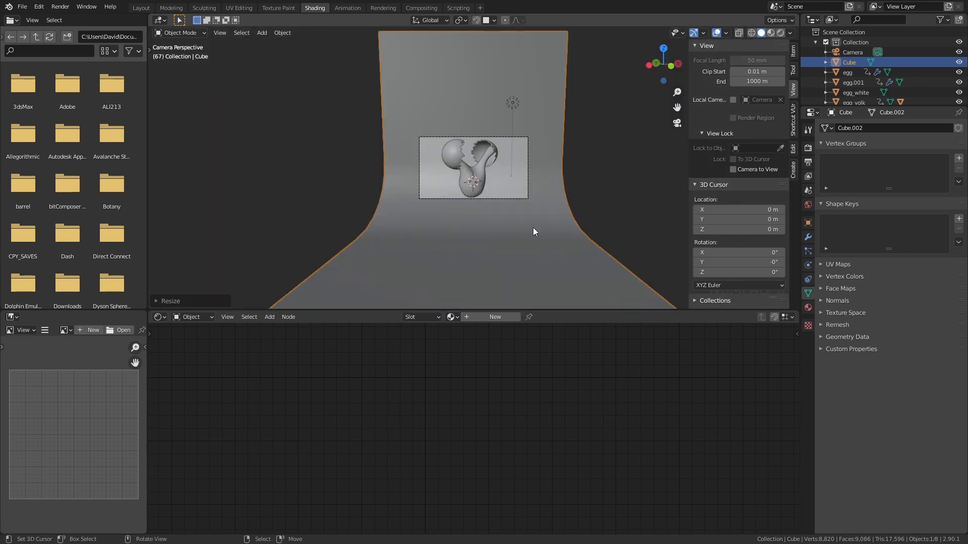
pyautogui.scroll(4, 534, 225)
pyautogui.scroll(-2, 534, 225)
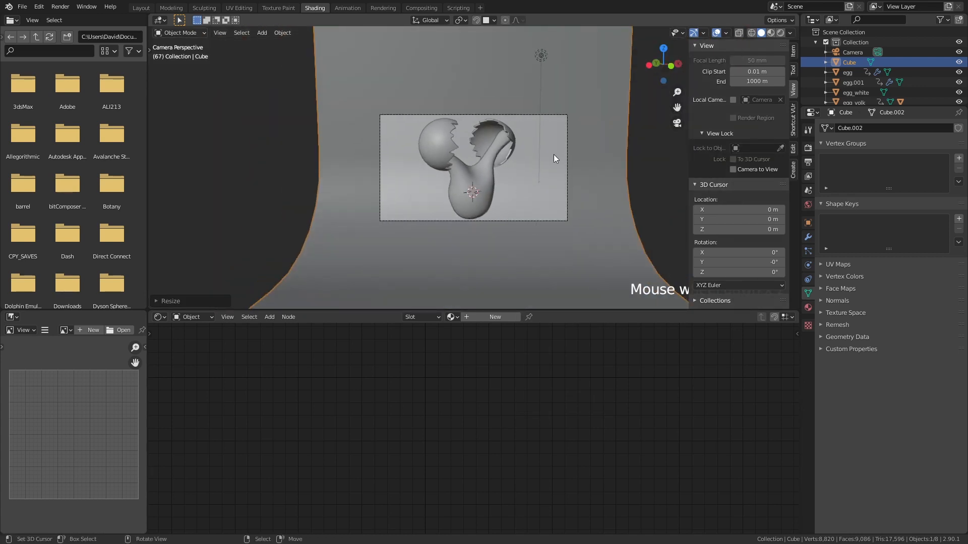
pyautogui.scroll(3, 553, 156)
pyautogui.scroll(-4, 552, 165)
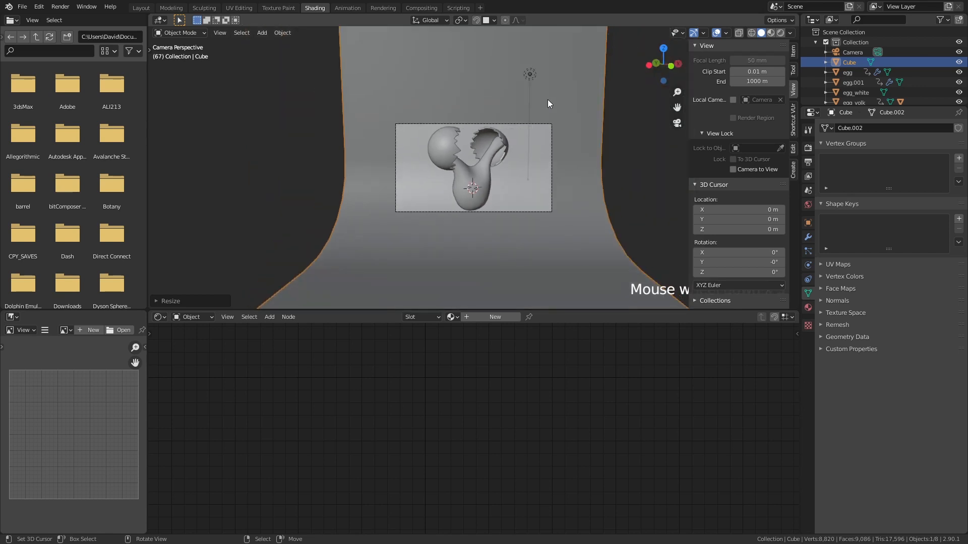
# Switch to rendered shading and give the backdrop a new material
pyautogui.click(780, 33)
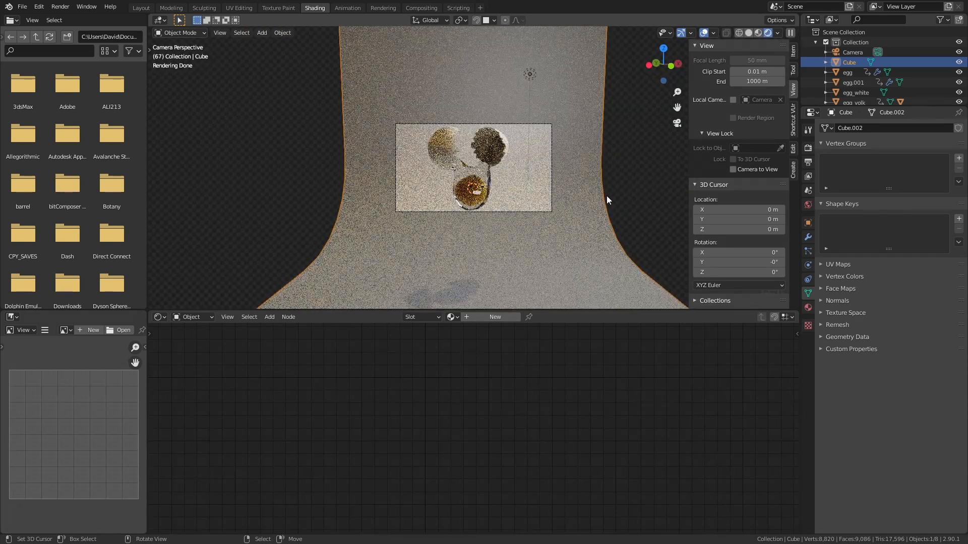
pyautogui.click(471, 317)
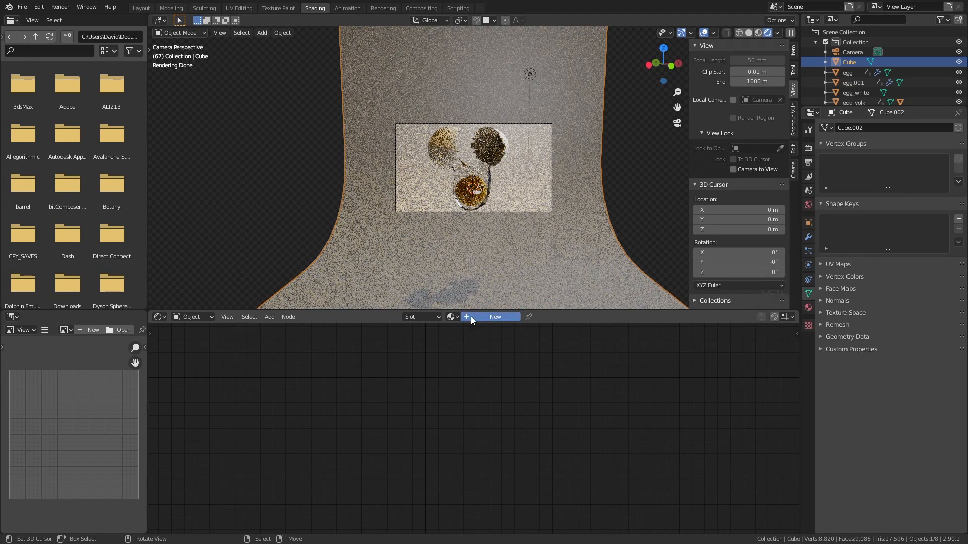
pyautogui.scroll(-3, 558, 412)
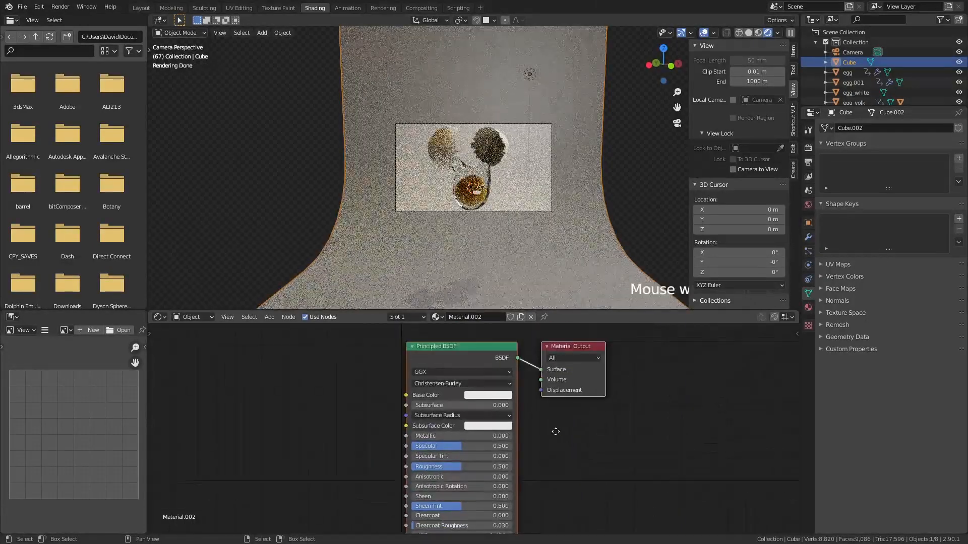
# Replace the backdrop material's Principled BSDF with a Diffuse BSDF node connected to the Material Output's Surface
pyautogui.press('x')
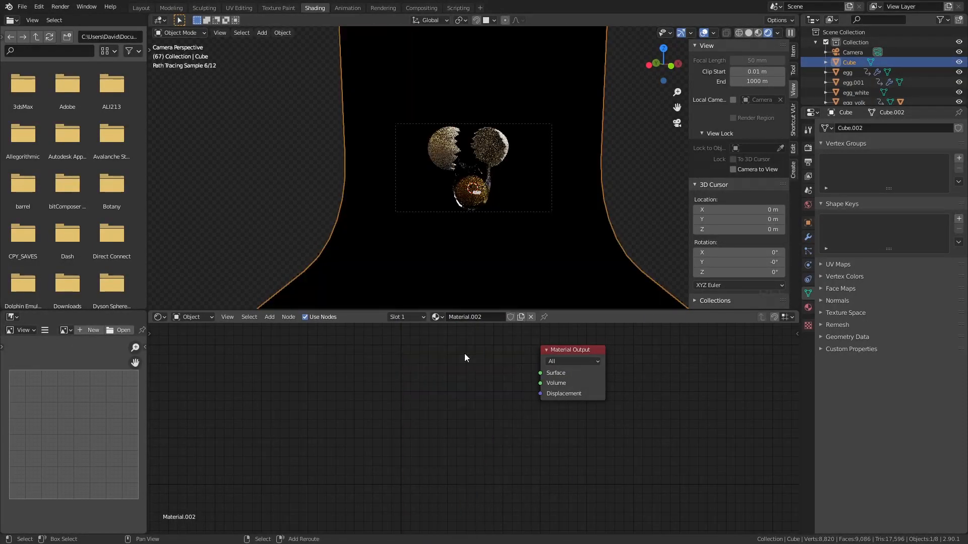
pyautogui.hotkey('shift', 'a')
pyautogui.click(464, 353)
pyautogui.write('diff')
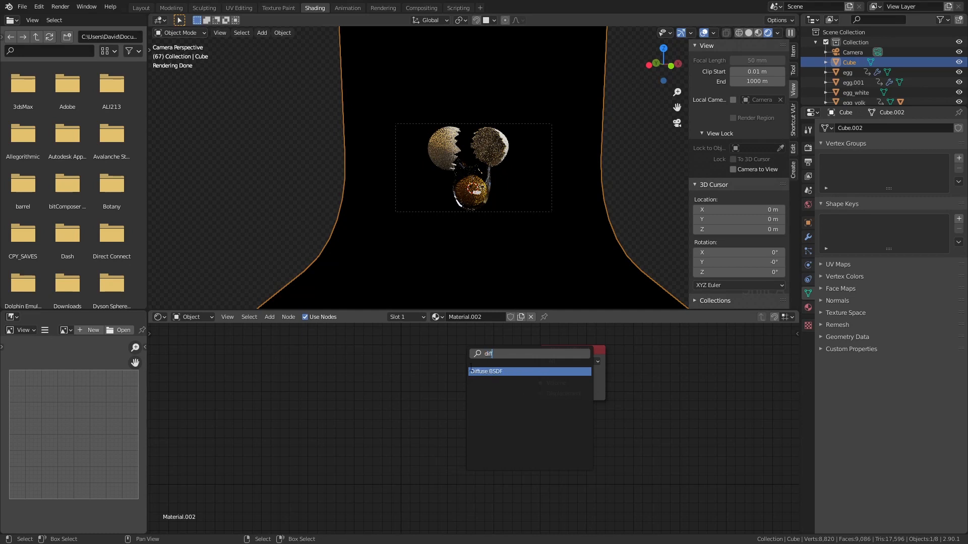
pyautogui.press('Return')
pyautogui.click(461, 368)
pyautogui.moveTo(513, 369); pyautogui.dragTo(540, 373)
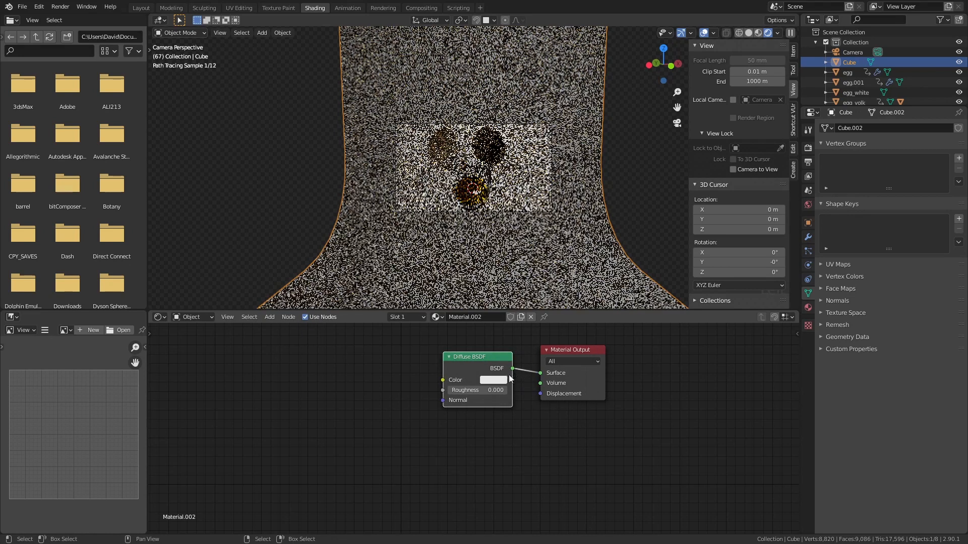
# Set the backdrop's Diffuse BSDF color to a light sky blue
pyautogui.click(499, 381)
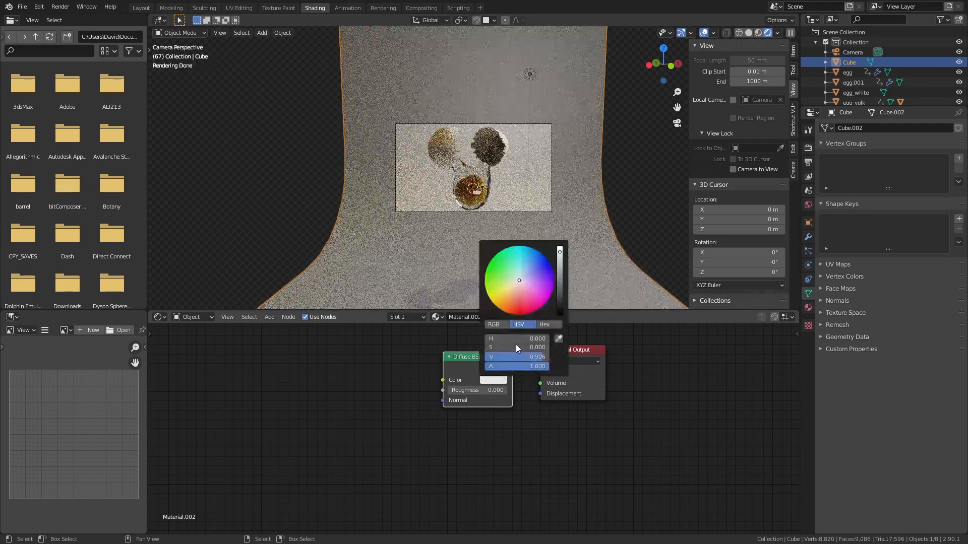
pyautogui.click(520, 275)
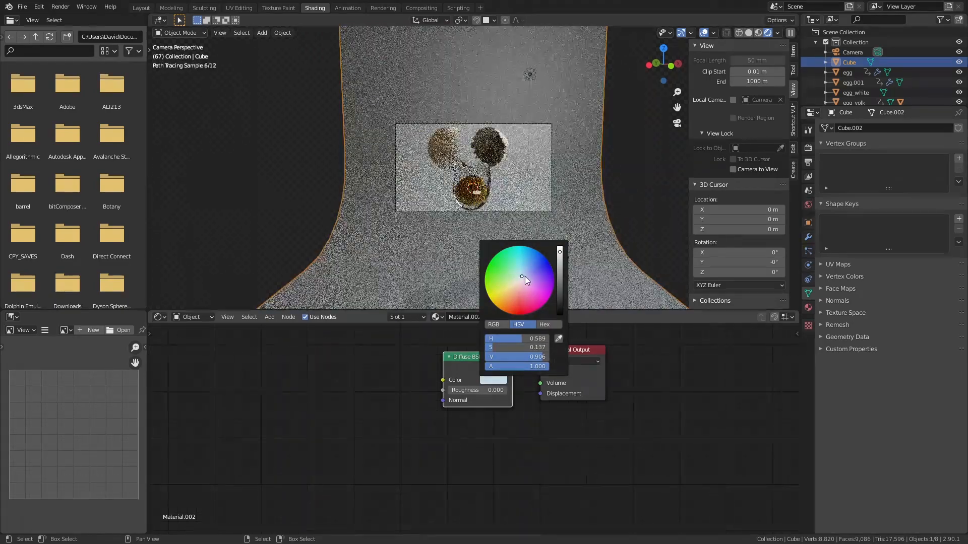
pyautogui.moveTo(524, 274)
pyautogui.mouseDown()
pyautogui.moveTo(527, 256)
pyautogui.moveTo(517, 274)
pyautogui.moveTo(527, 270)
pyautogui.mouseUp()
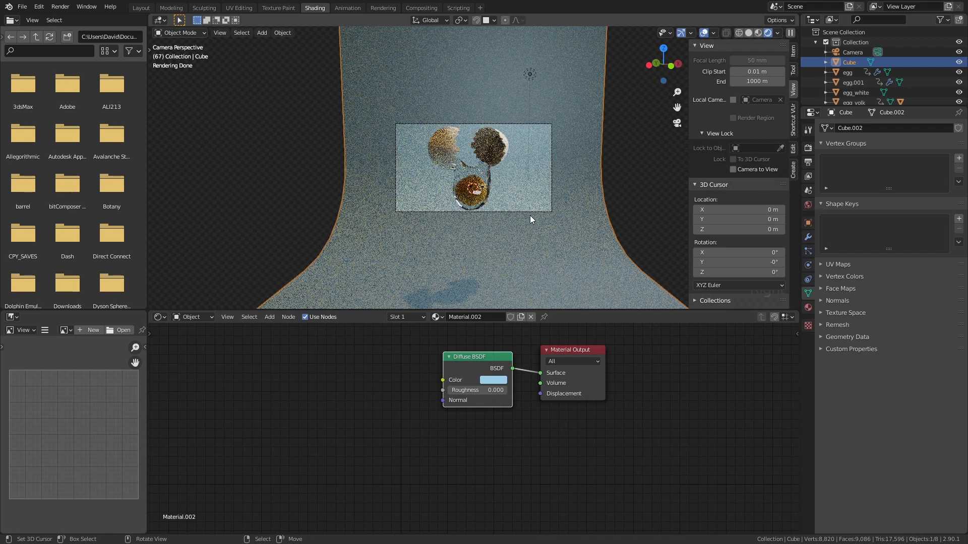
pyautogui.scroll(4, 506, 217)
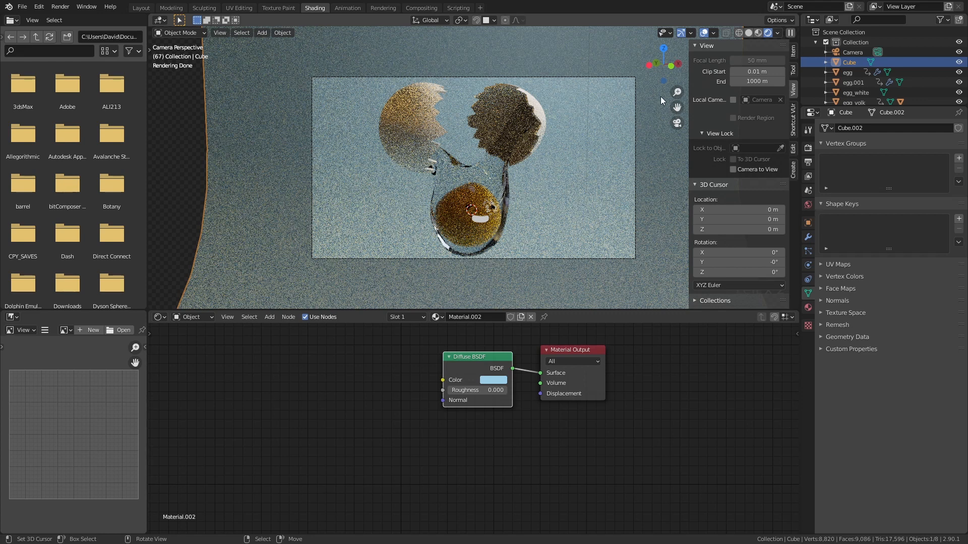
# Leave the camera view for material preview shading and move the point light to the front of the egg
pyautogui.moveTo(646, 104); pyautogui.dragTo(615, 125, button='middle')
pyautogui.scroll(-6, 615, 125)
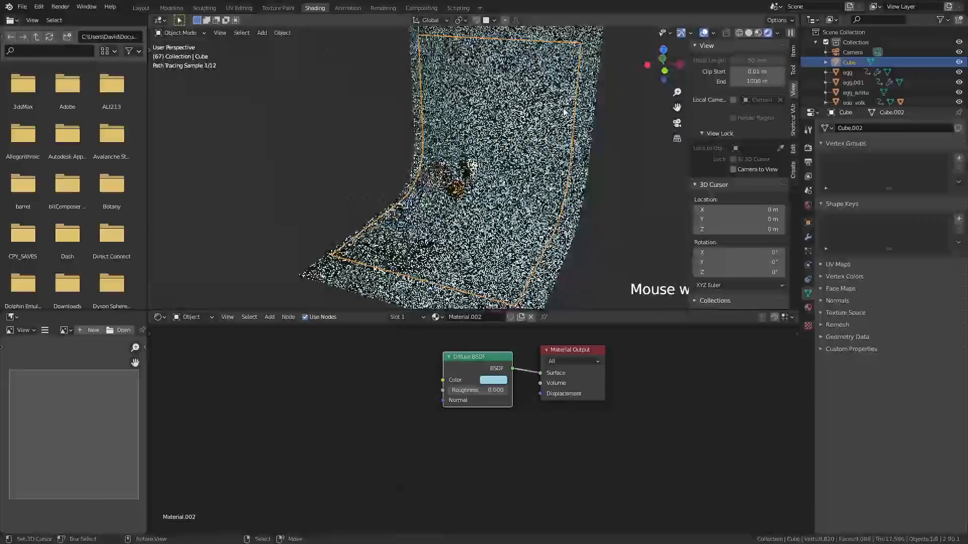
pyautogui.click(758, 33)
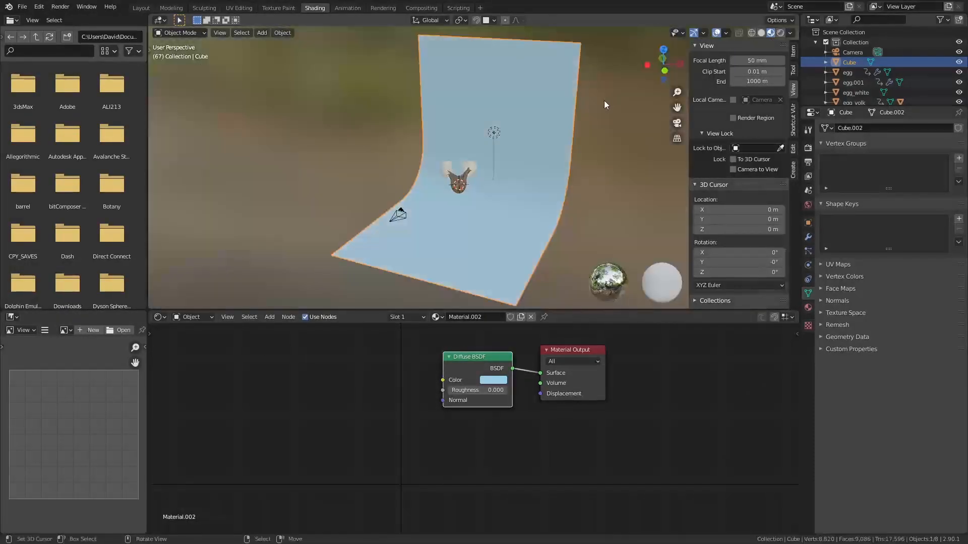
pyautogui.rightClick(493, 134)
pyautogui.moveTo(493, 133); pyautogui.dragTo(518, 194, button='middle')
pyautogui.press('g')
pyautogui.click(497, 265)
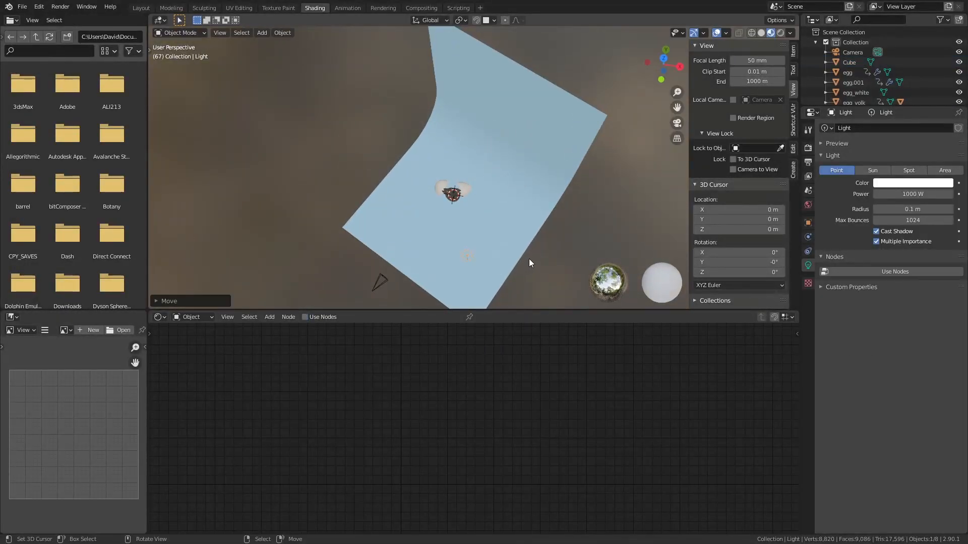
# Duplicate the point light and place the copy on the opposite side in front of the egg
pyautogui.moveTo(528, 259); pyautogui.dragTo(564, 243, button='middle')
pyautogui.hotkey('shift', 'd')
pyautogui.click(462, 228)
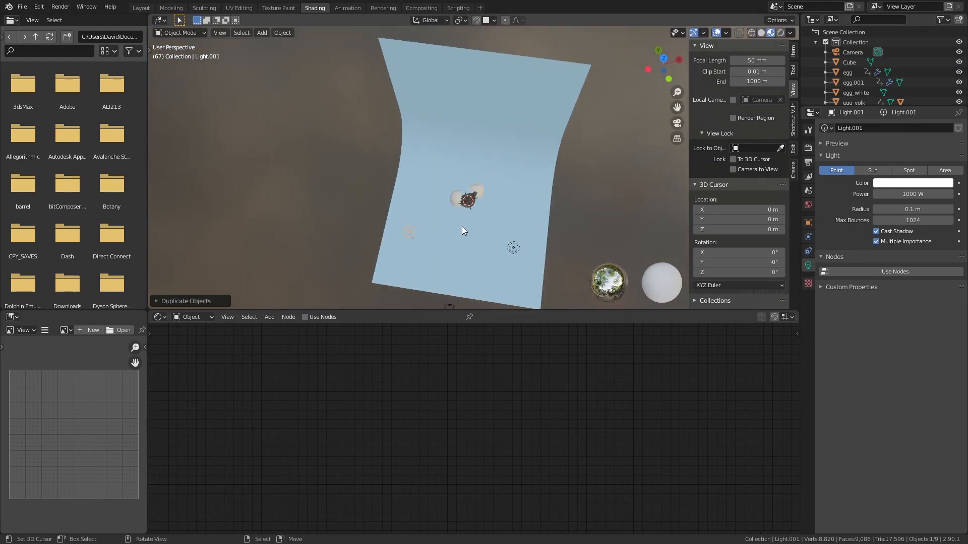
# Raise the original point light's radius to 2.15 m and move it farther out to the side of the egg
pyautogui.rightClick(522, 247)
pyautogui.moveTo(520, 246); pyautogui.dragTo(555, 155, button='middle')
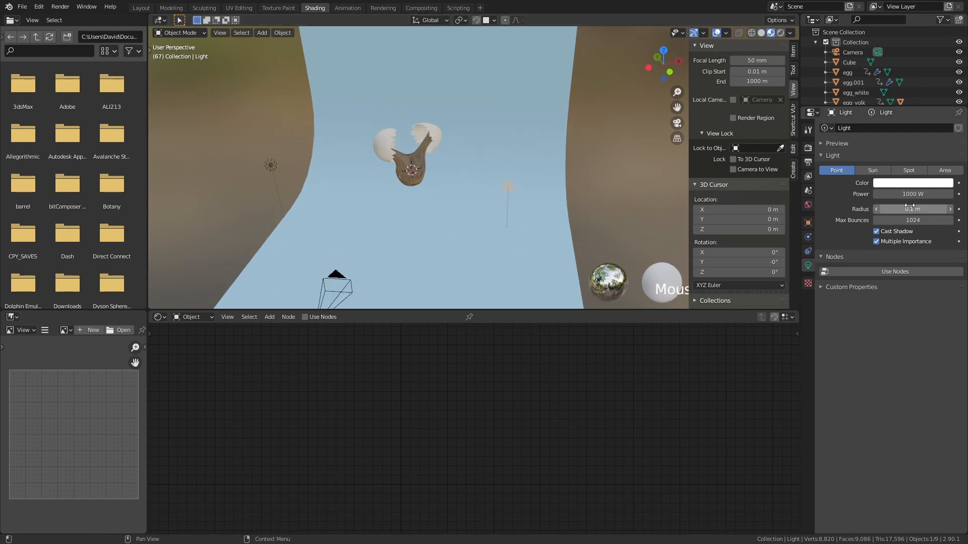
pyautogui.moveTo(910, 206); pyautogui.dragTo(933, 206)
pyautogui.moveTo(431, 159); pyautogui.dragTo(507, 175, button='middle')
pyautogui.press('g')
pyautogui.click(542, 174)
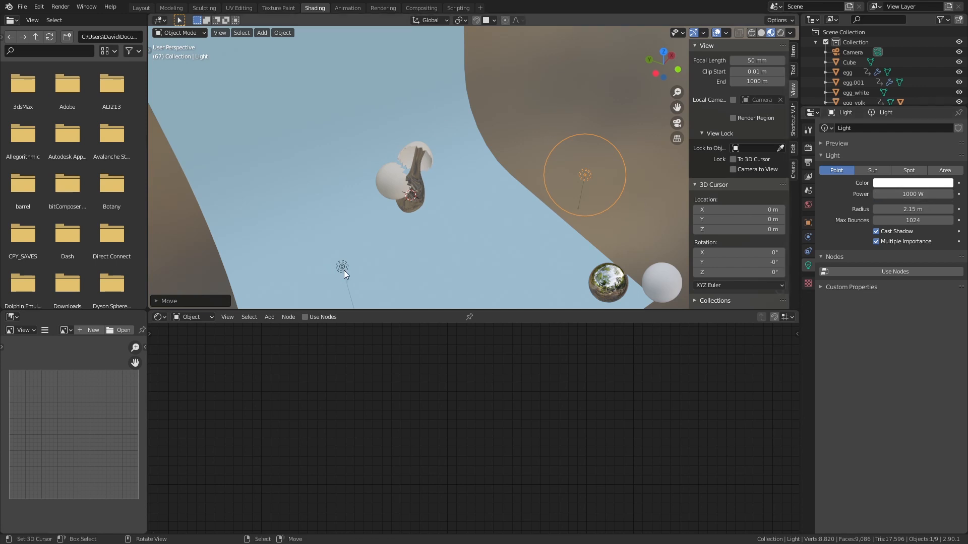
# Shift the duplicated point light slightly and set its radius to 2 m
pyautogui.moveTo(343, 274); pyautogui.dragTo(372, 283)
pyautogui.click(918, 208)
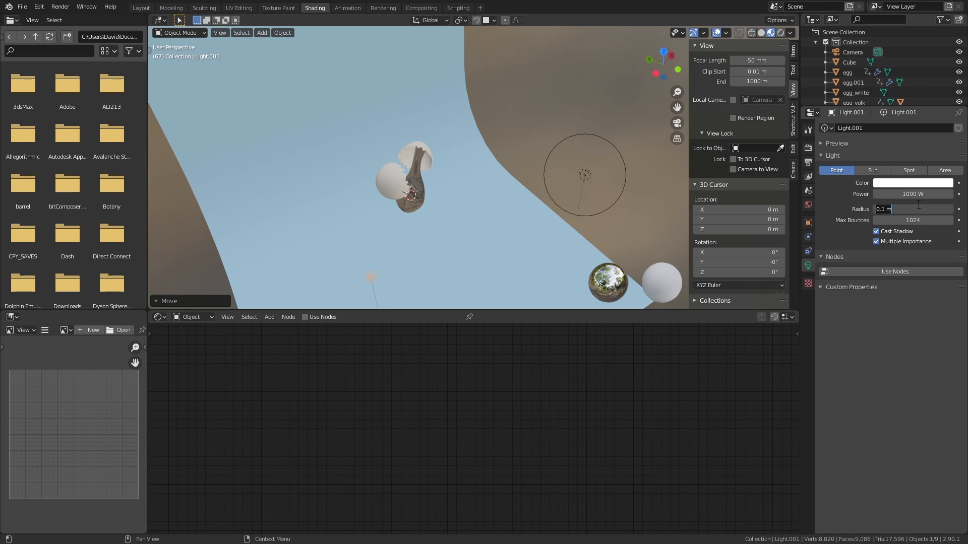
pyautogui.write('2')
pyautogui.press('Return')
# Set the original point light's radius to 3 m
pyautogui.click(581, 170)
pyautogui.press('s')
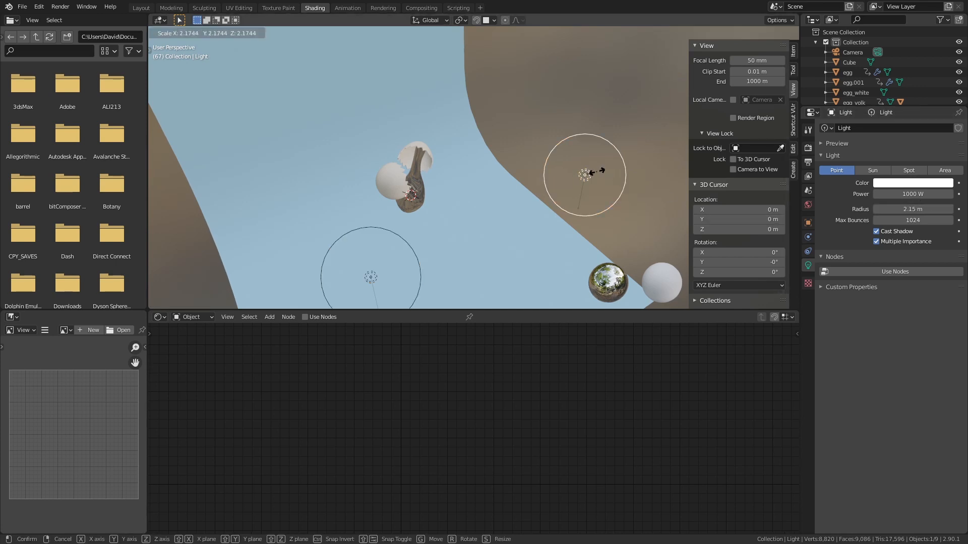
pyautogui.click(597, 171)
pyautogui.click(897, 208)
pyautogui.write('3')
pyautogui.press('Return')
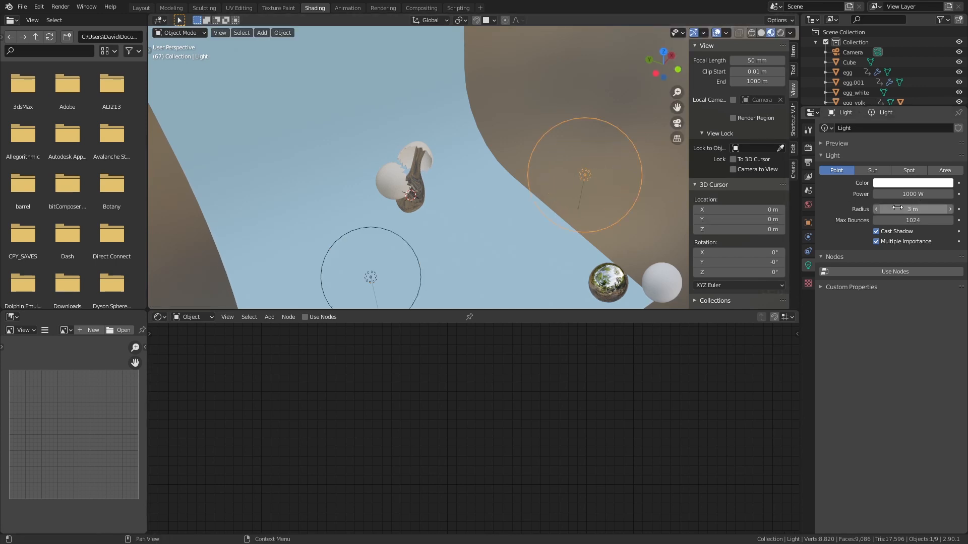
pyautogui.press('s')
pyautogui.rightClick(614, 155)
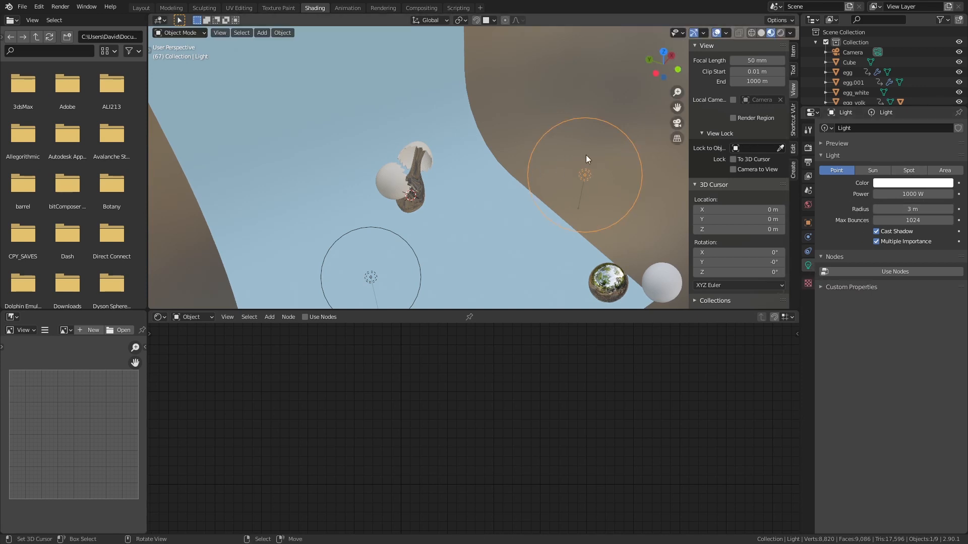
# Enable shader nodes on the point lights, select the 3 m one, and return to the rendered camera view
pyautogui.moveTo(586, 155); pyautogui.dragTo(539, 140, button='middle')
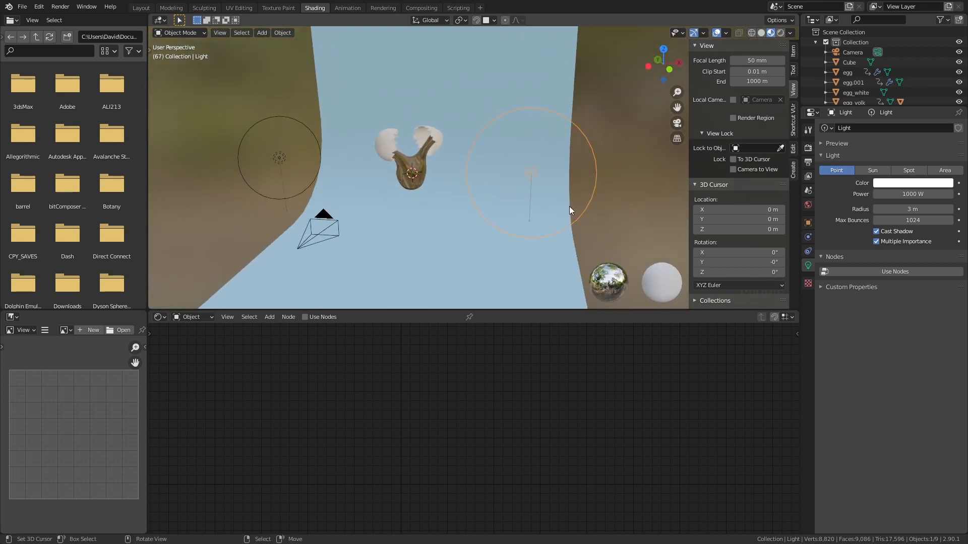
pyautogui.click(305, 317)
pyautogui.click(279, 159)
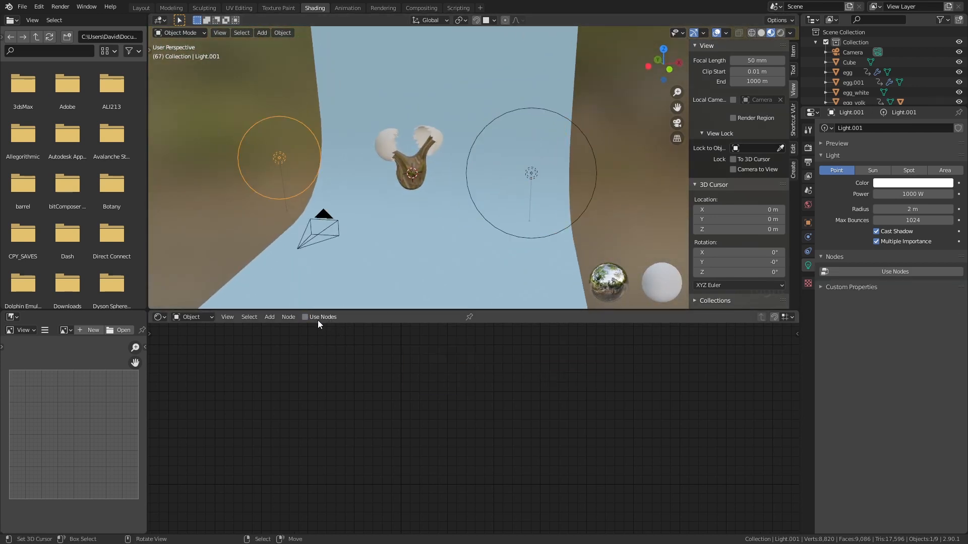
pyautogui.click(531, 173)
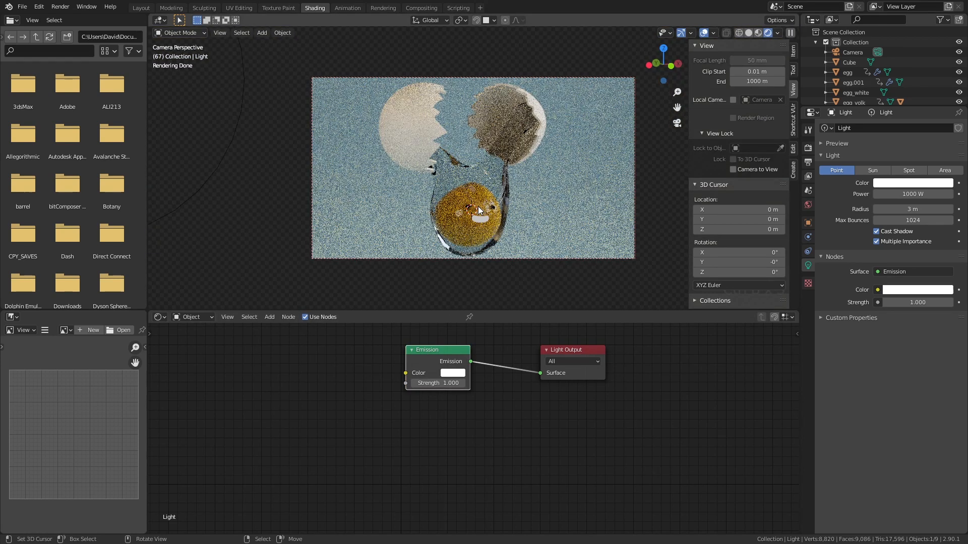
# Turn the file browser area into a second 3D viewport showing the egg and the selected light
pyautogui.click(12, 20)
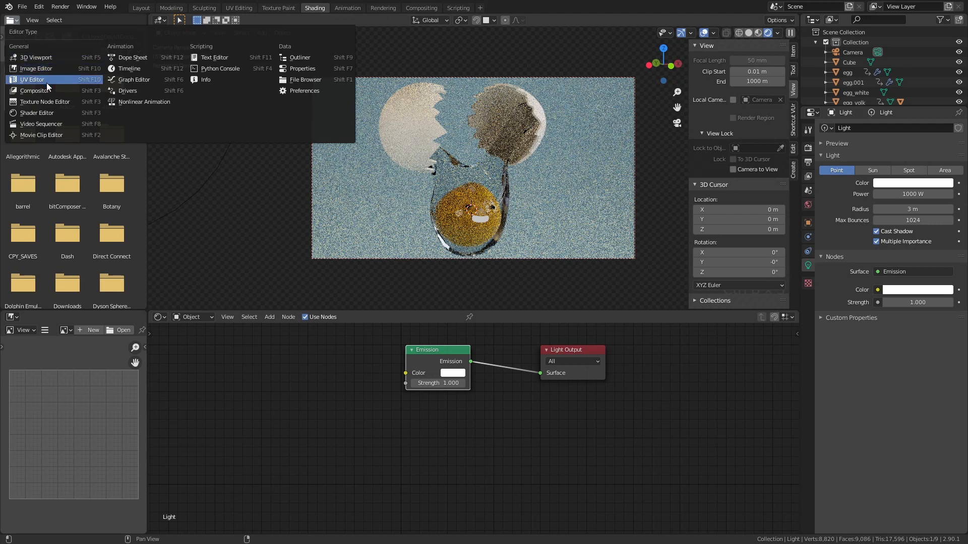
pyautogui.click(50, 61)
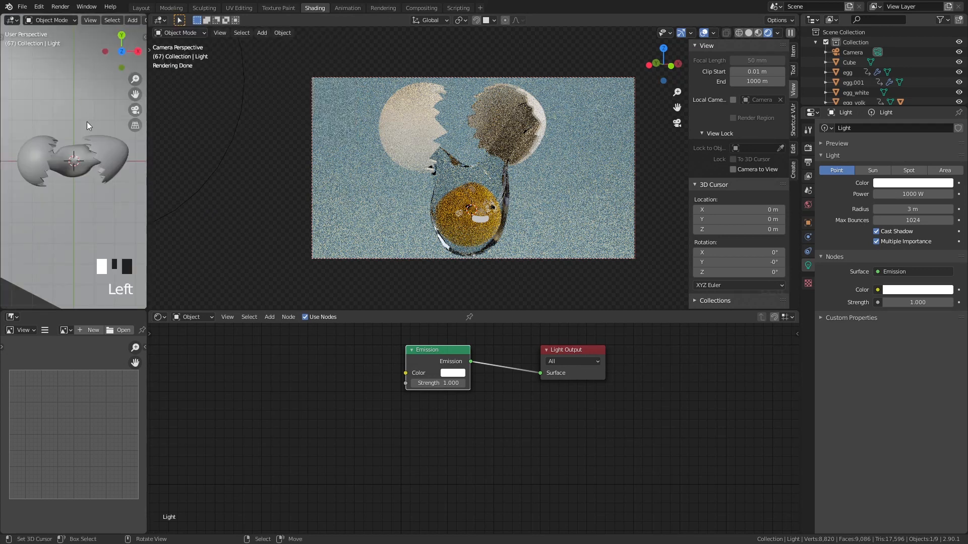
pyautogui.scroll(-4, 86, 124)
pyautogui.moveTo(86, 124); pyautogui.dragTo(95, 152, button='middle')
pyautogui.scroll(2, 127, 174)
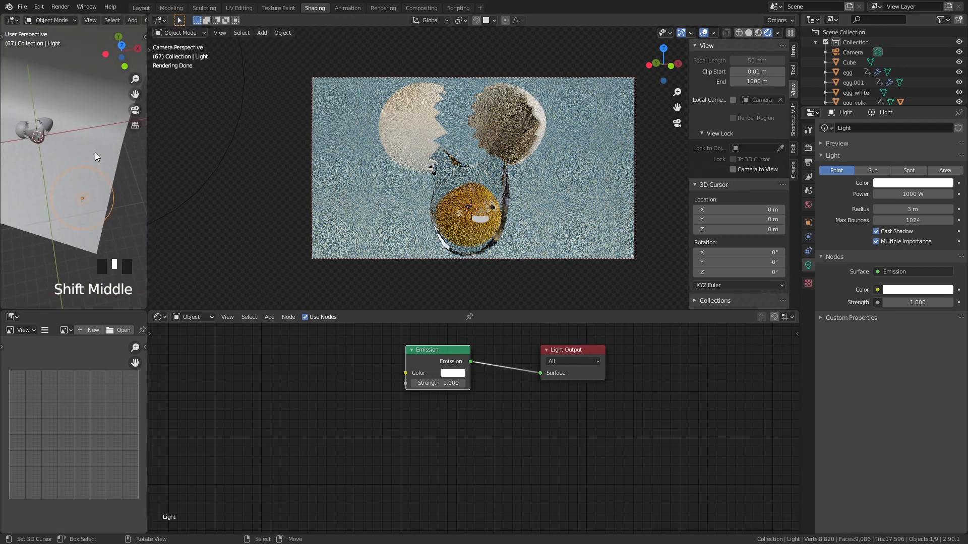
# Reposition the 3 m point light slightly in the second viewport to adjust the lighting on the egg
pyautogui.scroll(2, 104, 192)
pyautogui.keyDown('shift'); pyautogui.moveTo(103, 193); pyautogui.dragTo(116, 201, button='middle'); pyautogui.keyUp('shift')
pyautogui.press('g')
pyautogui.click(101, 177)
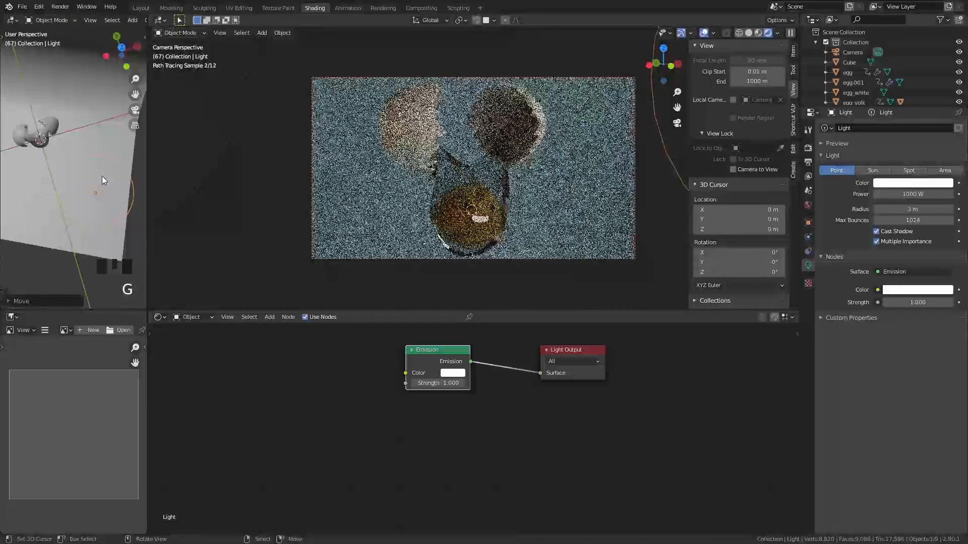
# Set the 3 m point light's Emission strength to 2
pyautogui.click(453, 383)
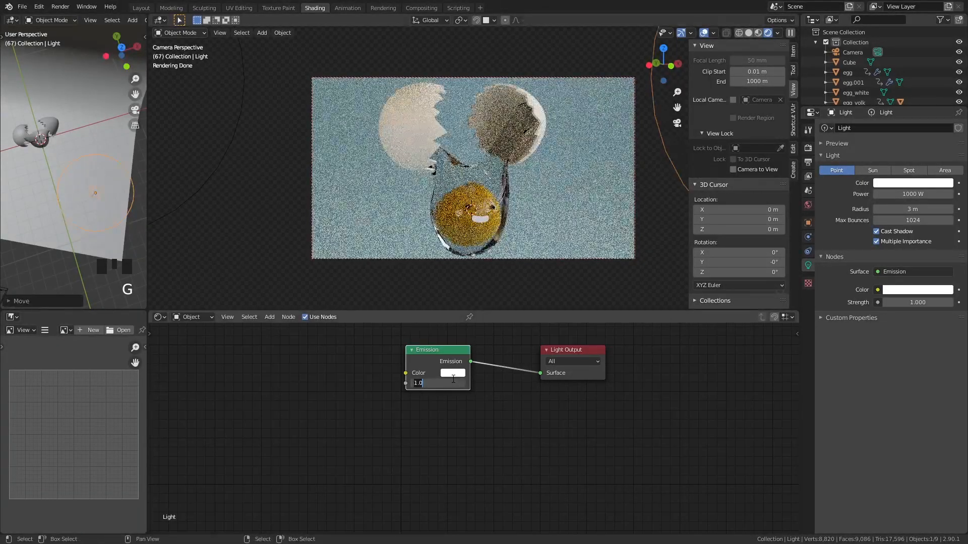
pyautogui.write('2')
pyautogui.press('Return')
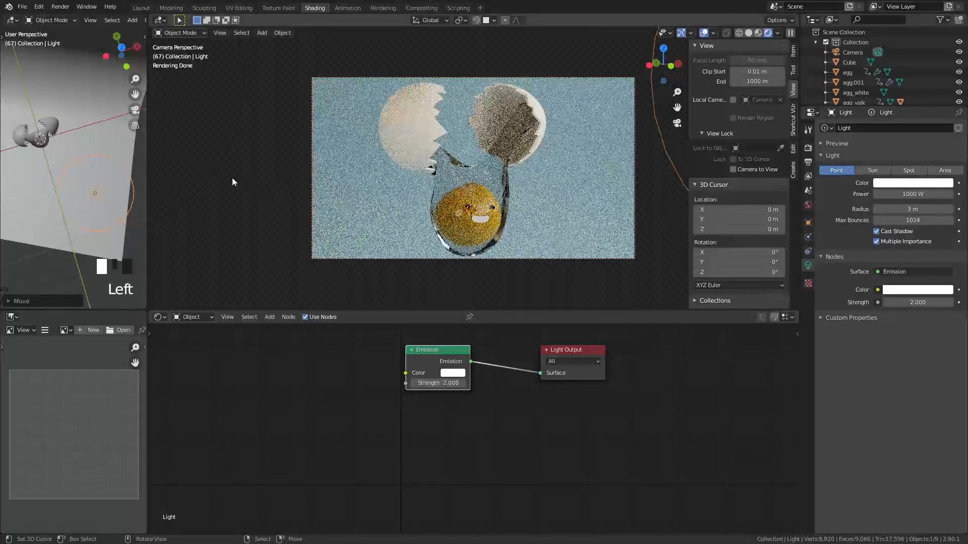